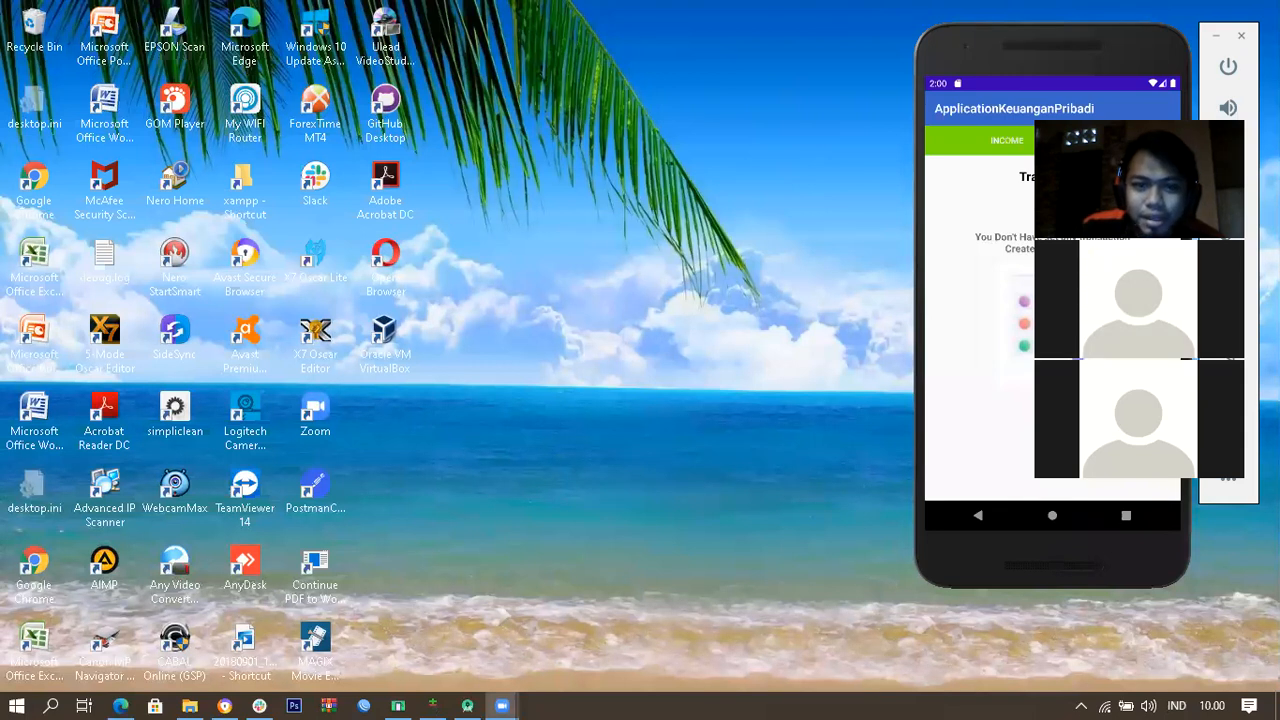
Step: Launch VirtualBox, dismiss the new-version notice, and start the Mikrotik_3 machine
click(973, 43)
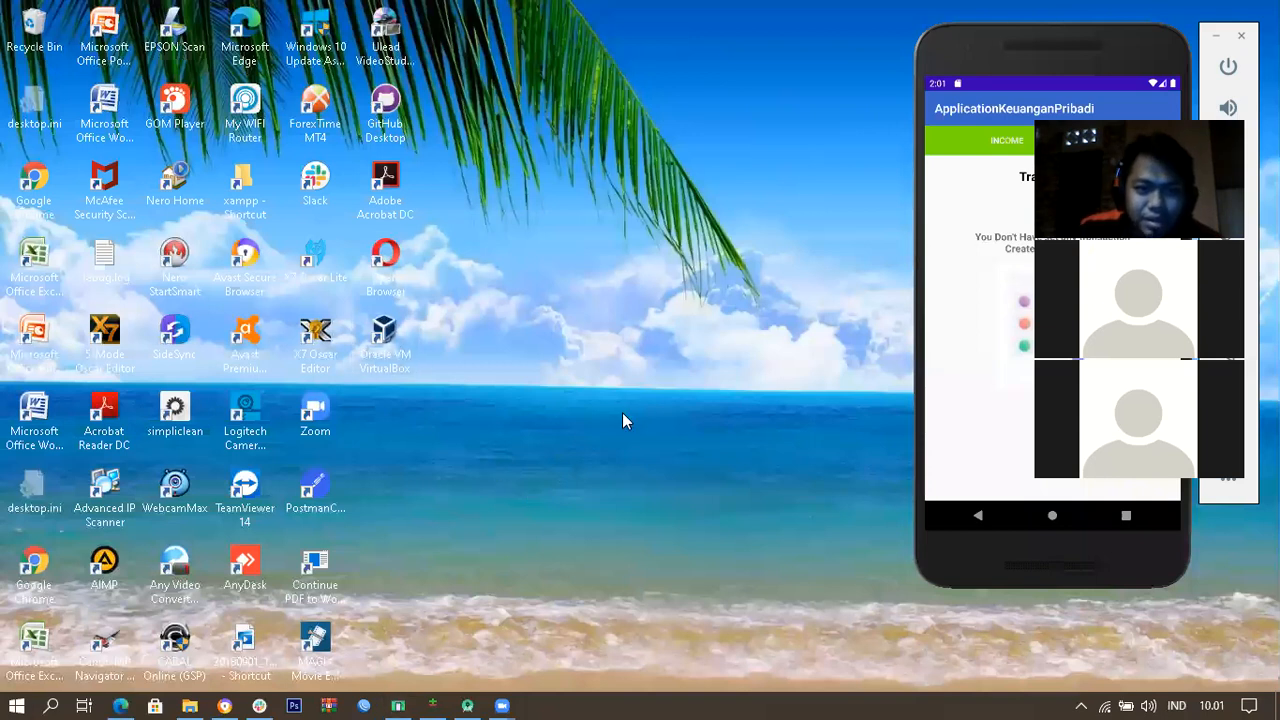
double_click(384, 338)
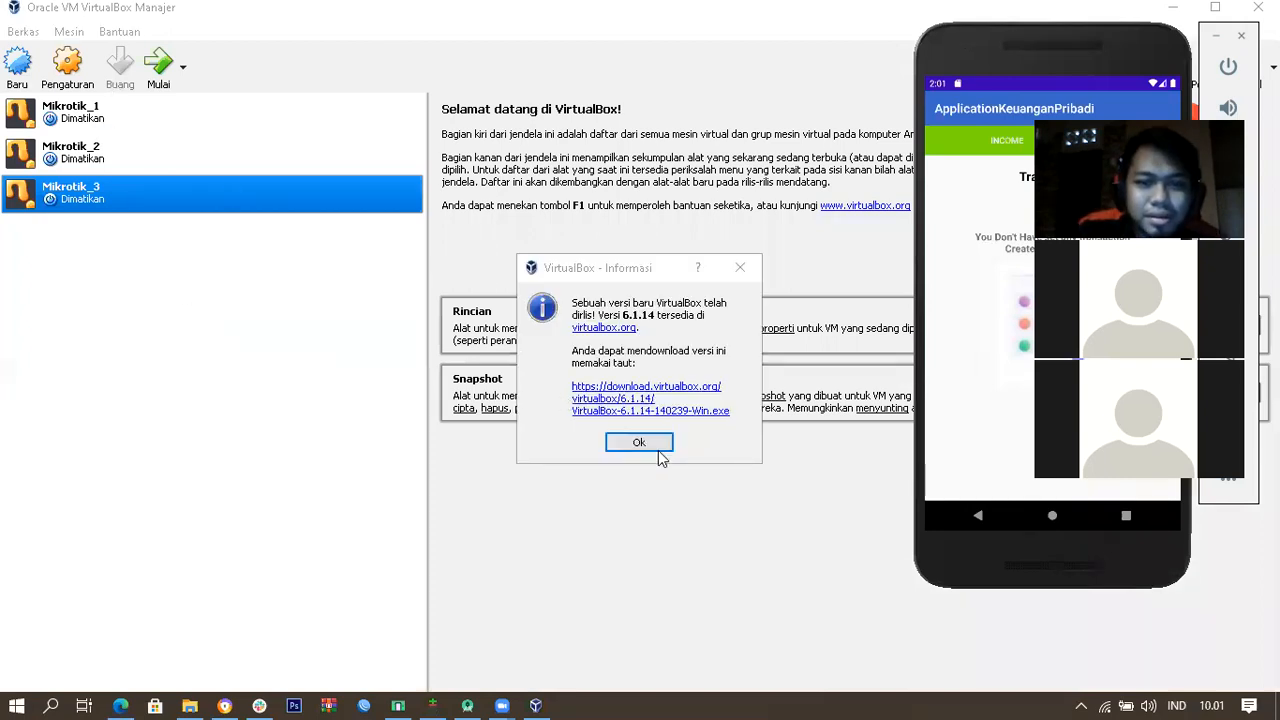
click(639, 442)
click(158, 64)
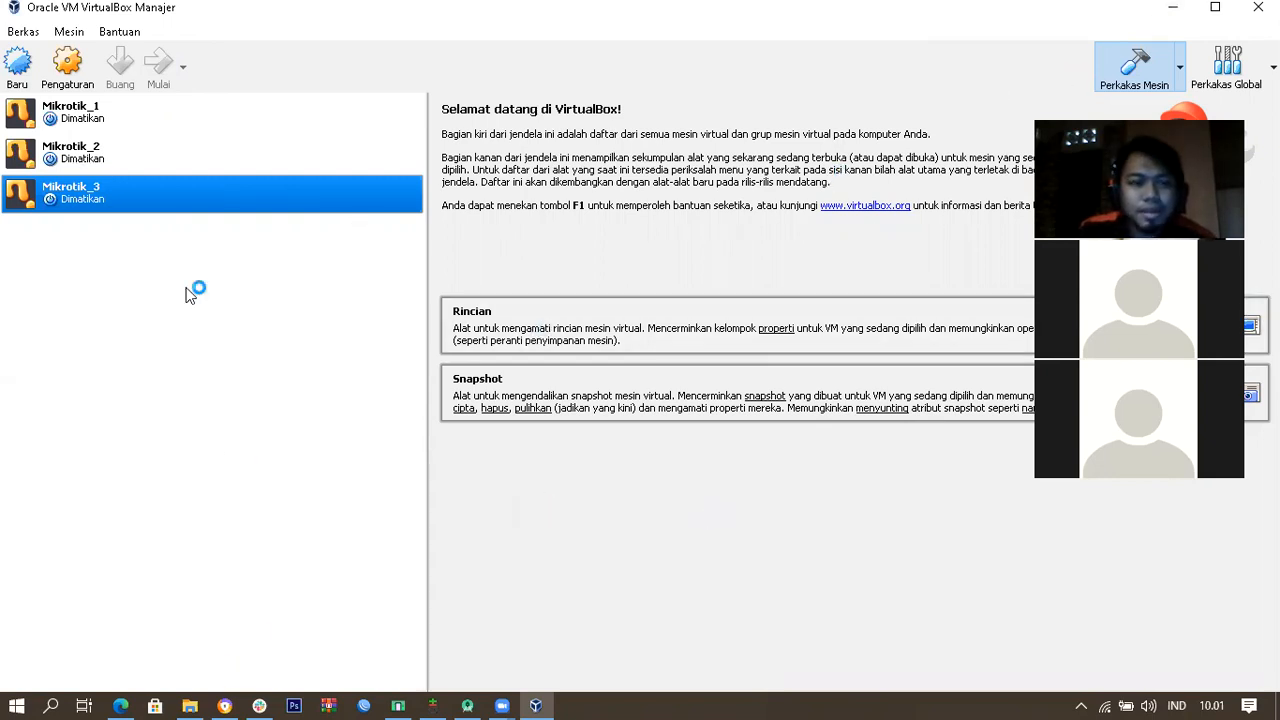
Step: Bring up the Wikipedia MikroTik tab in Chrome and read the Sejarah and Jenis-Jenis Mikrotik sections
click(228, 698)
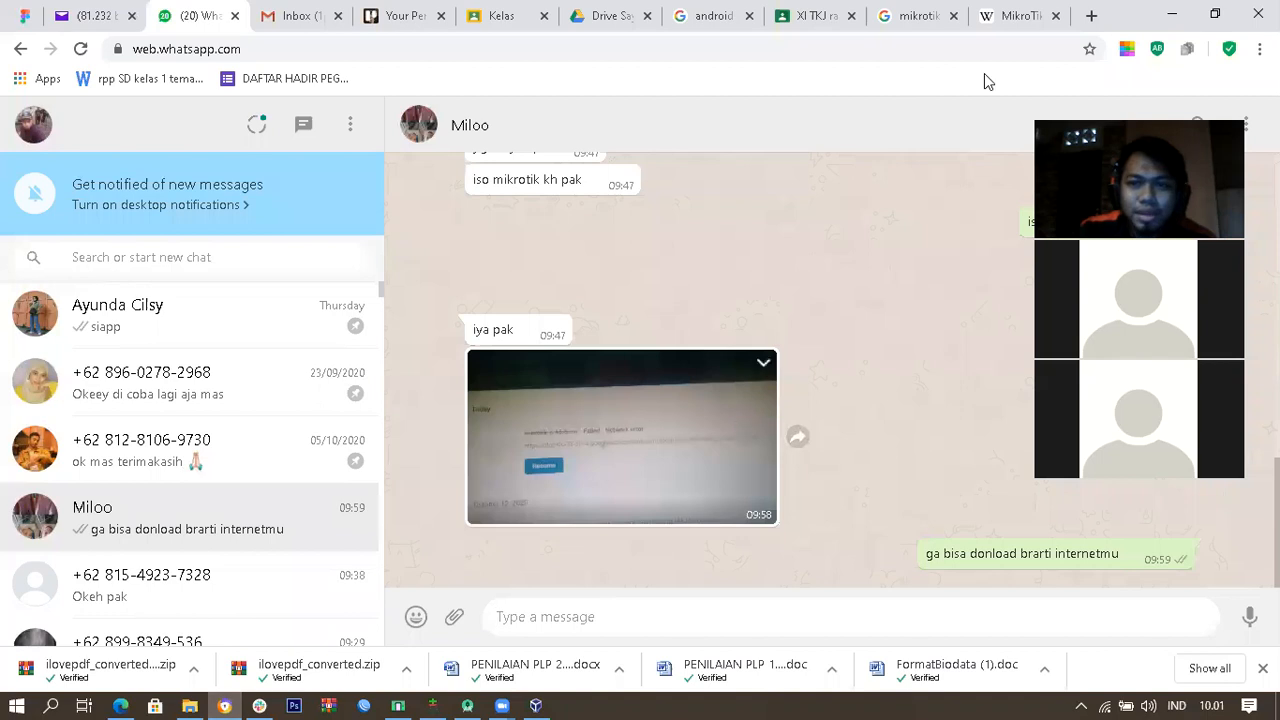
click(1043, 12)
scroll(643, 357, up, 5)
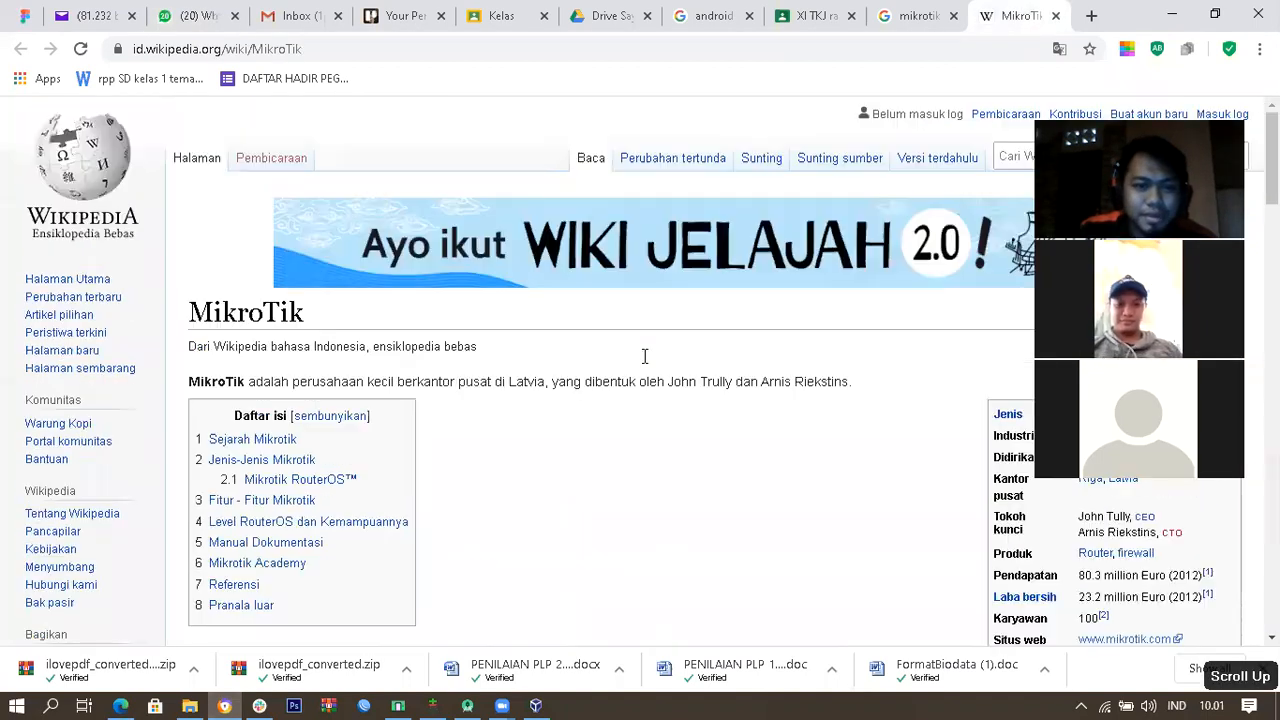
scroll(680, 423, down, 3)
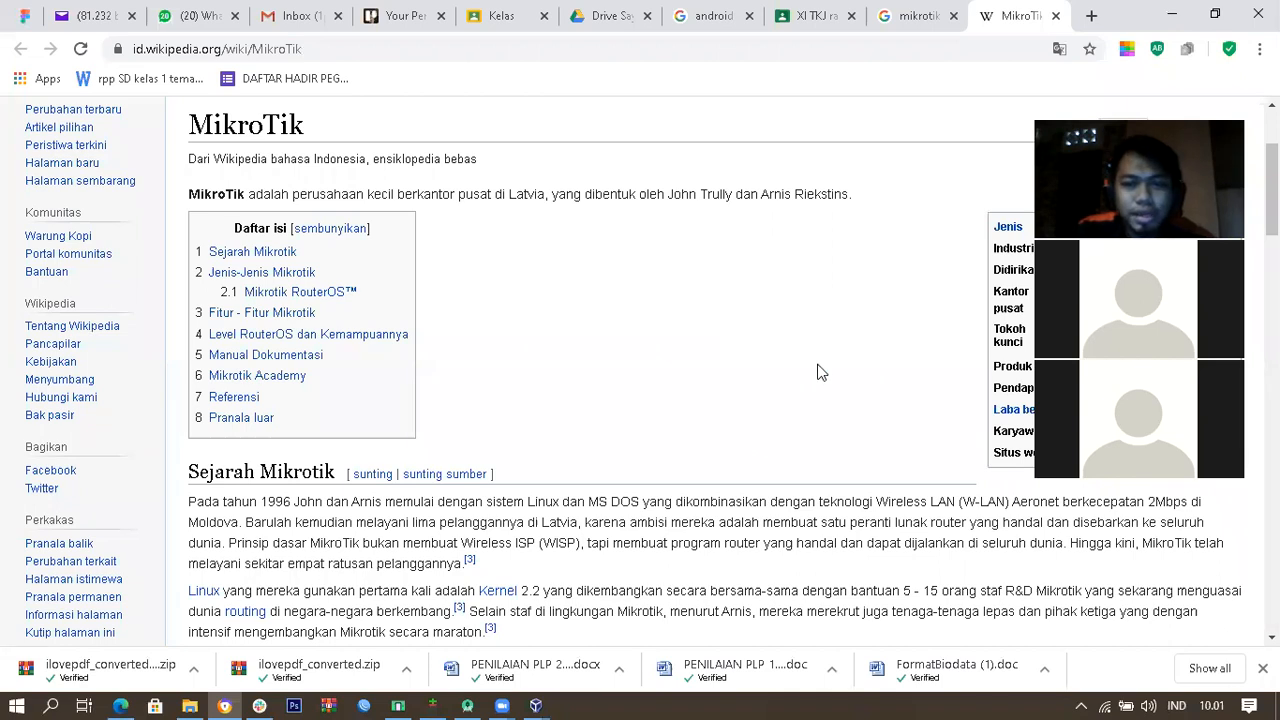
scroll(806, 384, down, 3)
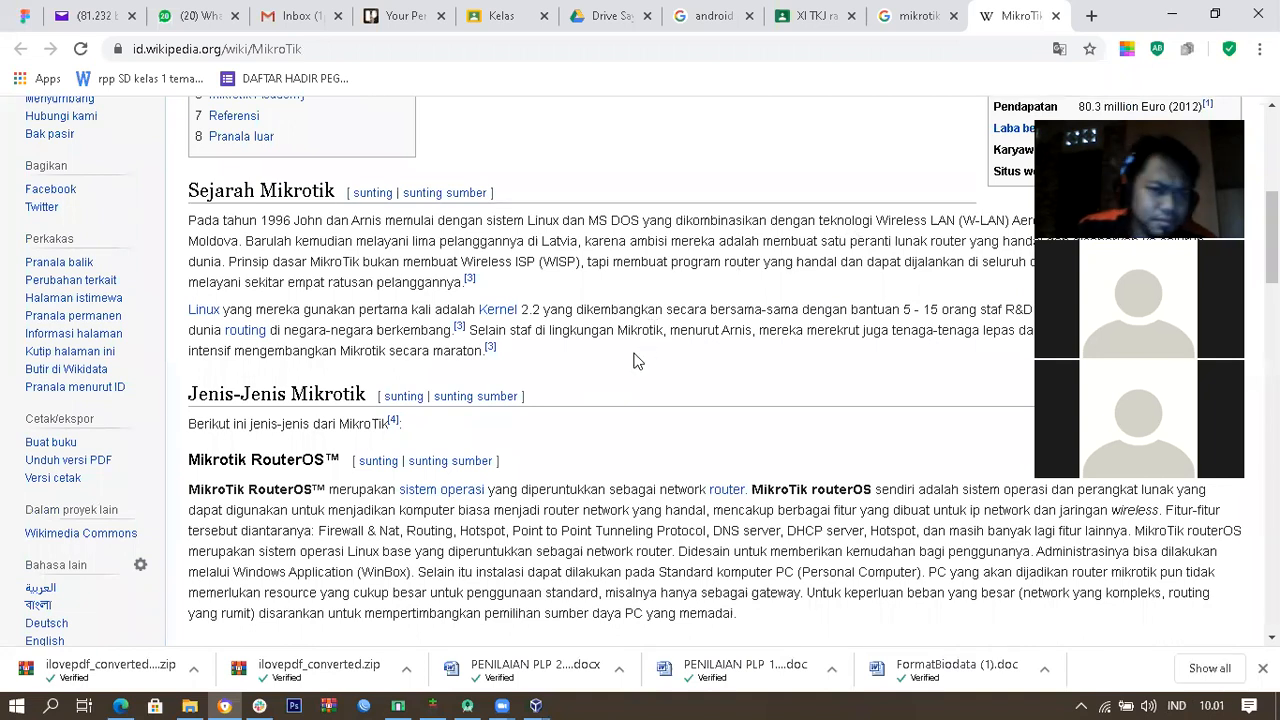
scroll(636, 362, down, 1)
scroll(634, 355, up, 1)
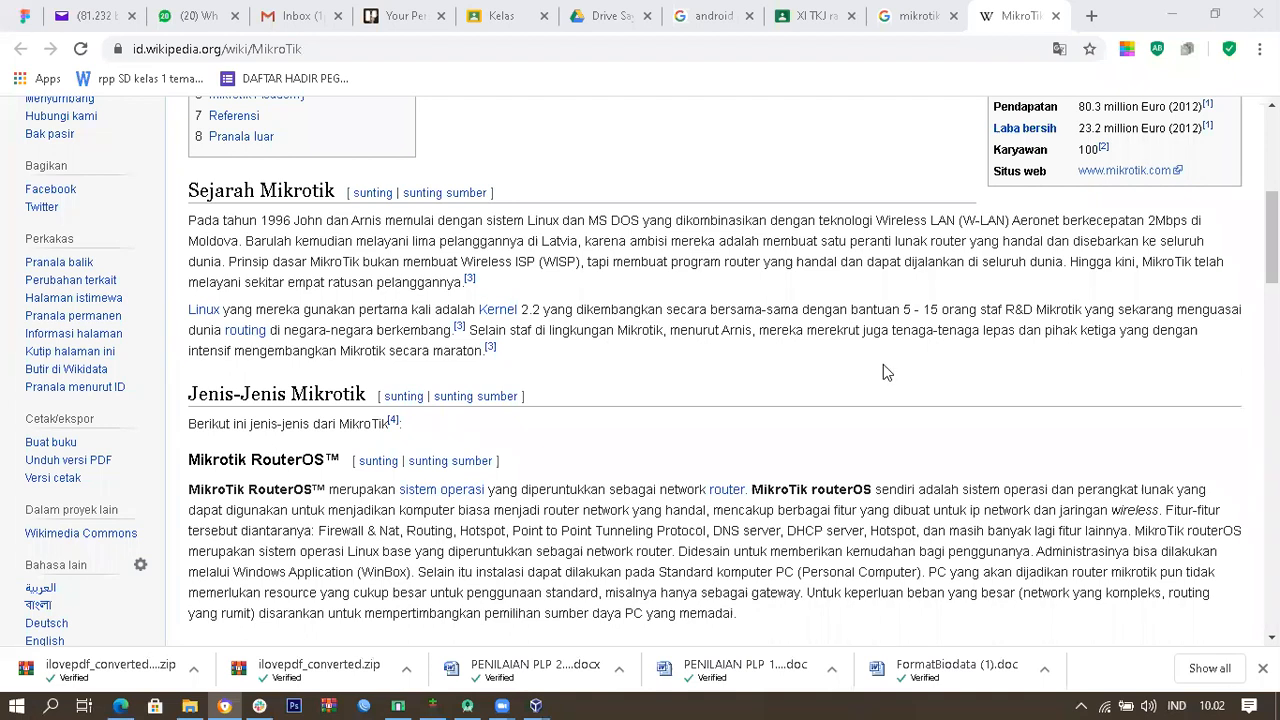
Step: Scroll the MikroTik article past Level RouterOS and Mikrotik Academy down to Referensi
scroll(883, 366, down, 3)
scroll(883, 370, down, 10)
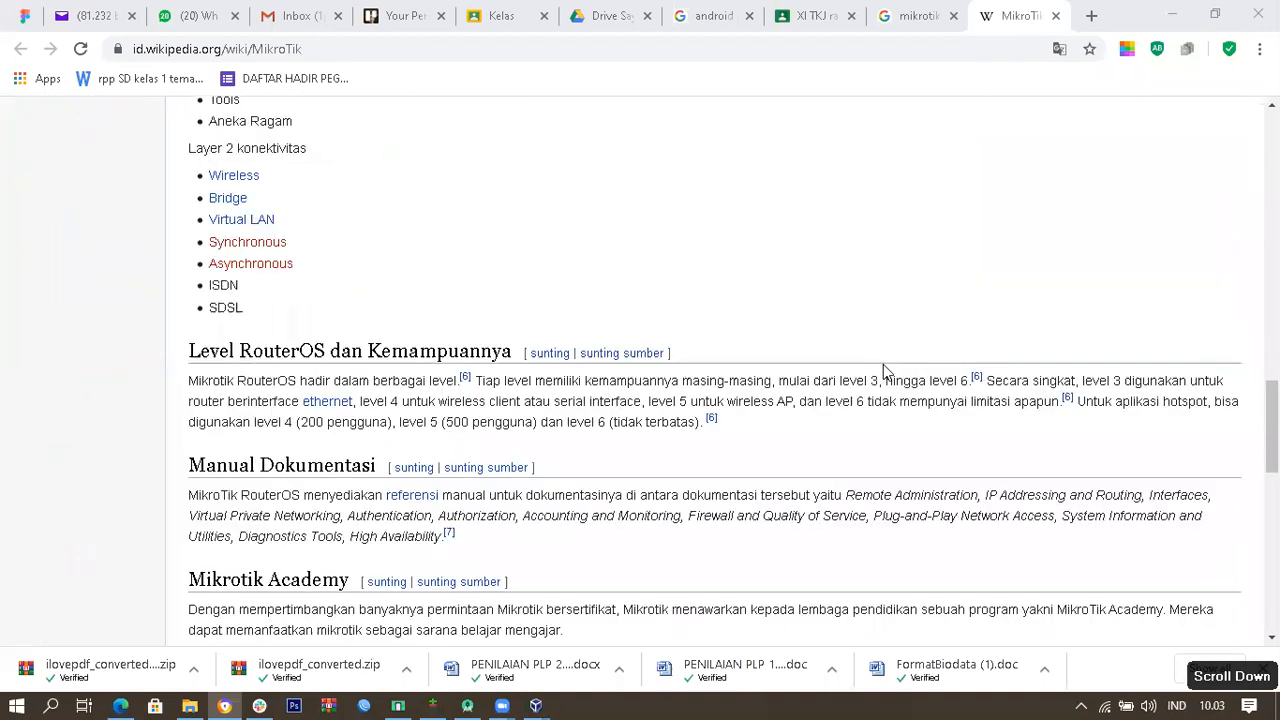
scroll(883, 364, down, 10)
scroll(883, 364, up, 15)
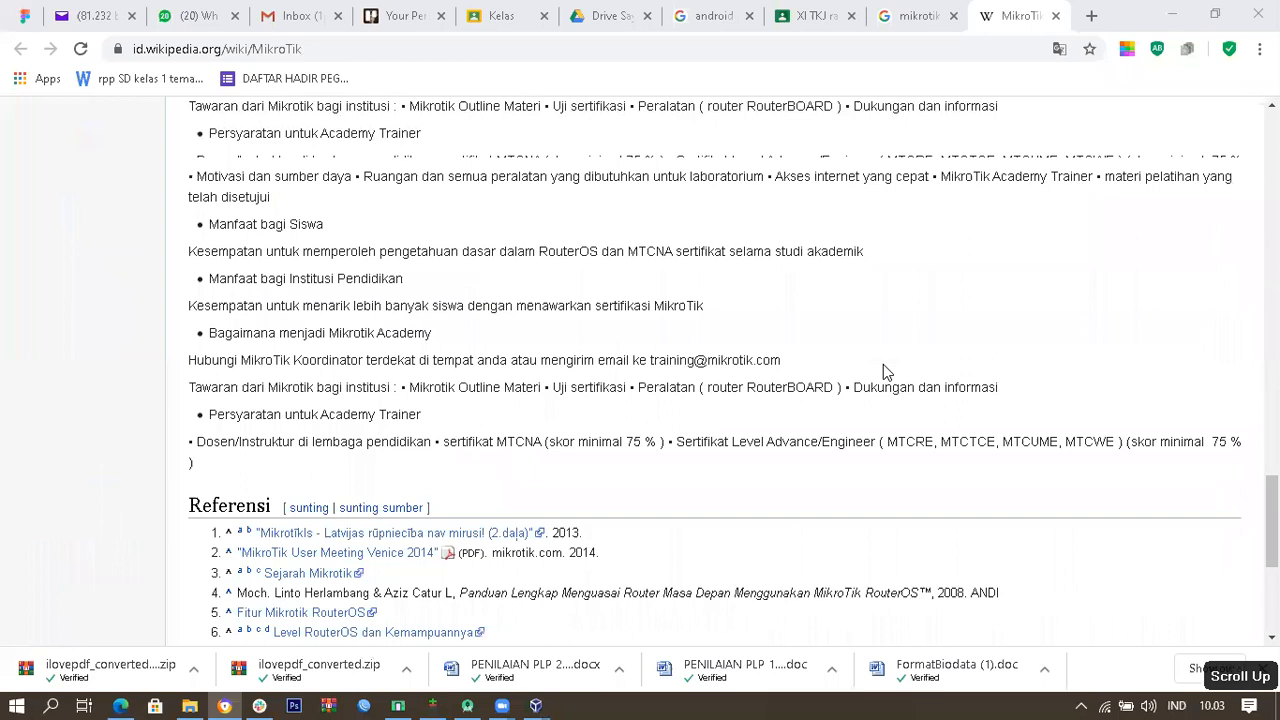
Step: Browse the 'mikrotik adalah' Google Images results and preview the white router thumbnail
click(920, 17)
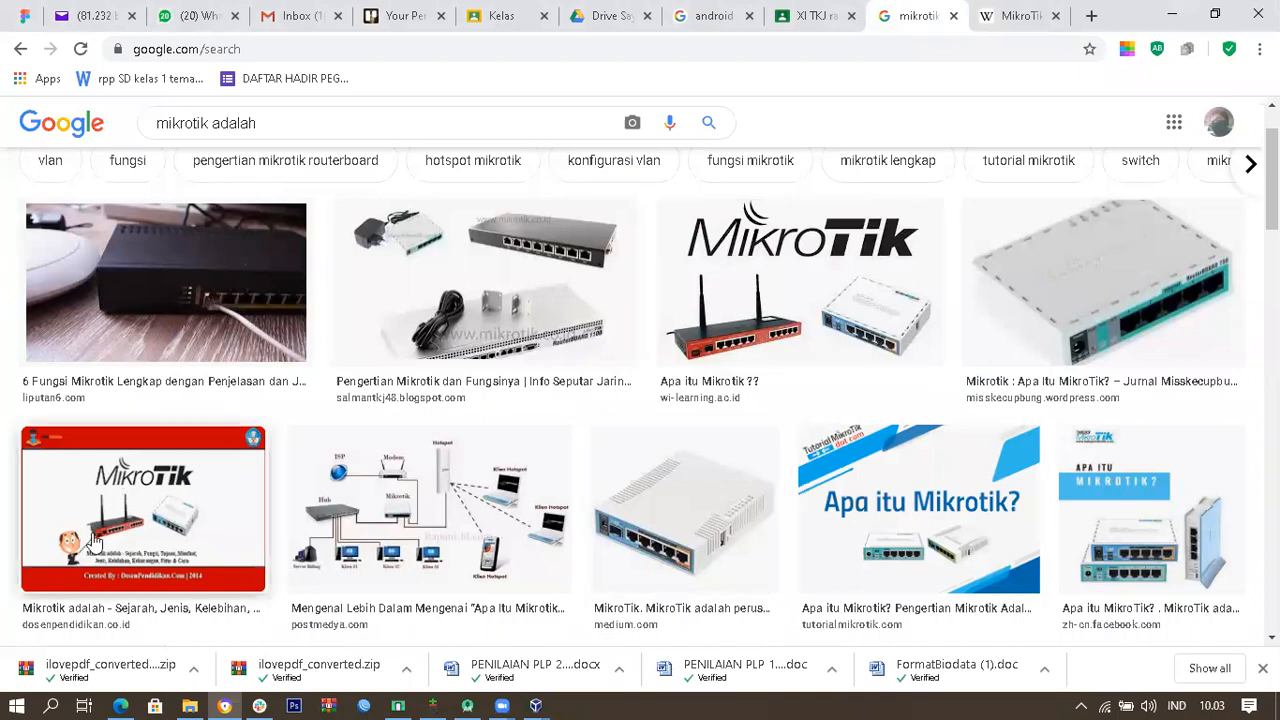
scroll(920, 457, down, 3)
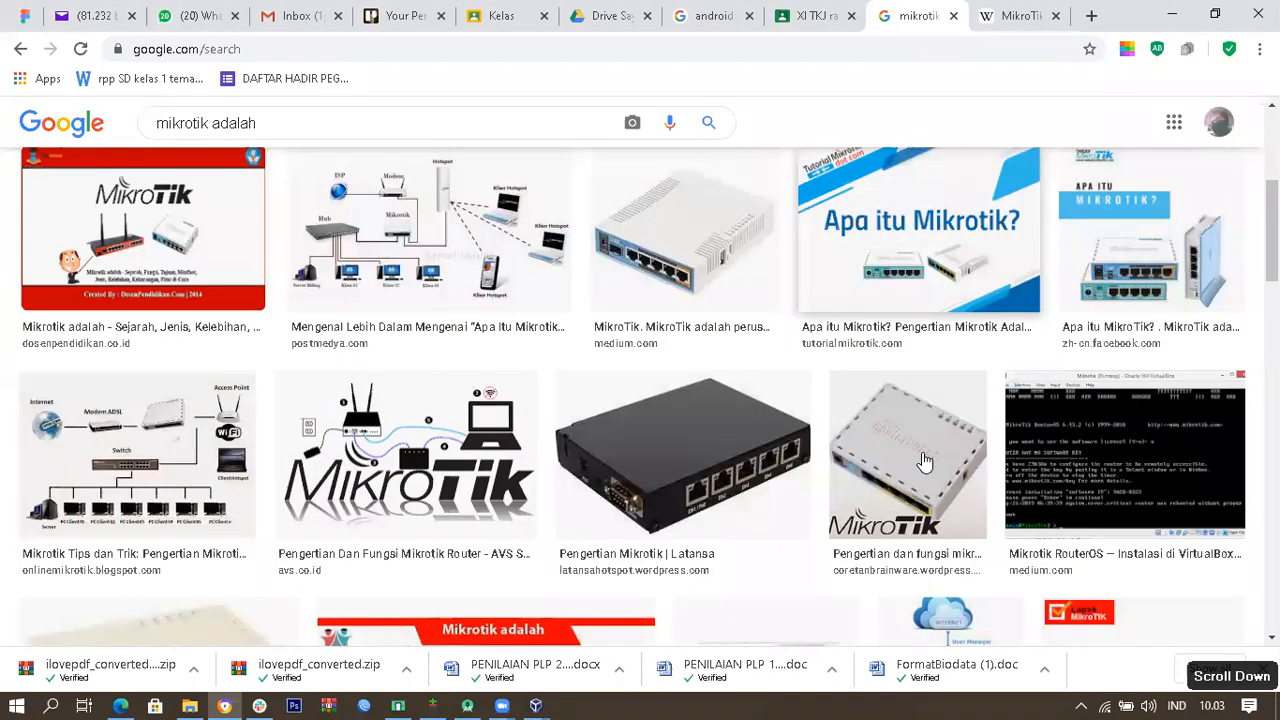
scroll(924, 461, up, 3)
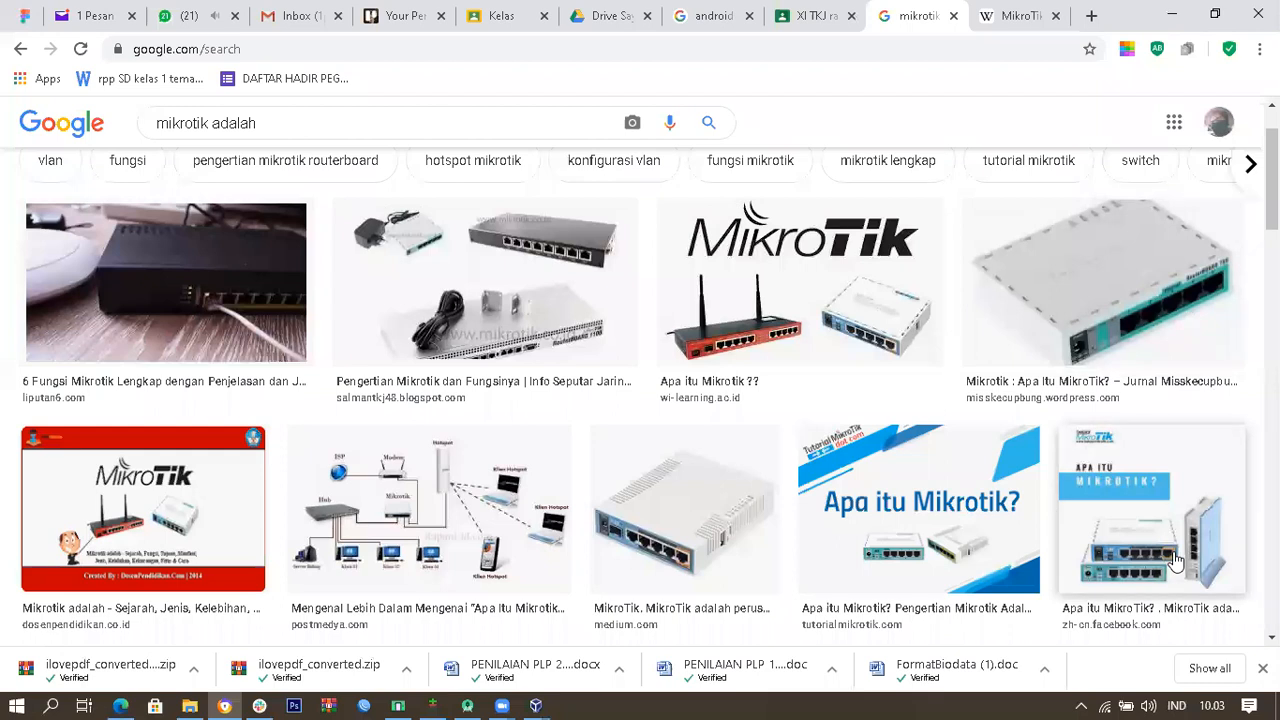
click(1100, 300)
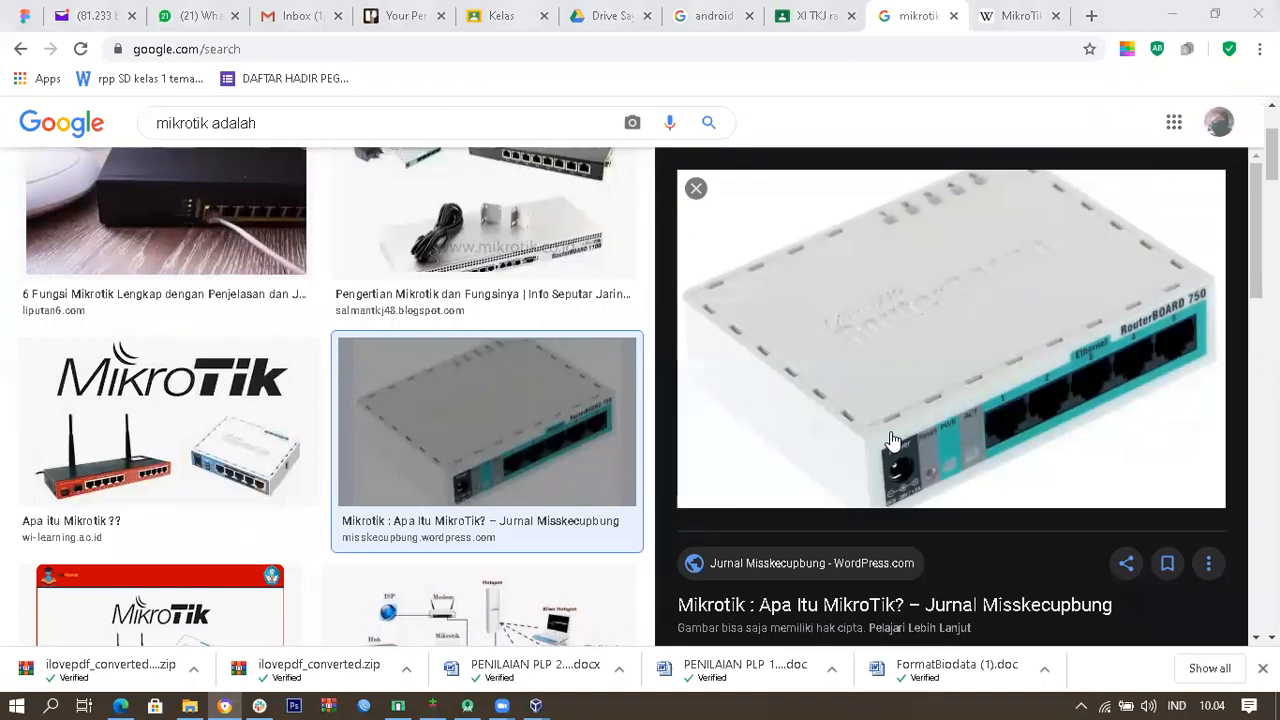
Step: Open the router picture's source article in a new tab, then return to VirtualBox Manager
click(1078, 344)
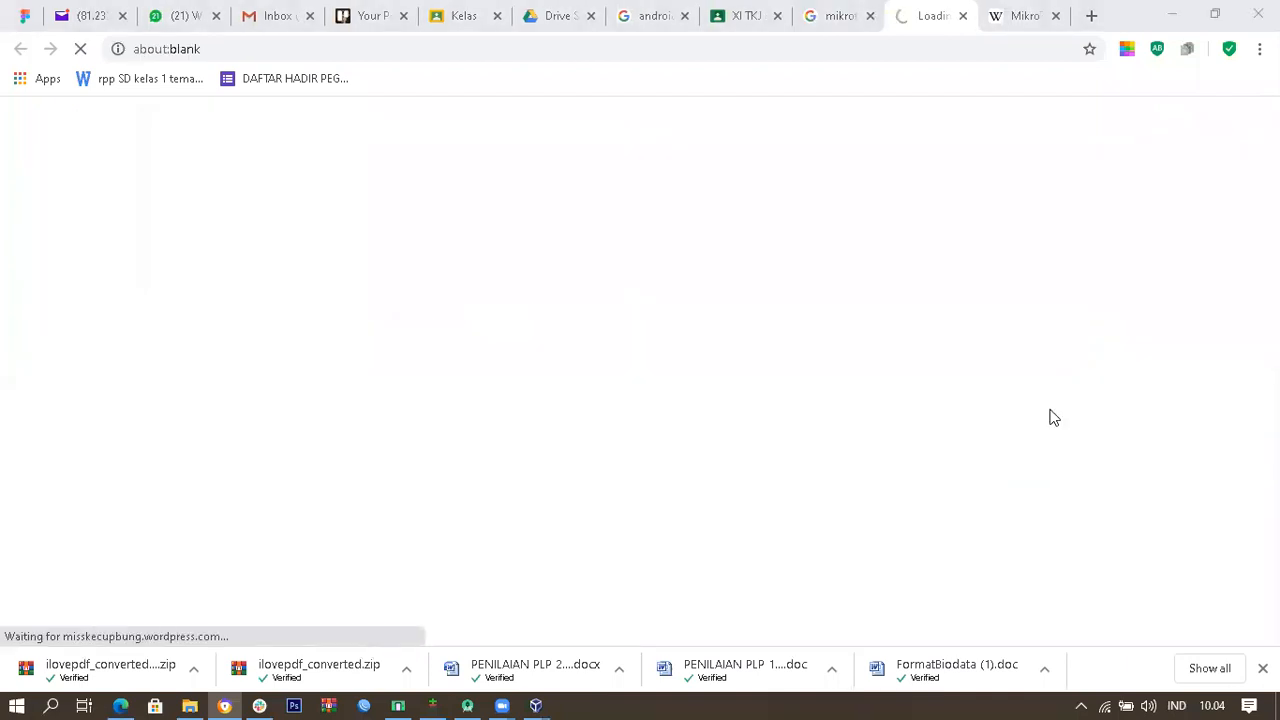
click(853, 12)
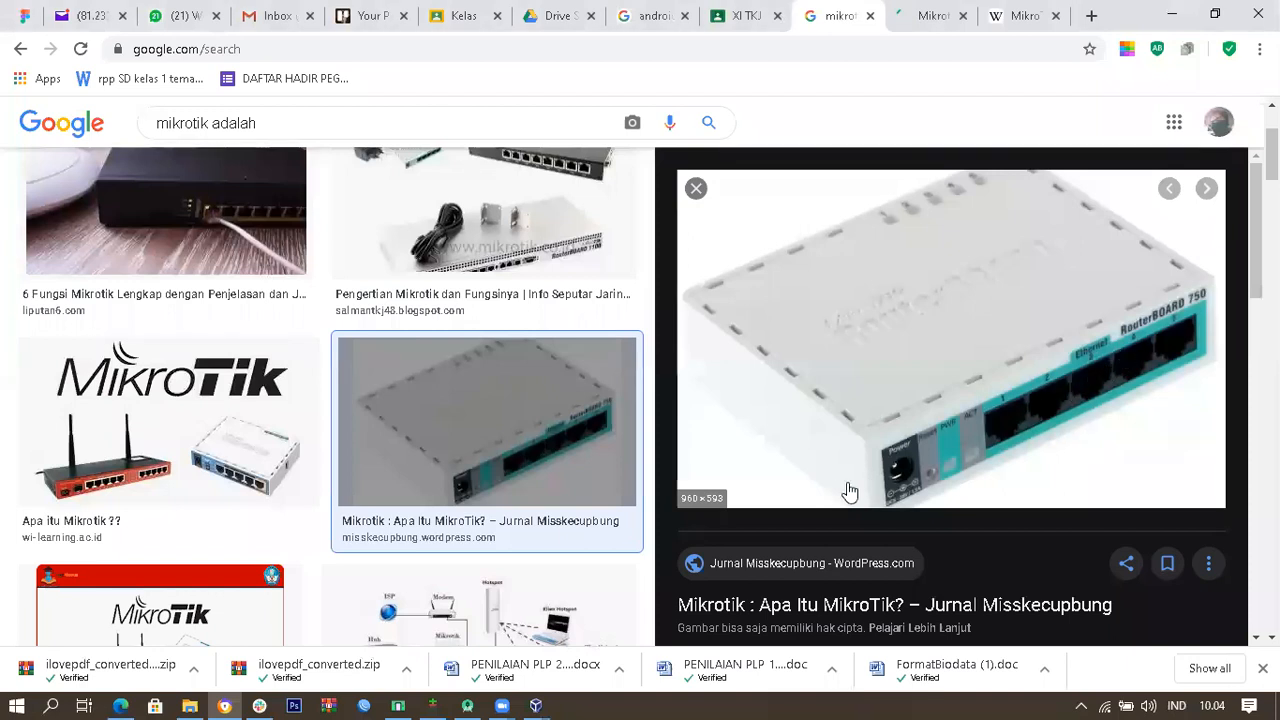
mouse_move(536, 705)
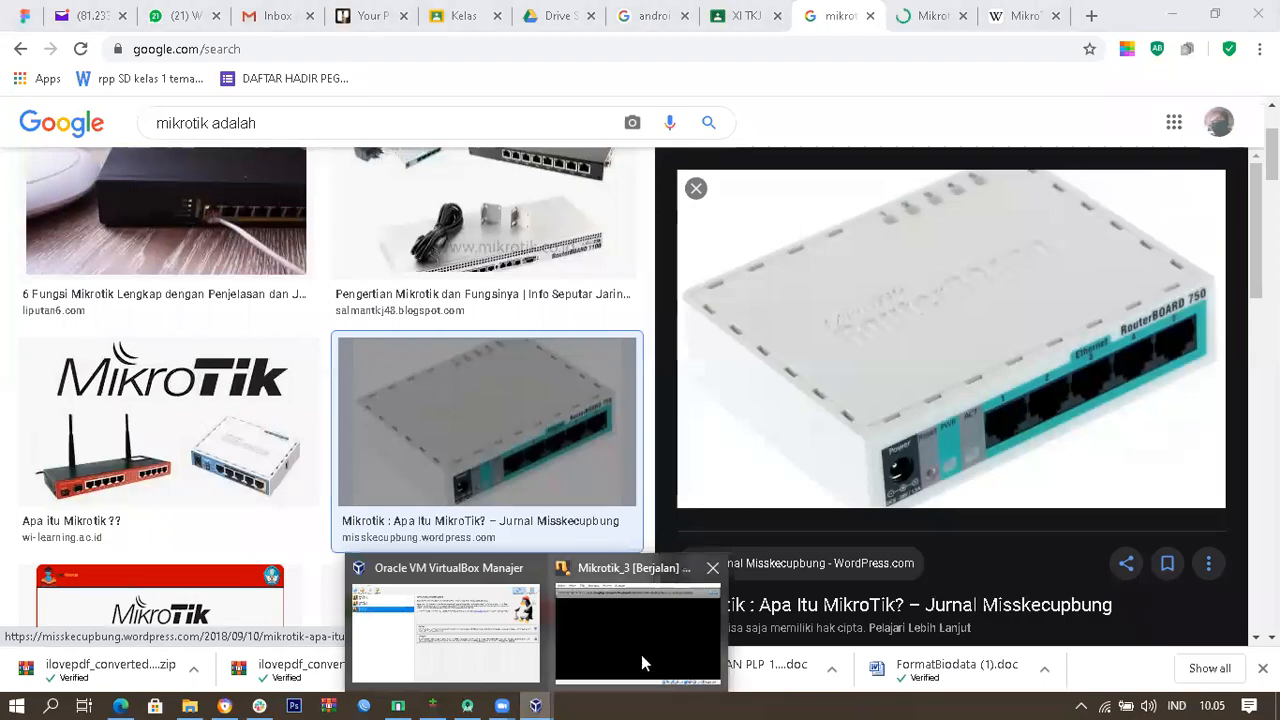
click(510, 644)
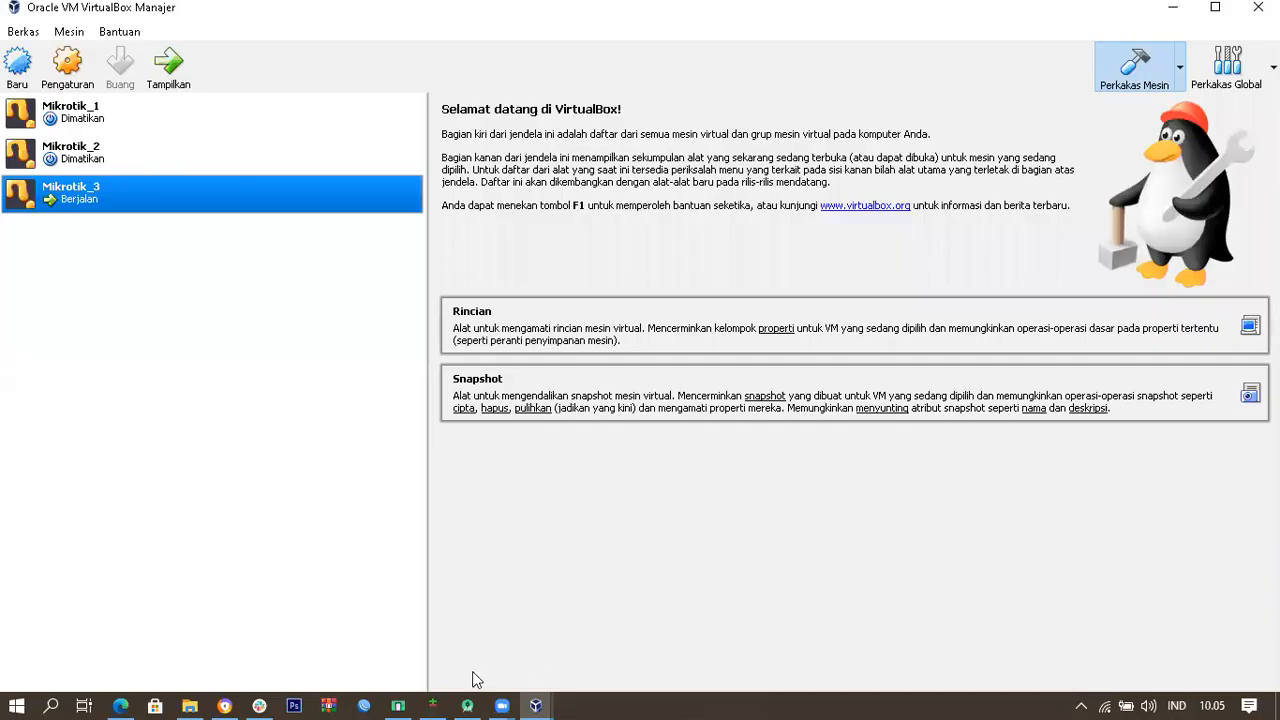
Step: Open the Mikrotik_3 console, turn off the mouse-capture notice, and log in to RouterOS 6.45.8
click(624, 639)
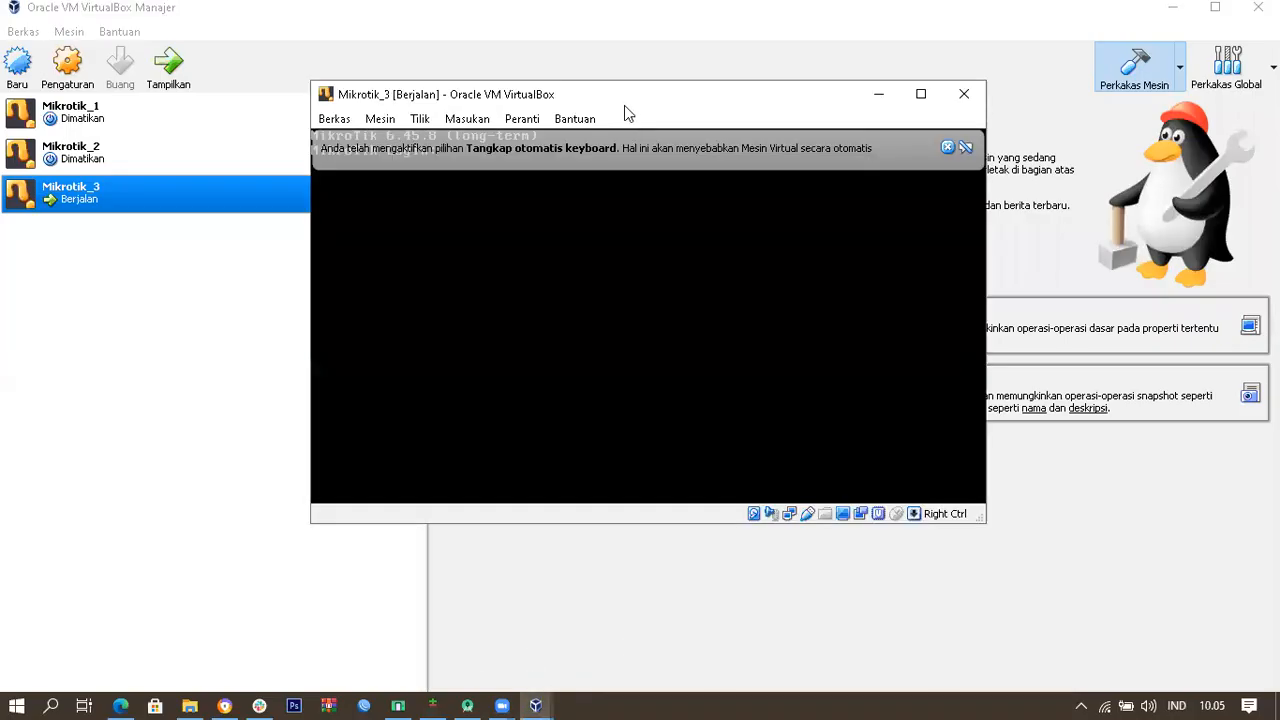
click(948, 150)
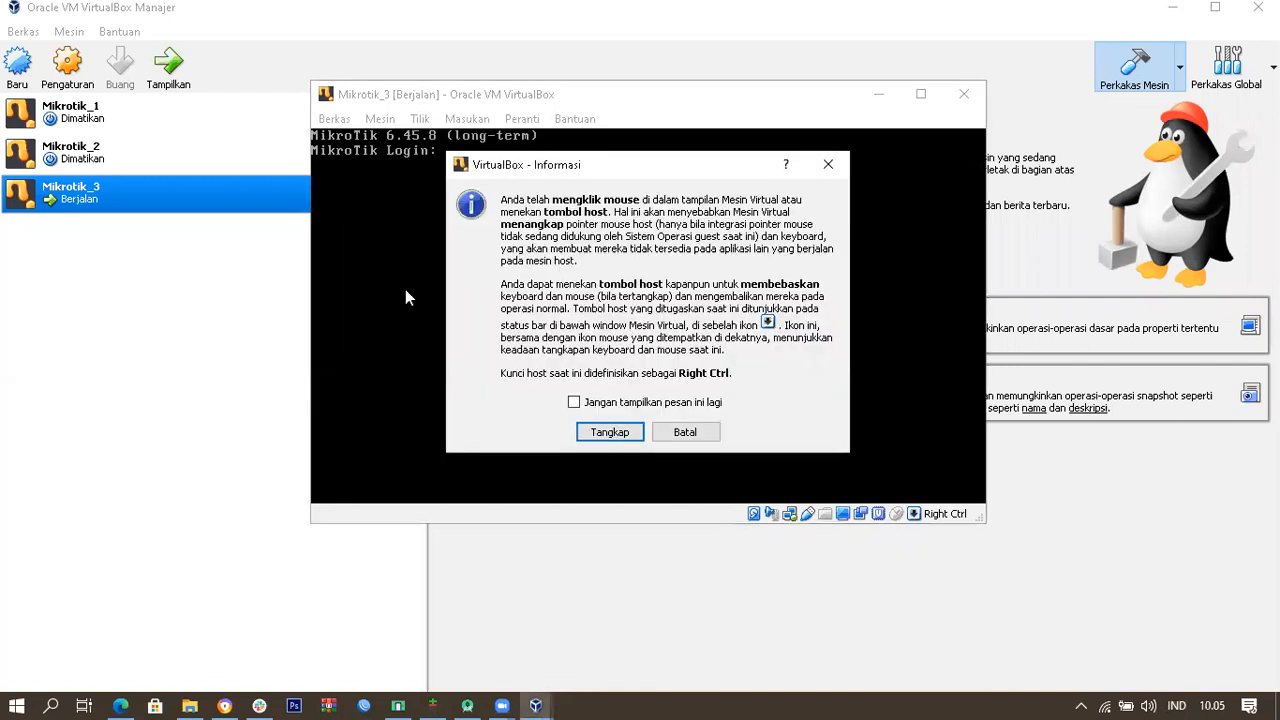
click(700, 433)
click(551, 229)
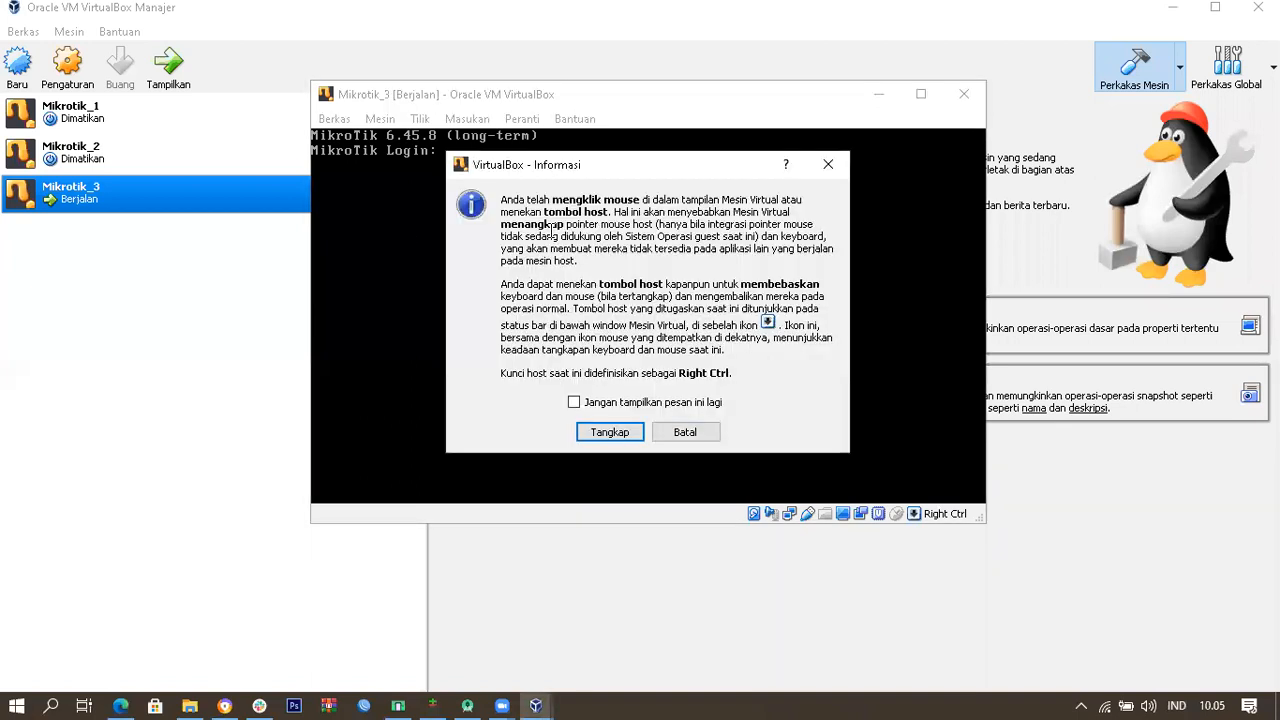
click(686, 403)
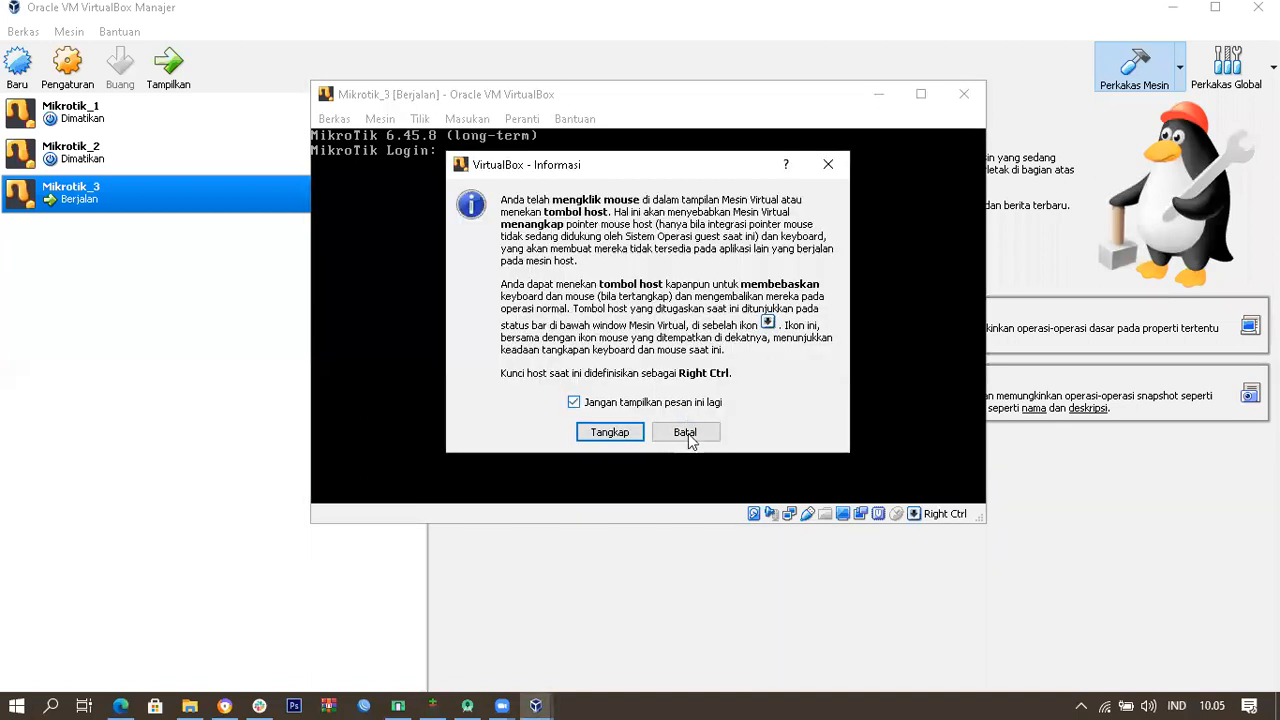
click(700, 431)
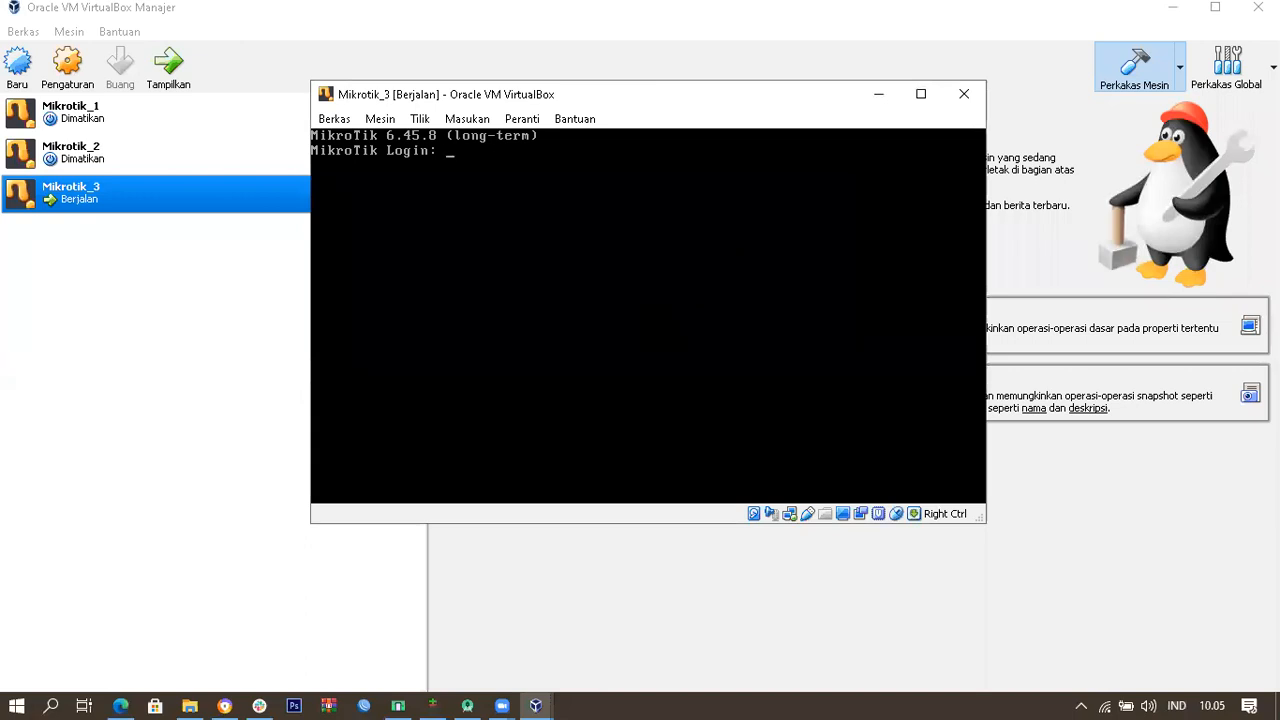
key(Return)
key(Return)
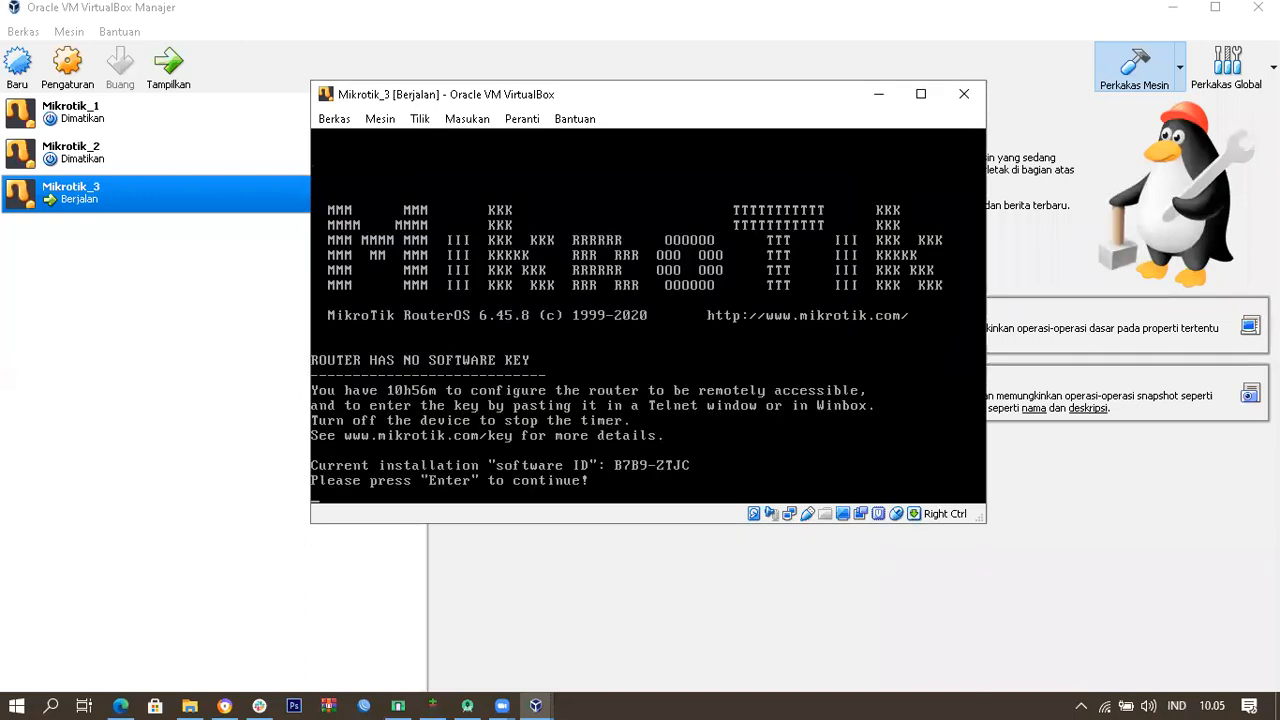
key(Return)
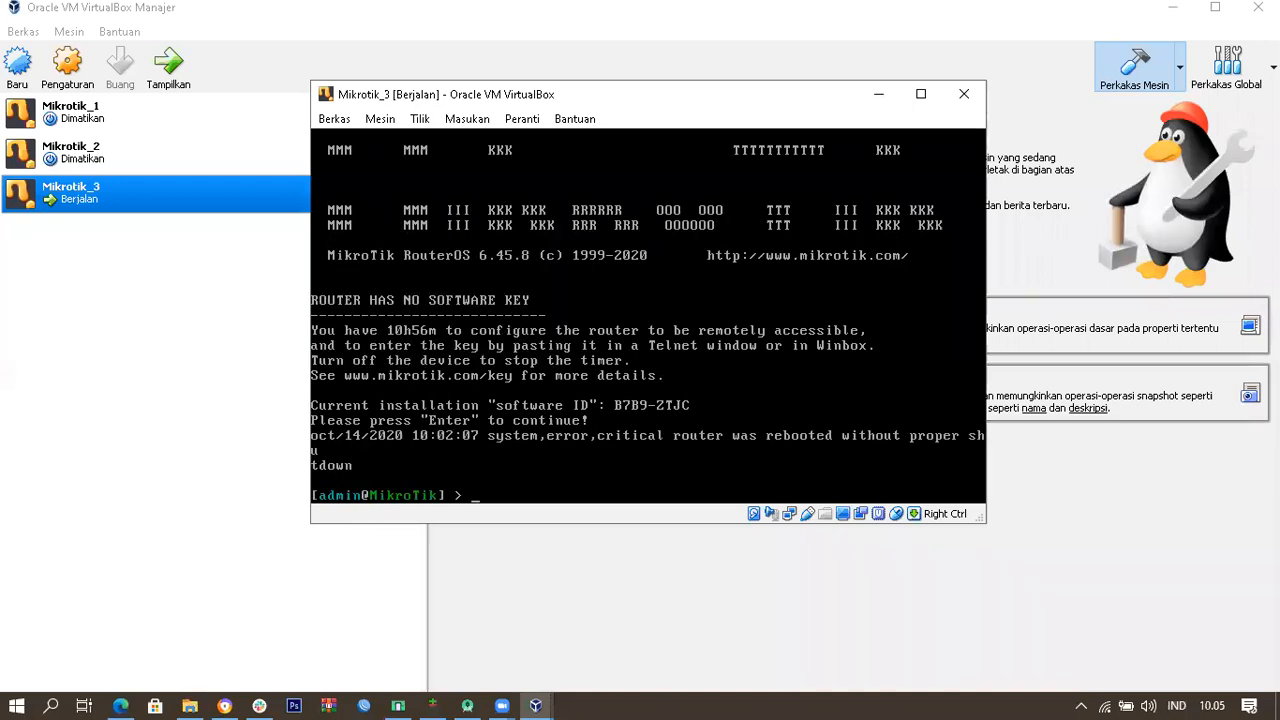
click(189, 705)
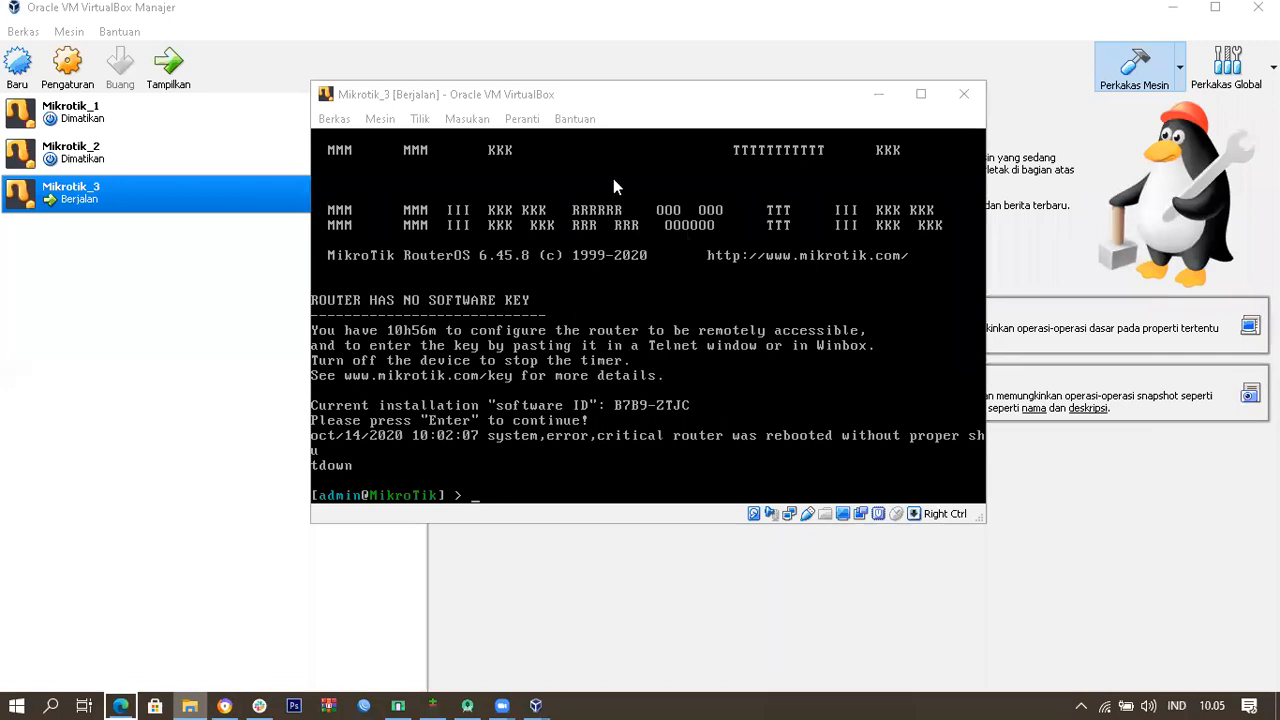
Step: Open the D:\cilsy folder from File Explorer's recent list and launch winbox64.exe
right_click(189, 705)
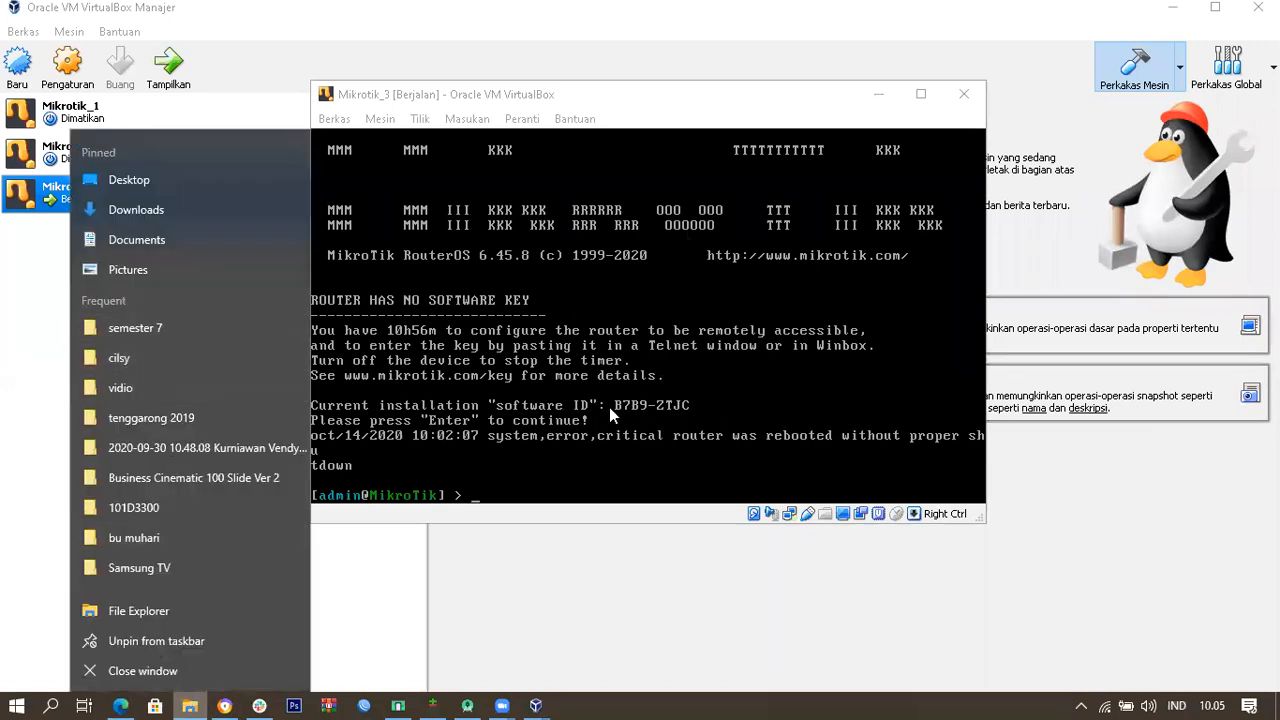
click(738, 428)
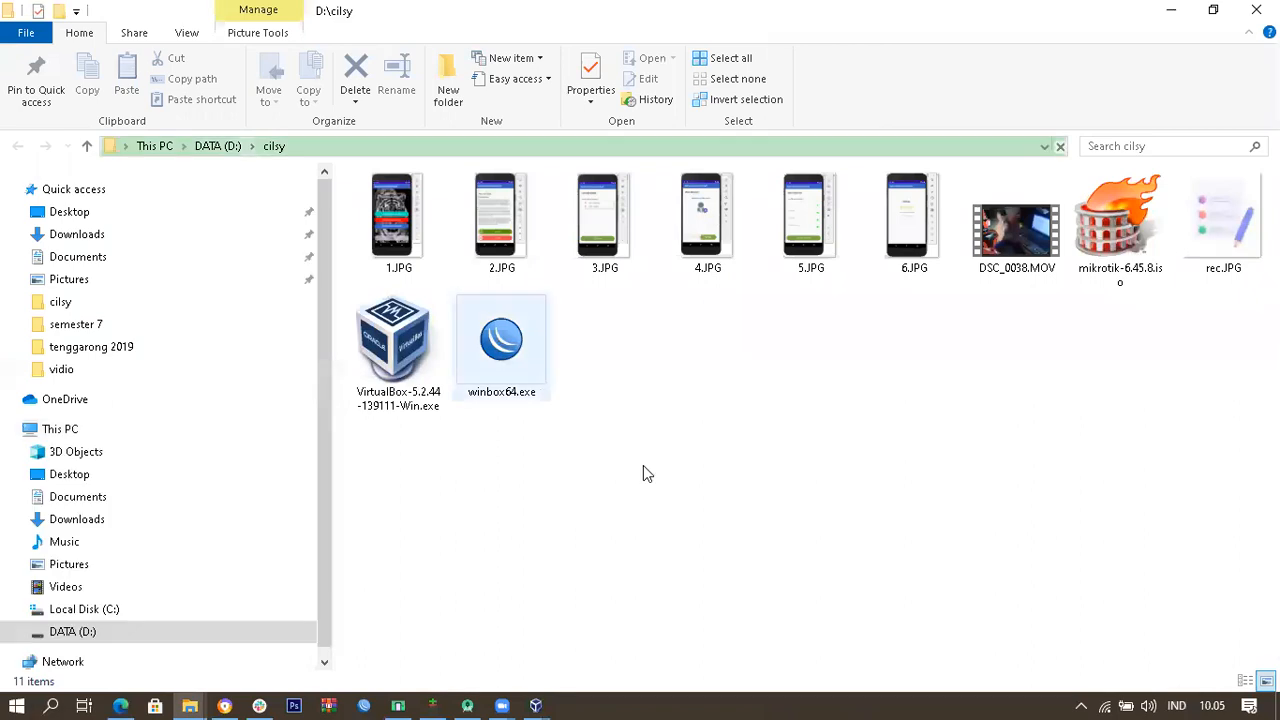
double_click(534, 346)
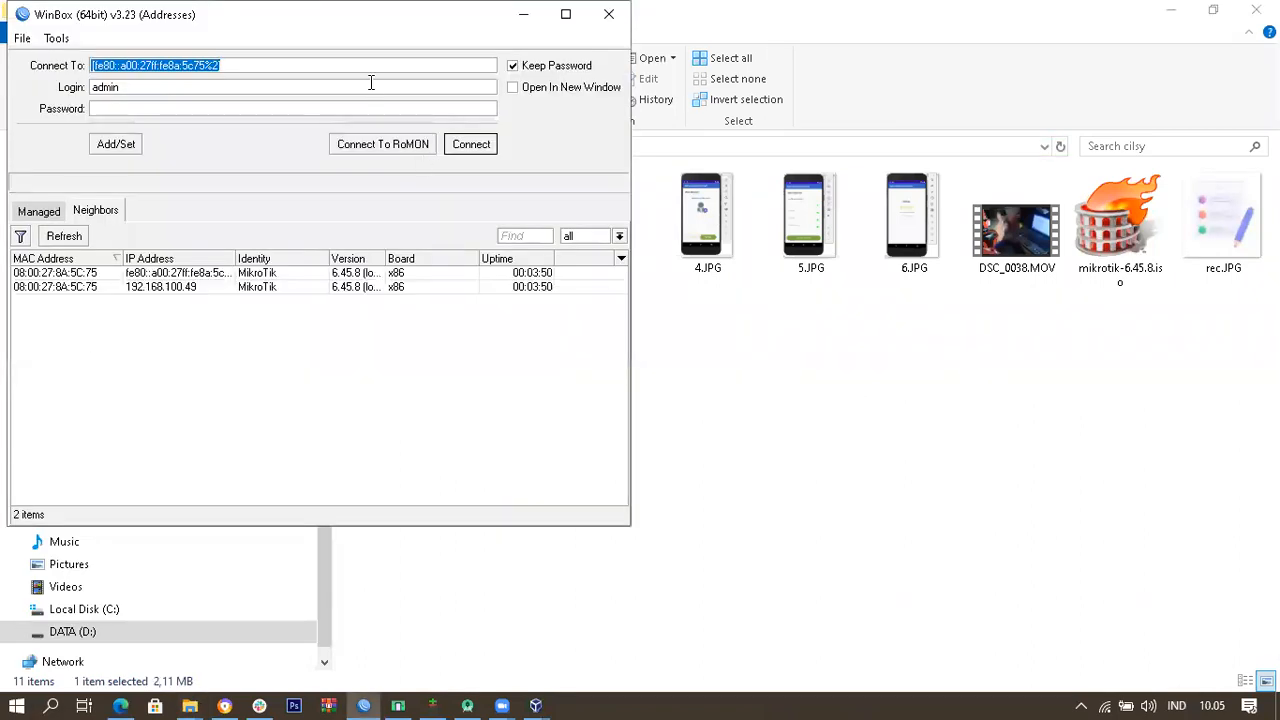
Step: Connect as admin to the 192.168.100.49 neighbor via its MAC address 08:00:27:8A:5C:75
drag(386, 17, 685, 85)
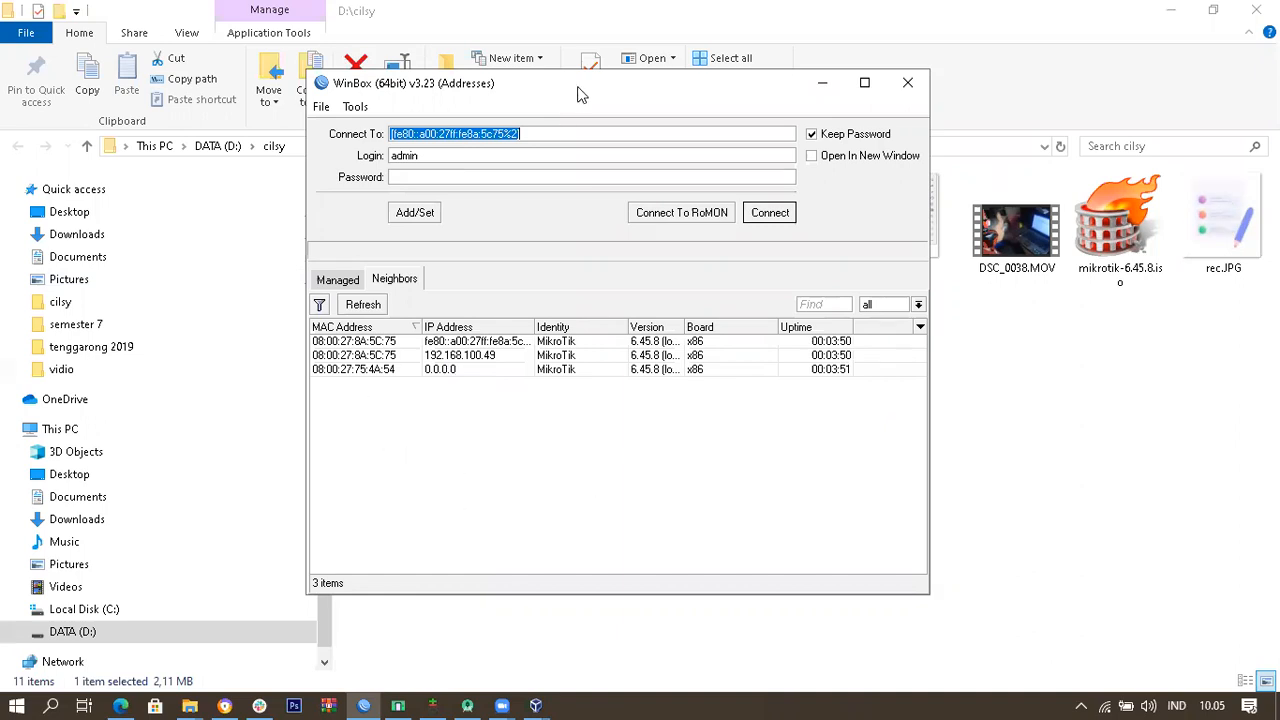
drag(578, 93, 590, 62)
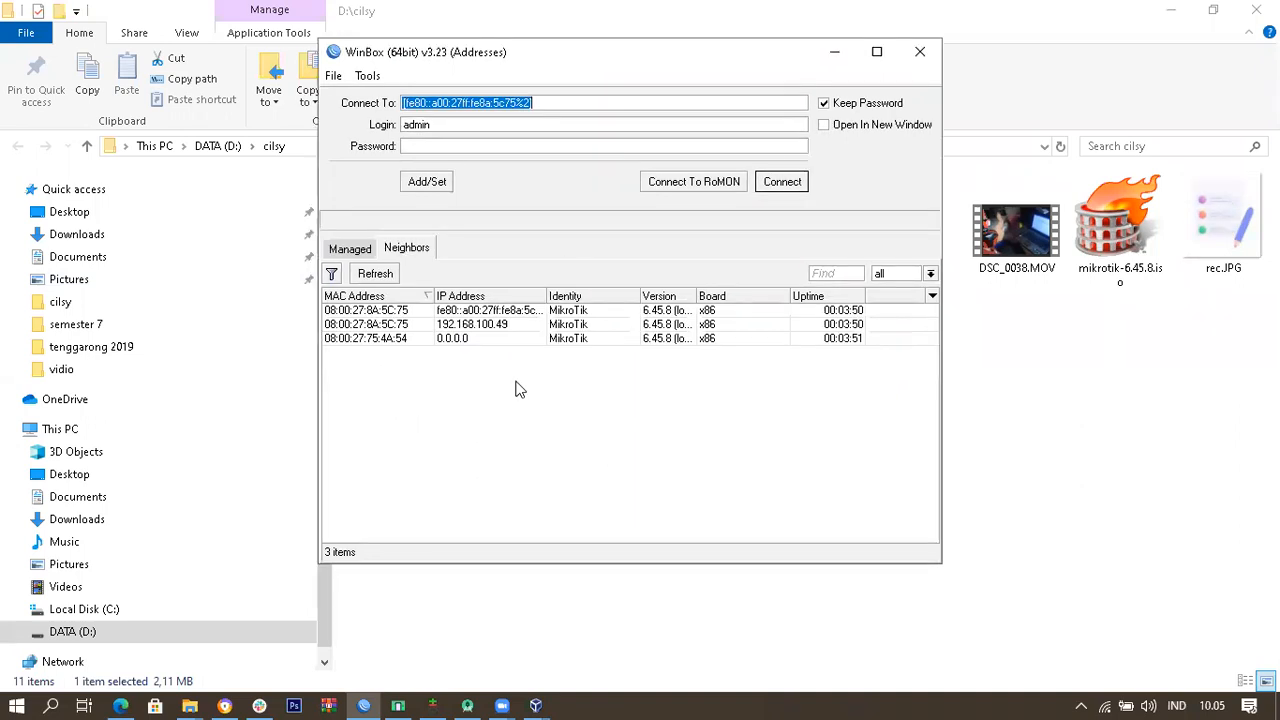
click(352, 311)
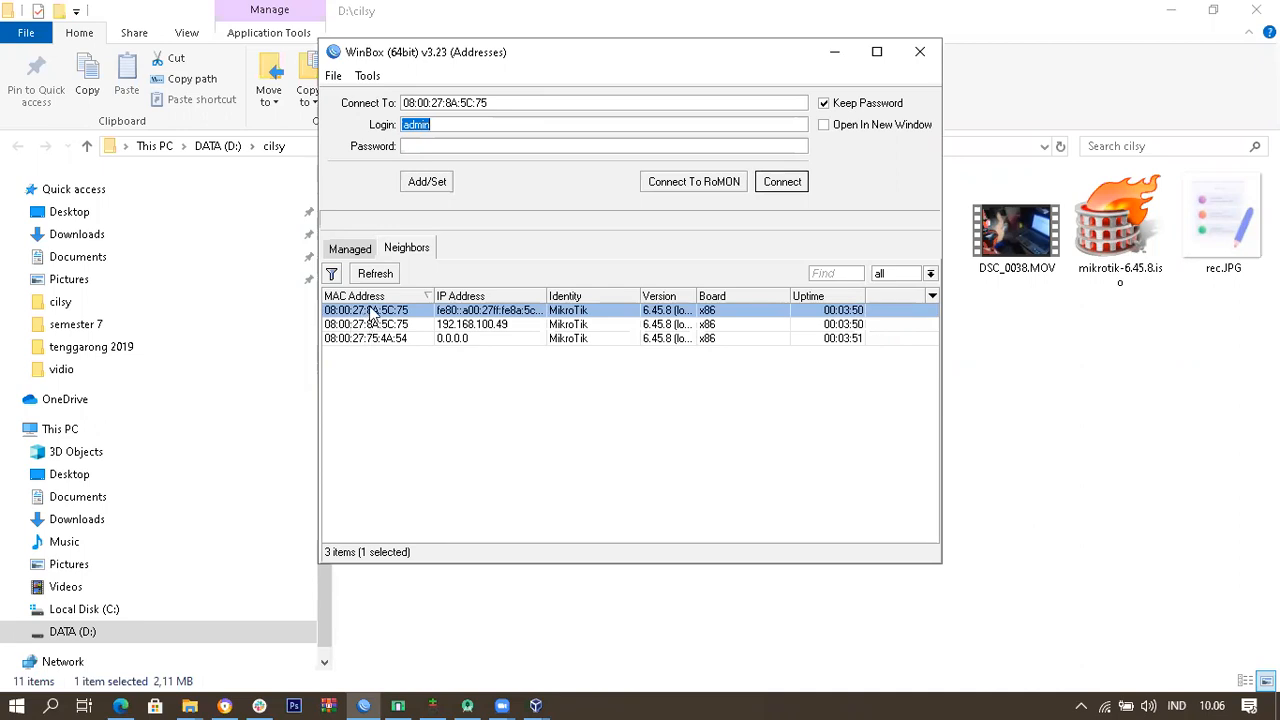
click(476, 328)
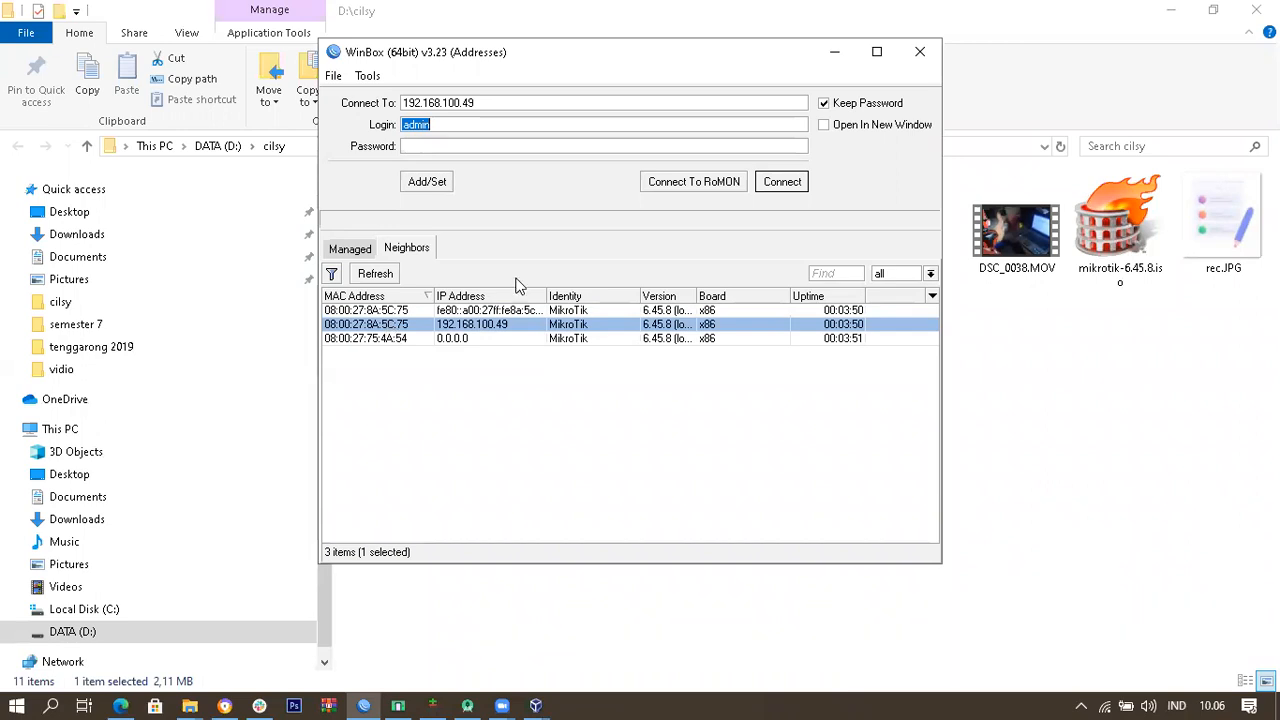
click(390, 339)
click(390, 325)
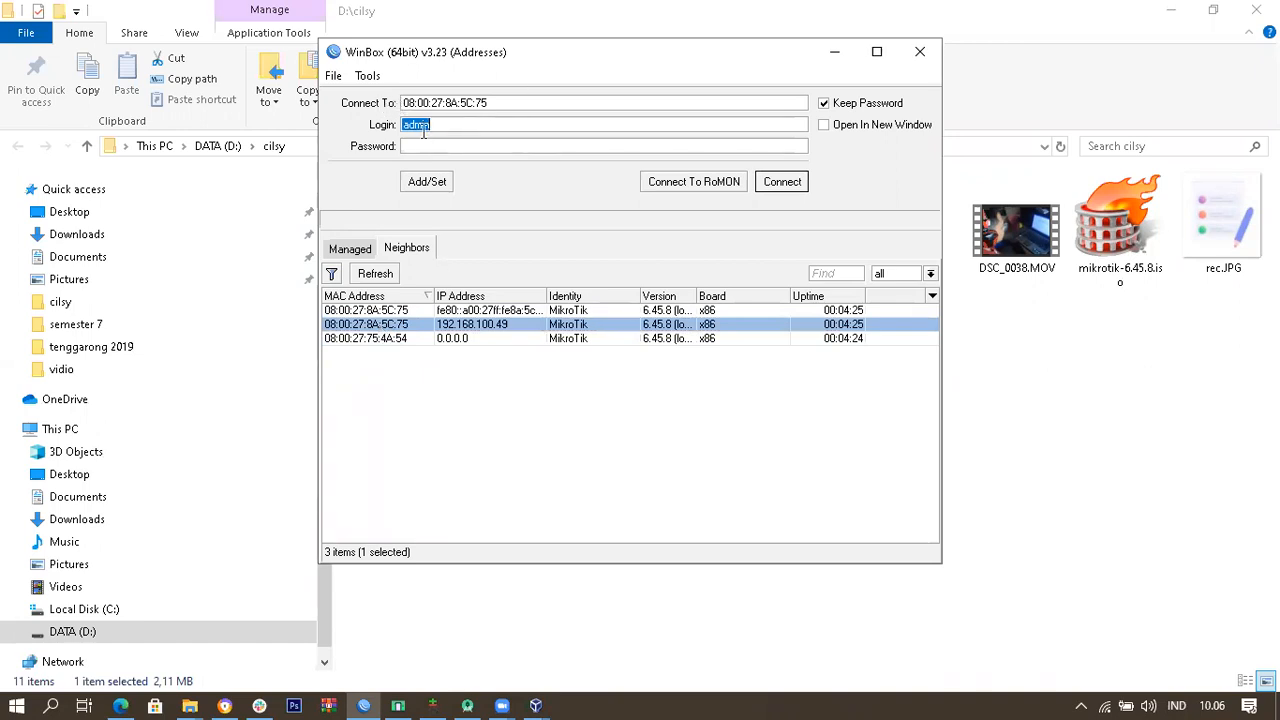
click(790, 184)
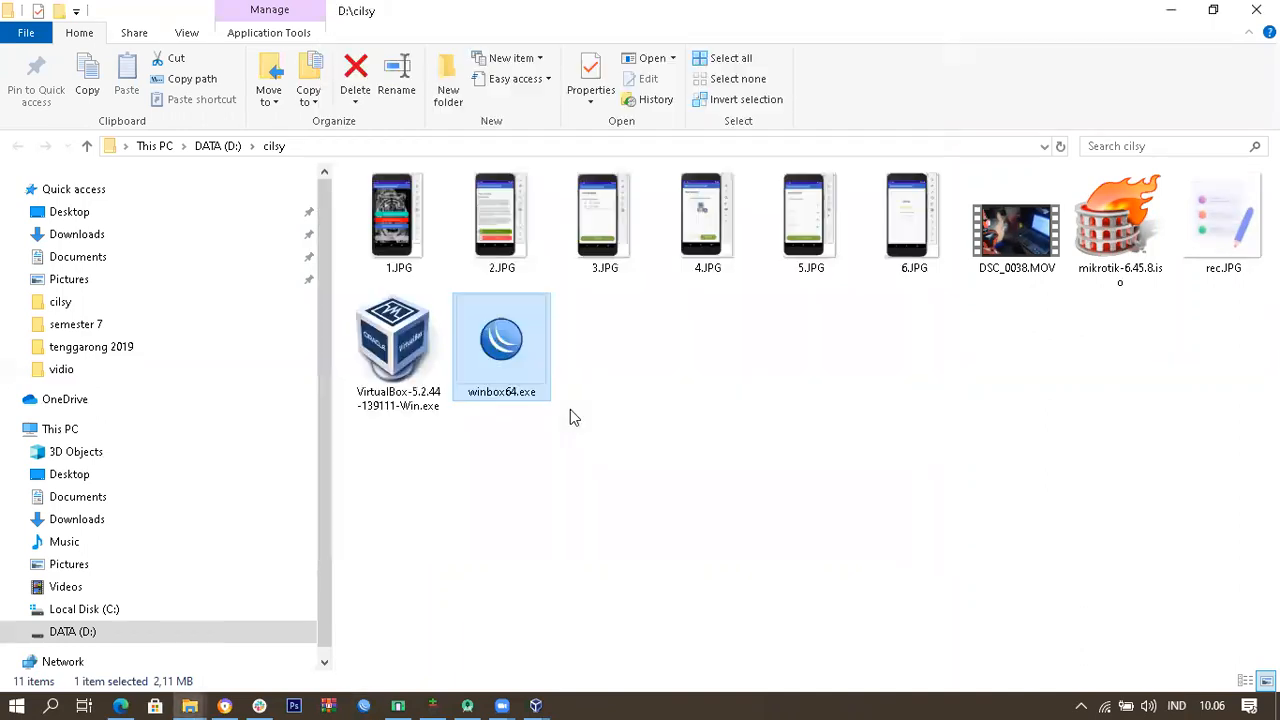
Step: Dismiss the RouterOS welcome message and maximize the router session window
click(949, 489)
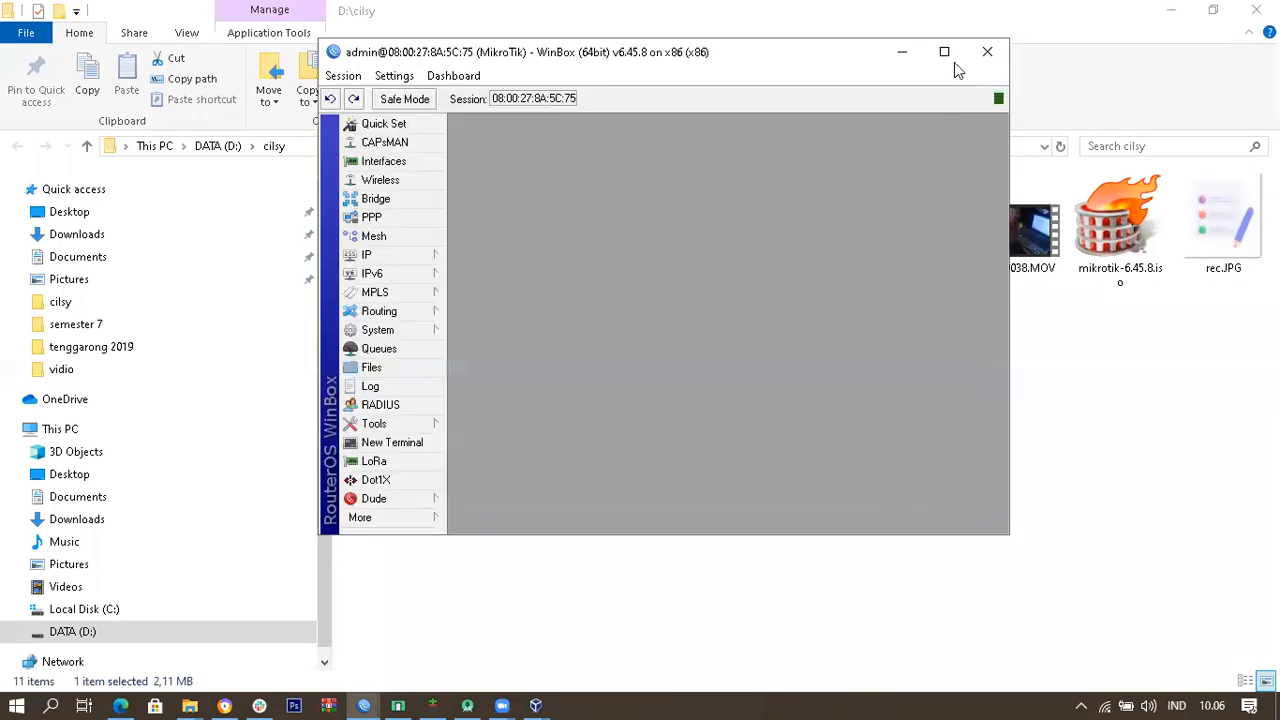
click(944, 51)
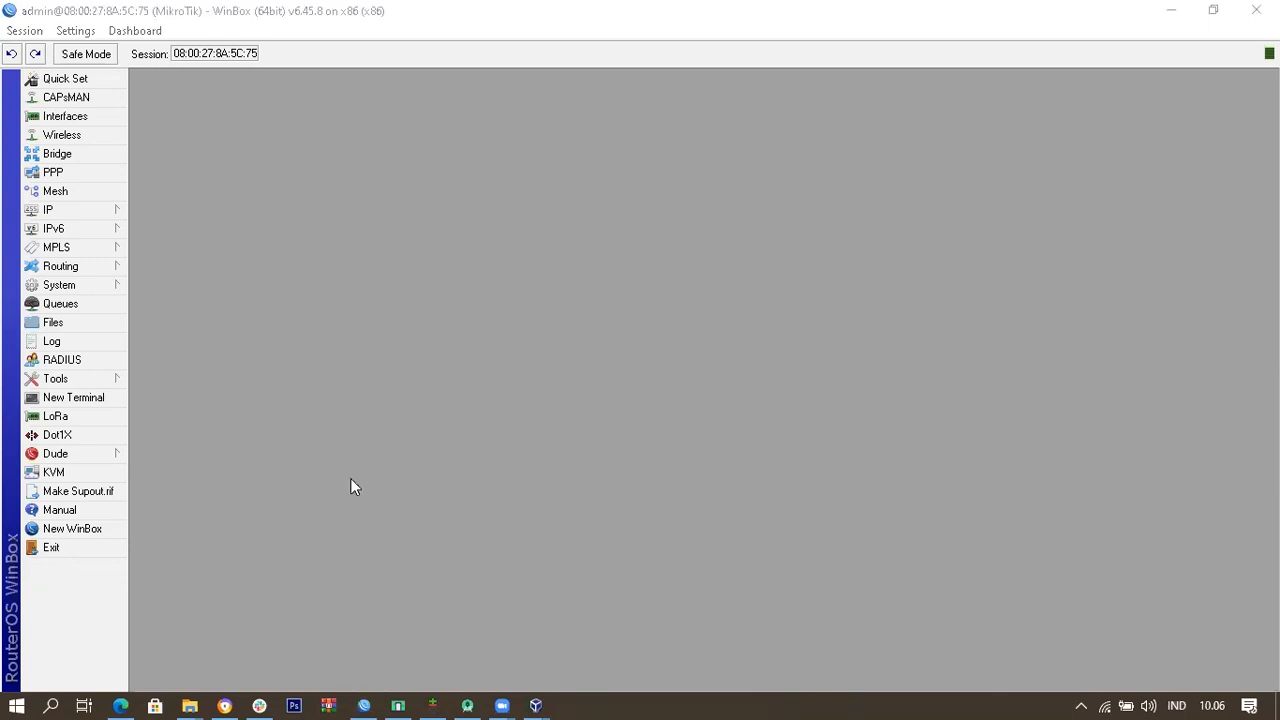
click(264, 152)
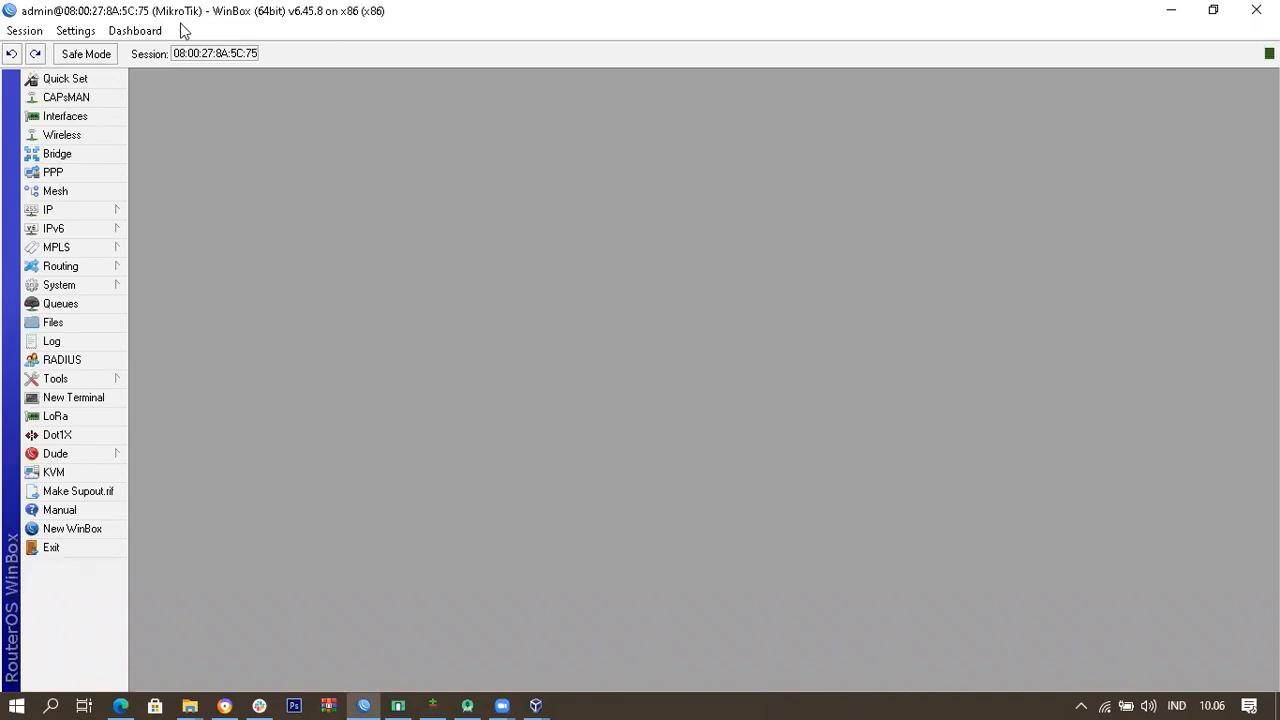
Step: Look through the IP and Tools menus and bring up the System submenu
click(96, 212)
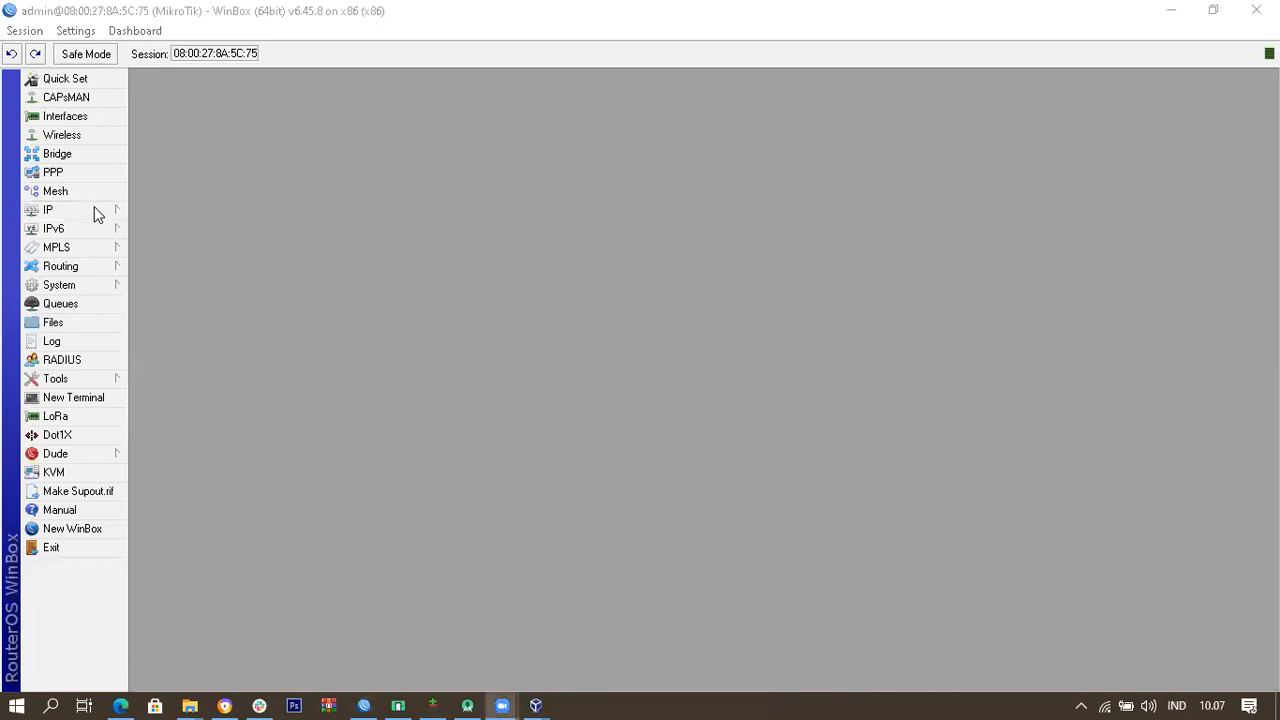
click(113, 211)
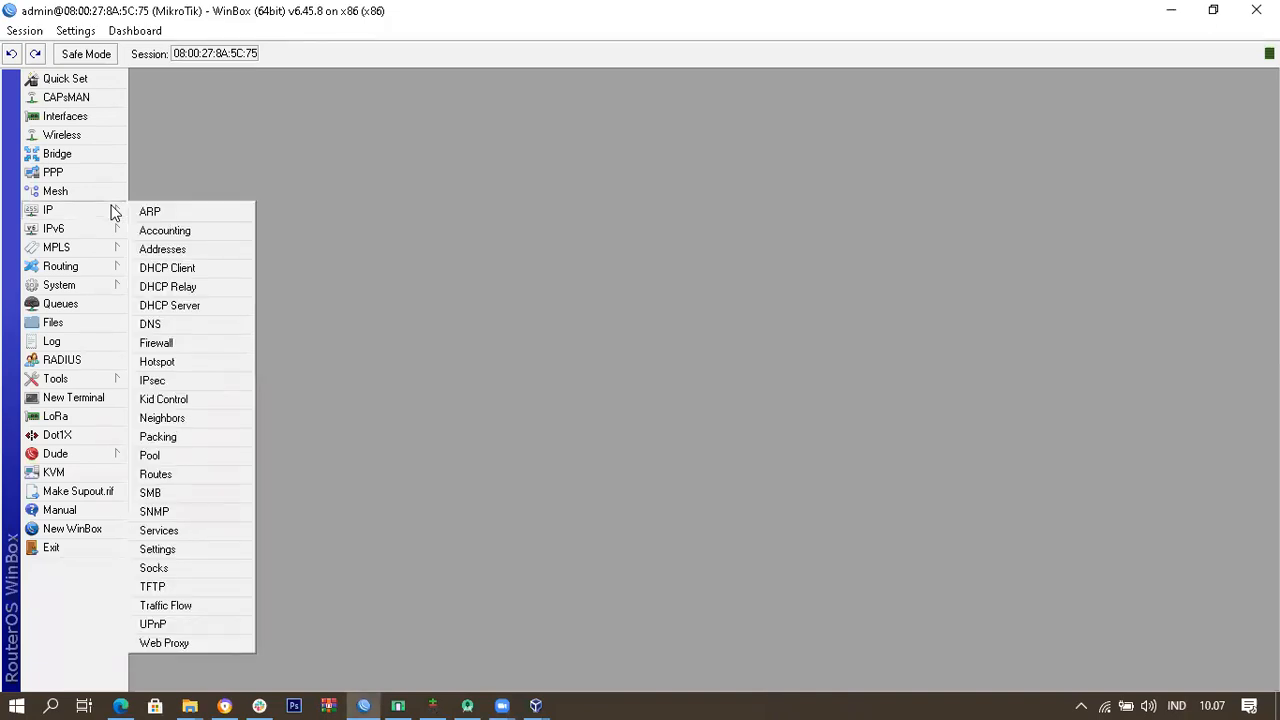
click(85, 381)
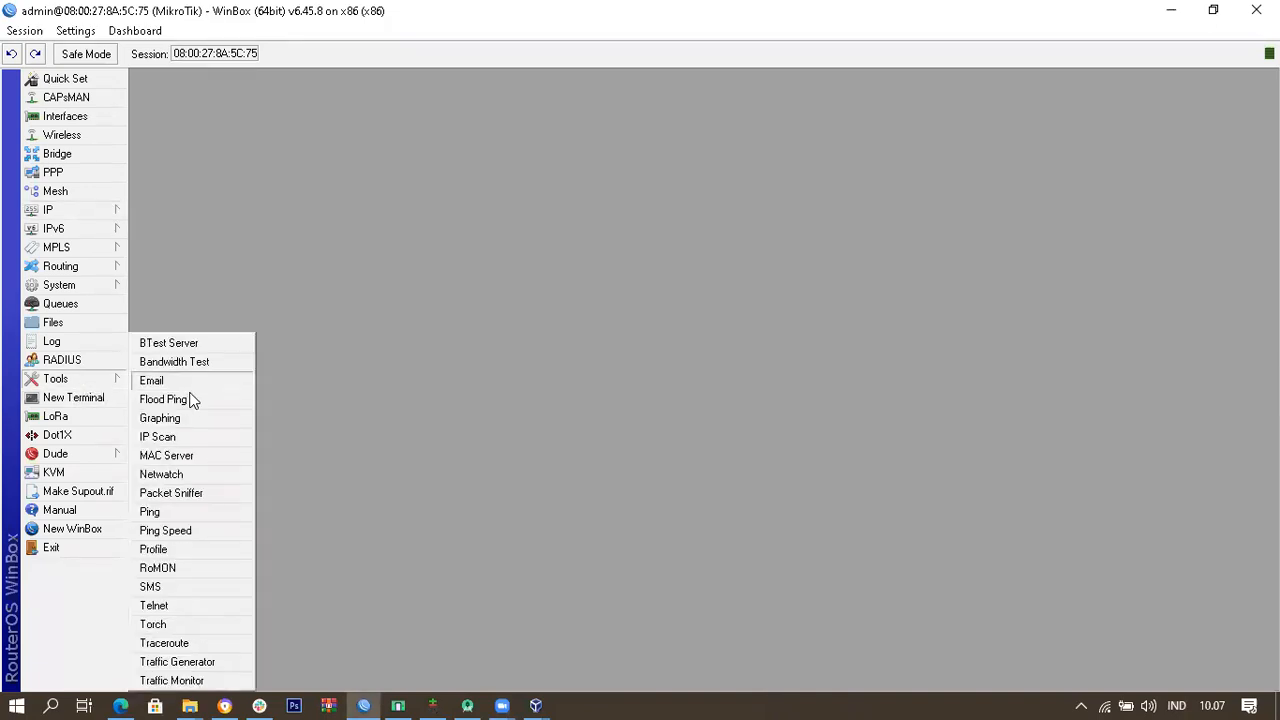
click(94, 209)
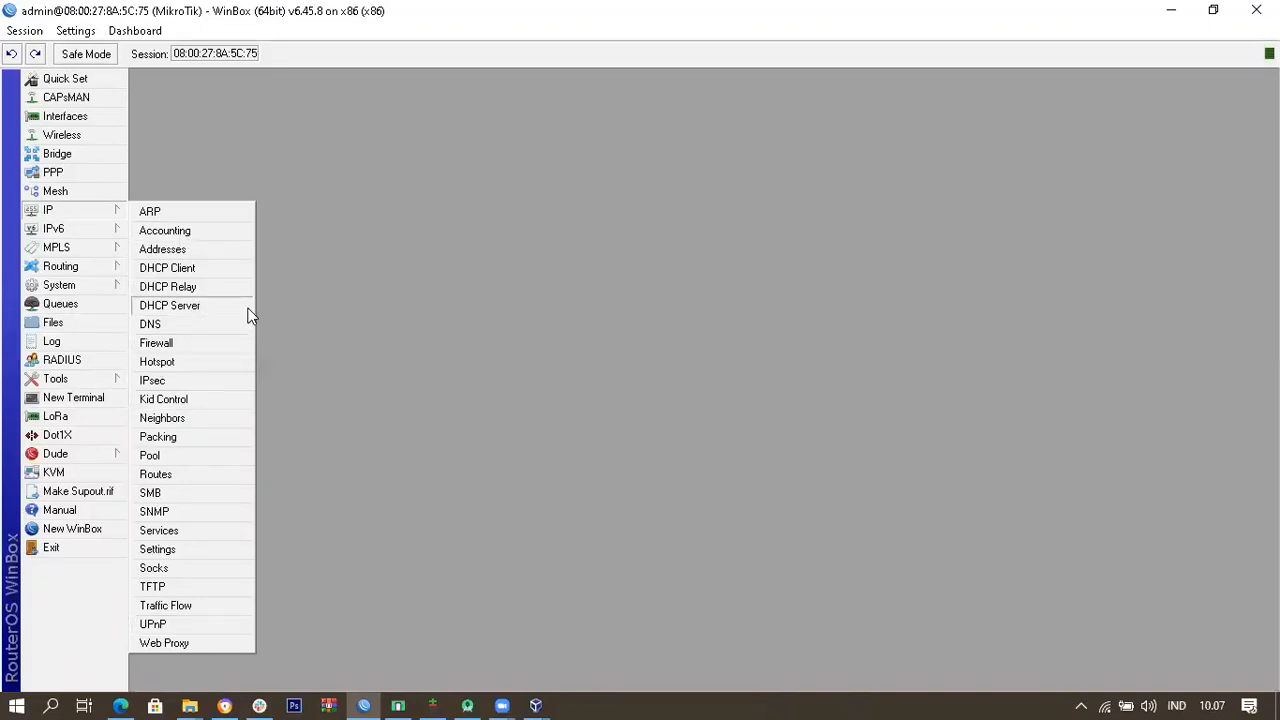
mouse_move(115, 288)
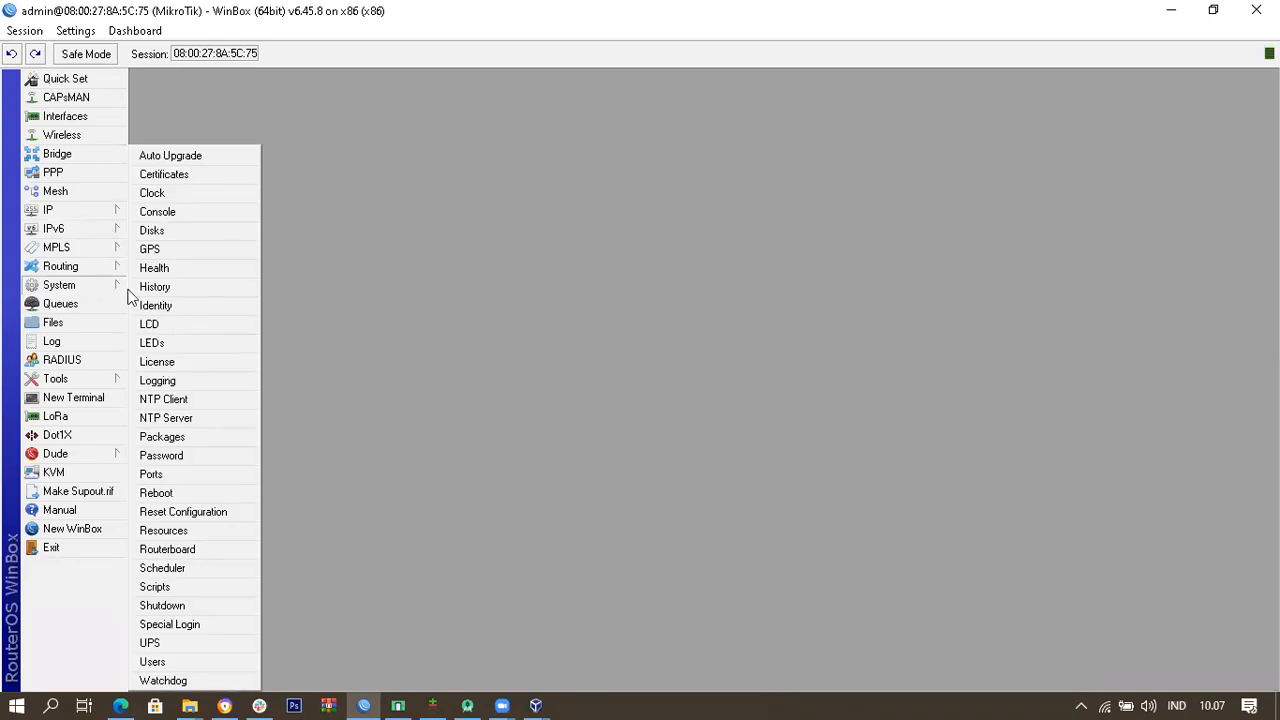
Step: In System > Identity, append a hyphen and the owner's name to MikroTik and confirm
click(194, 305)
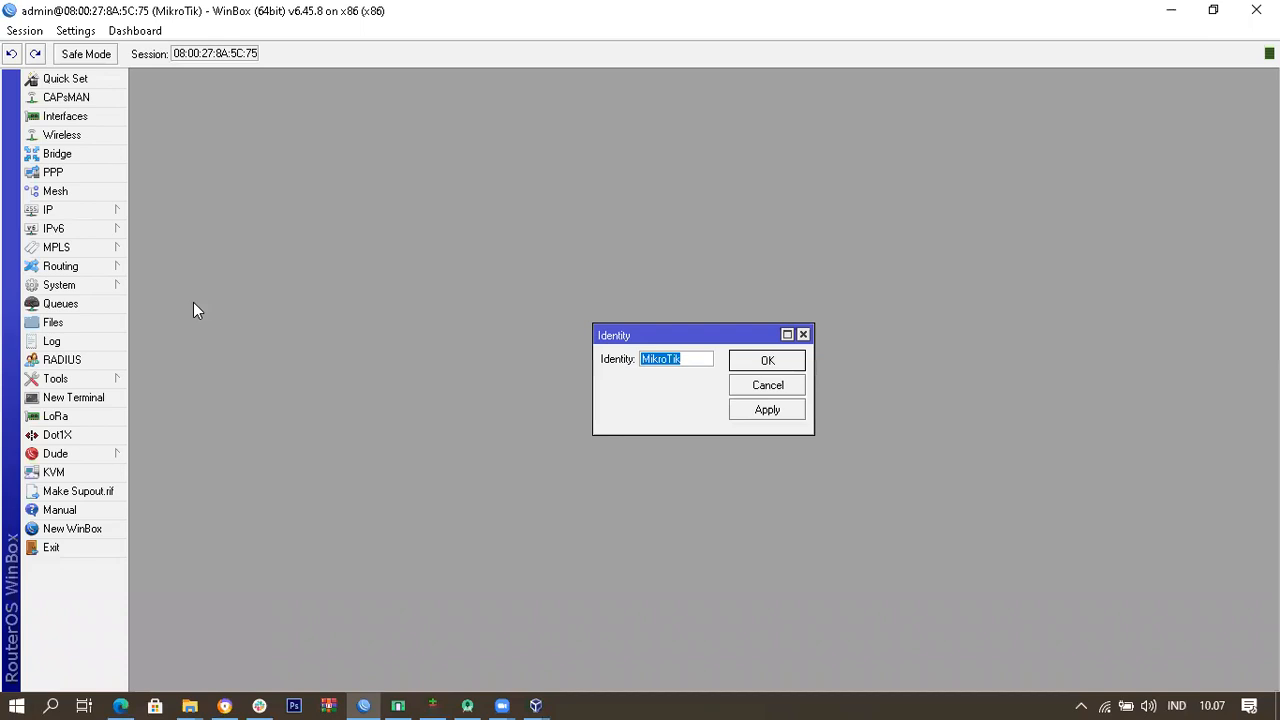
click(699, 359)
text(=V)
key(BackSpace)
key(BackSpace)
key(BackSpace)
text(-Vendy)
click(766, 362)
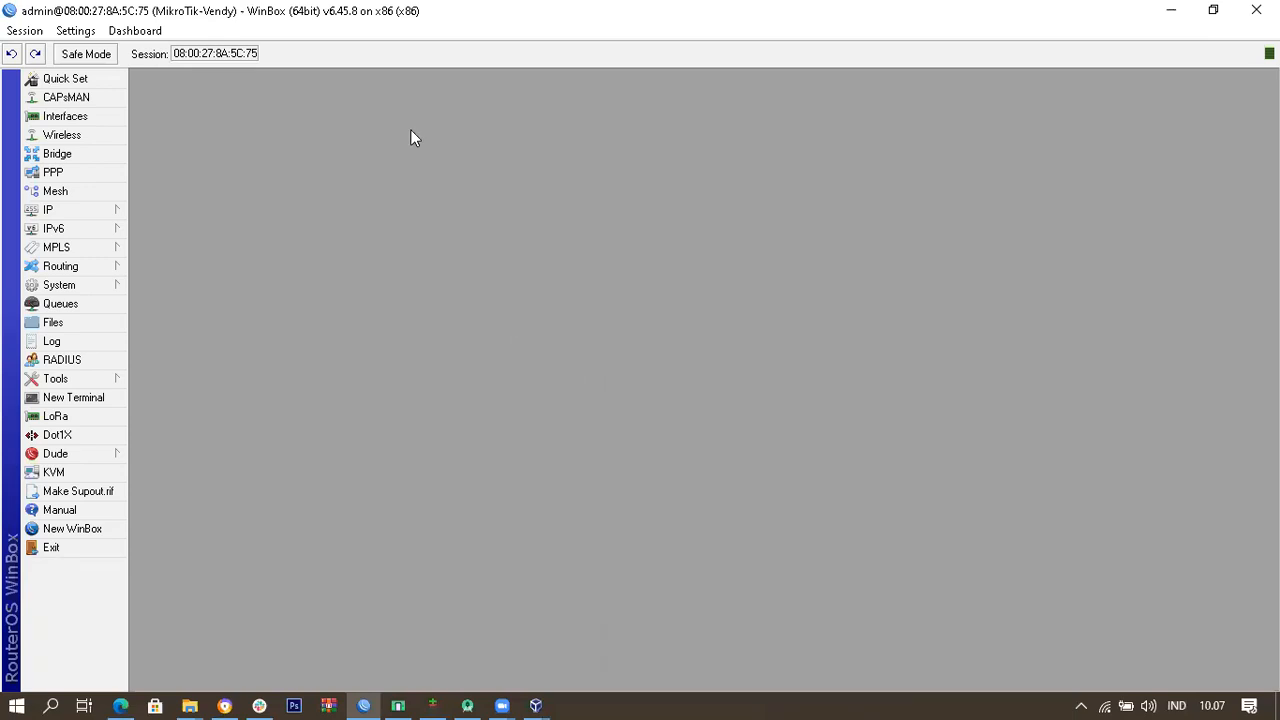
Step: Open and close the System menu, then expand the IP menu in the side bar
click(101, 285)
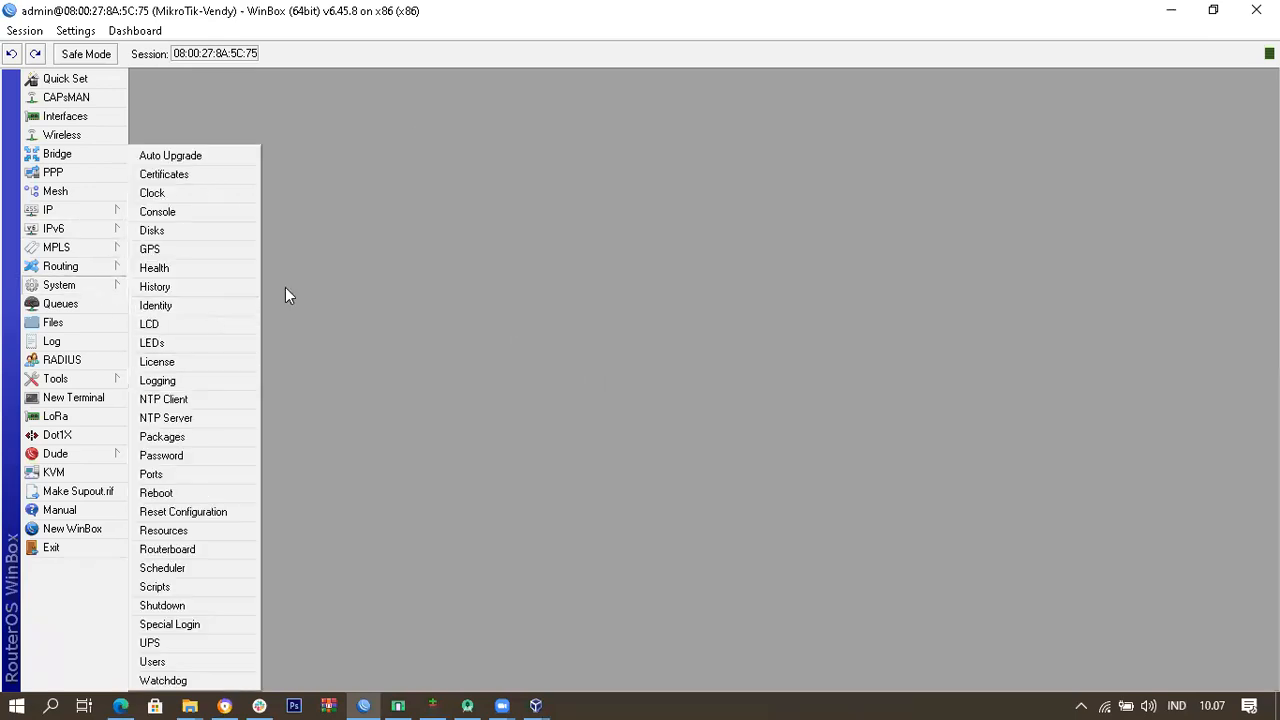
click(669, 288)
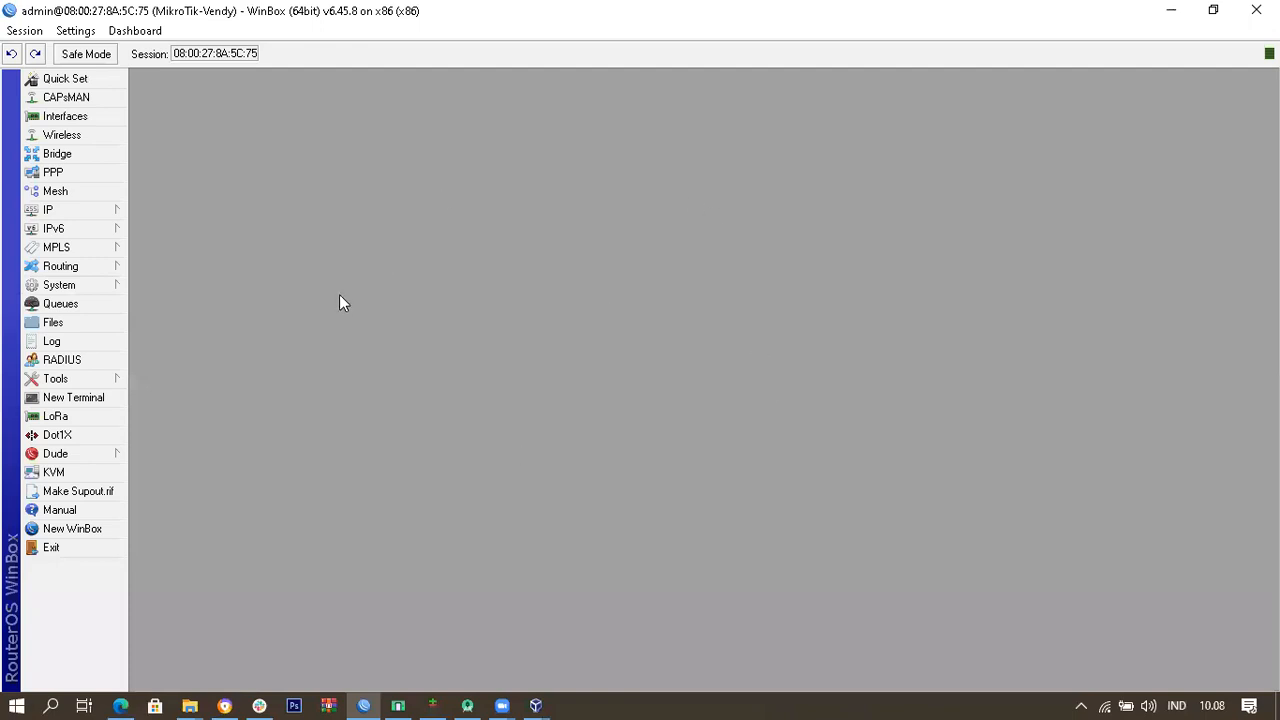
click(120, 210)
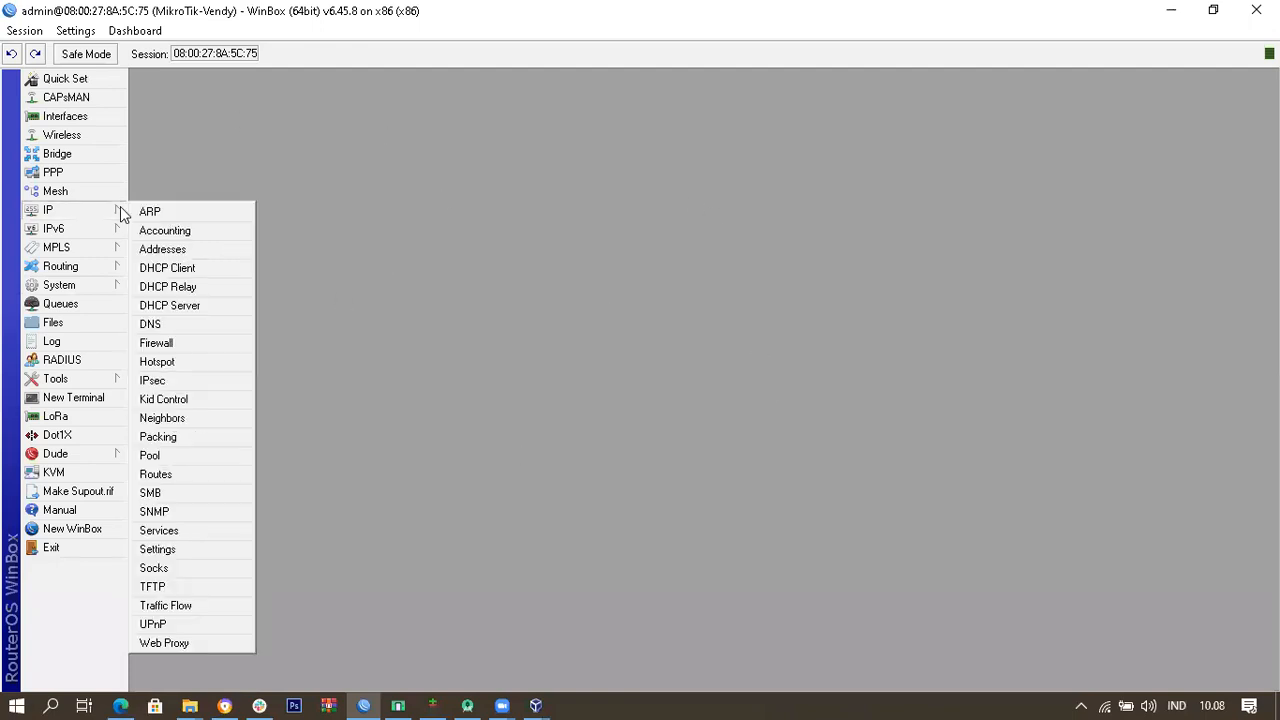
Step: Open IP > DHCP Client and check the computer's Wi-Fi connection
click(229, 272)
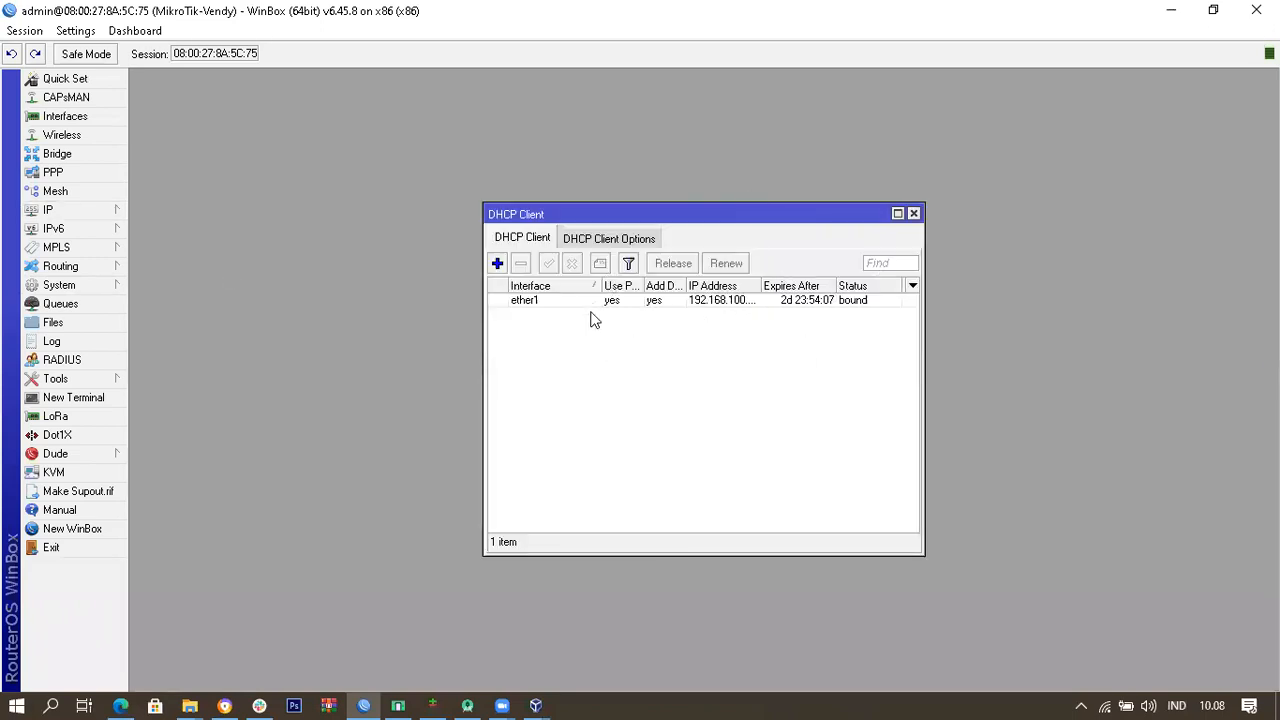
click(654, 303)
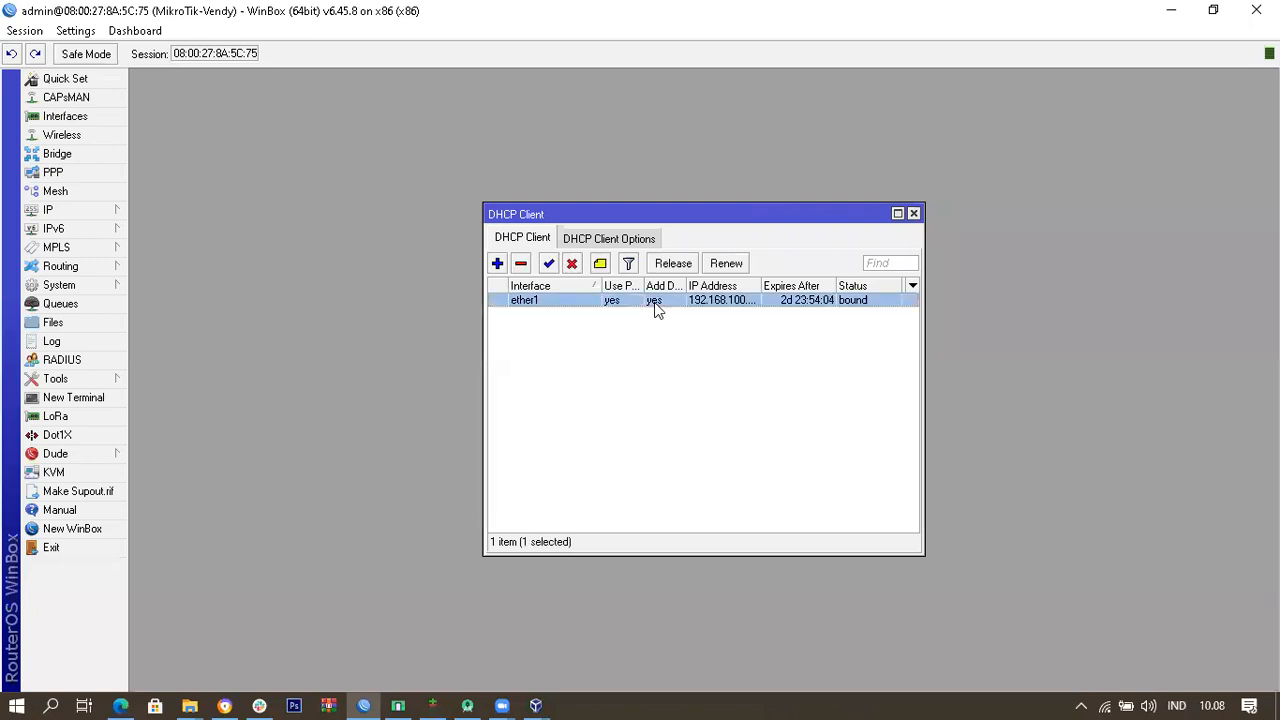
click(1106, 700)
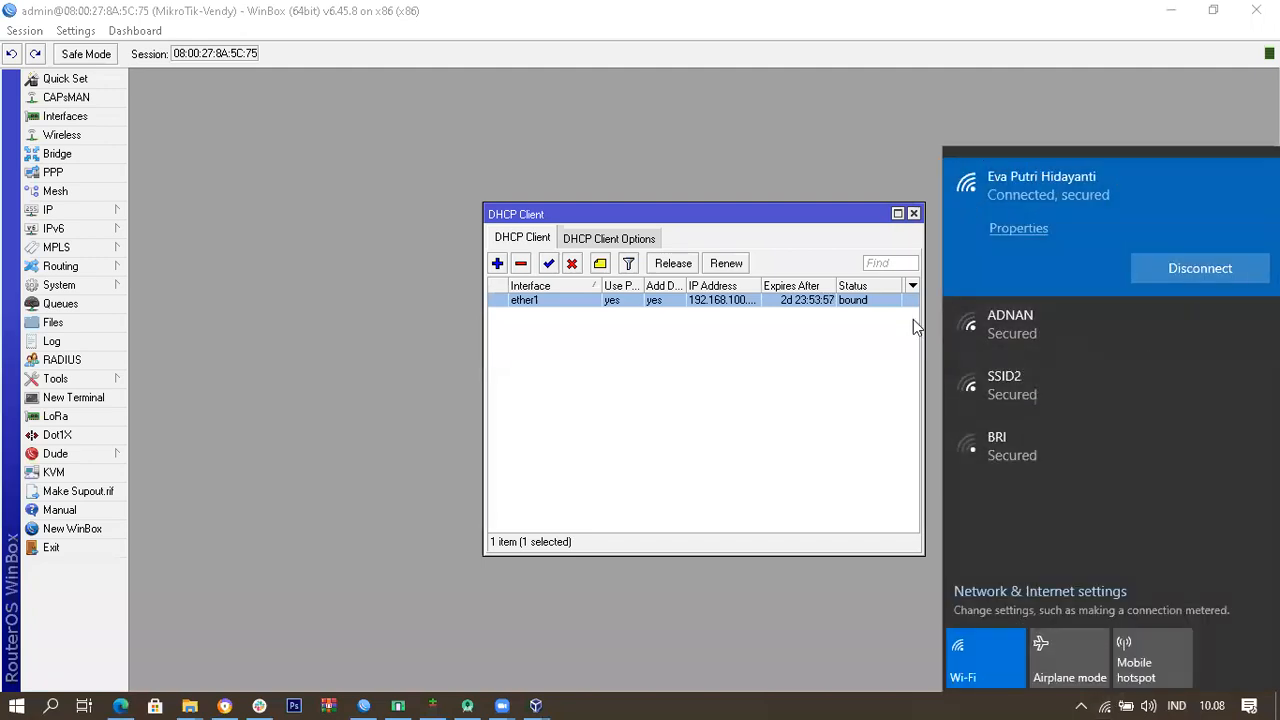
click(774, 366)
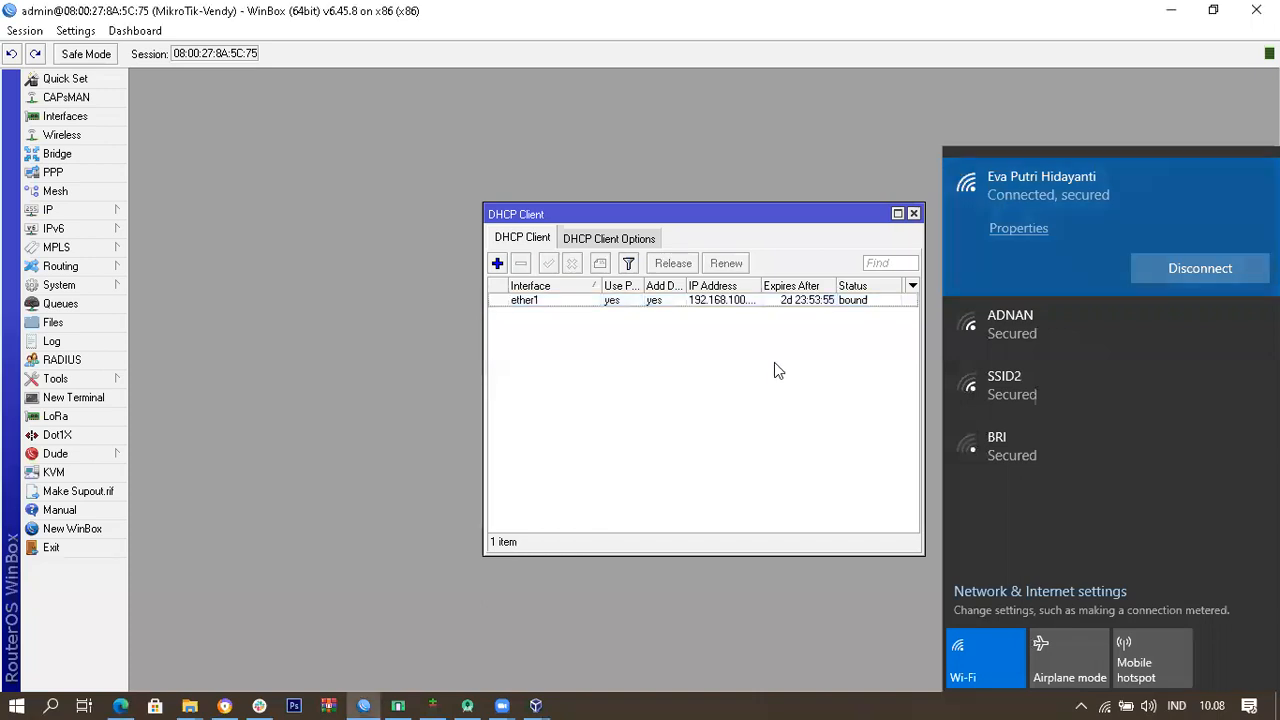
Step: Select the ether1 entry to confirm it is bound to a 192.168.100.x lease
click(537, 301)
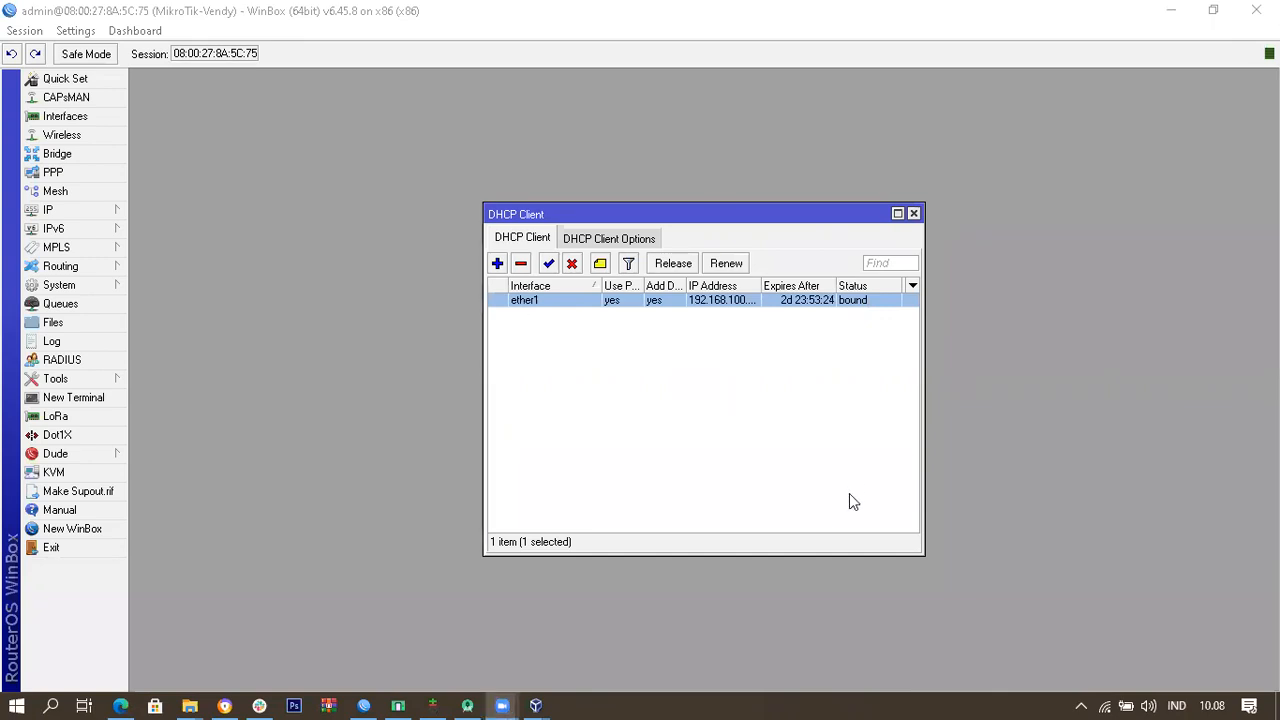
click(849, 366)
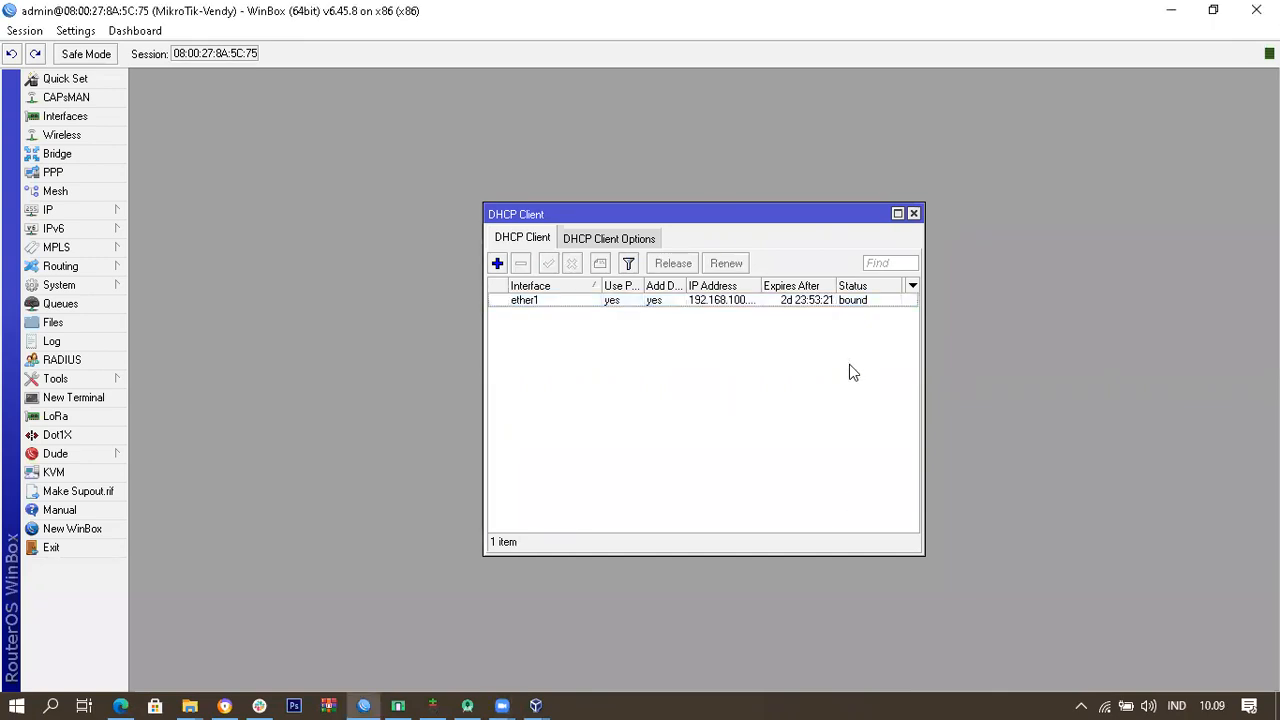
click(654, 301)
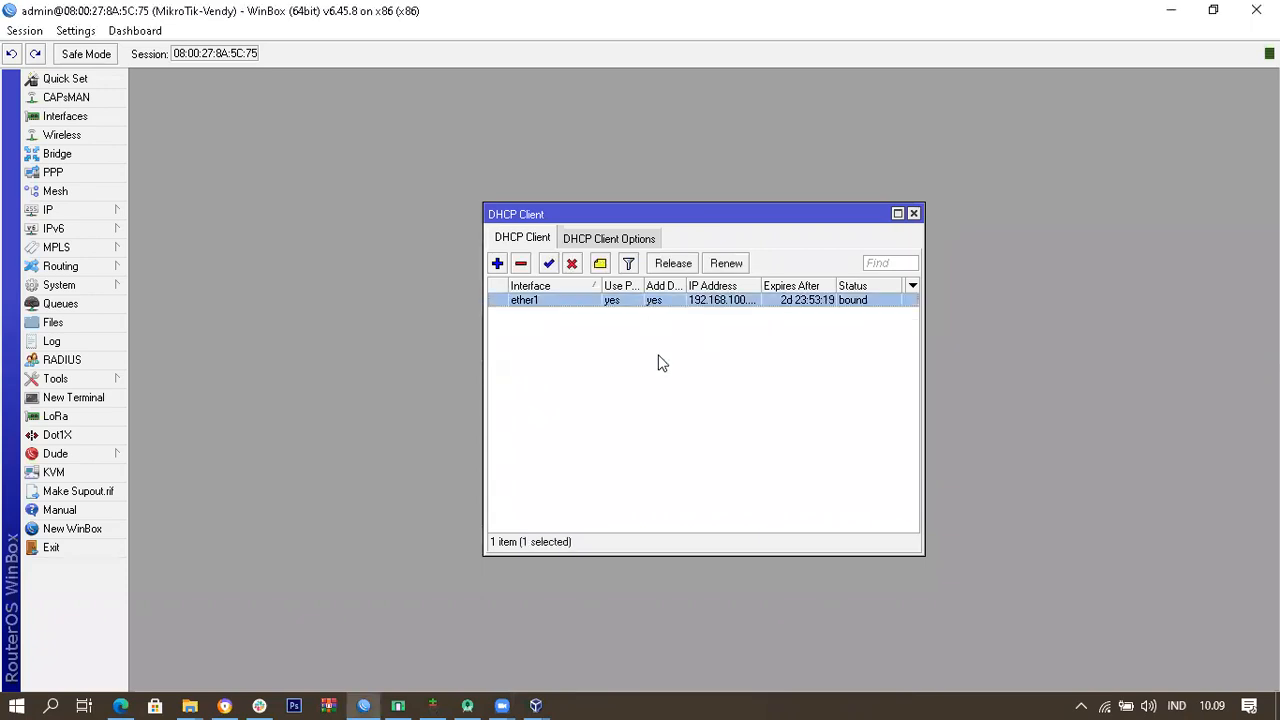
click(540, 325)
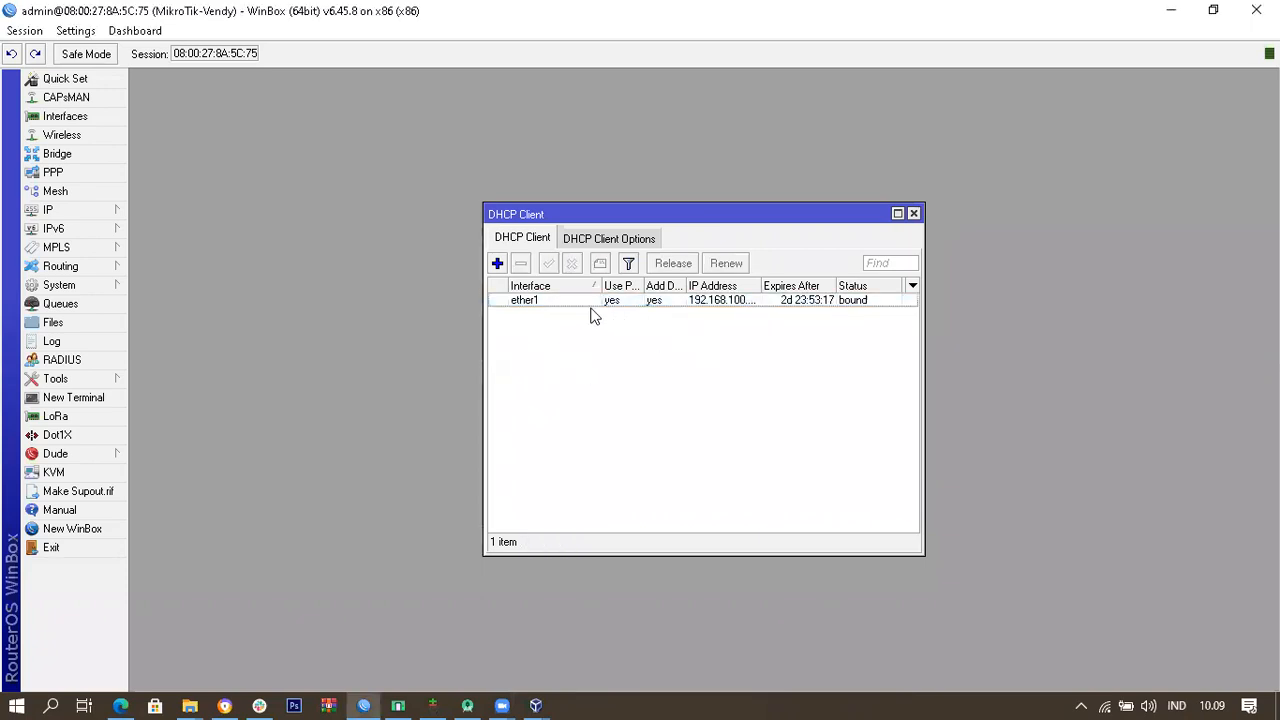
click(562, 301)
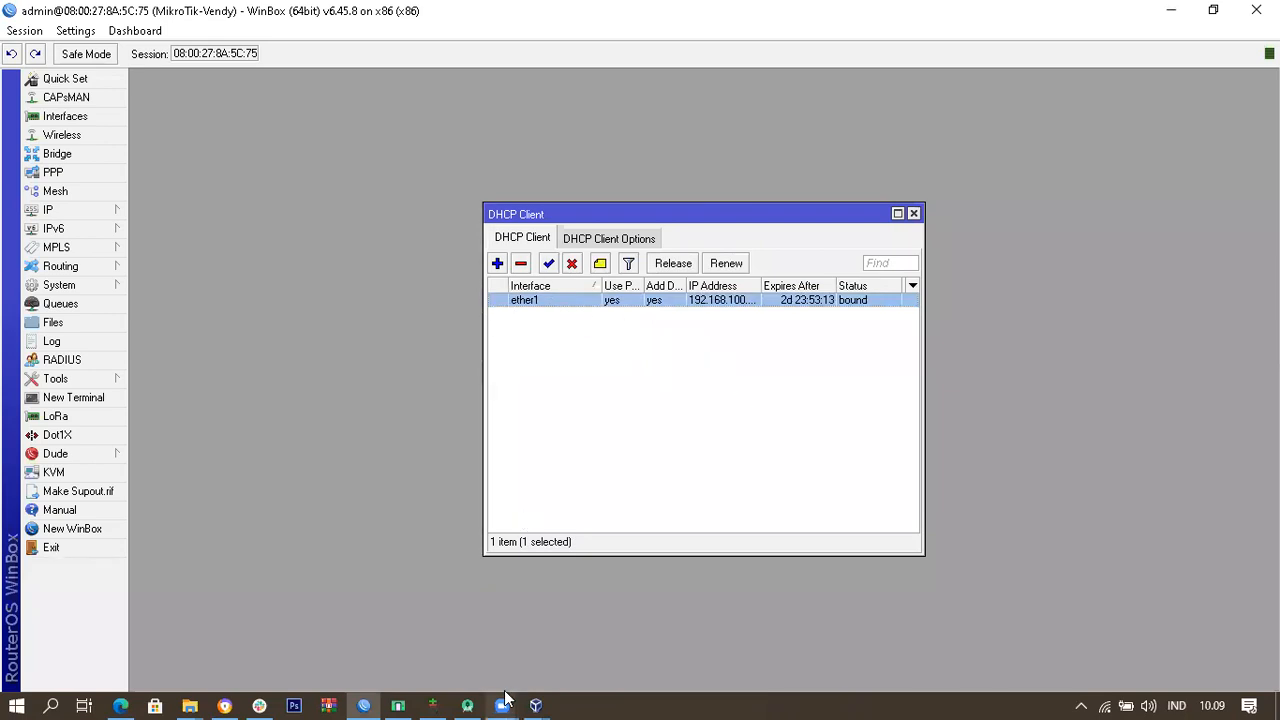
mouse_move(538, 698)
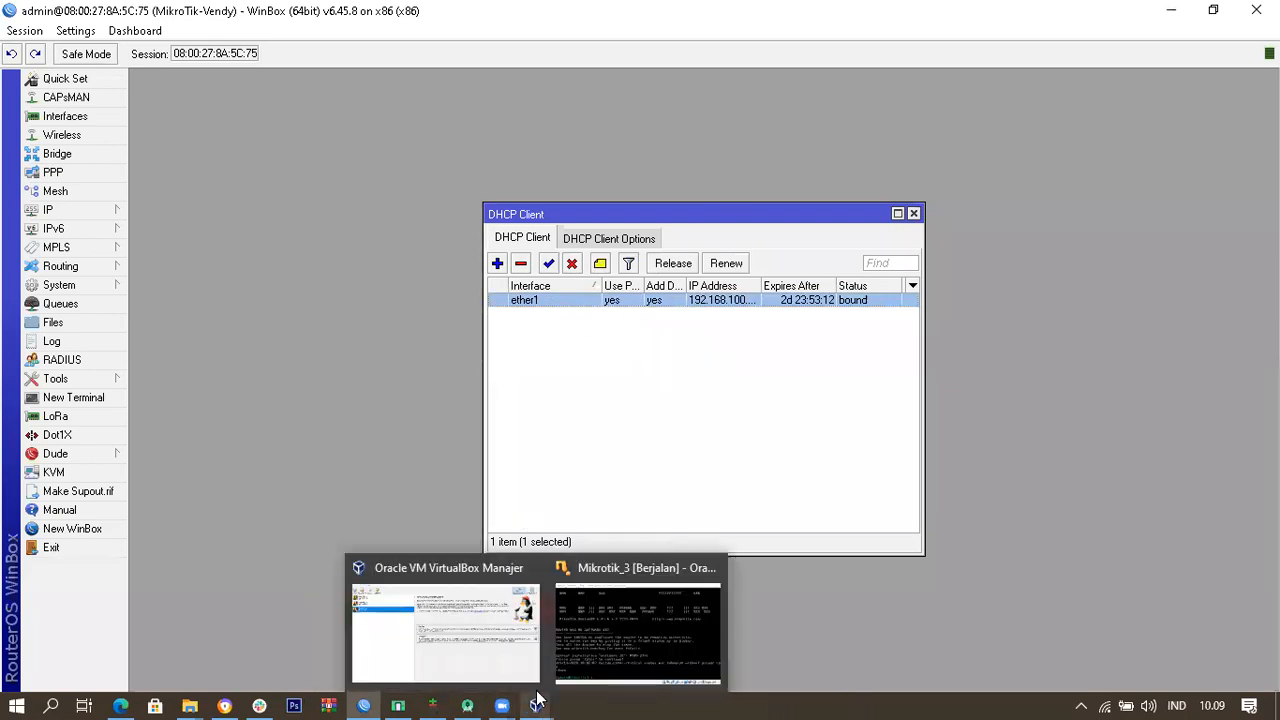
click(502, 641)
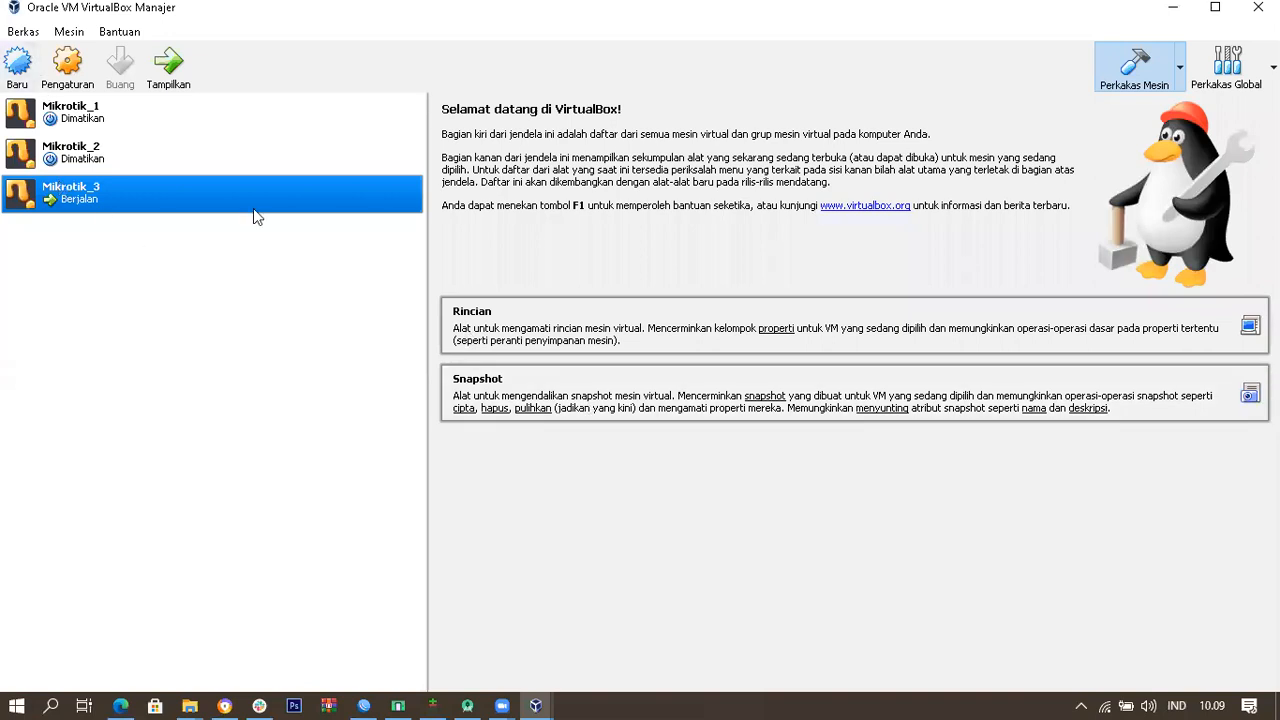
click(70, 72)
click(401, 322)
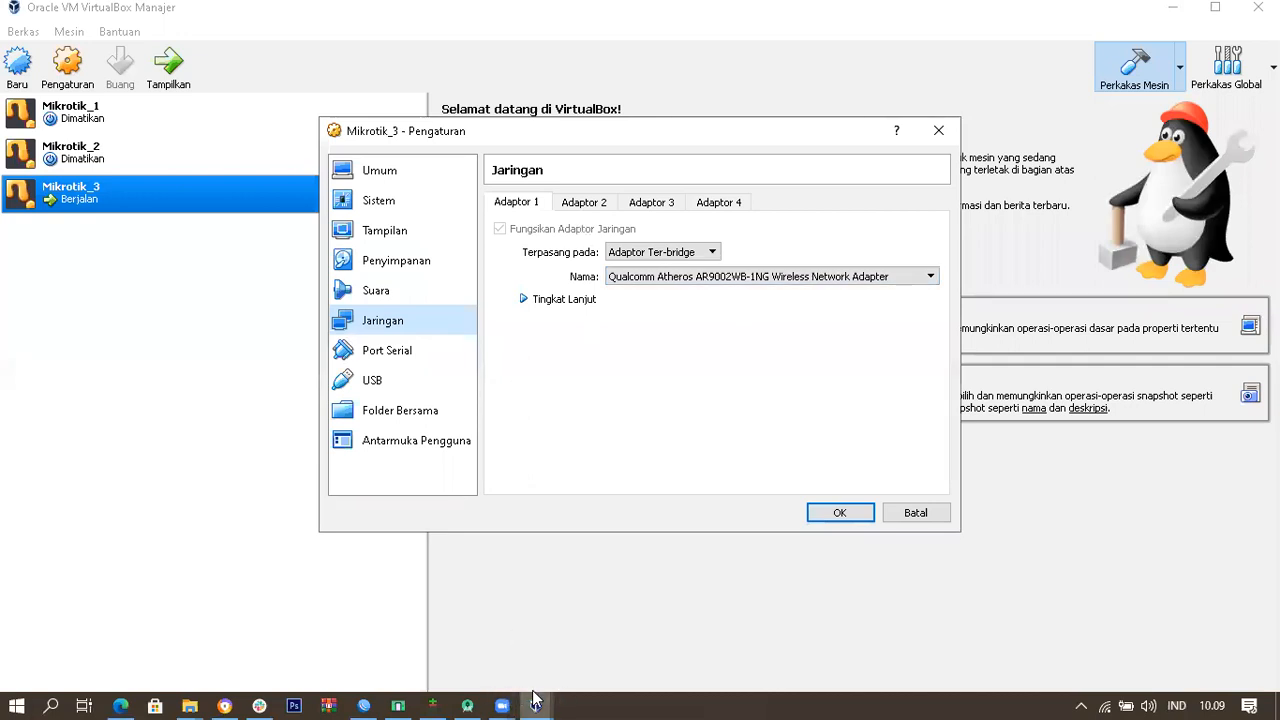
mouse_move(535, 700)
click(605, 645)
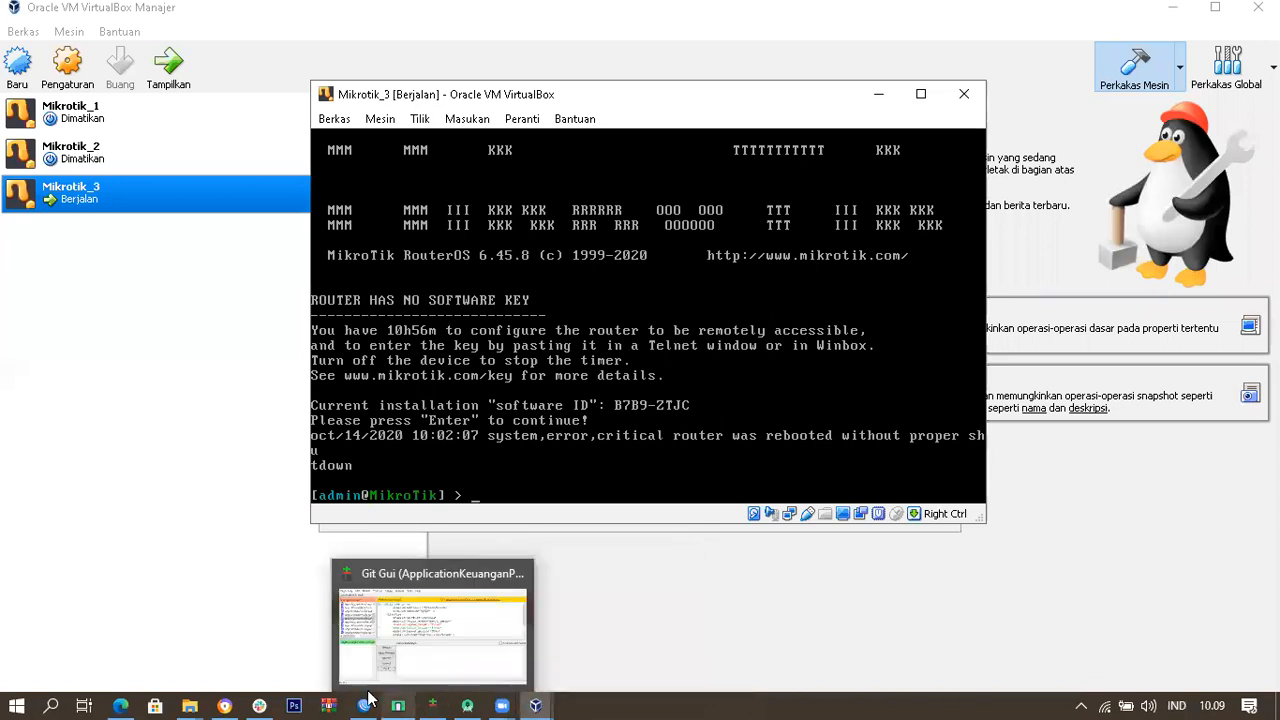
mouse_move(368, 698)
click(356, 588)
click(588, 349)
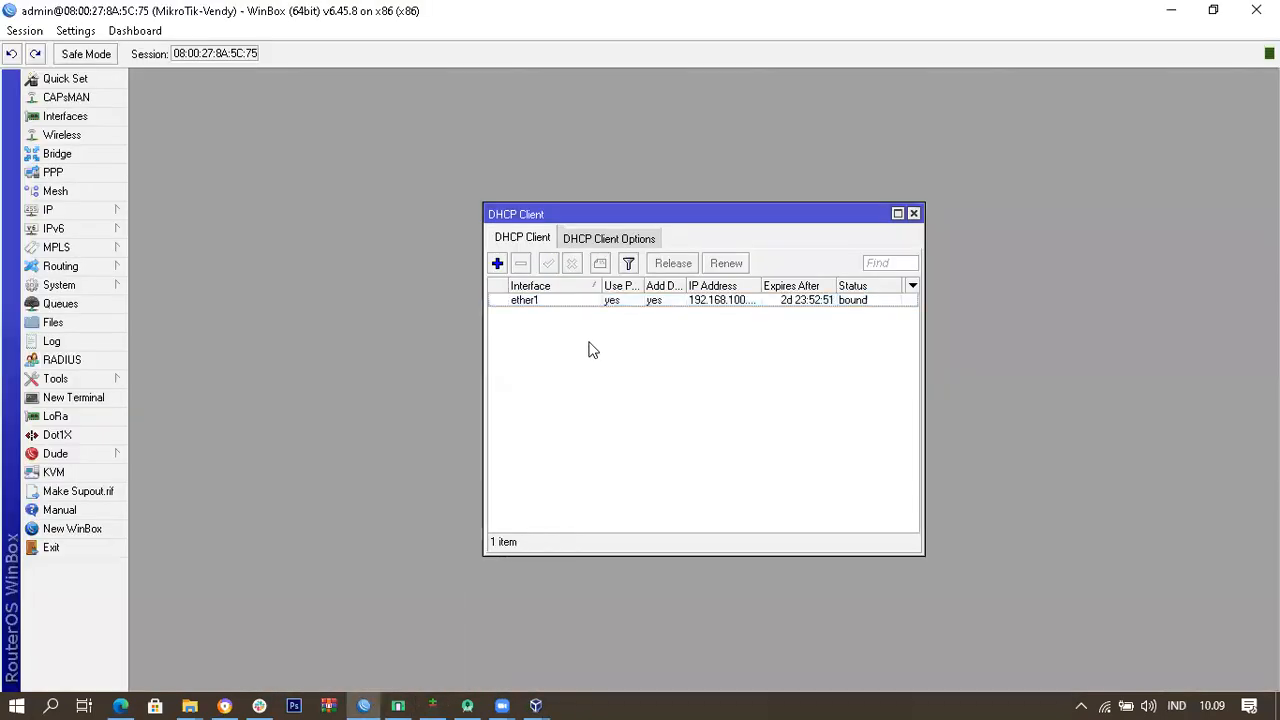
click(529, 304)
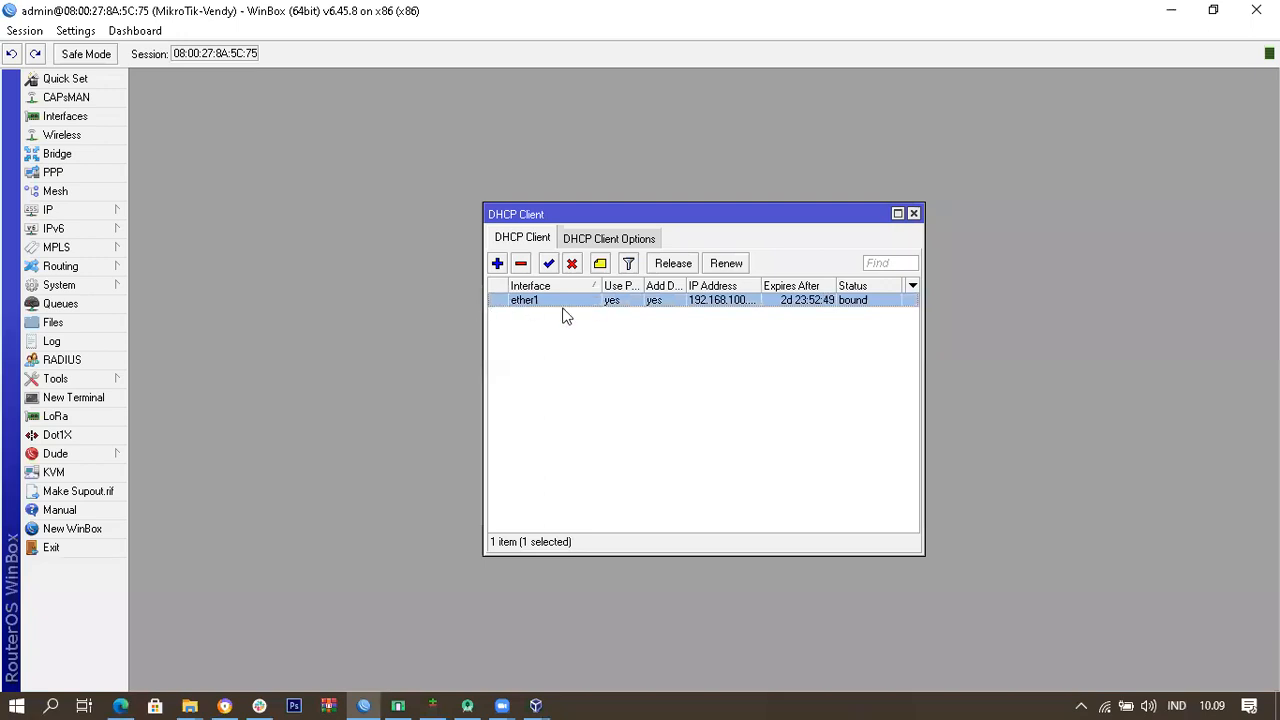
drag(716, 222, 598, 110)
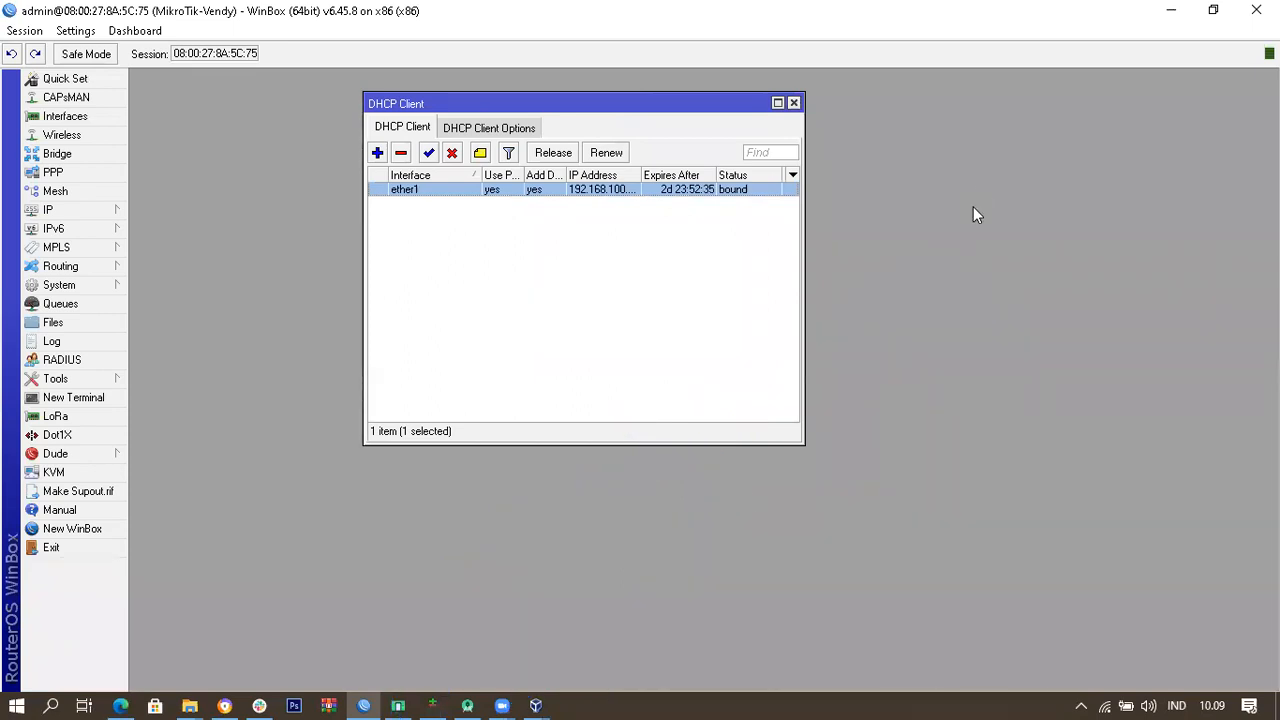
click(374, 258)
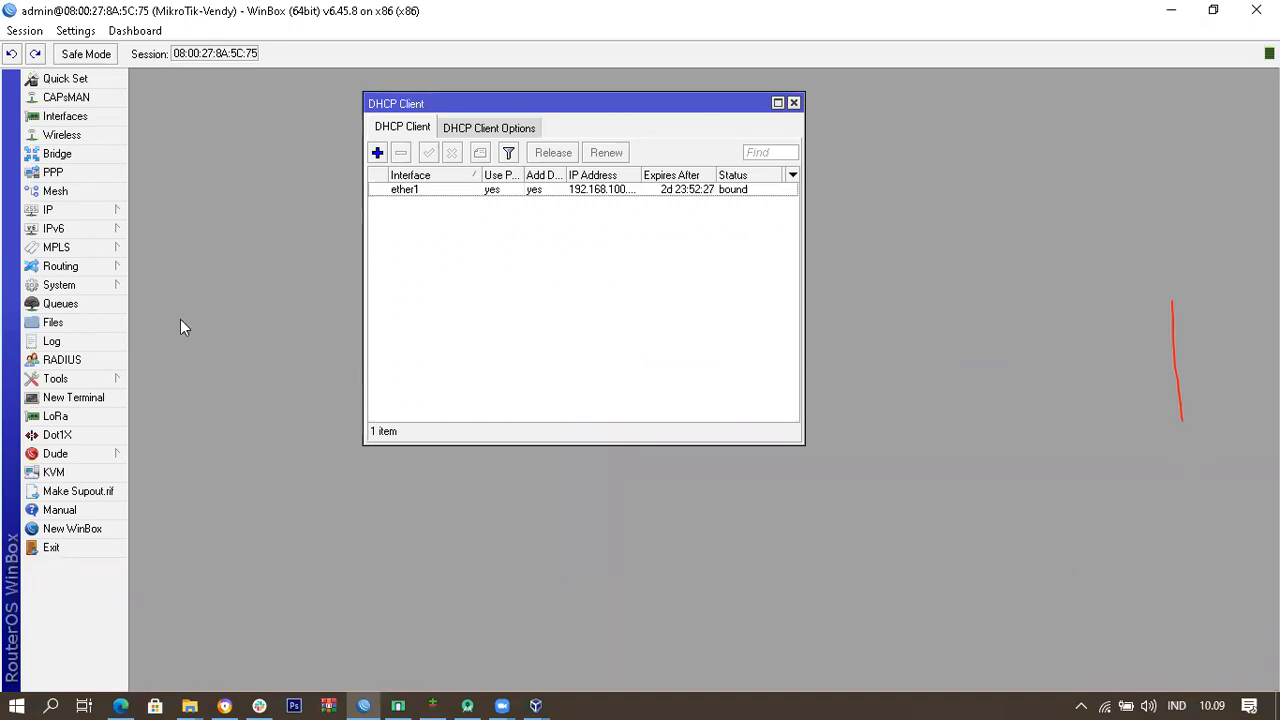
click(84, 382)
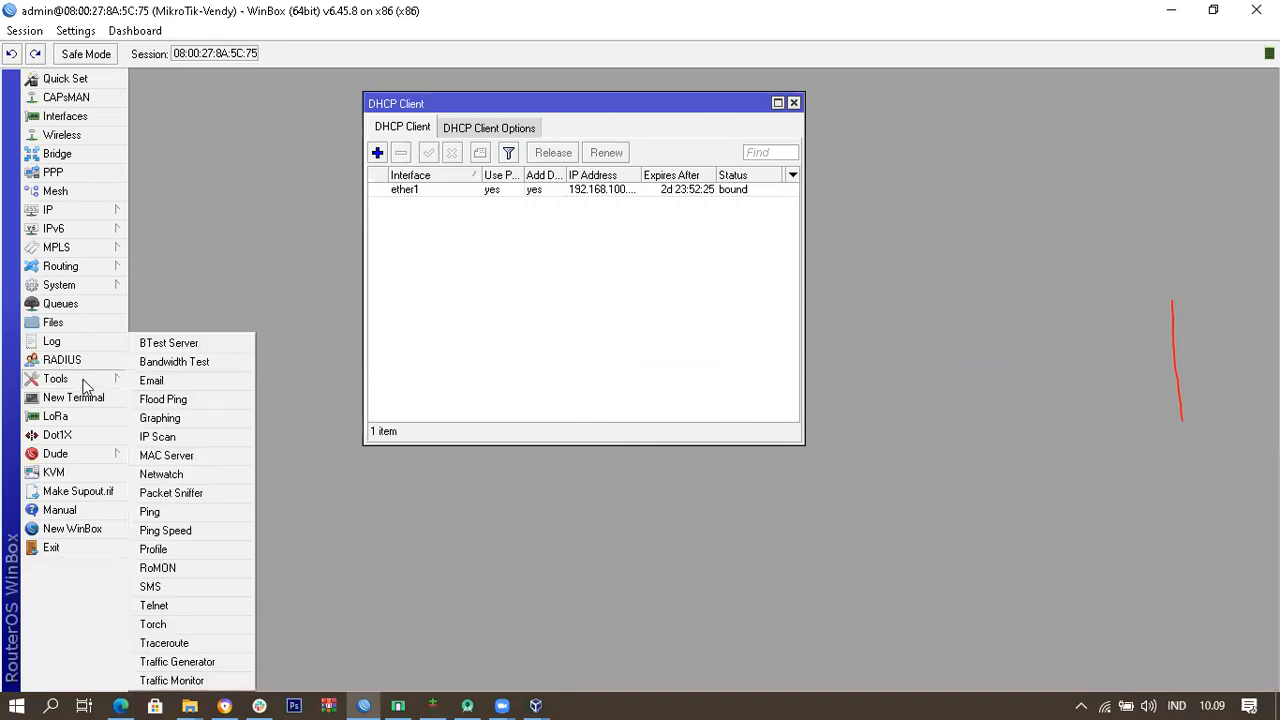
click(158, 252)
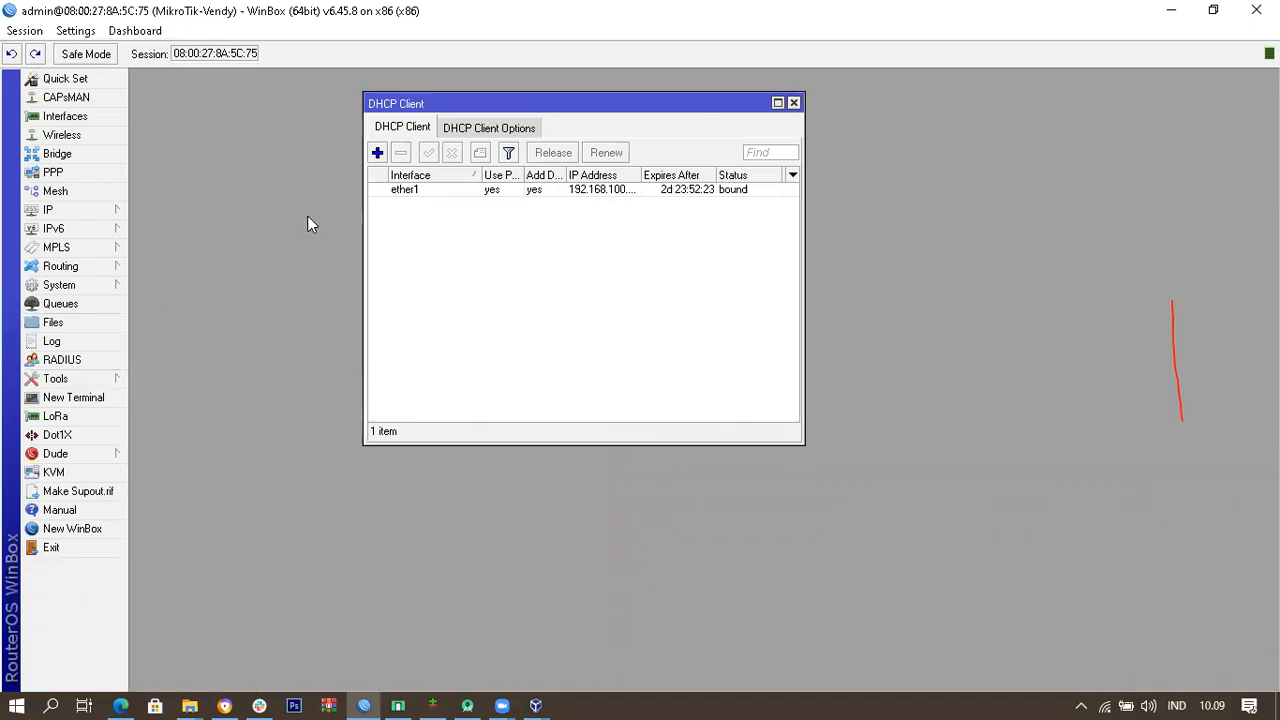
click(494, 189)
click(449, 208)
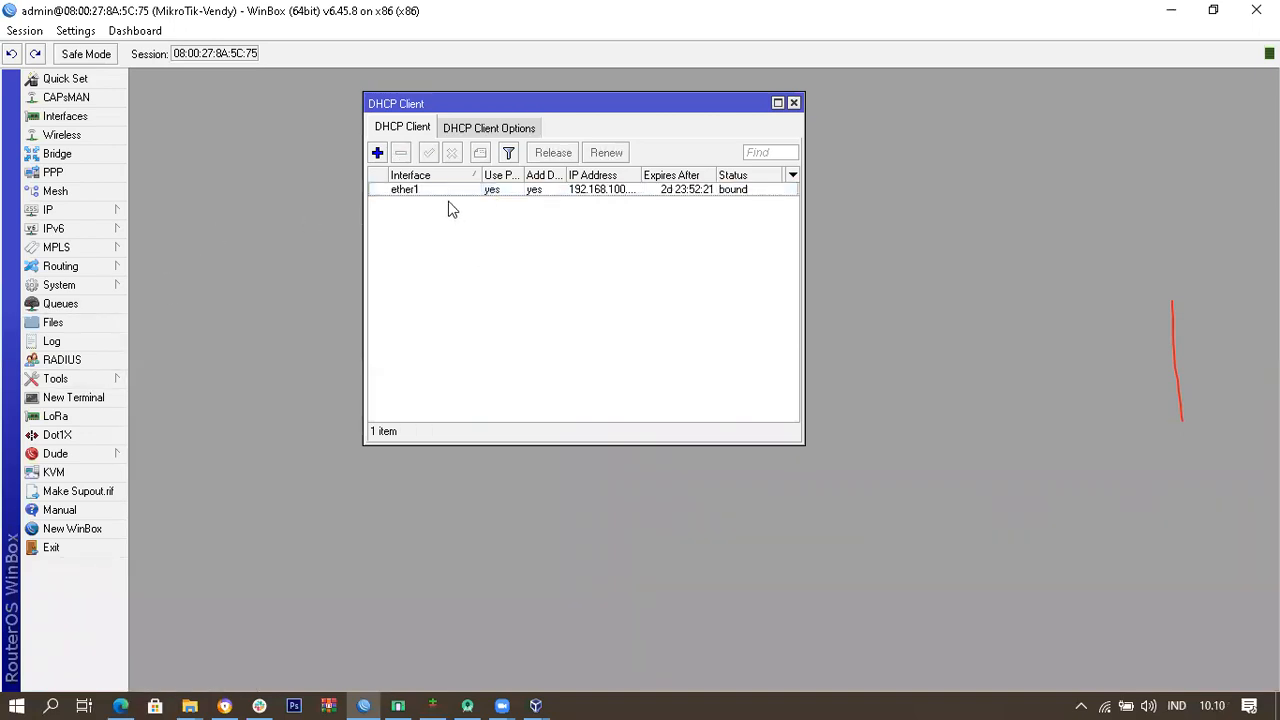
click(444, 192)
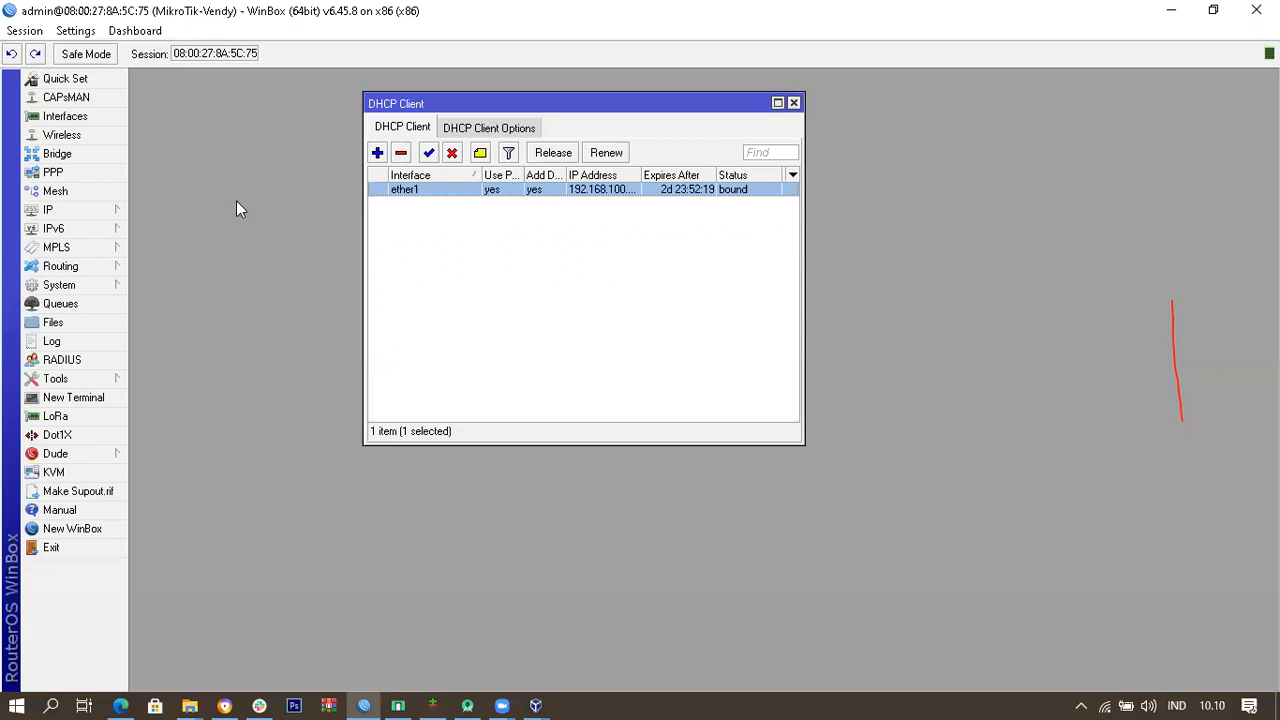
Step: Ping google.com from a new terminal, get replies from 216.239.38.120, then close it
click(97, 405)
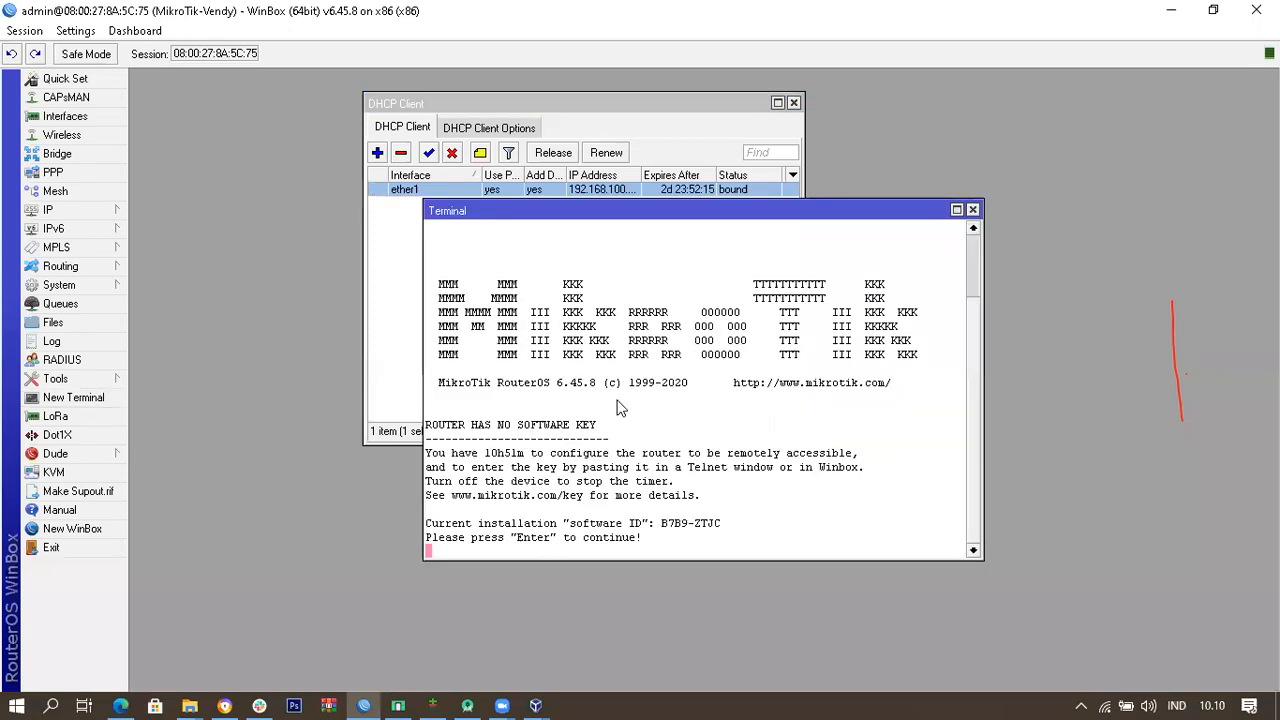
key(Return)
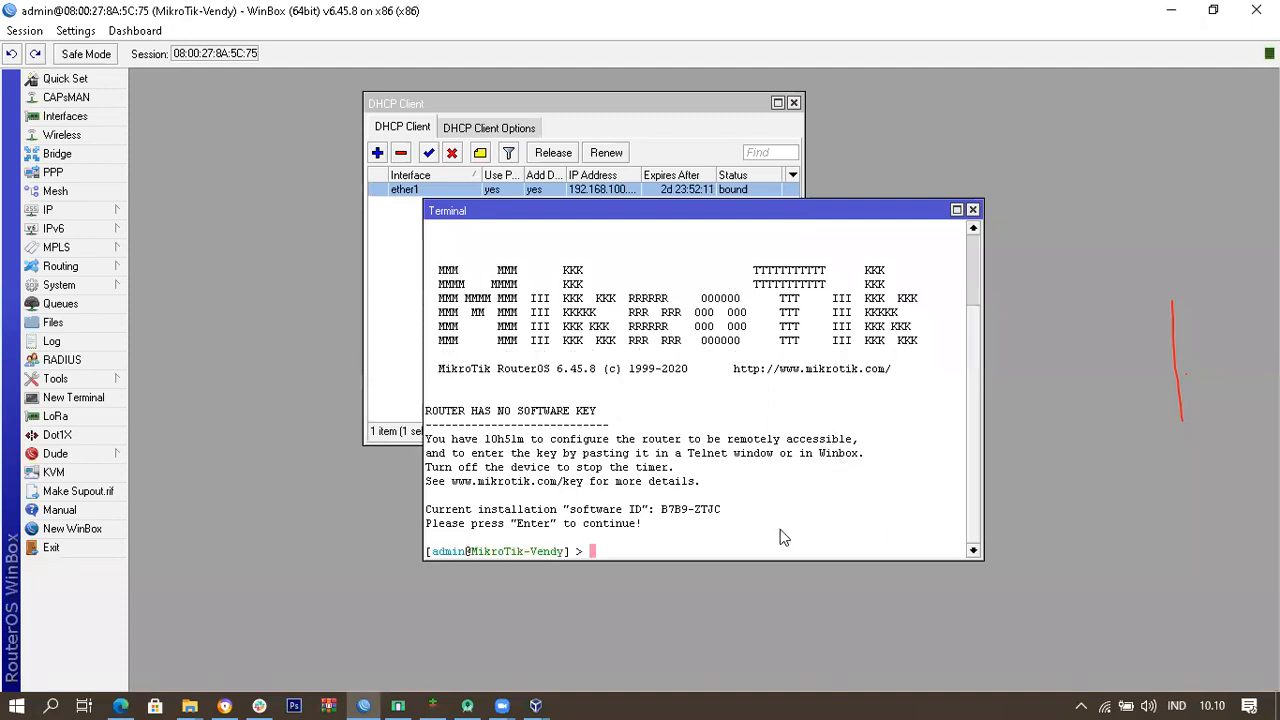
text(p)
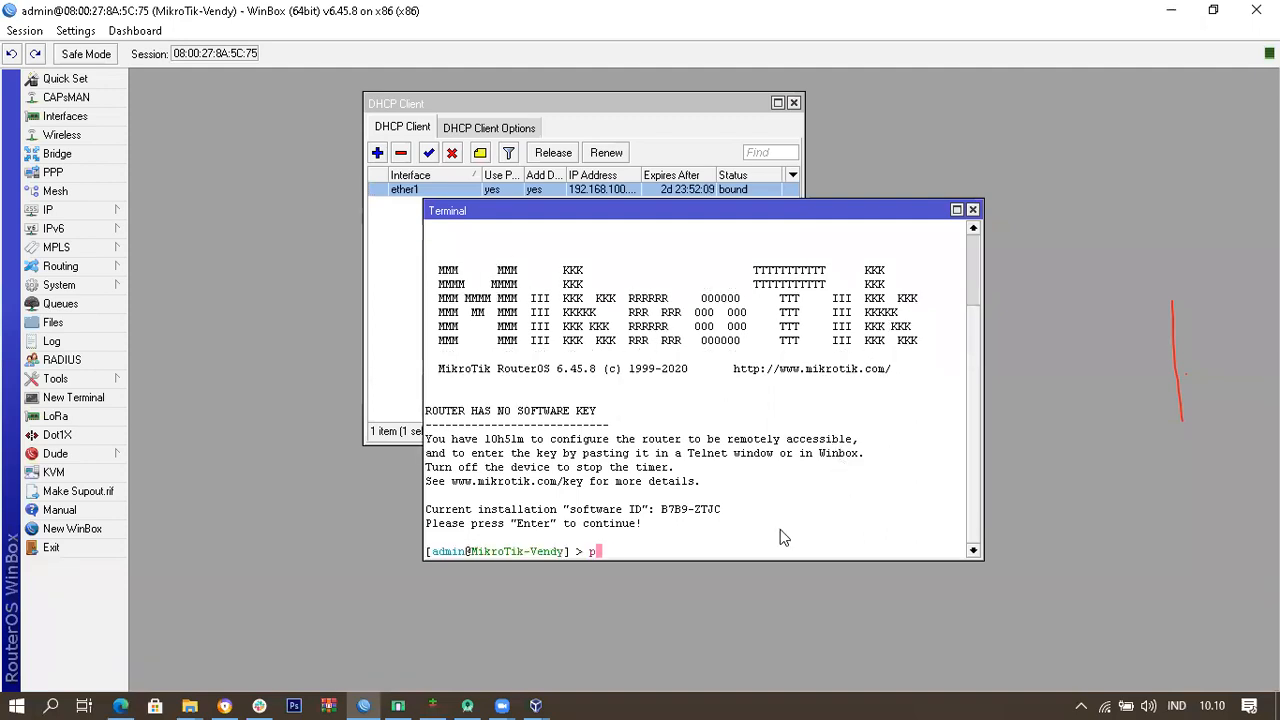
text(ing google.com)
key(Return)
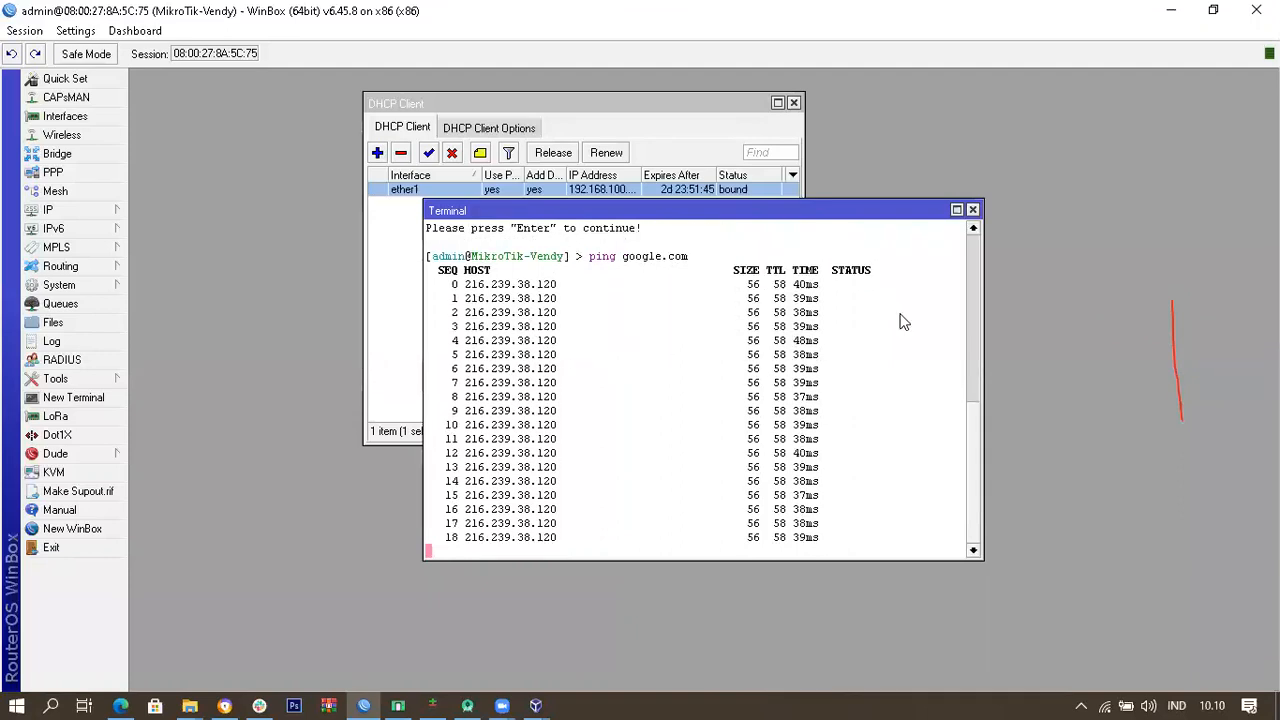
key(ctrl+c)
click(972, 210)
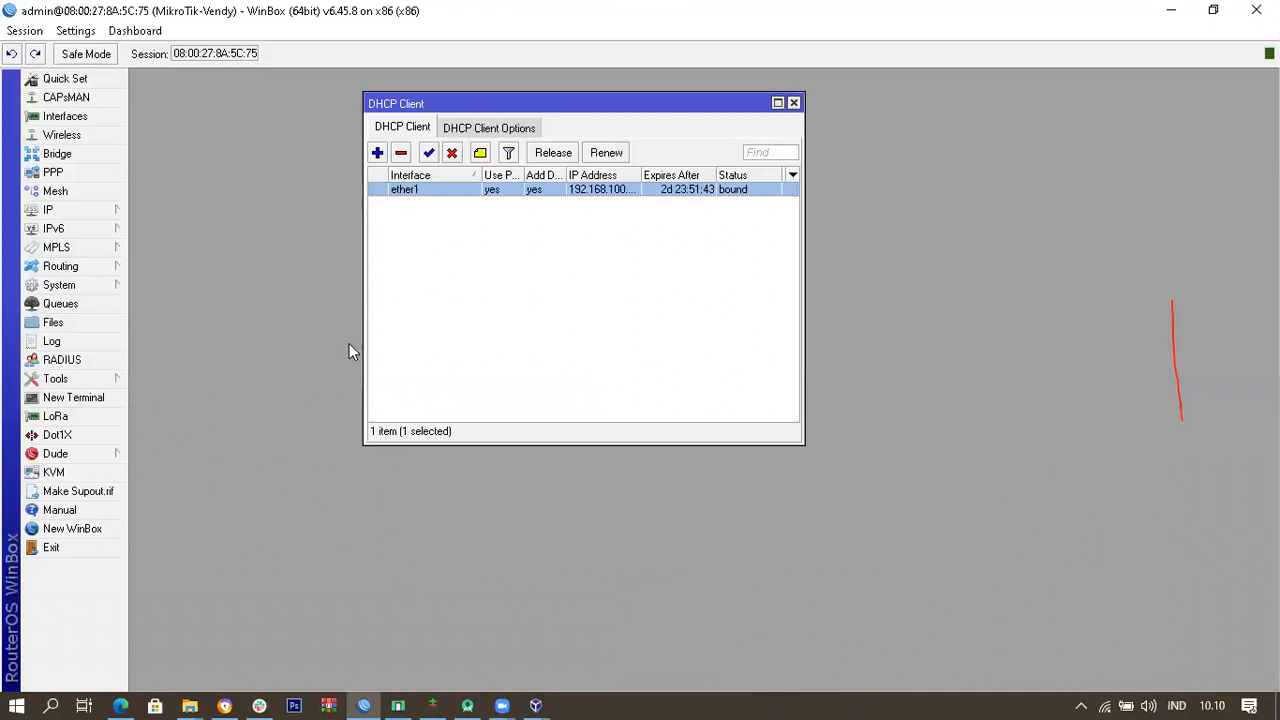
click(624, 289)
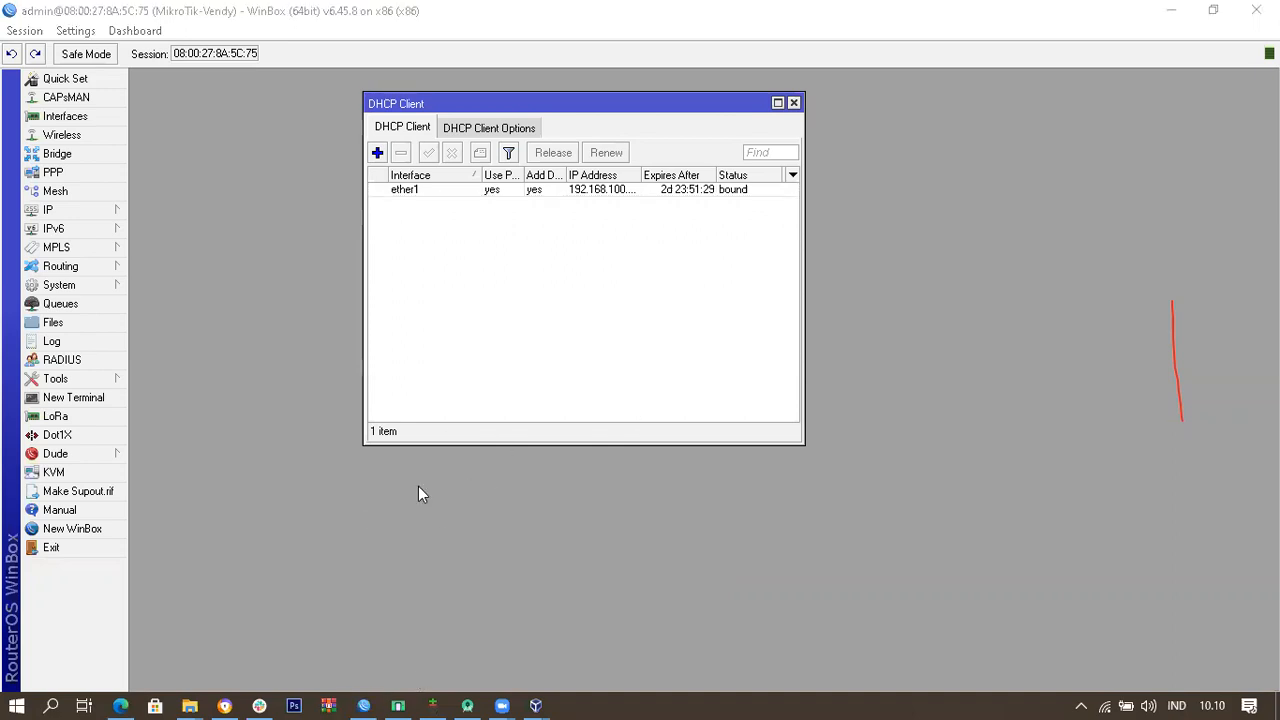
click(255, 311)
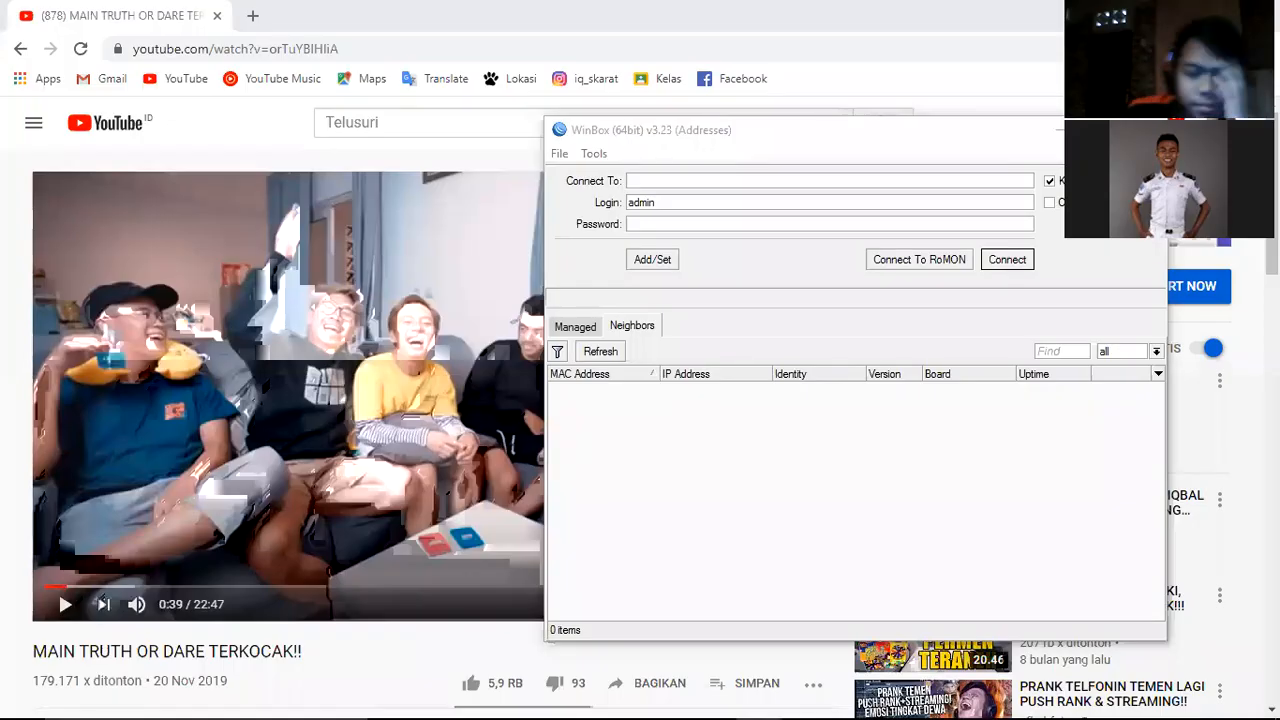
Step: Move the WinBox login window left, minimize Chrome, and bring up VirtualBox Manager
click(829, 124)
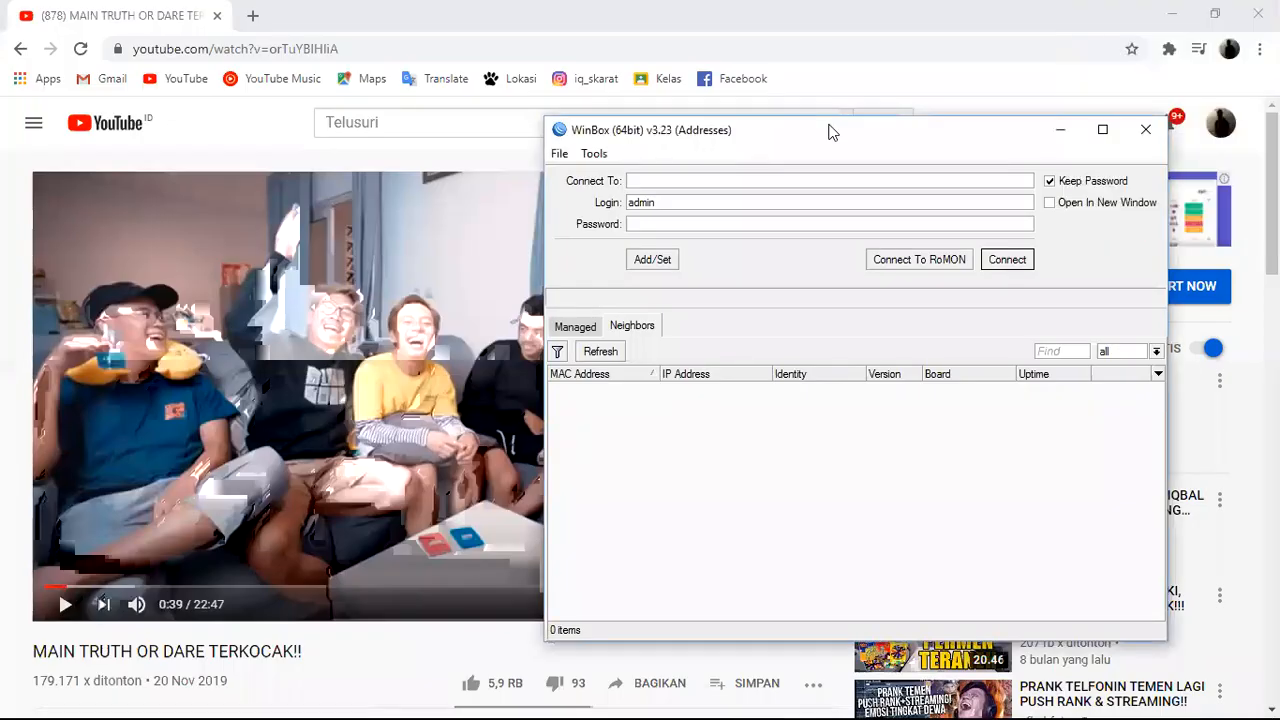
drag(829, 124, 415, 152)
click(1172, 20)
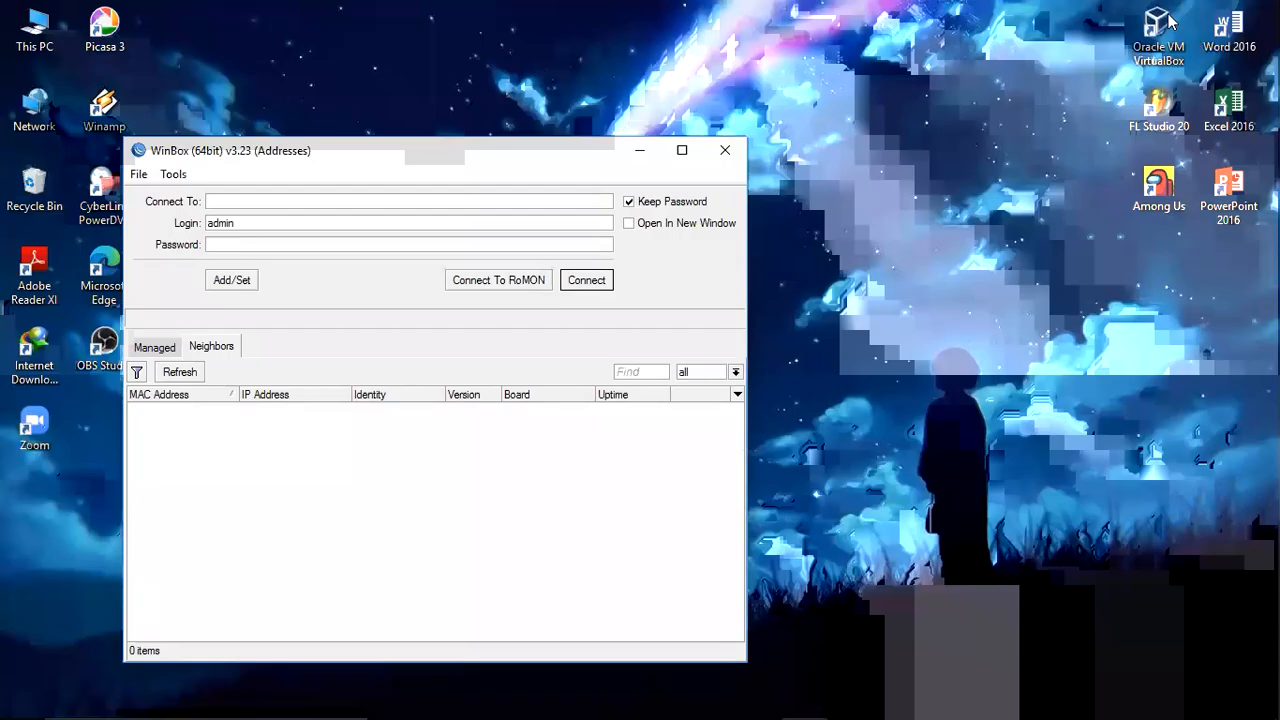
drag(520, 157, 419, 162)
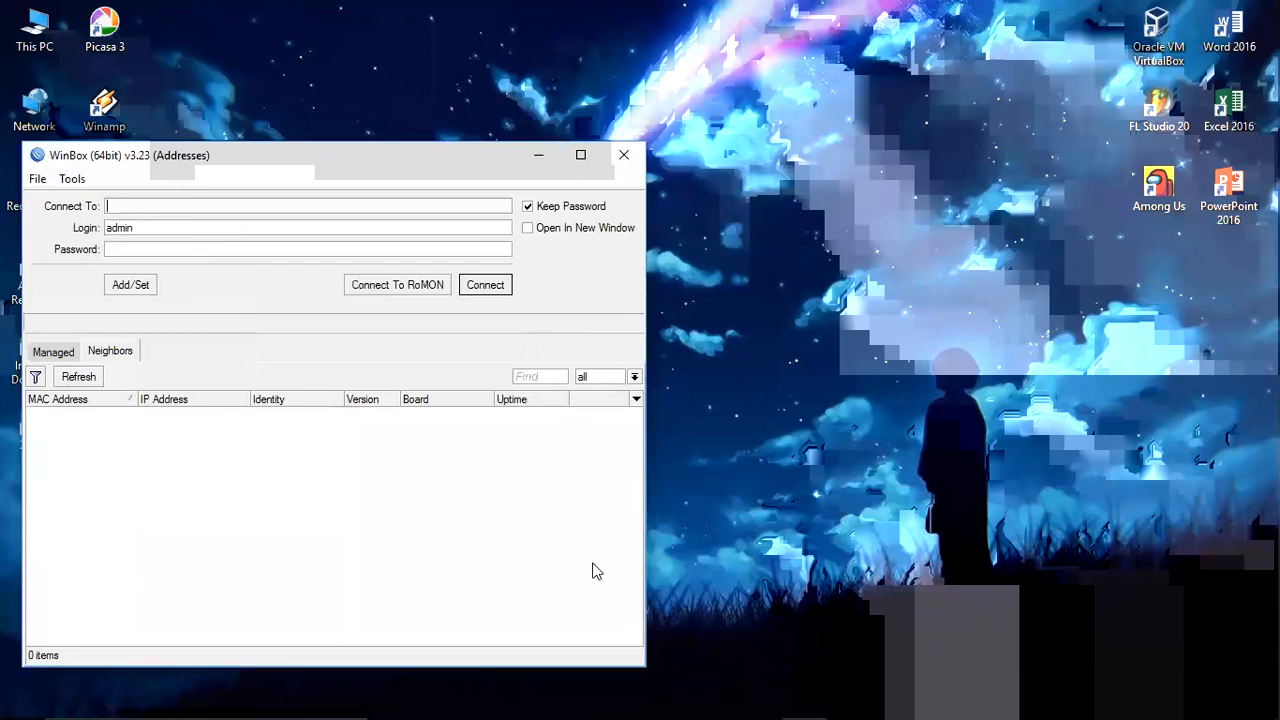
click(849, 700)
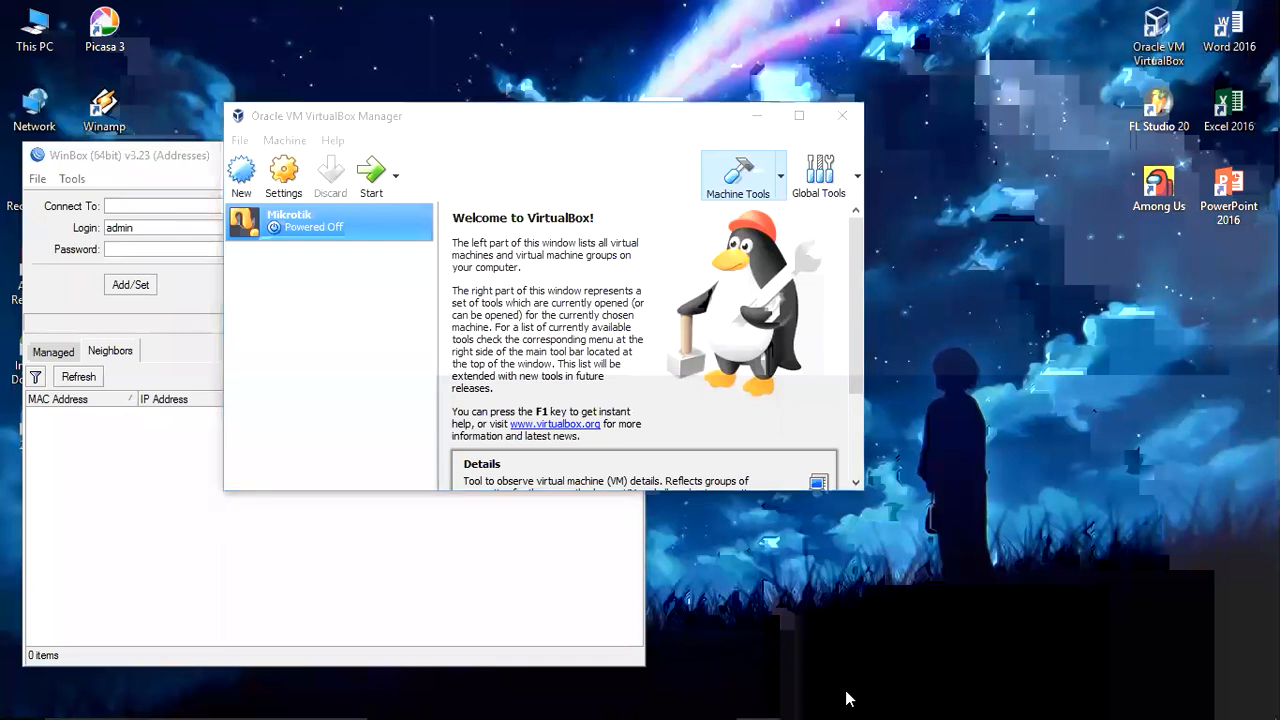
Step: Start the Mikrotik VM and position its console window while RouterOS boots
drag(590, 120, 985, 286)
click(789, 326)
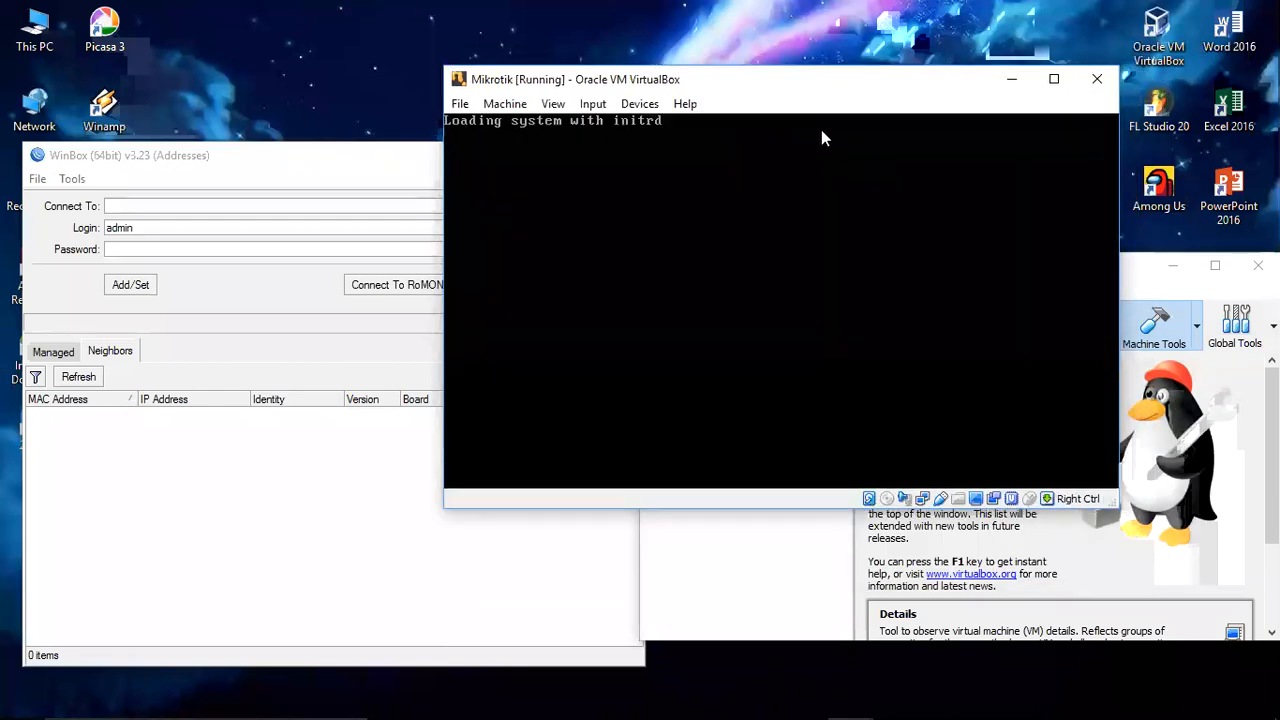
drag(800, 93, 845, 125)
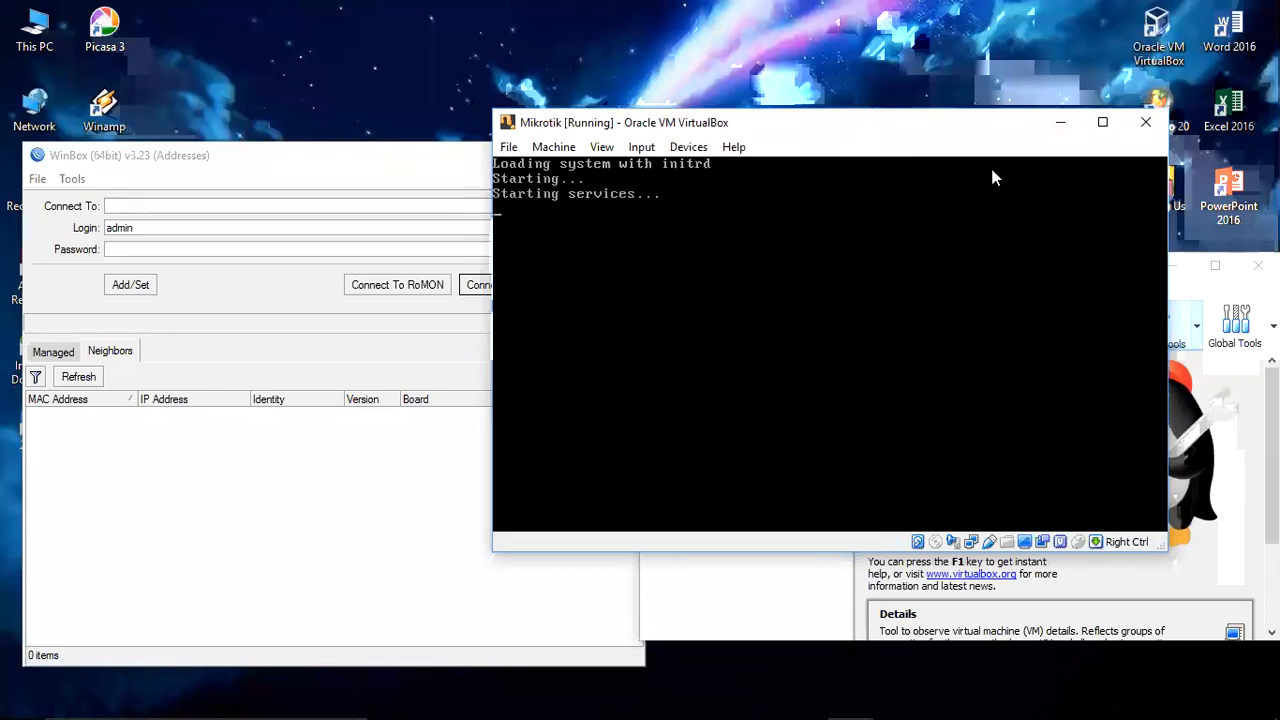
Step: Tick 'Do not show this message again' on the mouse-capture notice and cancel it
click(815, 290)
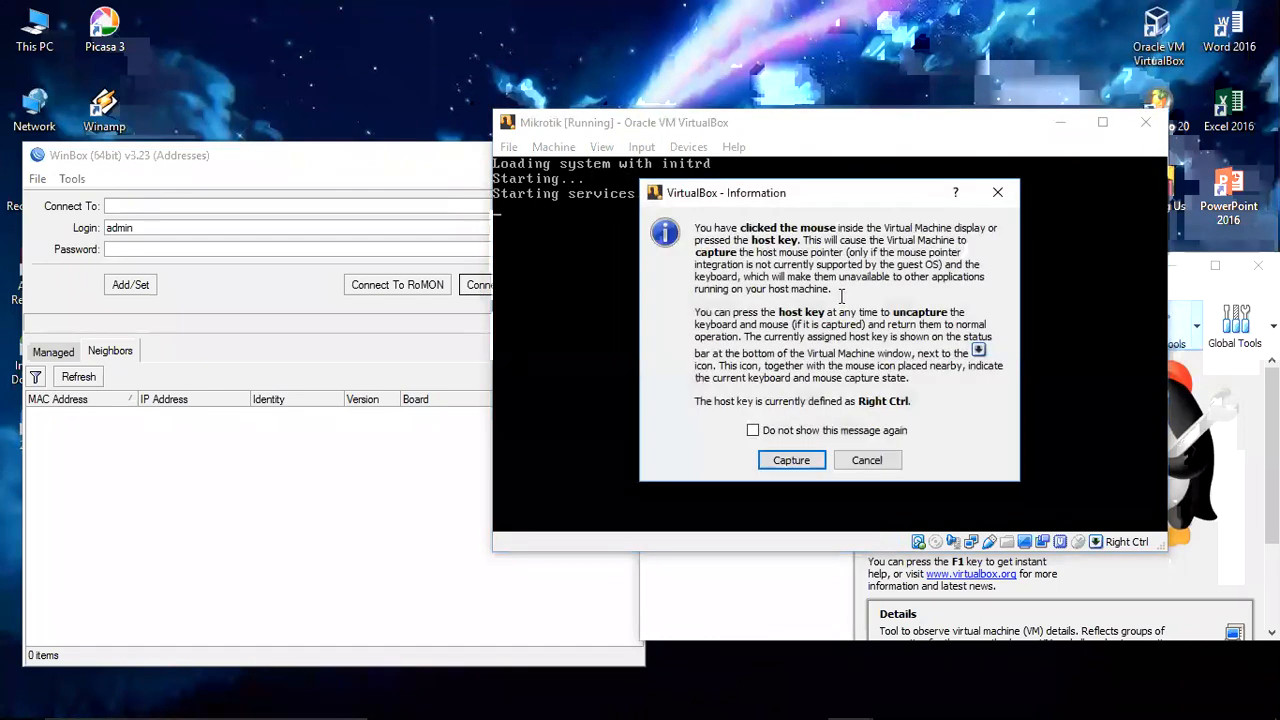
click(850, 466)
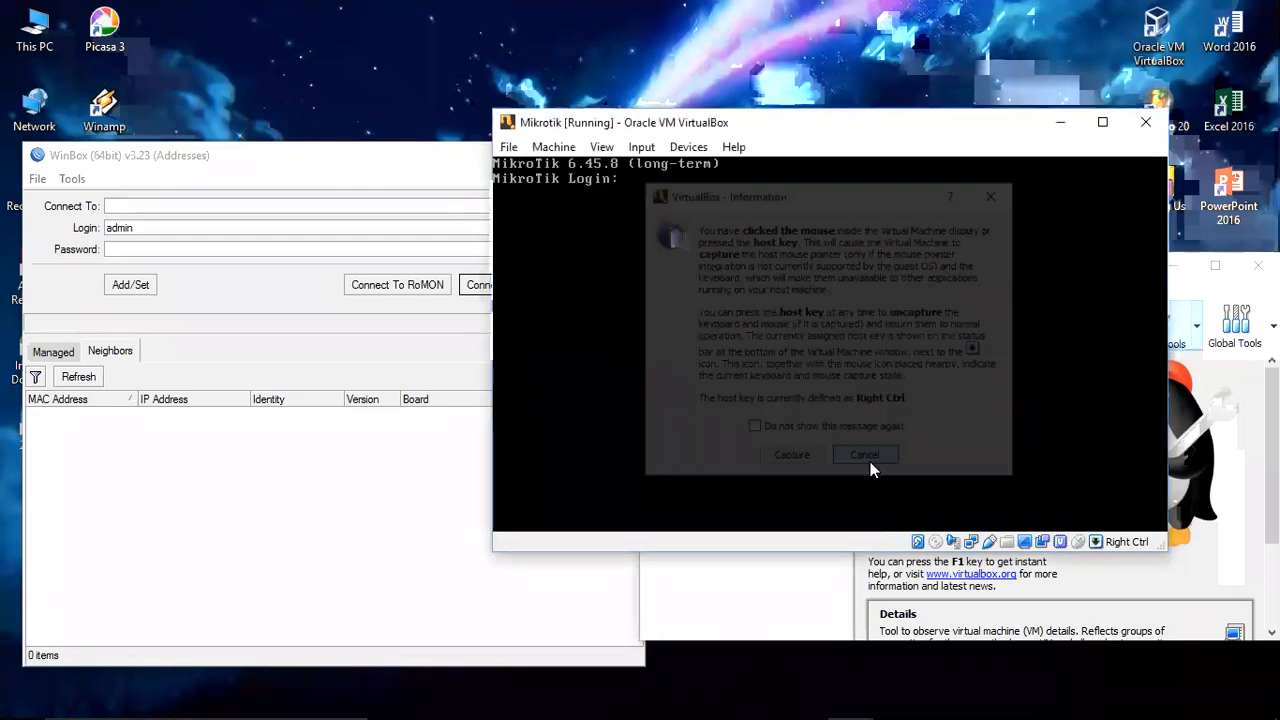
click(742, 197)
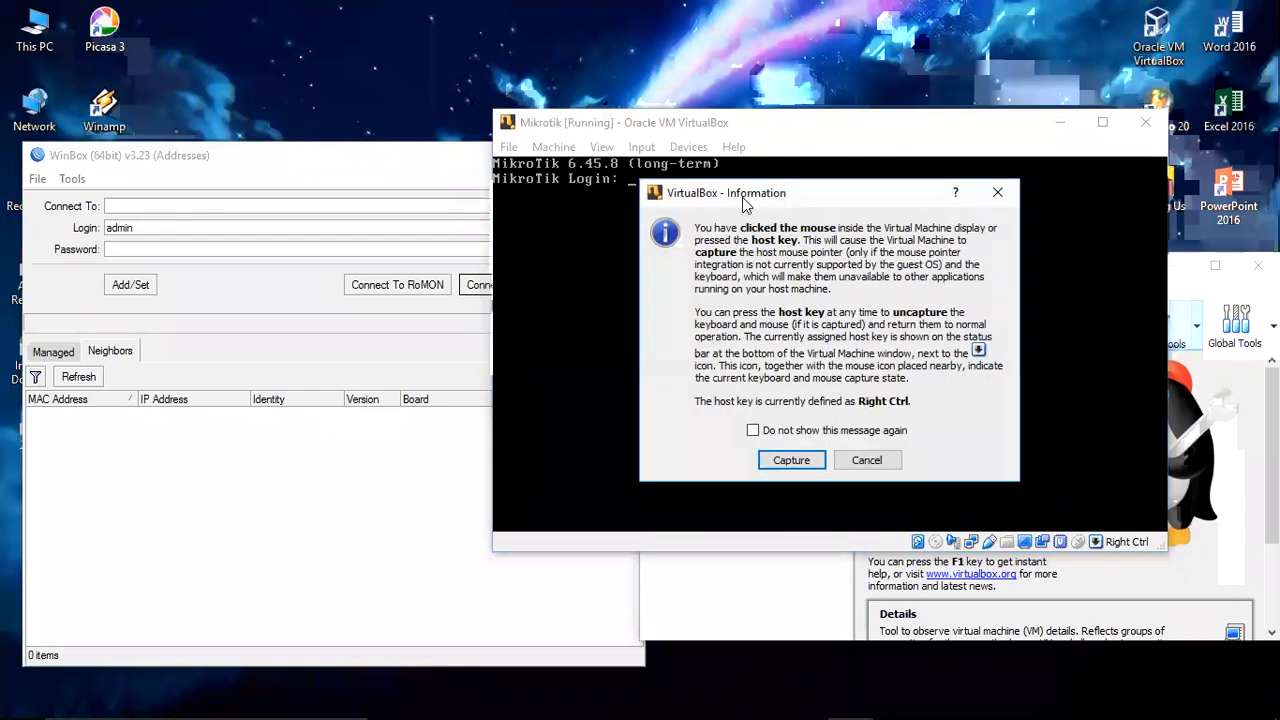
click(864, 463)
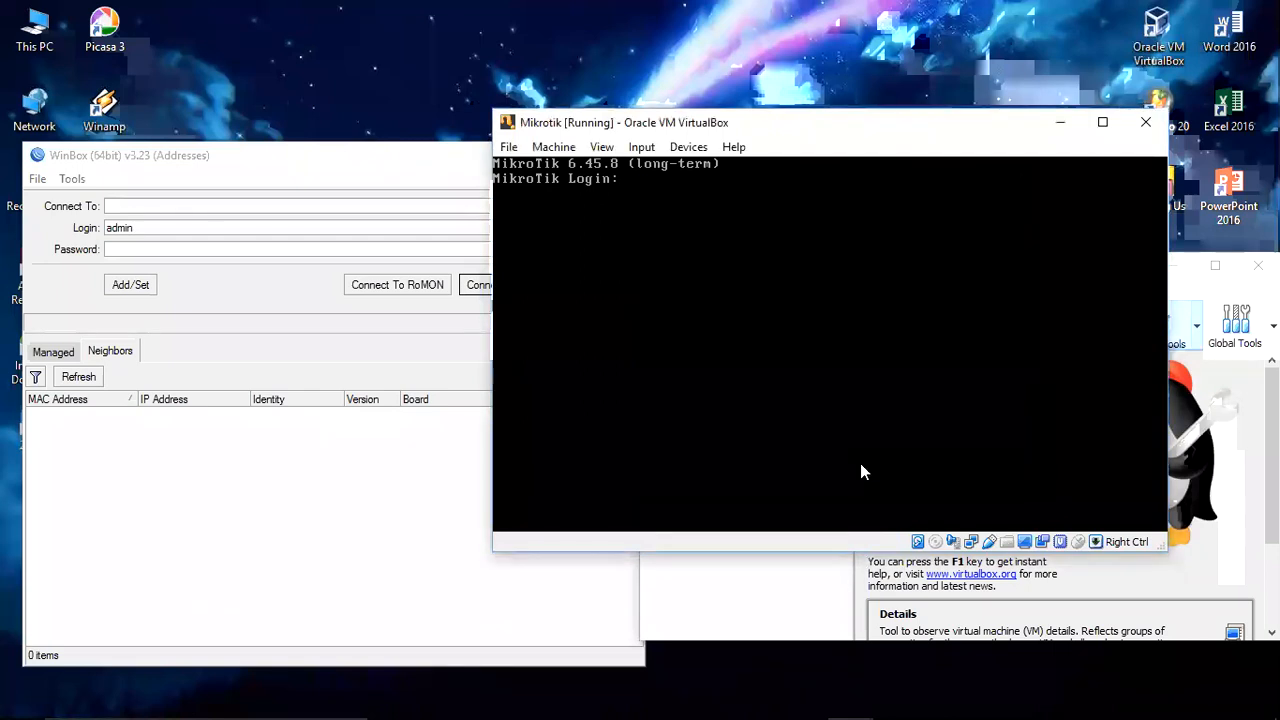
click(632, 180)
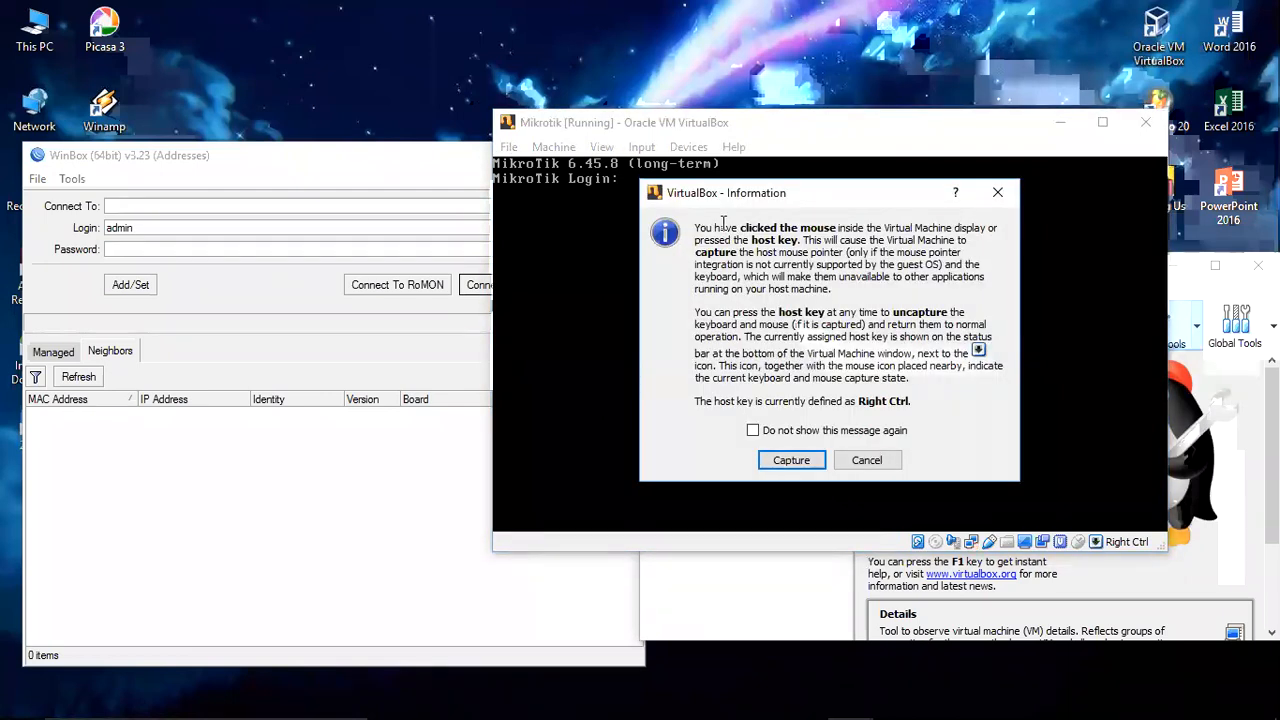
click(866, 431)
click(753, 431)
key(Return)
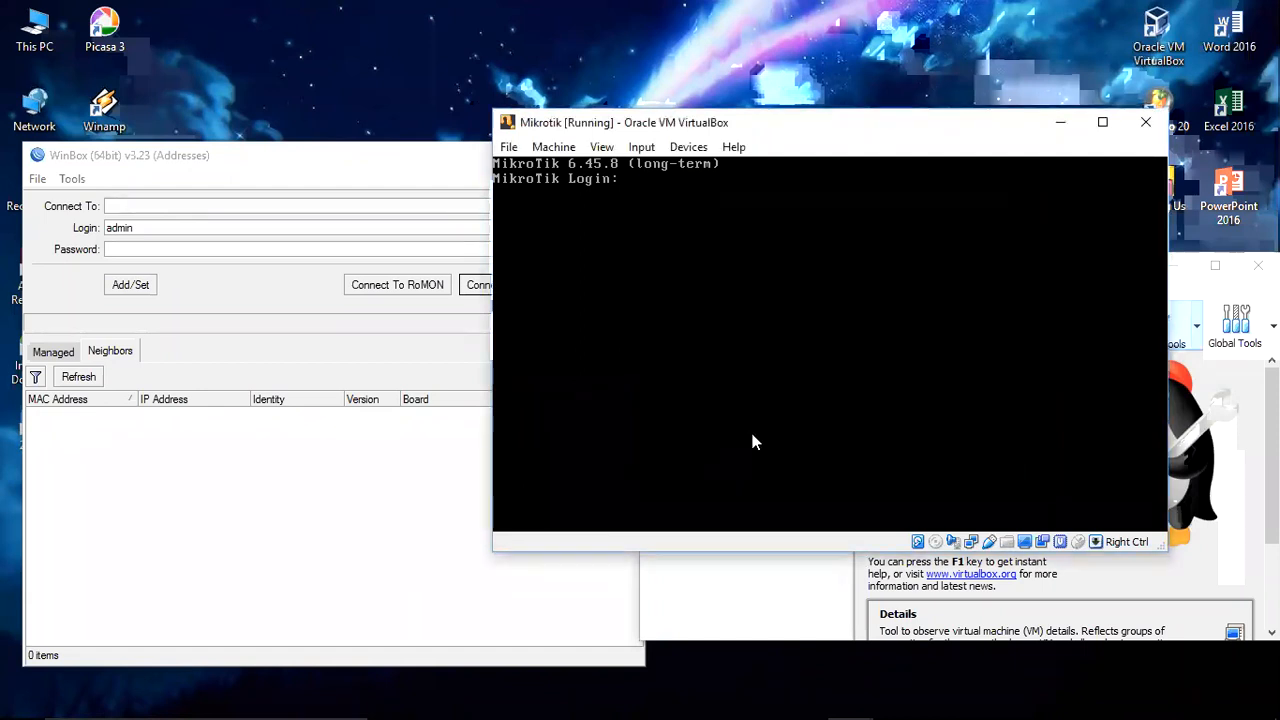
click(755, 433)
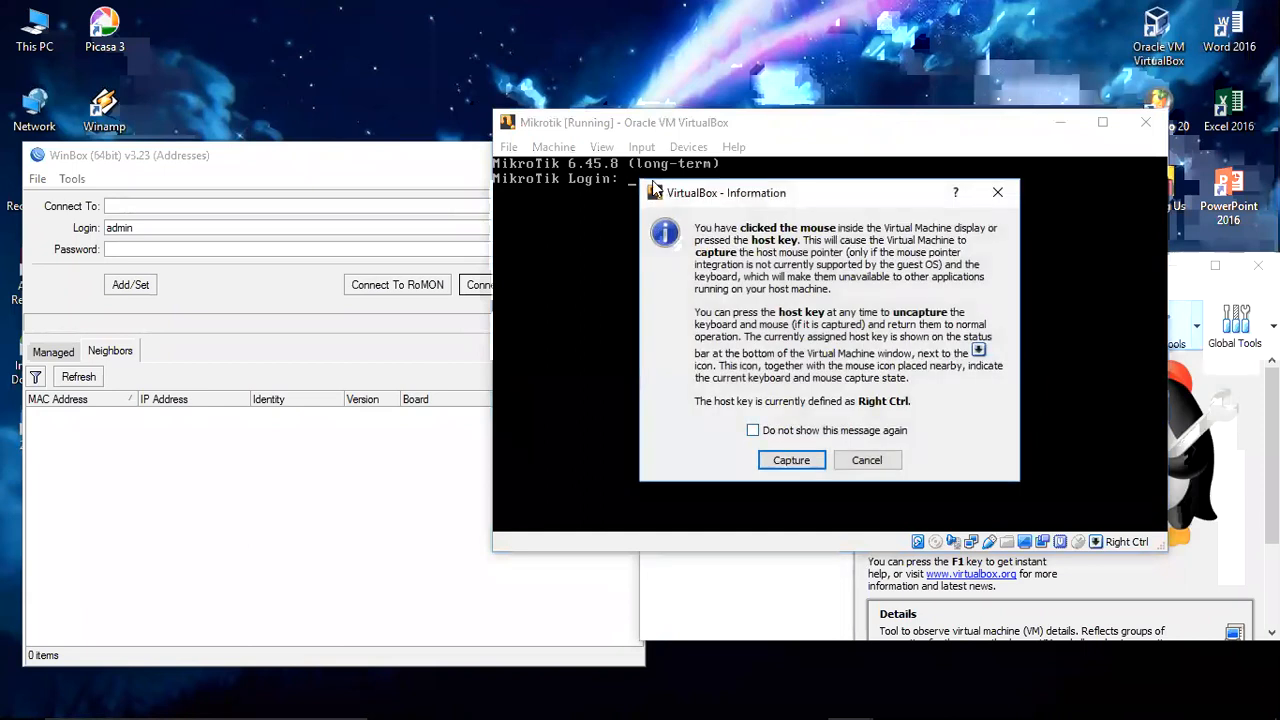
click(755, 431)
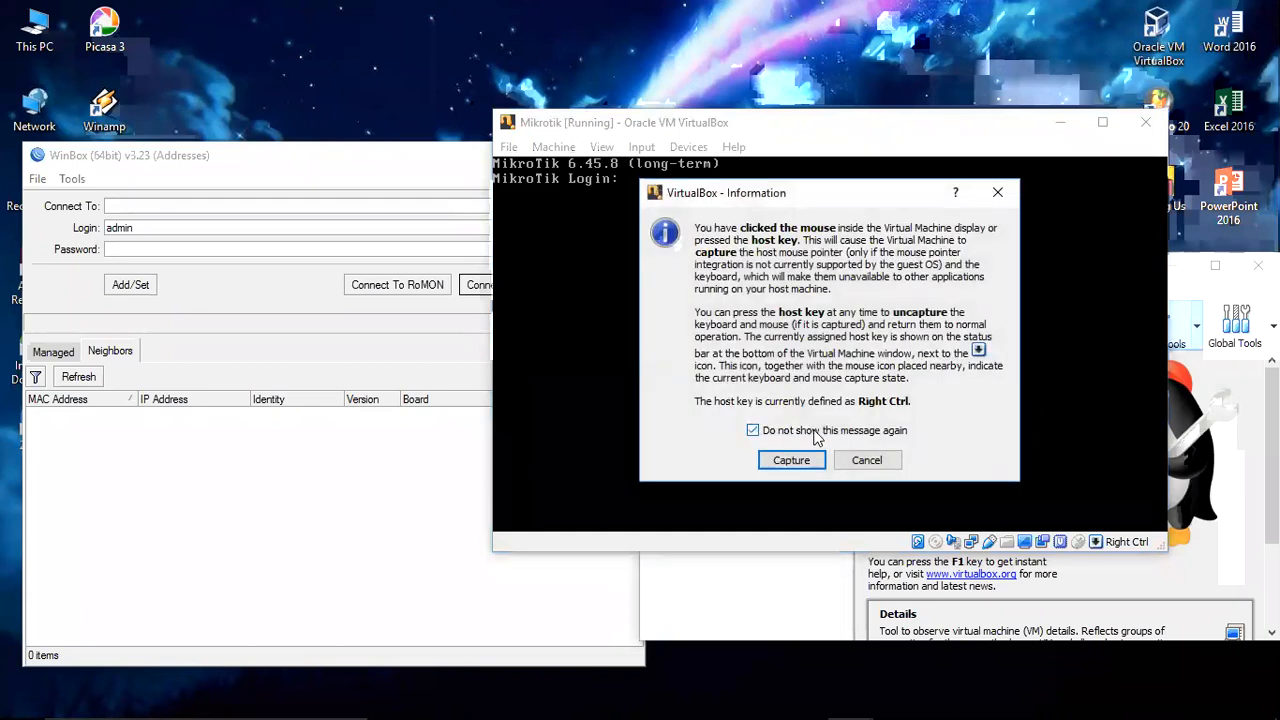
click(886, 464)
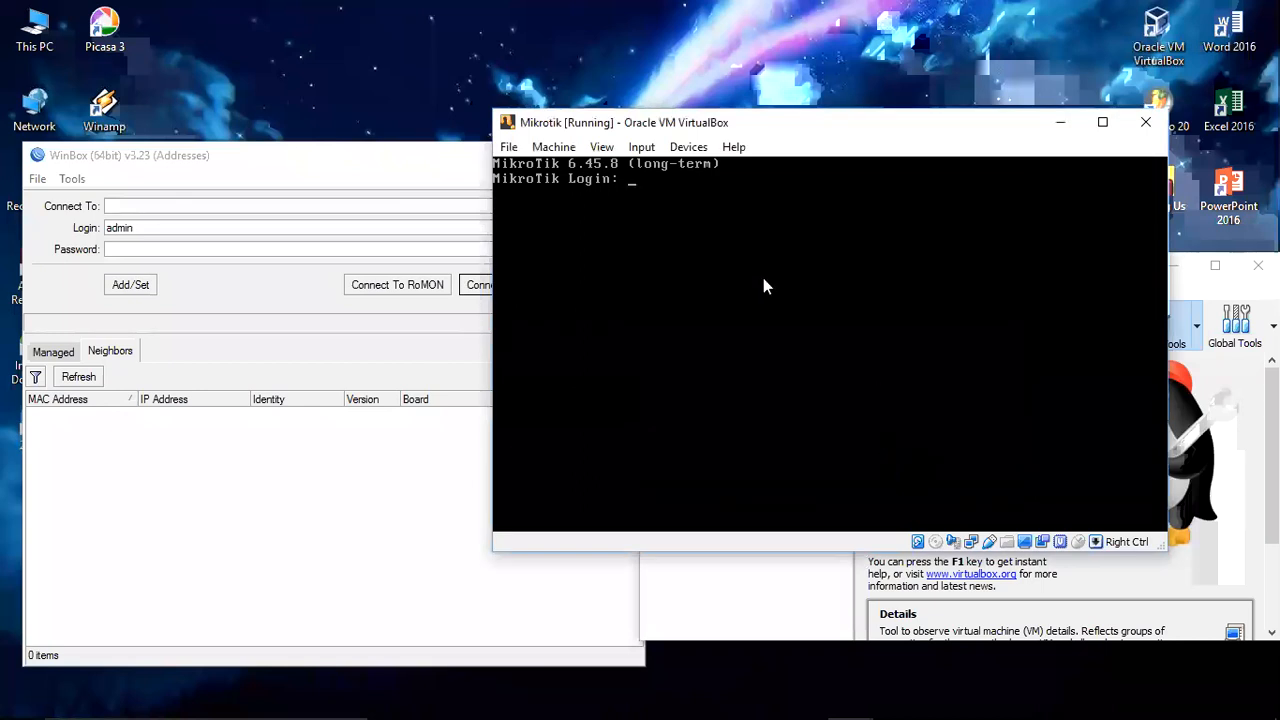
Step: Log in as 'admmin' with an empty password, then capture the mouse into the console
text(ad)
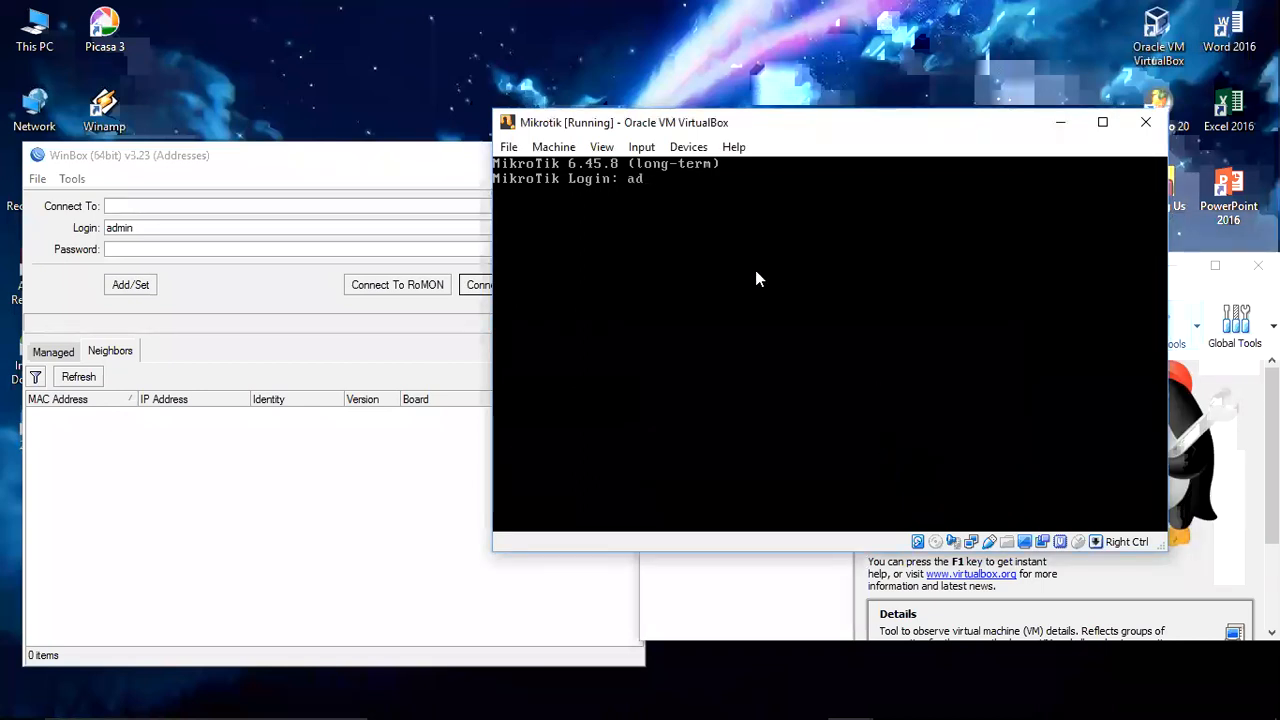
text(mmin)
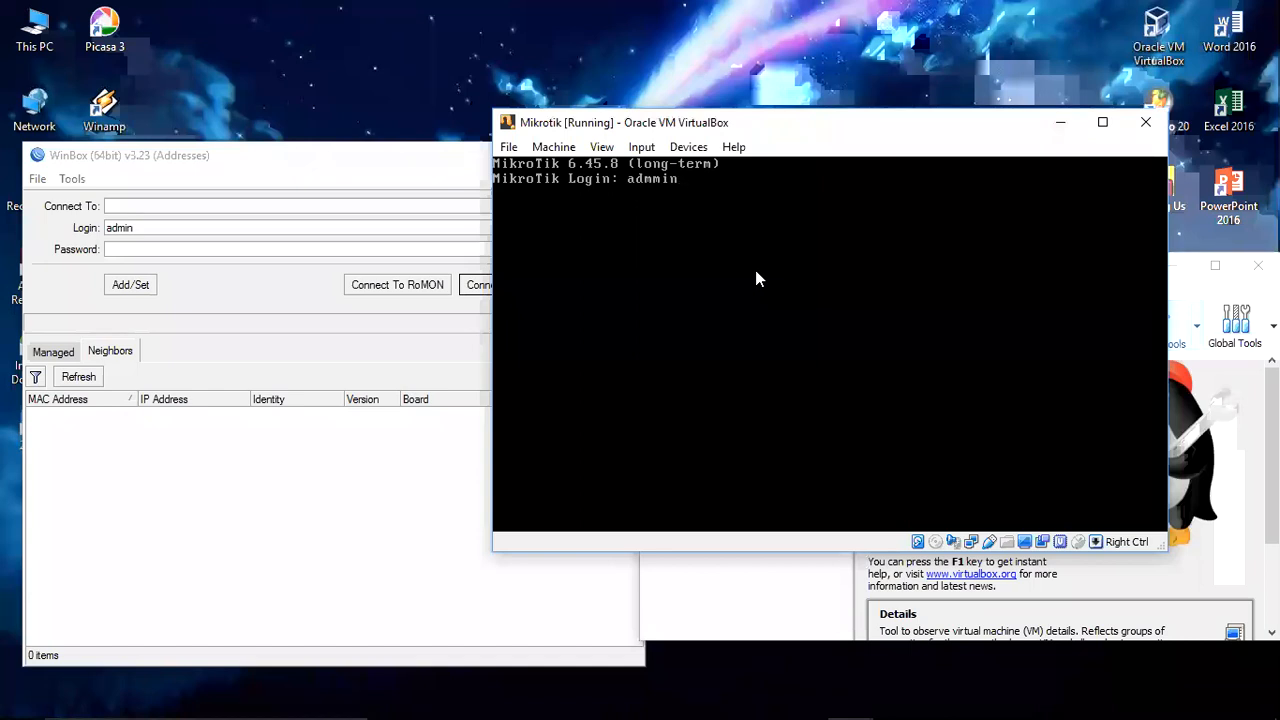
key(Return)
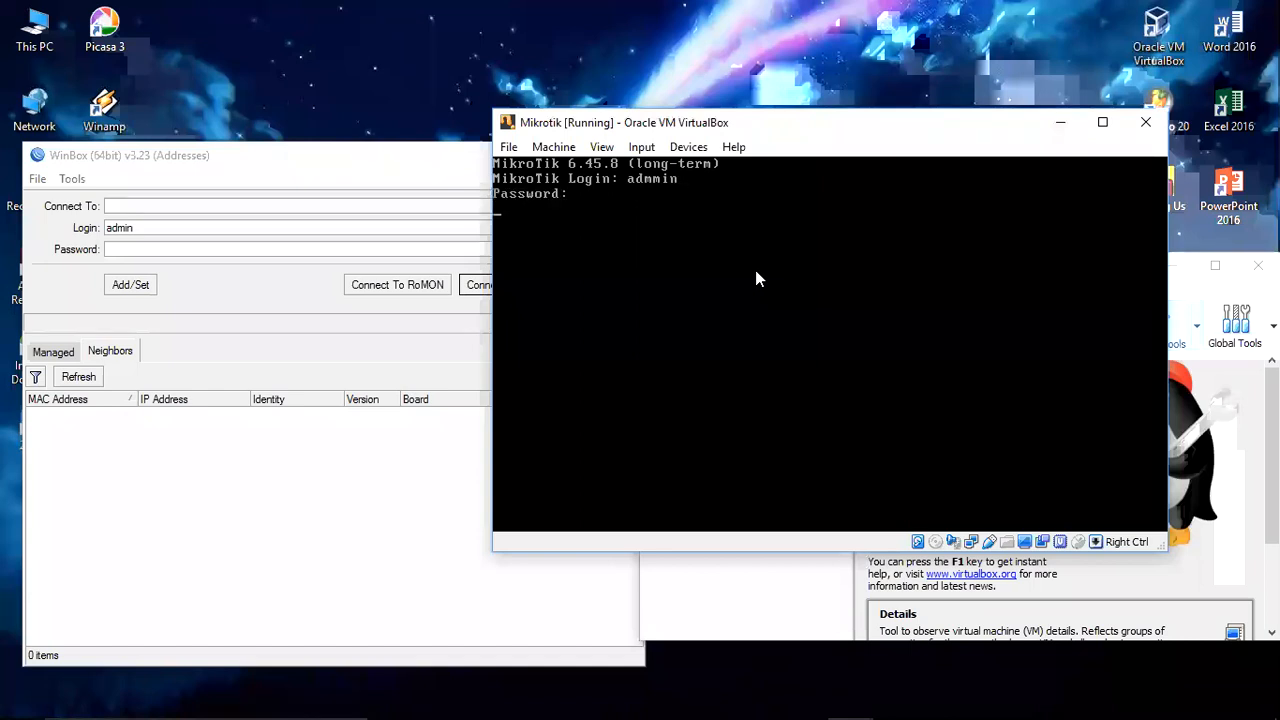
key(Return)
click(598, 491)
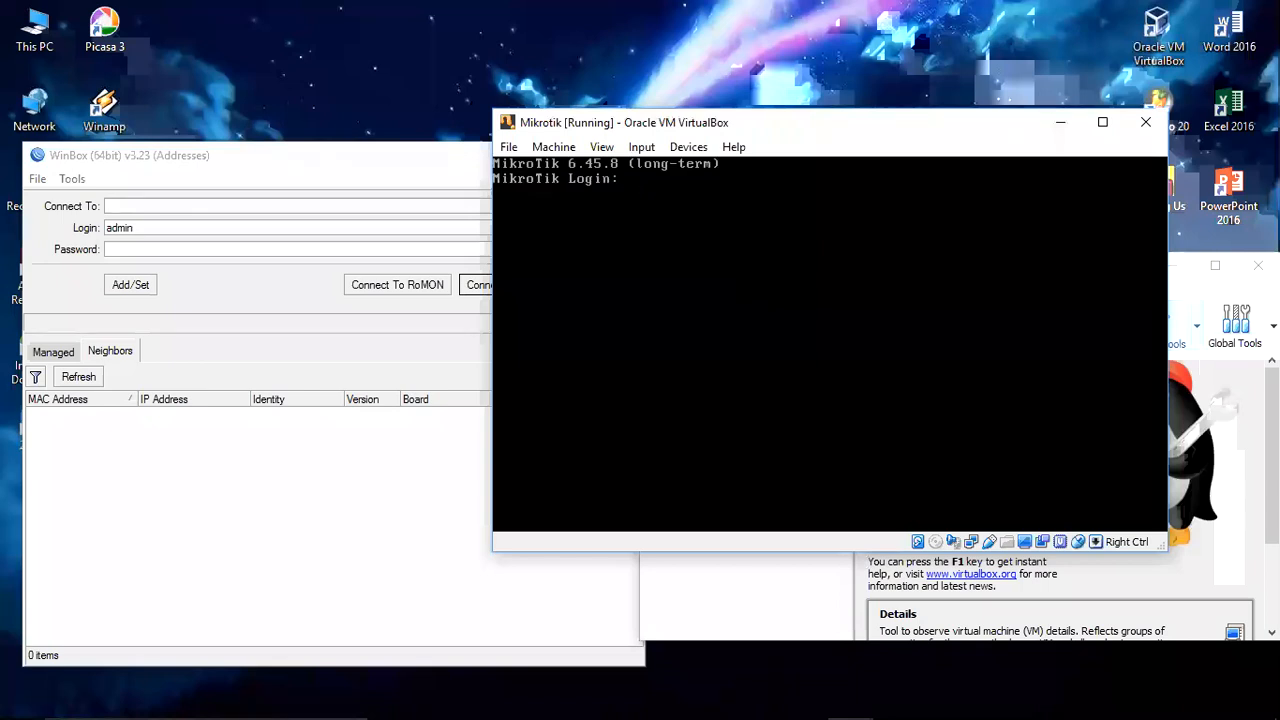
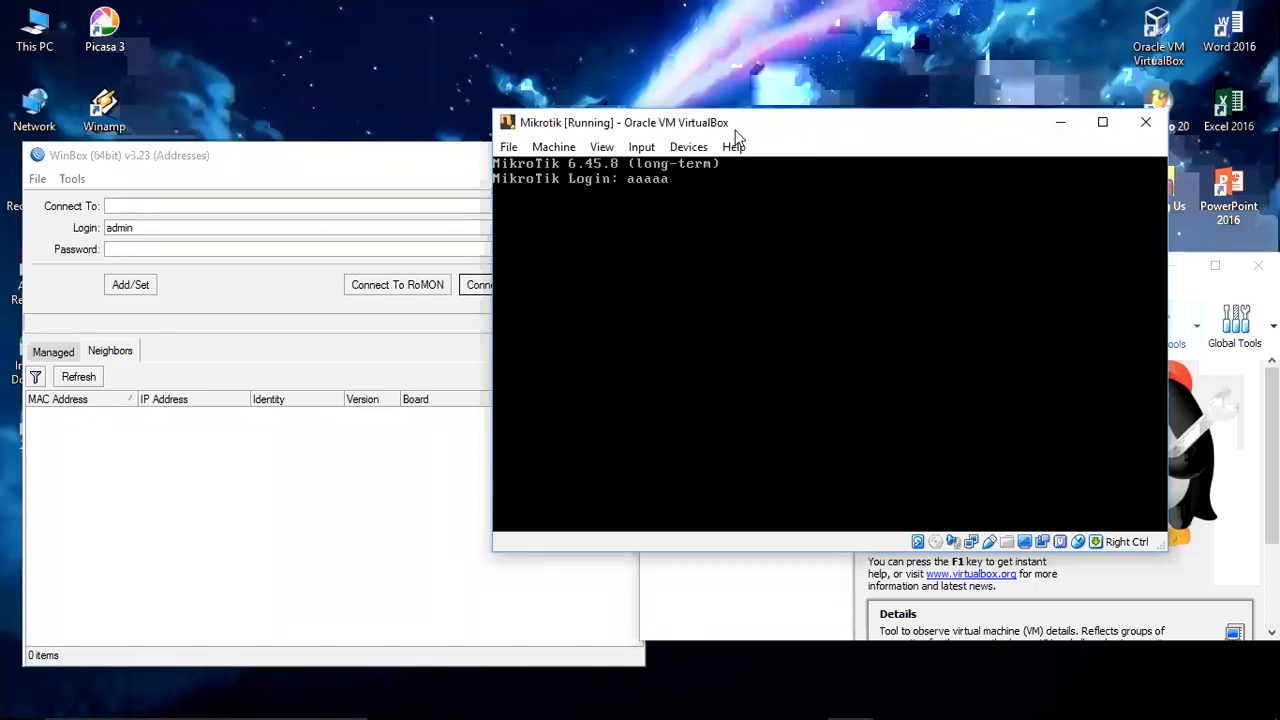
Step: Log in to the router console as 'admin', then bring the WinBox window forward
key(BackSpace)
key(BackSpace)
key(BackSpace)
key(BackSpace)
key(BackSpace)
text(aaaaaaaaaaaadminnnnnnnnn)
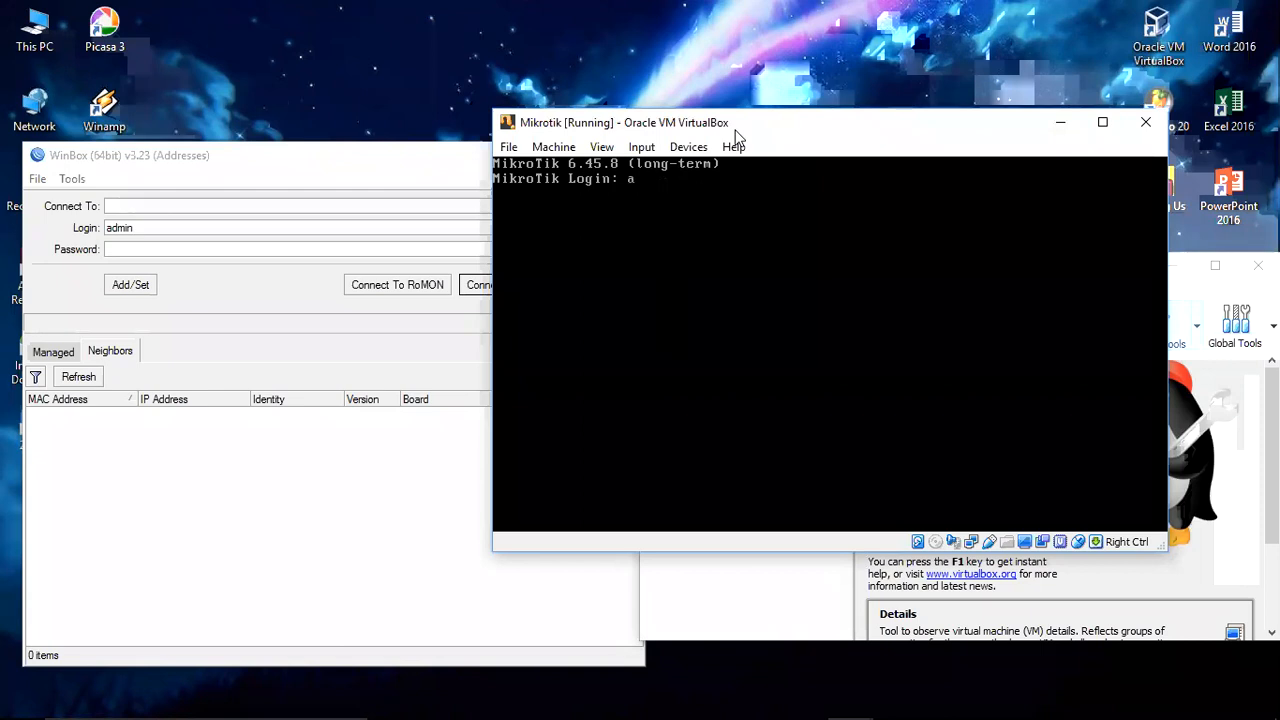
text(\\\)
key(BackSpace)
key(BackSpace)
key(BackSpace)
key(BackSpace)
key(BackSpace)
key(BackSpace)
key(BackSpace)
key(BackSpace)
key(BackSpace)
key(BackSpace)
key(BackSpace)
key(BackSpace)
key(BackSpace)
key(BackSpace)
key(BackSpace)
key(BackSpace)
key(BackSpace)
key(BackSpace)
key(BackSpace)
key(BackSpace)
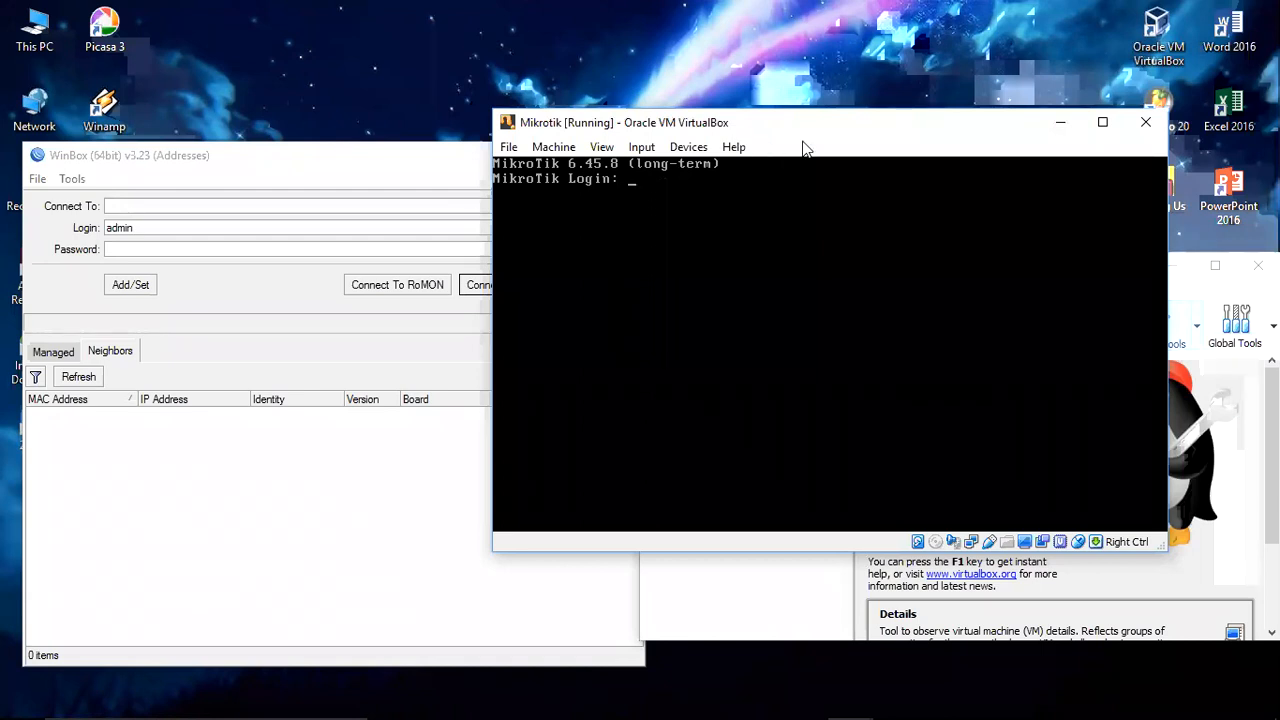
text(admin)
key(Return)
key(Return)
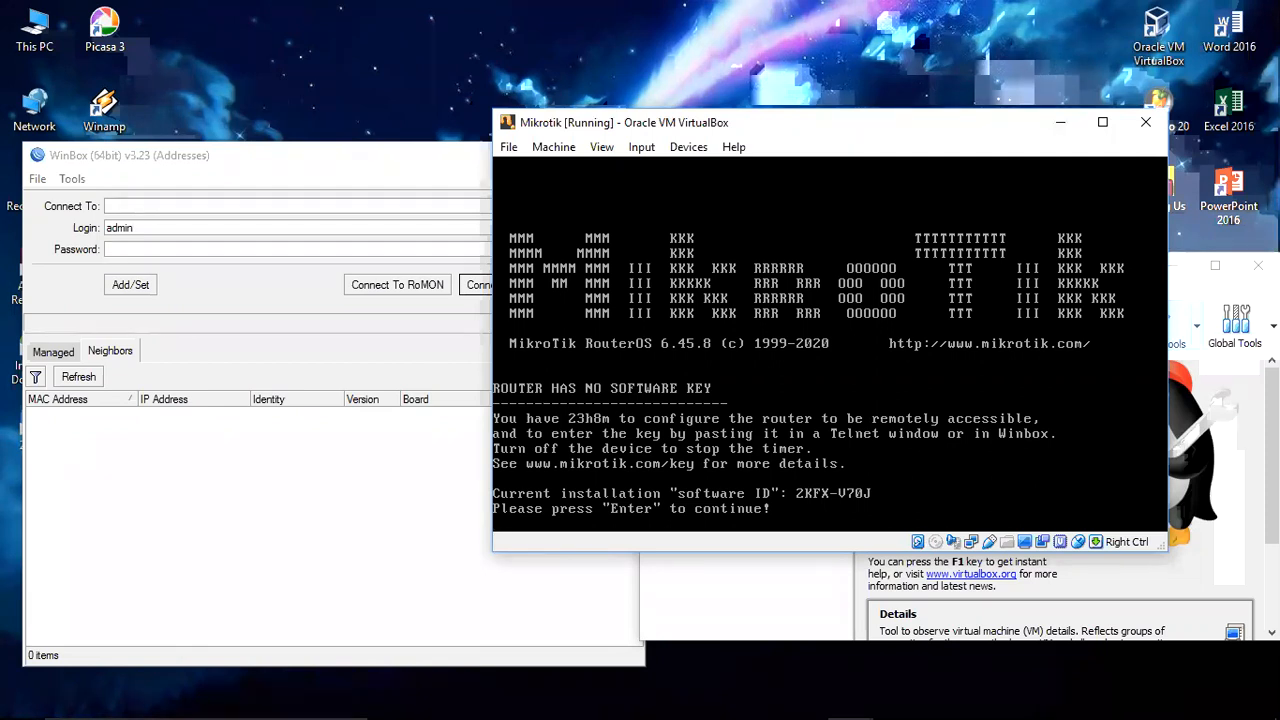
click(366, 488)
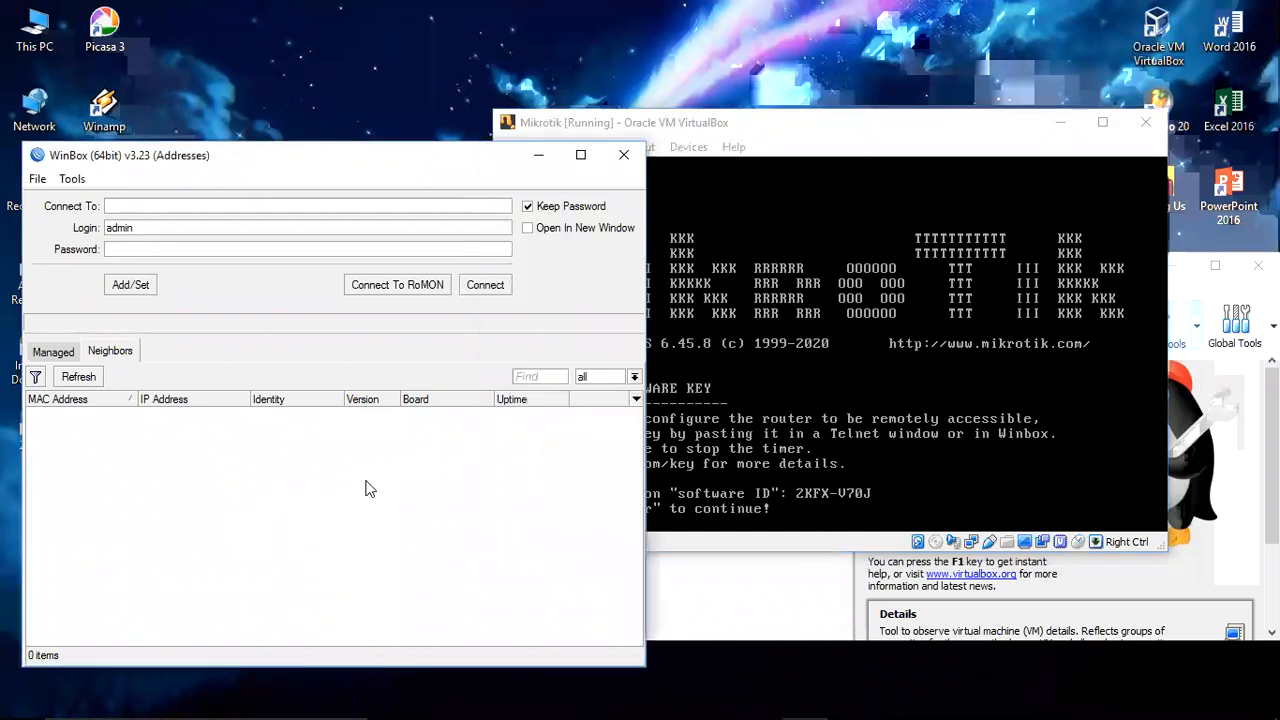
Step: Rescan WinBox's neighbour list twice (still 0 routers), then return to the MikroTik VM console
click(90, 378)
click(60, 350)
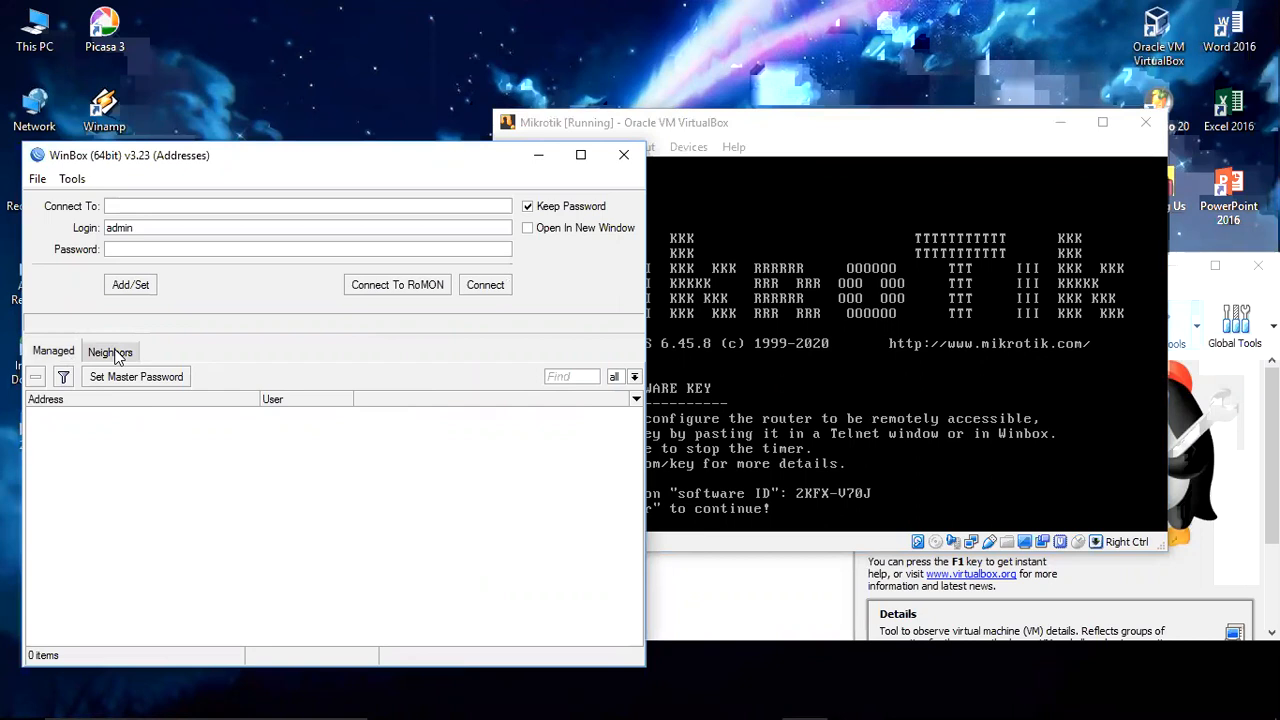
click(110, 352)
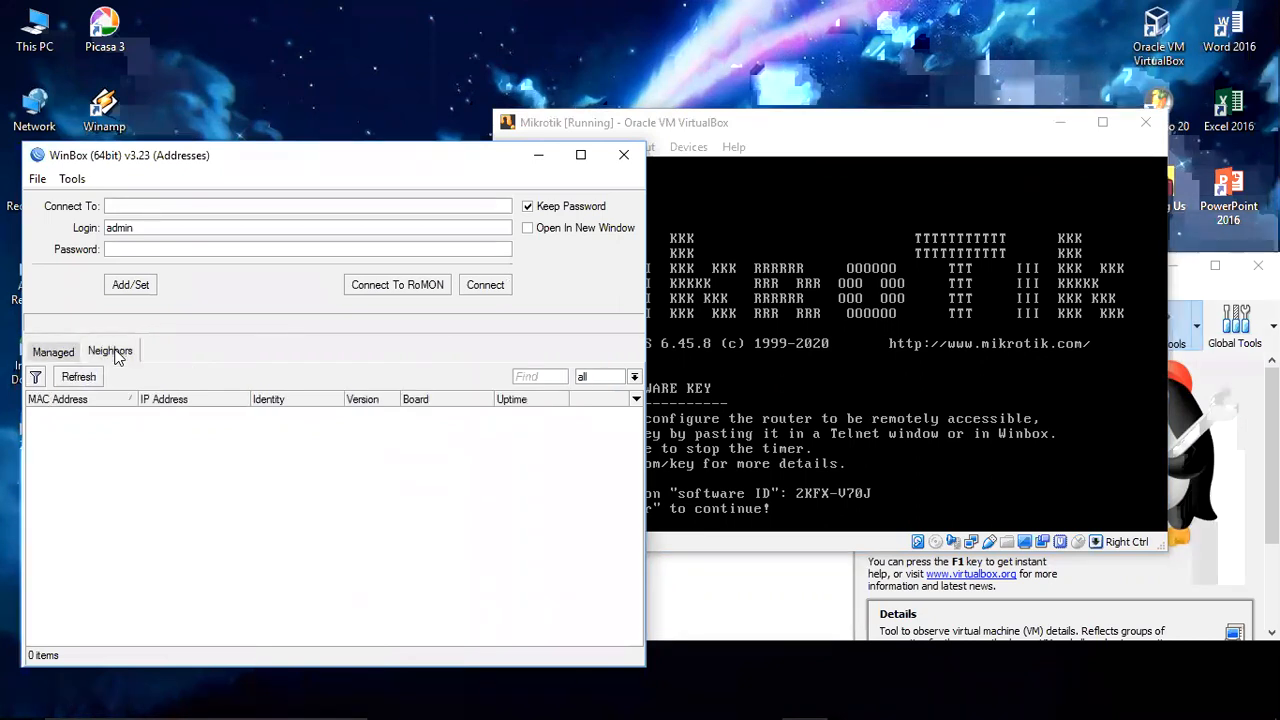
click(88, 382)
click(773, 419)
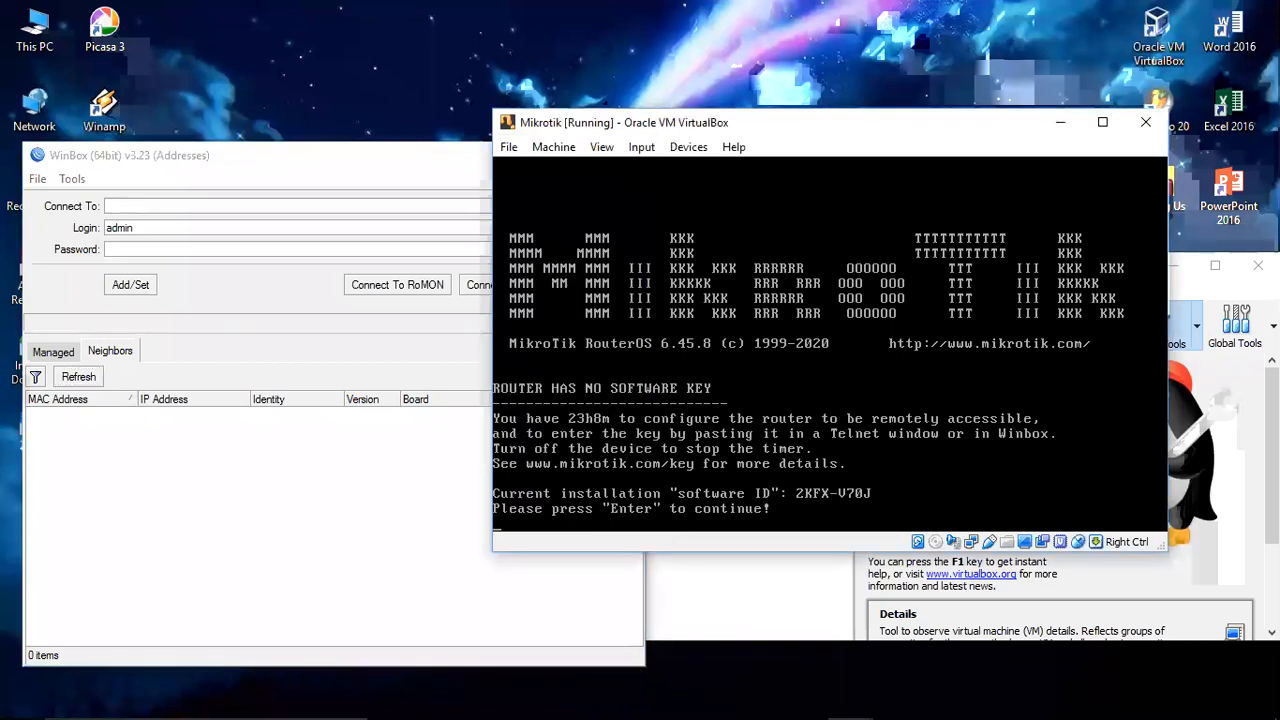
Step: Dismiss the software-key notice and shut the MikroTik VM down via ACPI Shutdown
key(Return)
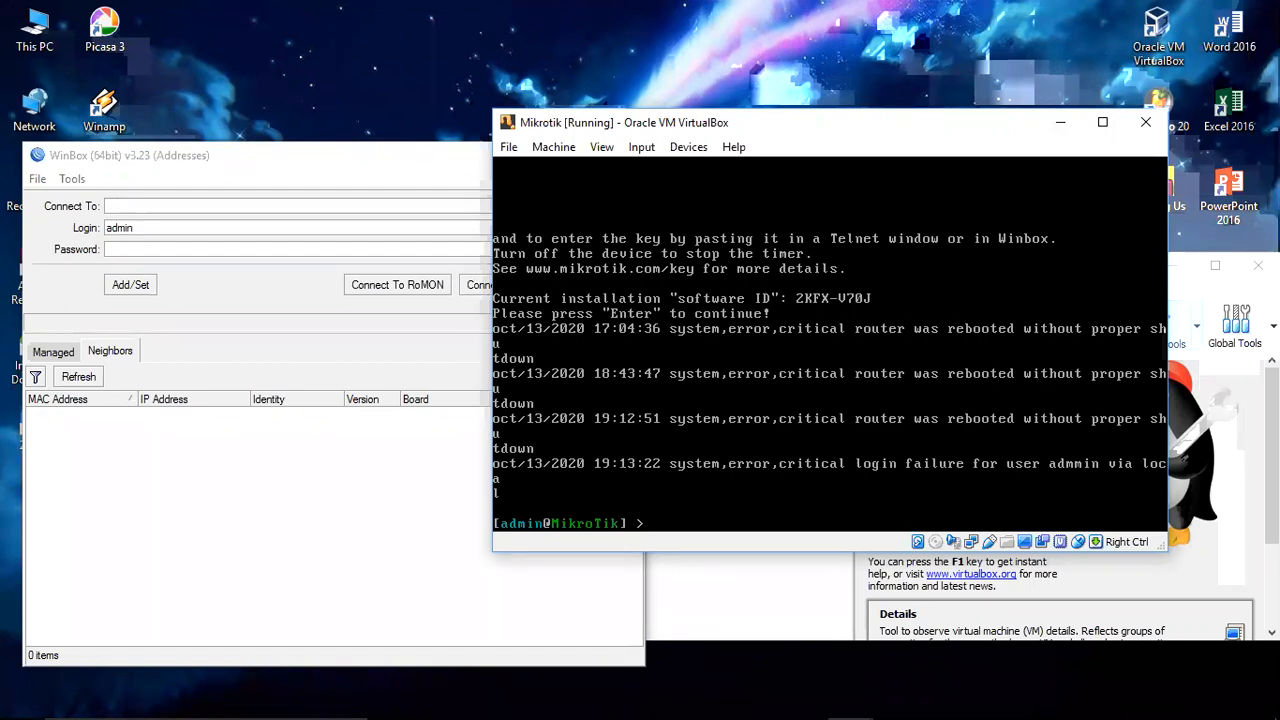
mouse_move(457, 716)
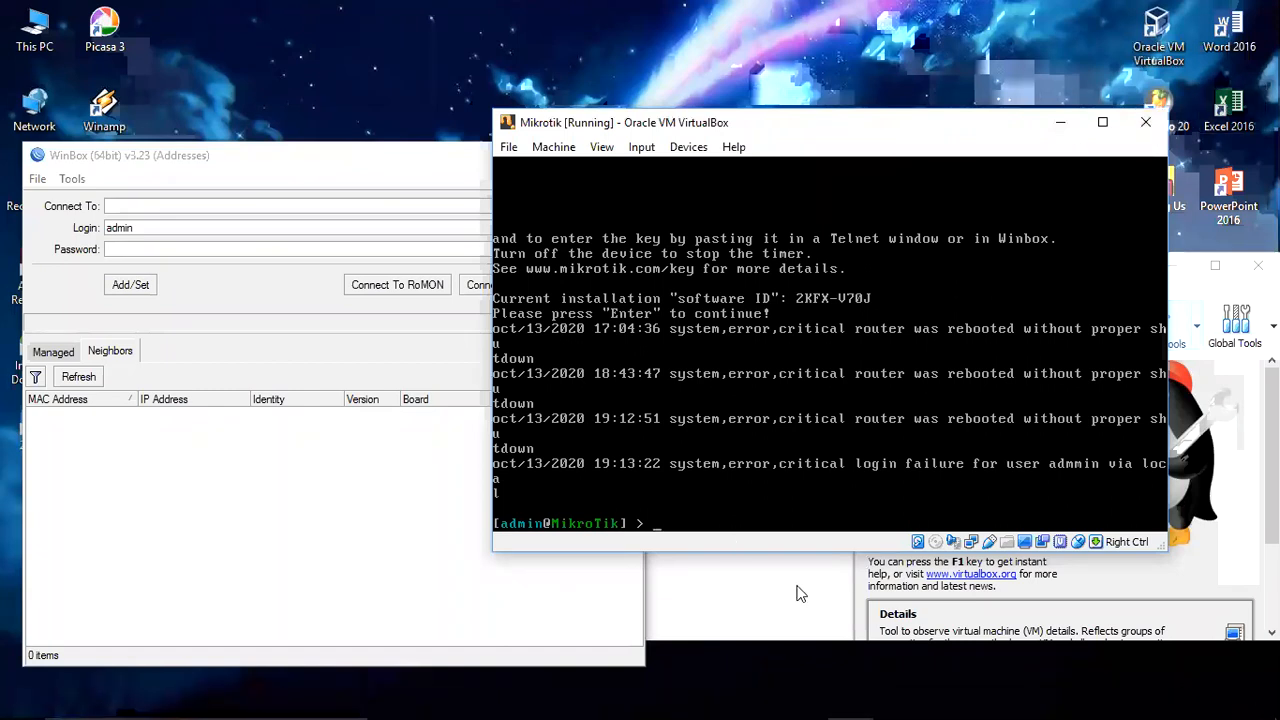
click(555, 148)
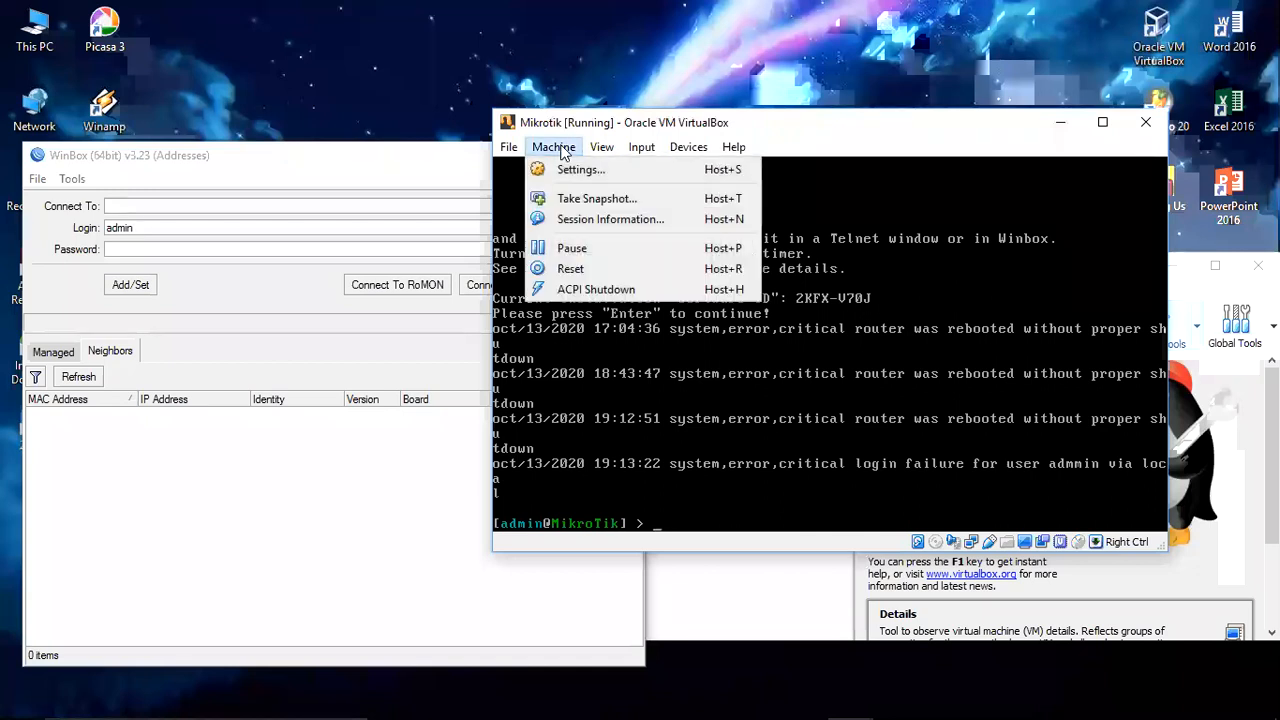
click(630, 290)
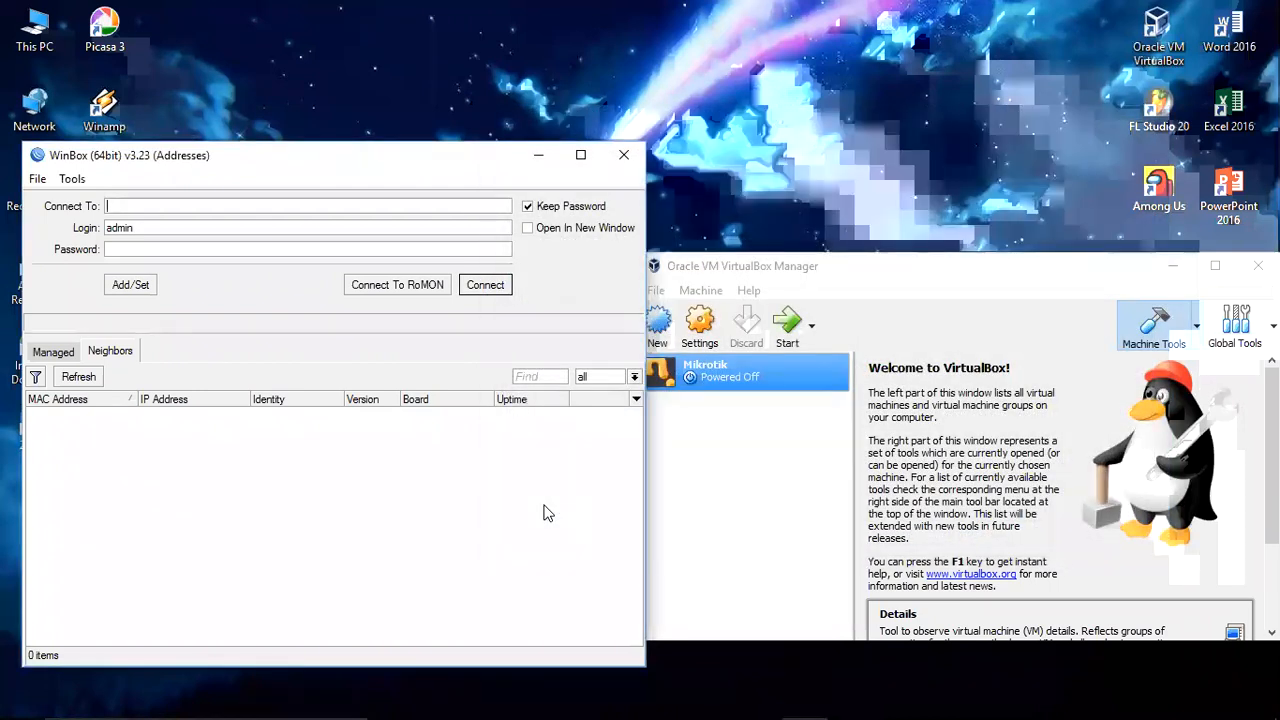
Step: Start a new VM named 'Mikrotik-Rizky' and keep the recommended 64 MB of memory
click(698, 446)
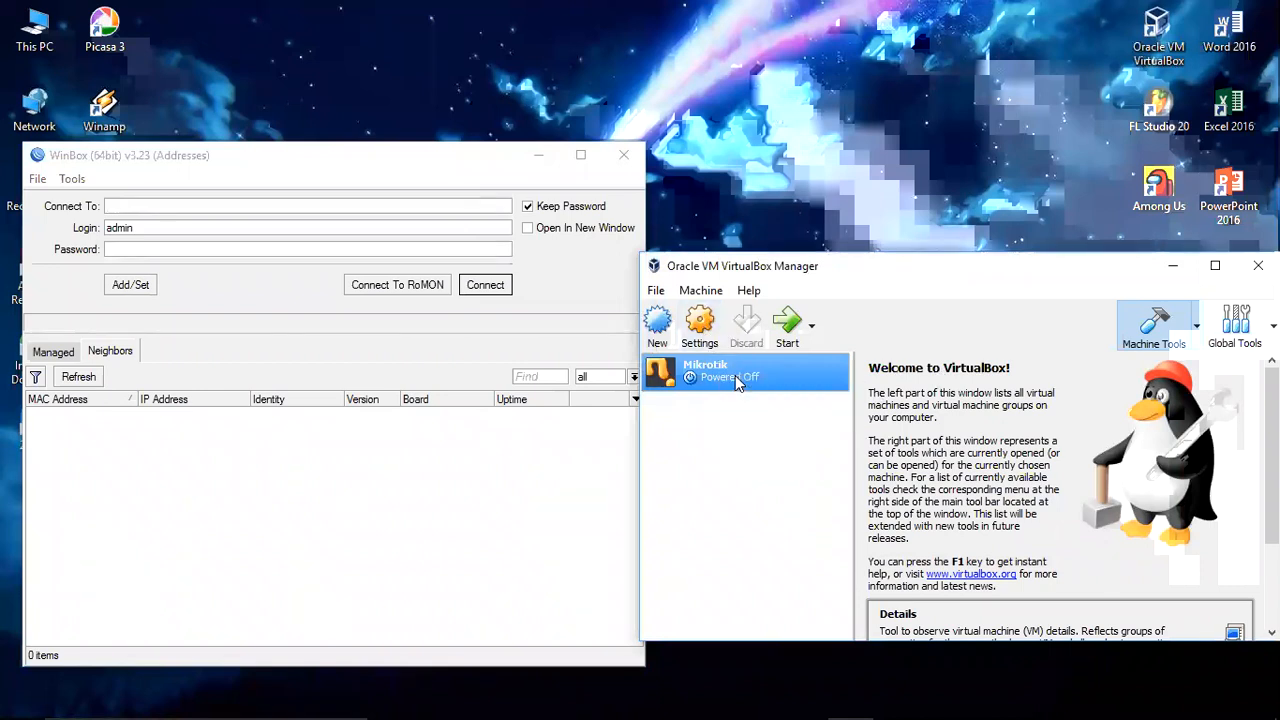
click(656, 330)
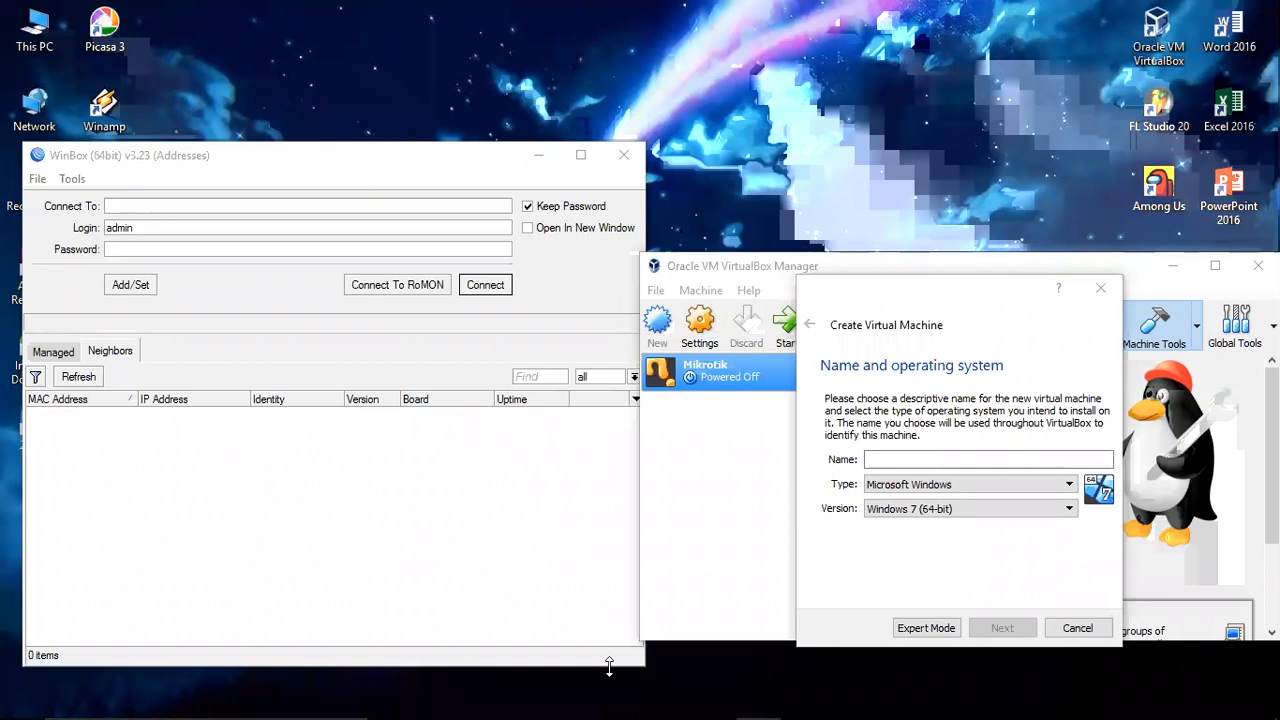
click(972, 460)
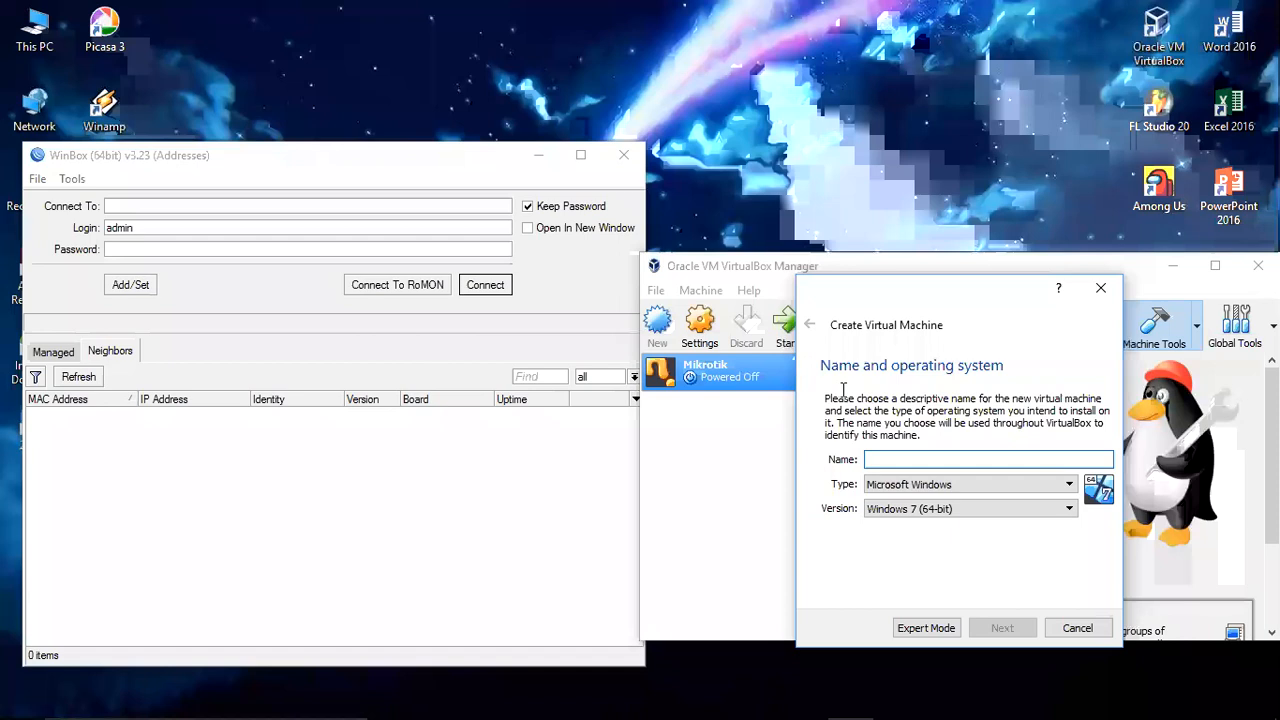
text(Mikrotik)
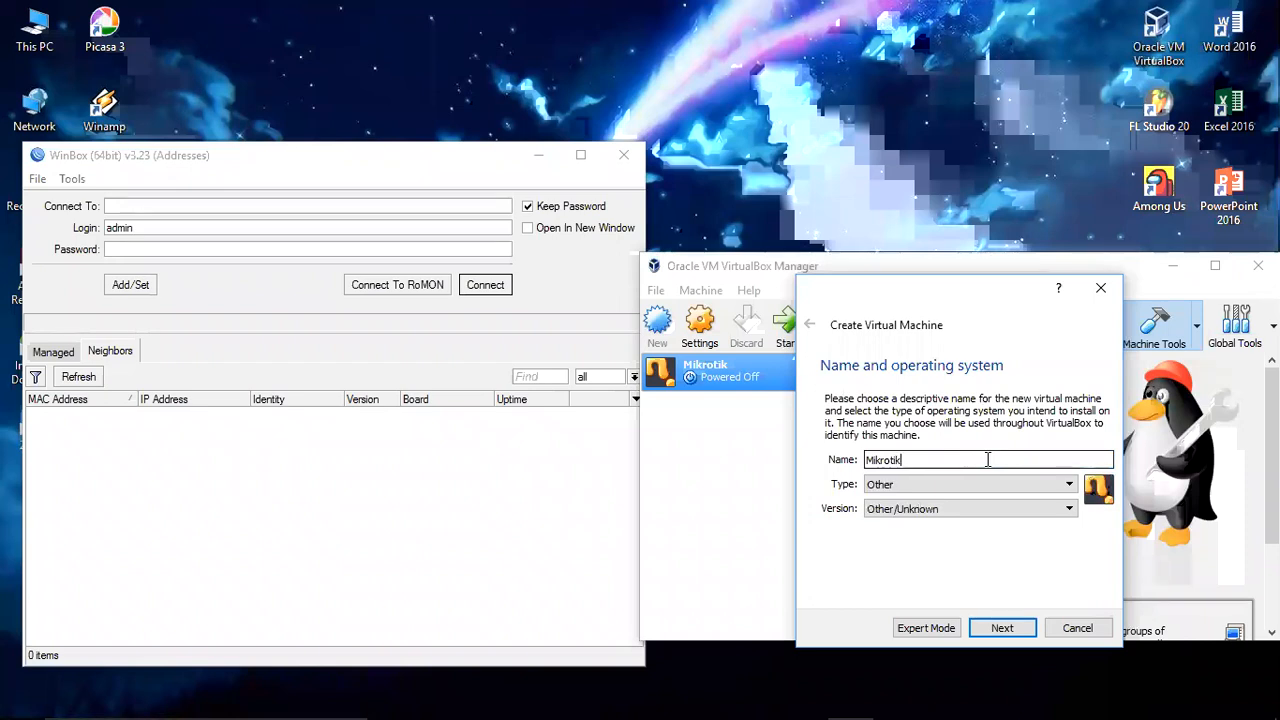
text(-Rizky)
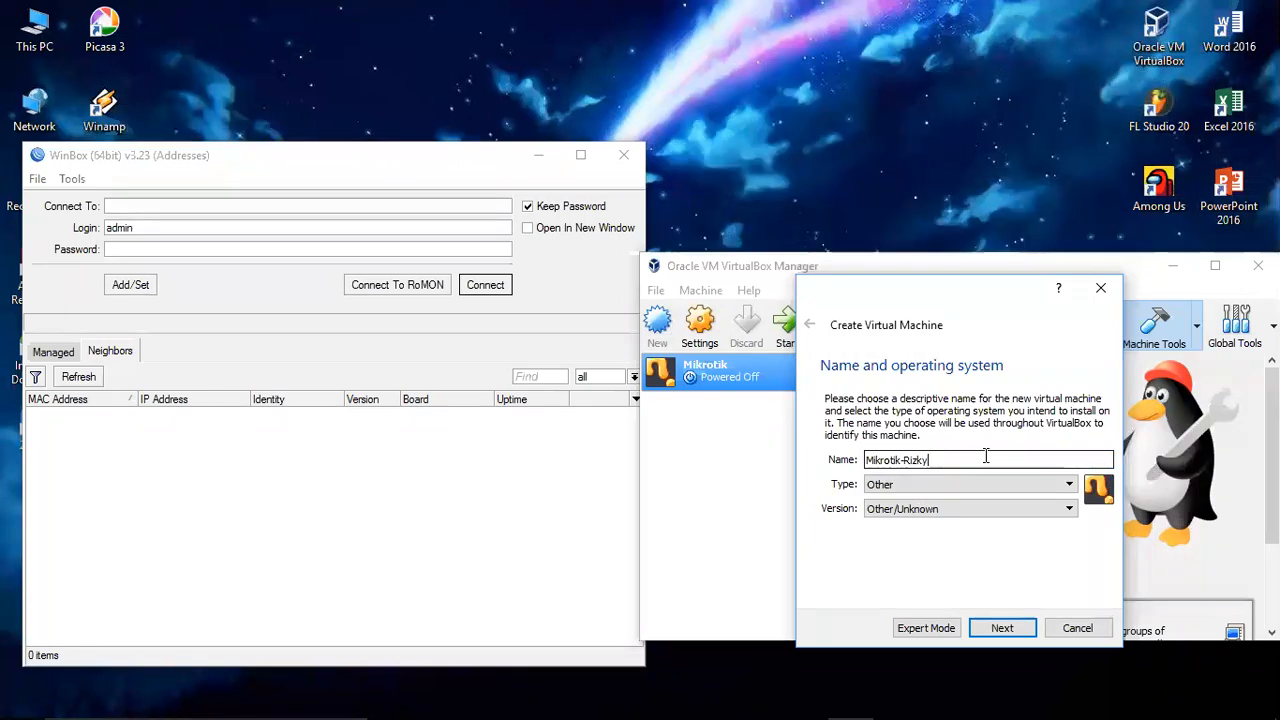
click(1002, 628)
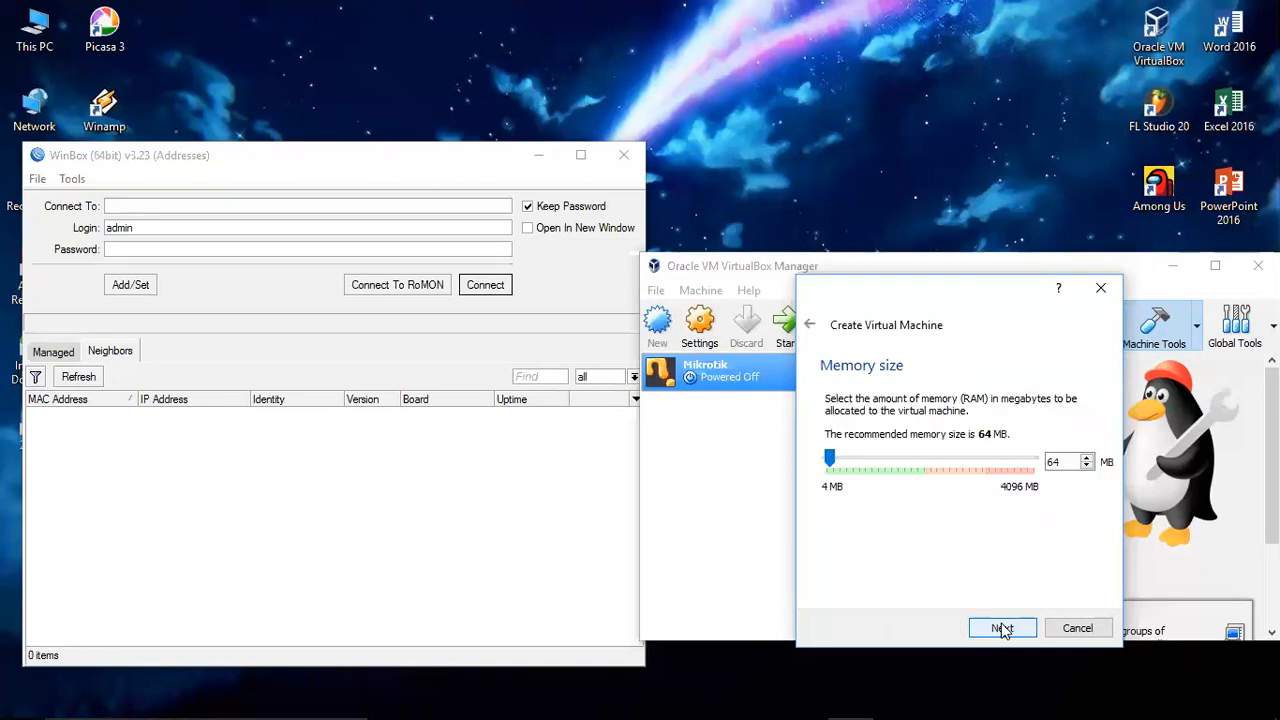
click(1002, 628)
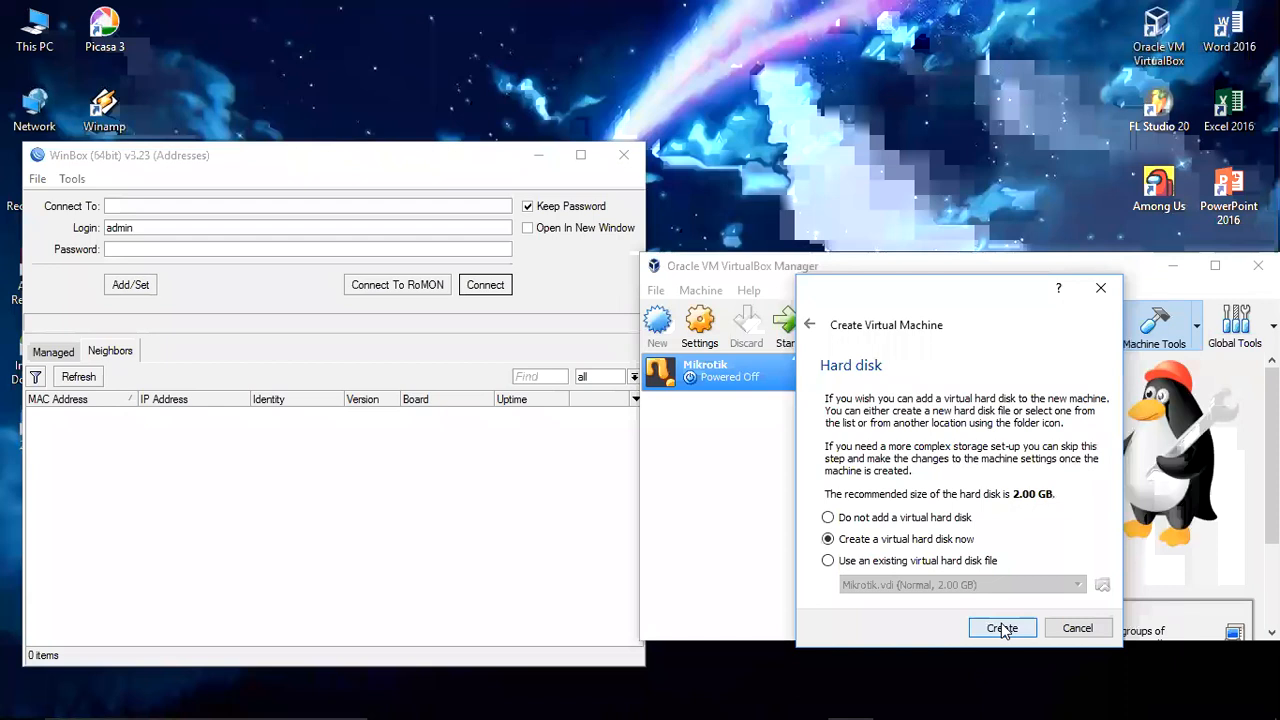
Step: Give it a new 2.00 GB dynamically allocated VDI hard disk
click(1002, 628)
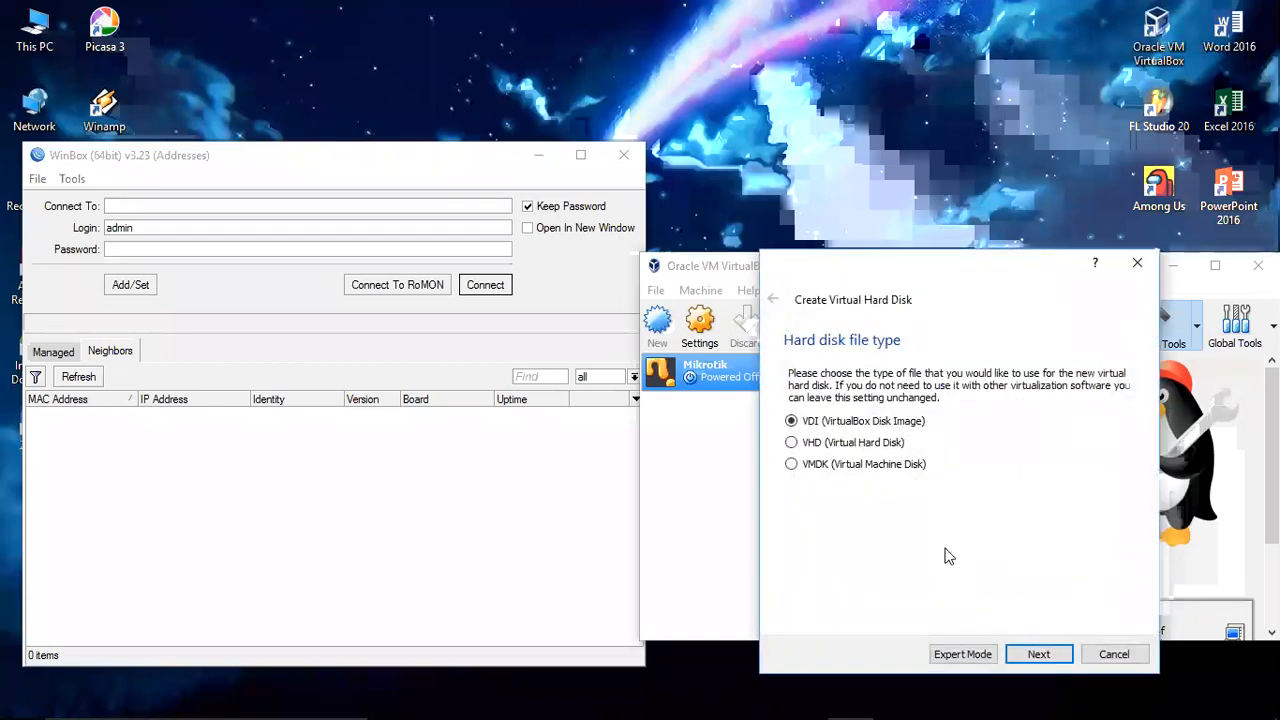
key(Return)
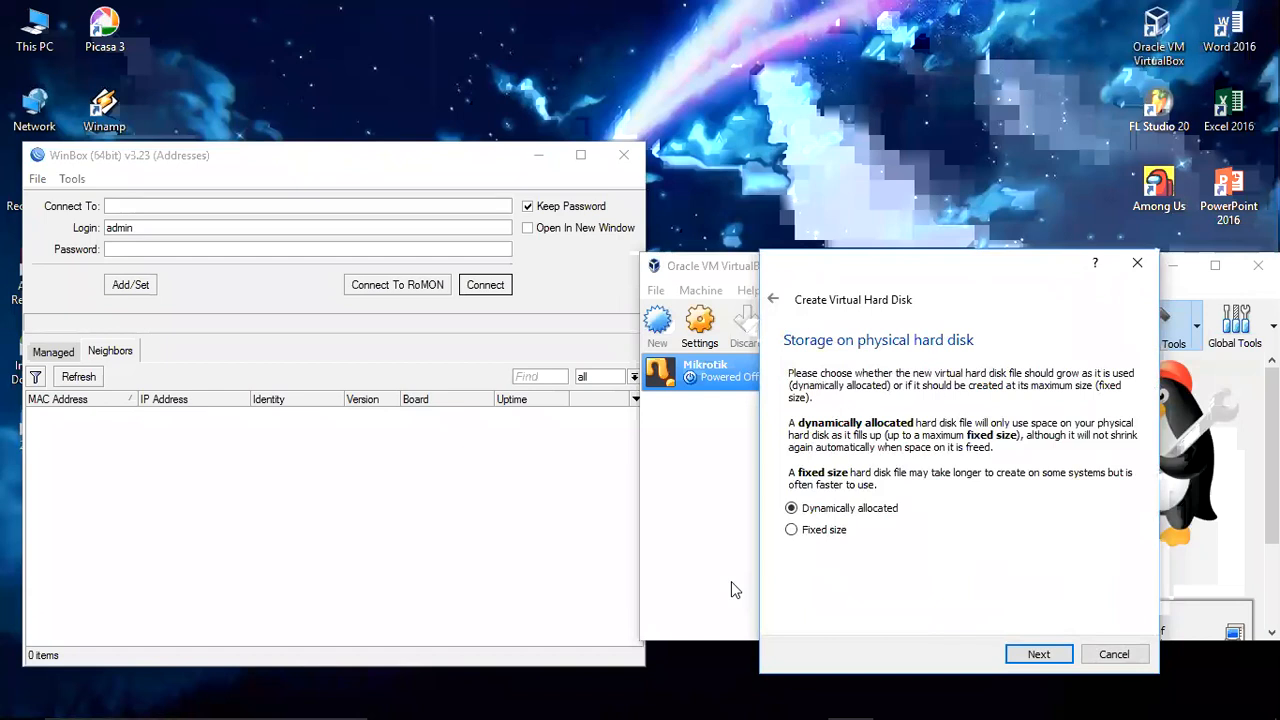
click(1038, 655)
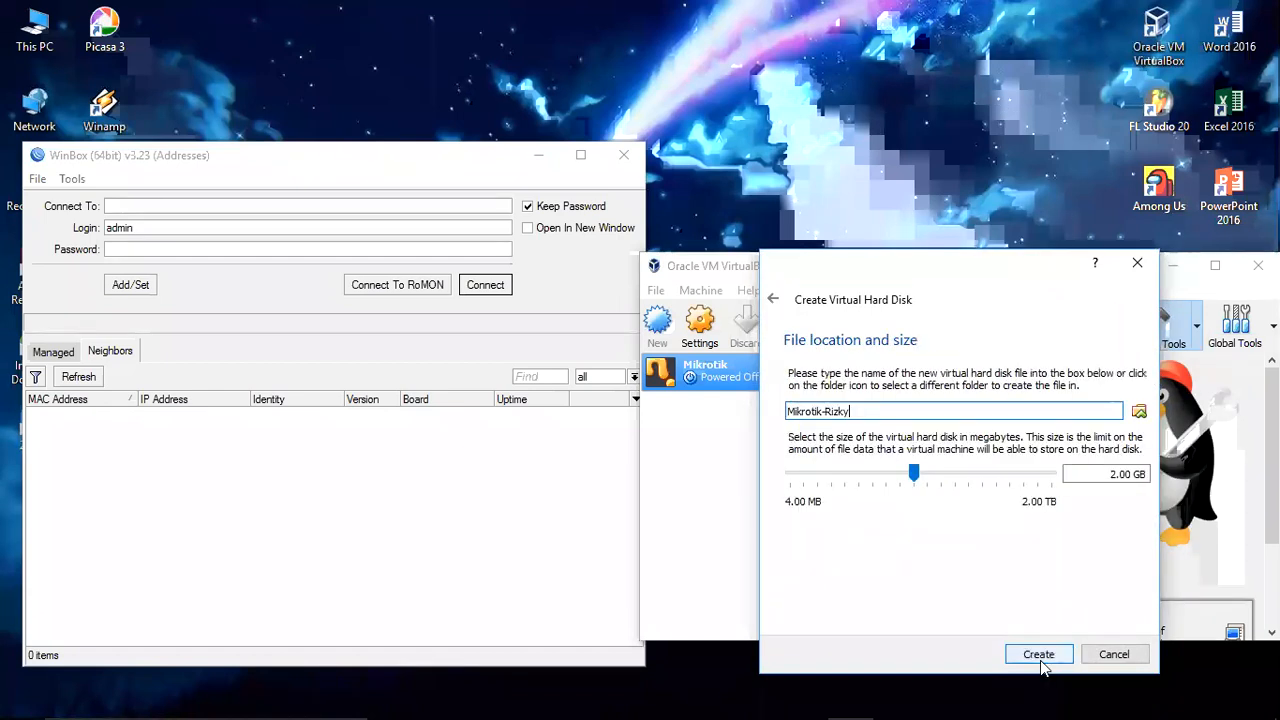
click(1037, 652)
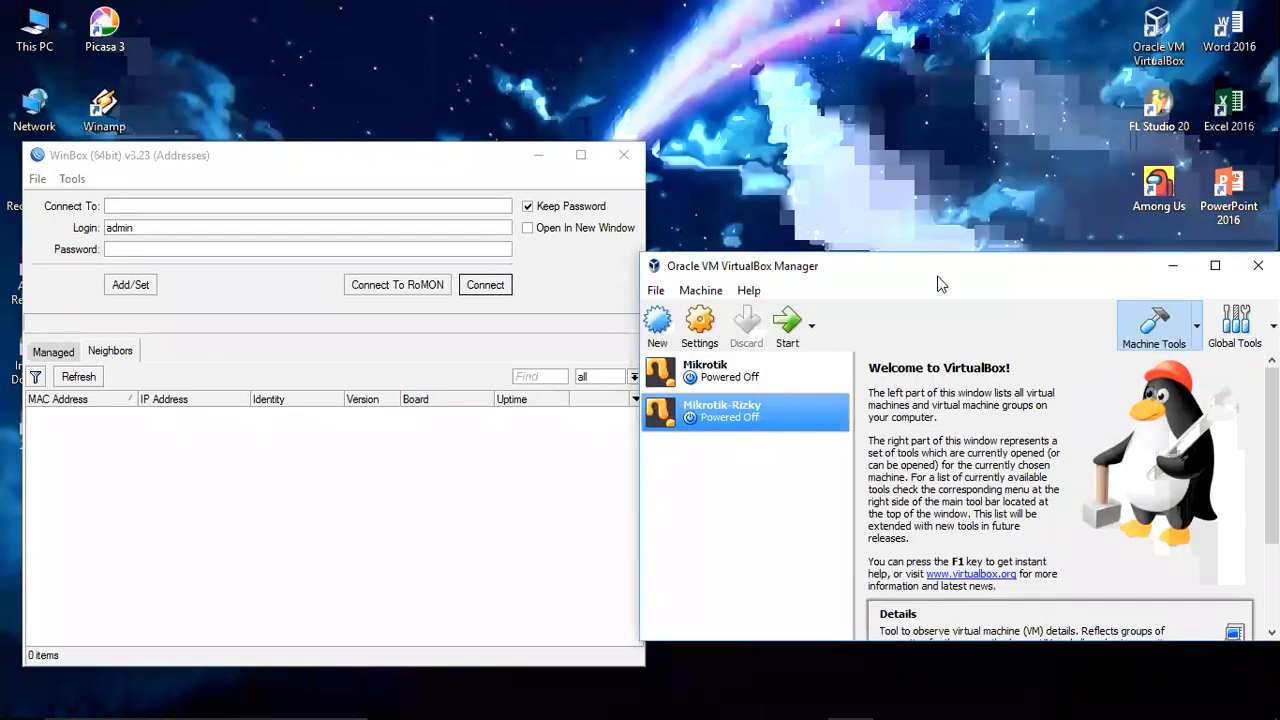
Step: In the new machine's network settings, attach adapter 1 as a Bridged Adapter
drag(940, 275, 773, 150)
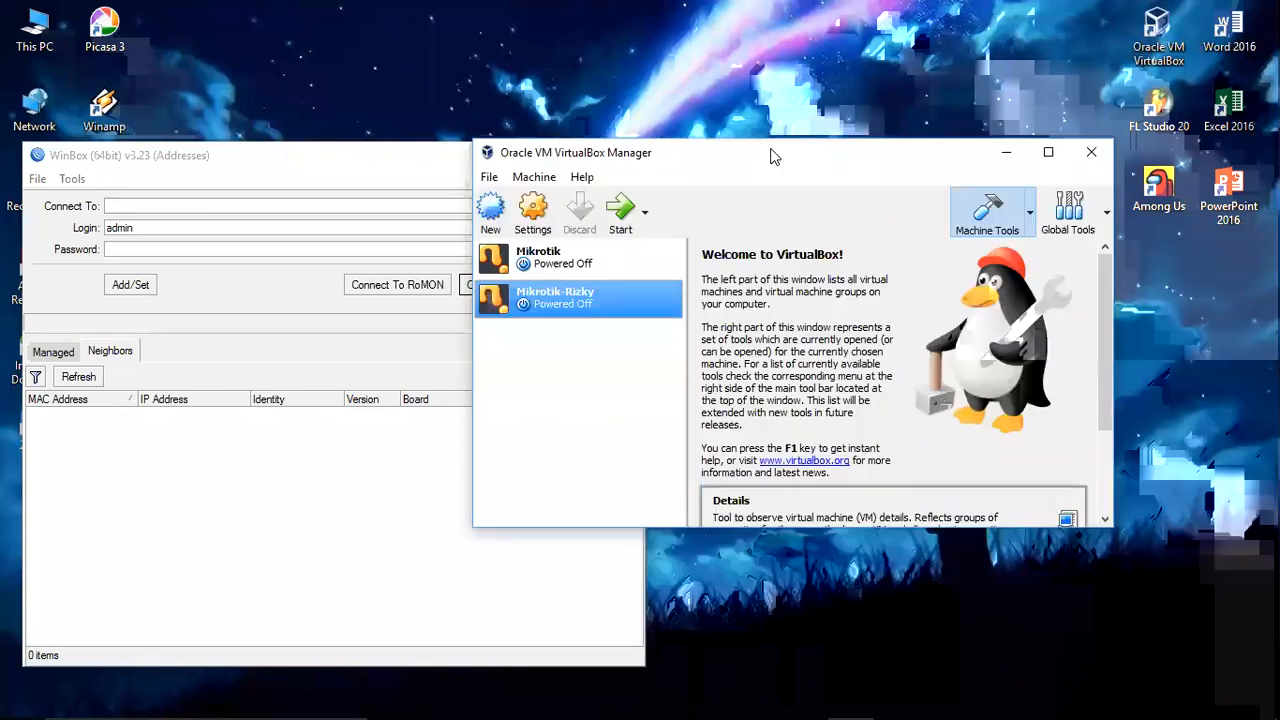
click(534, 218)
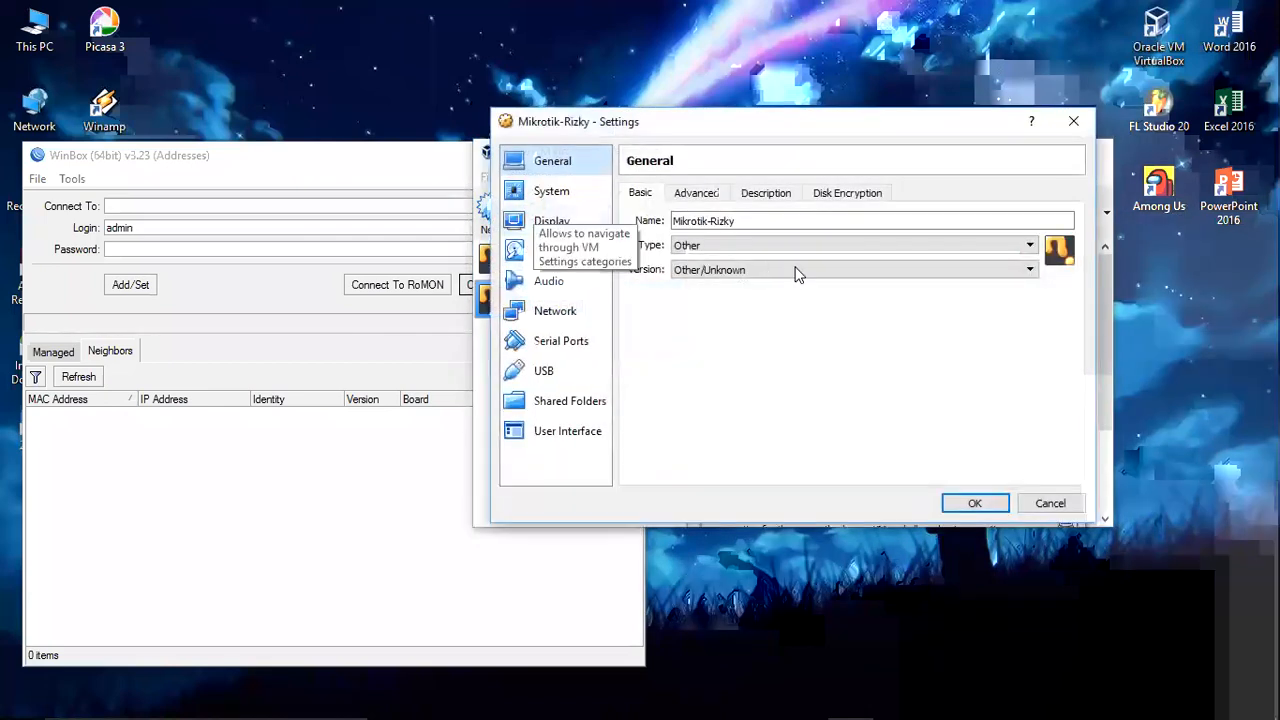
click(558, 314)
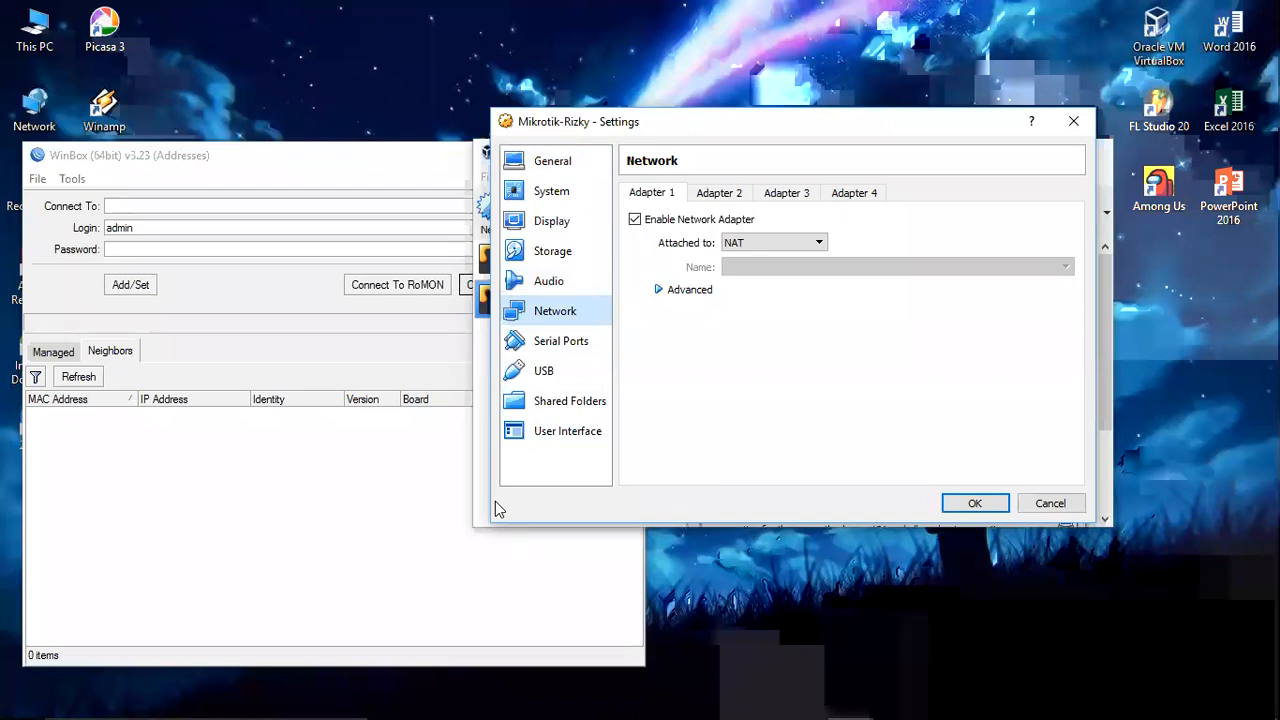
click(818, 243)
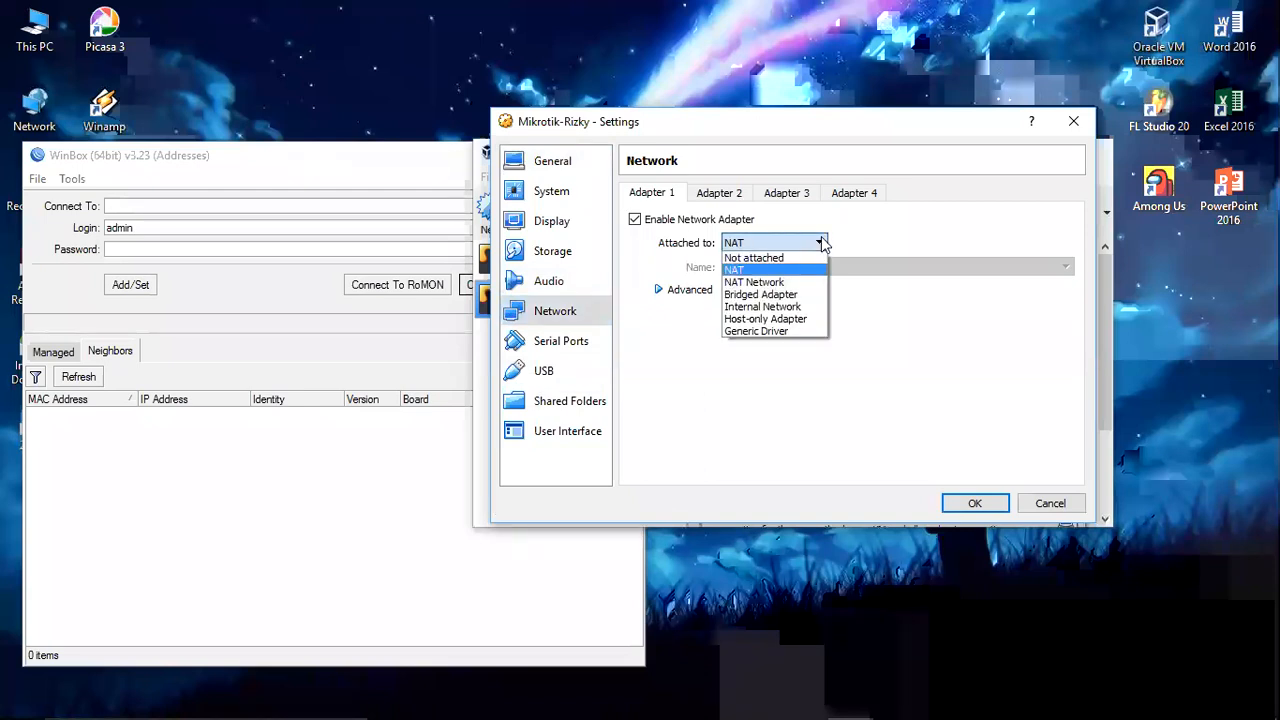
click(789, 296)
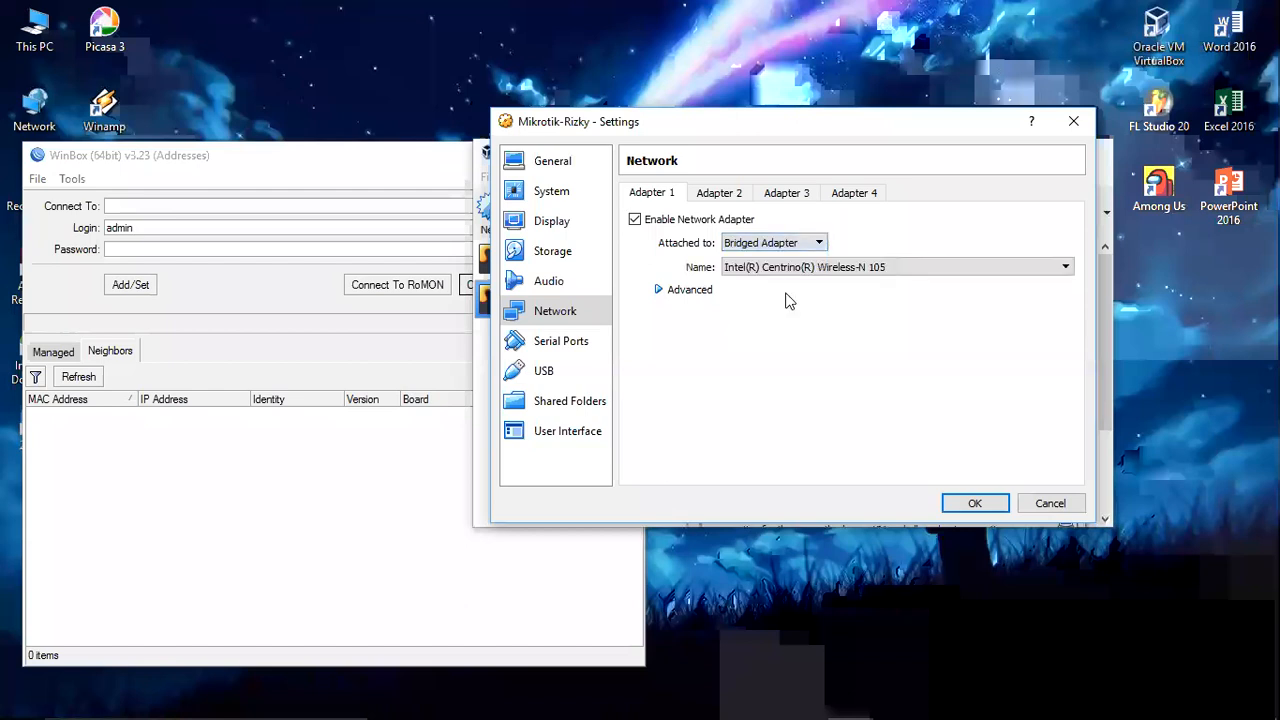
click(905, 266)
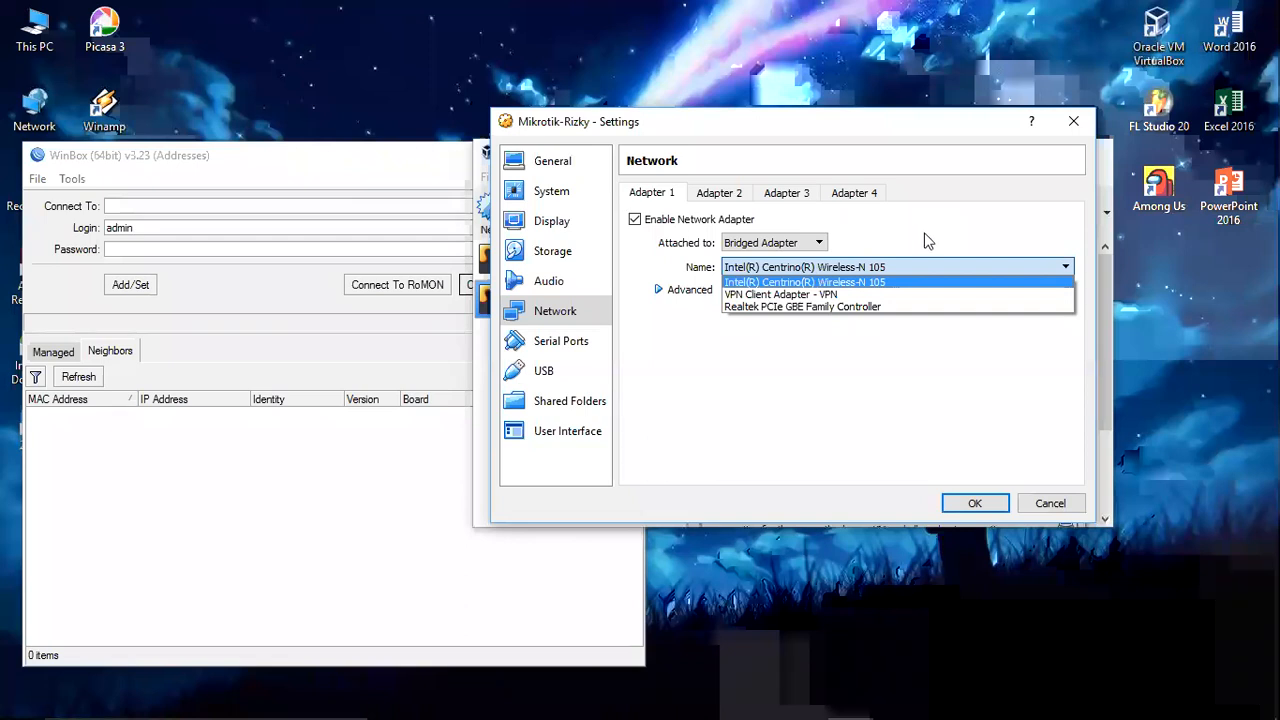
click(710, 192)
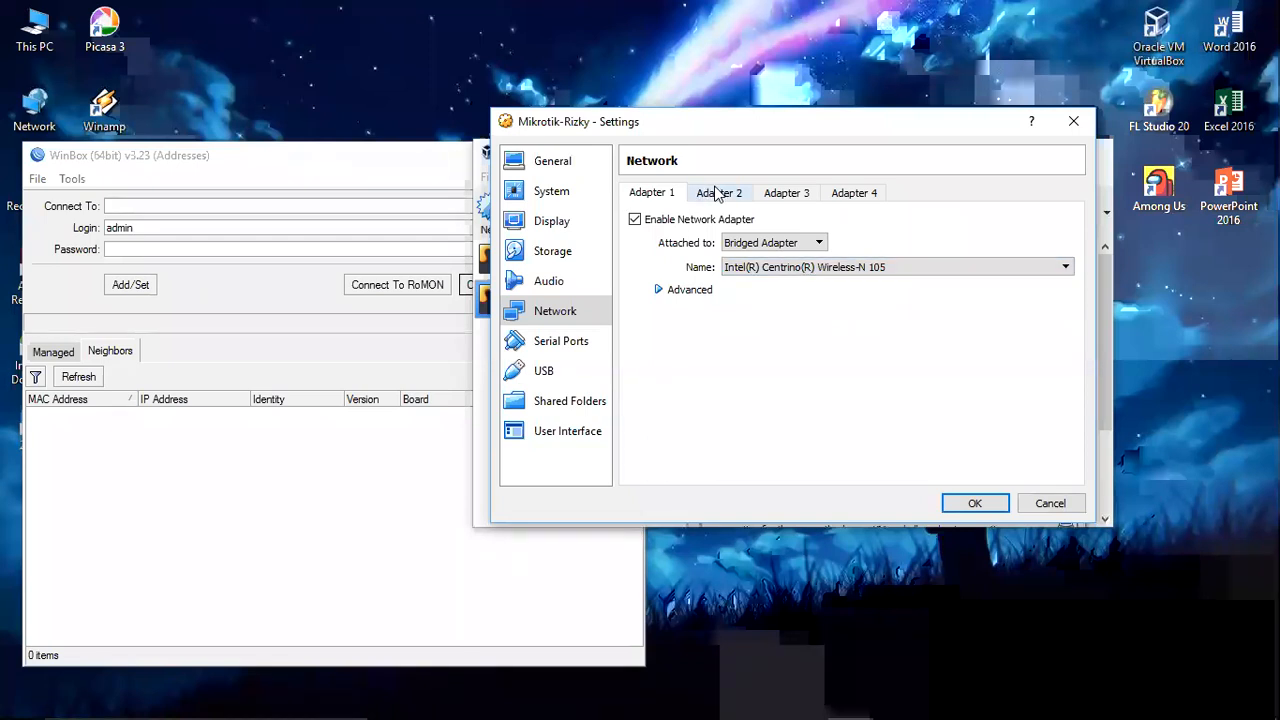
Step: Enable adapters 2 and 3, attached to Internal Network 'intnet'
click(716, 192)
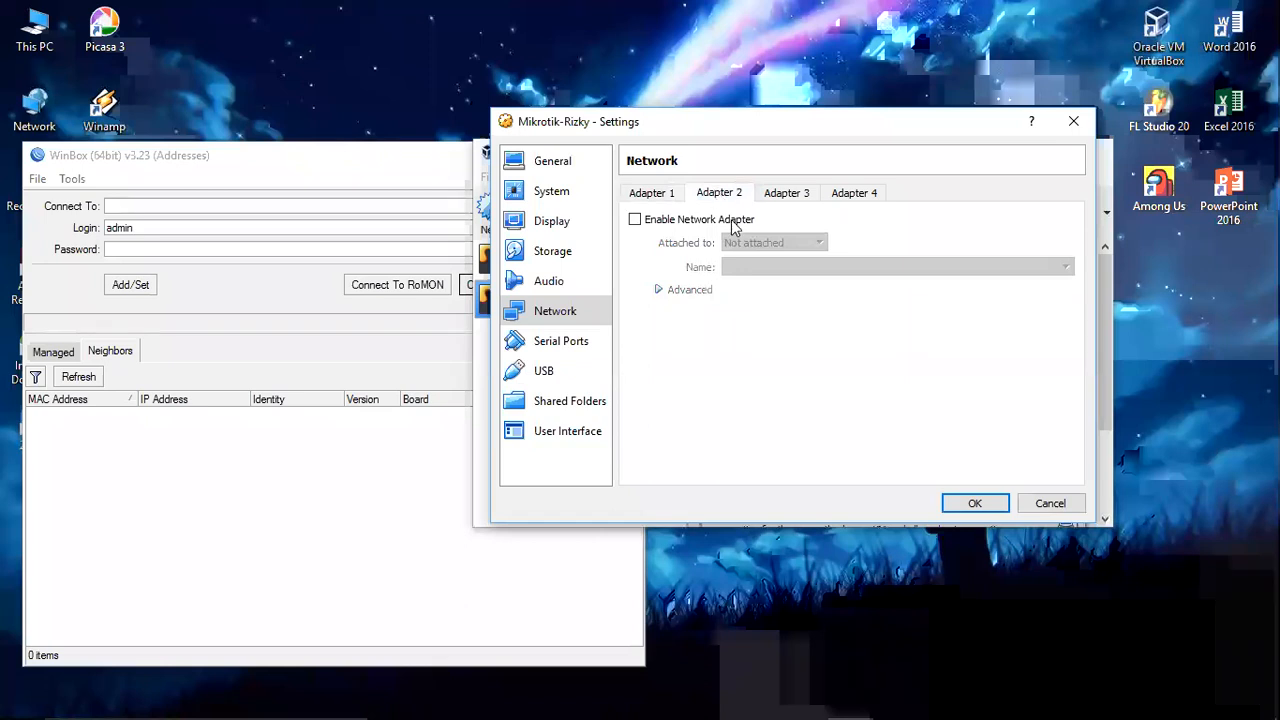
click(731, 220)
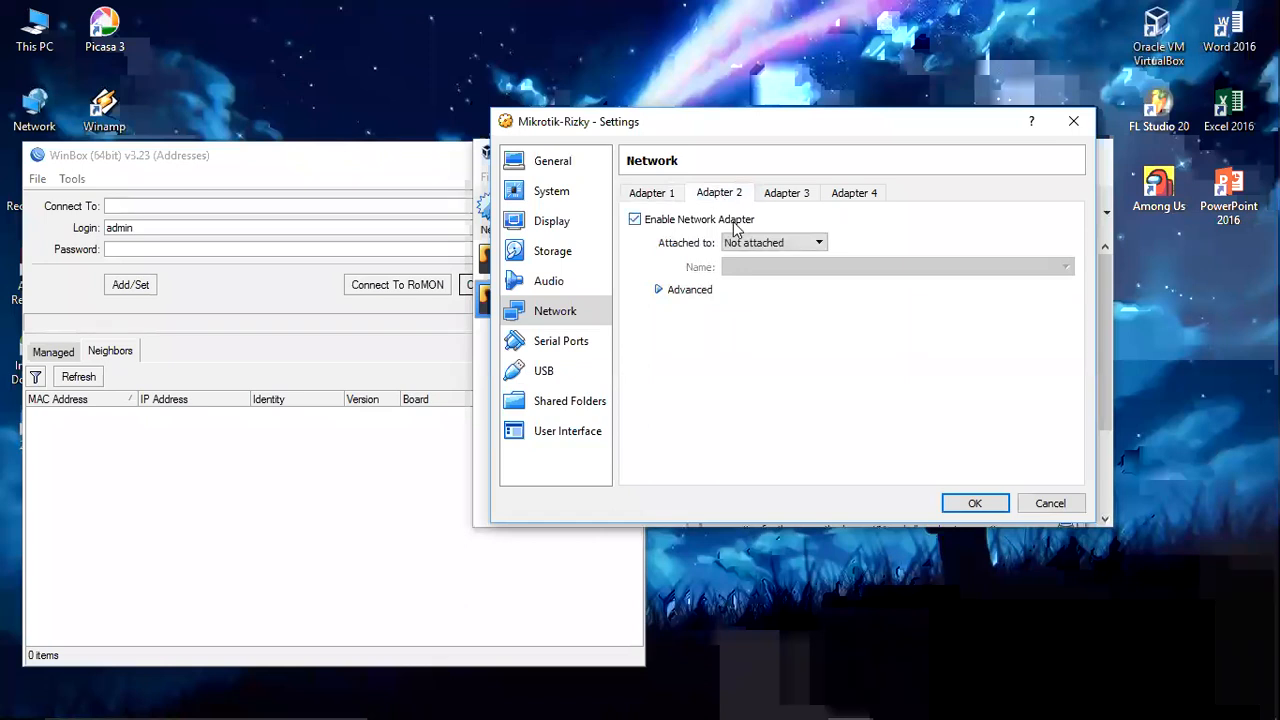
click(820, 245)
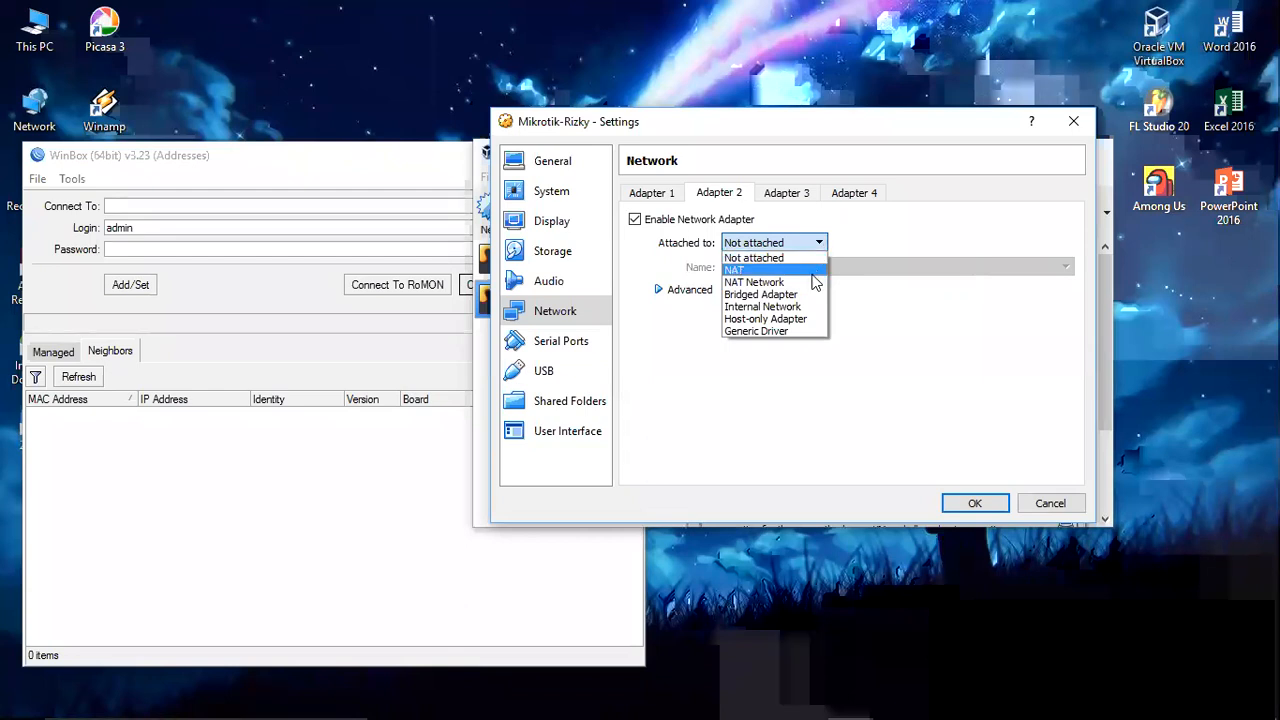
click(797, 307)
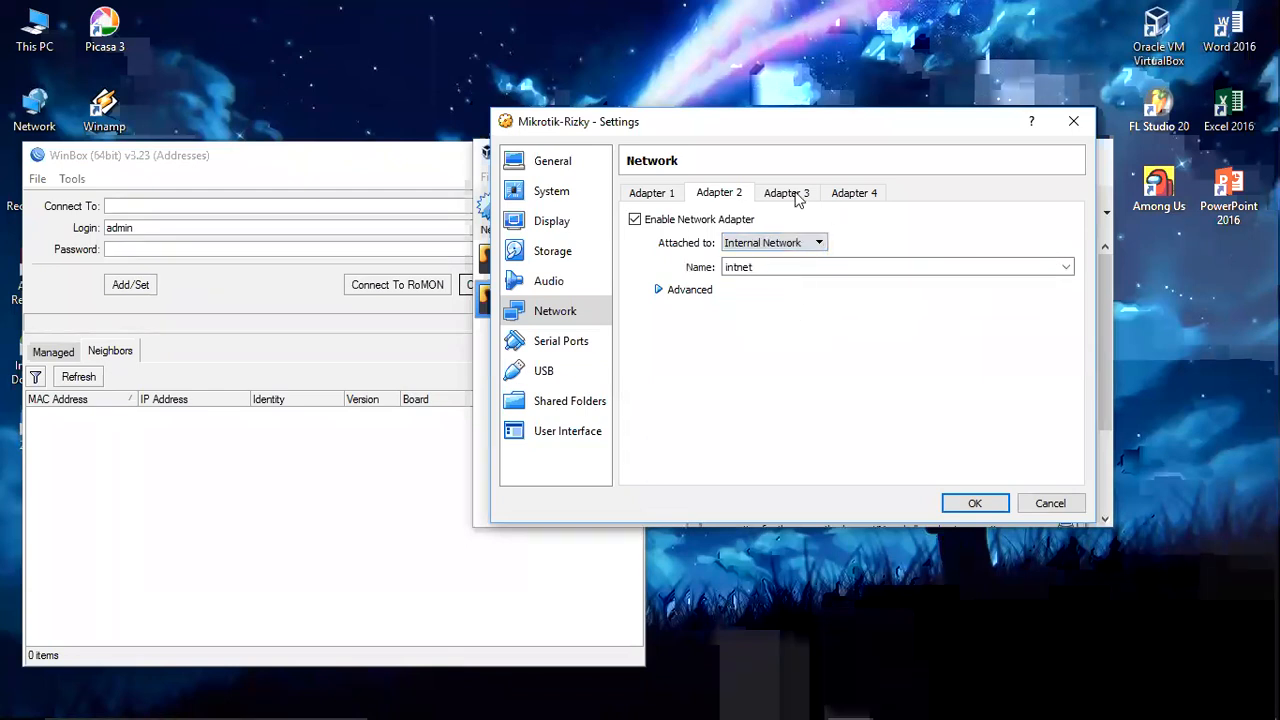
click(795, 197)
click(635, 220)
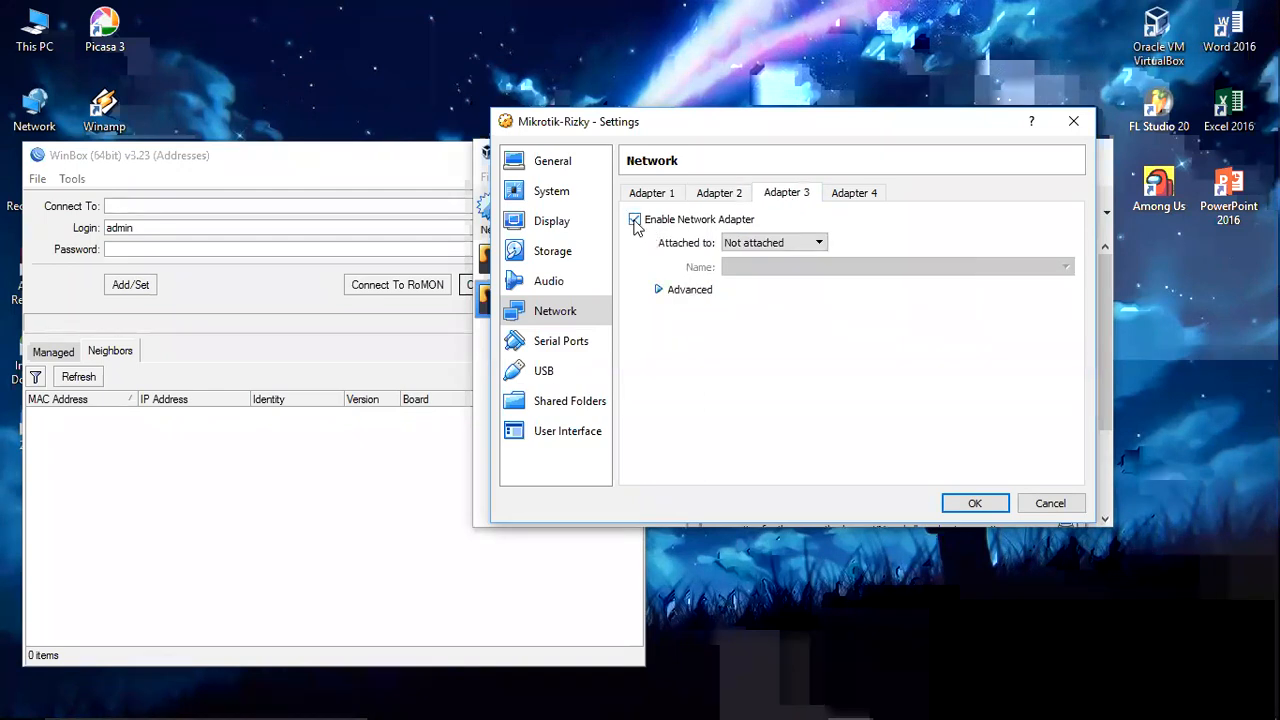
click(815, 244)
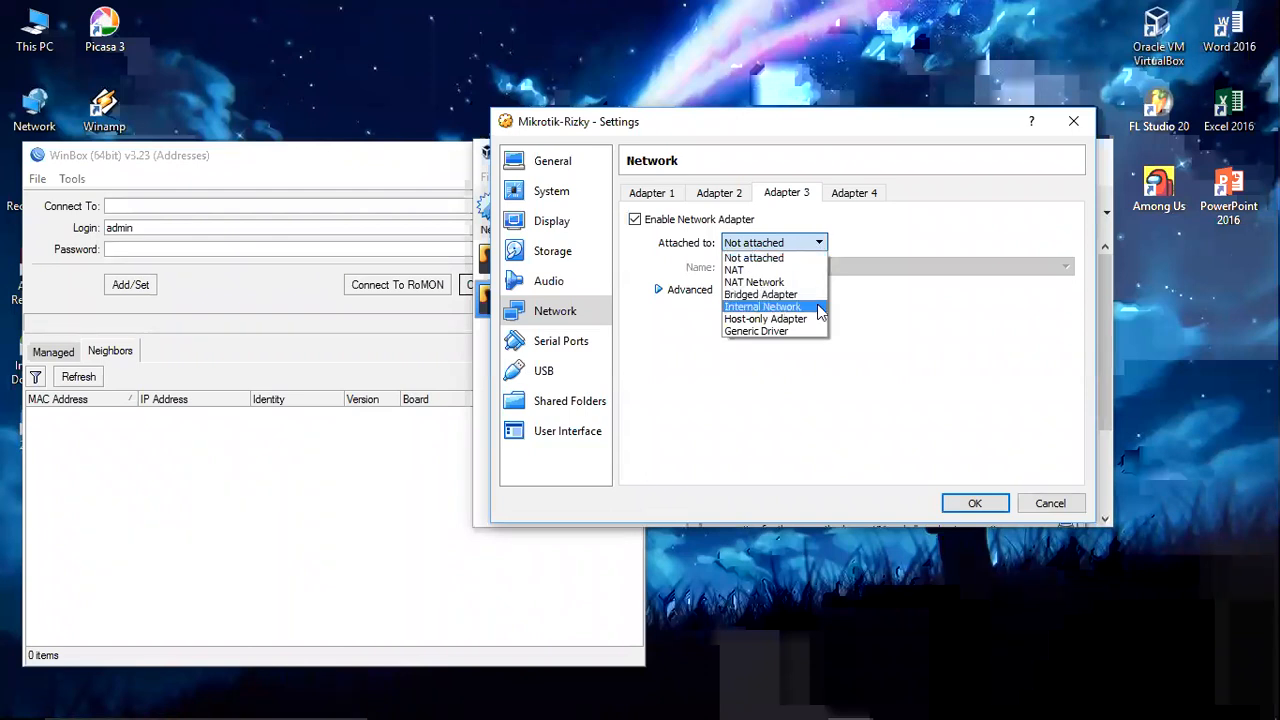
click(776, 308)
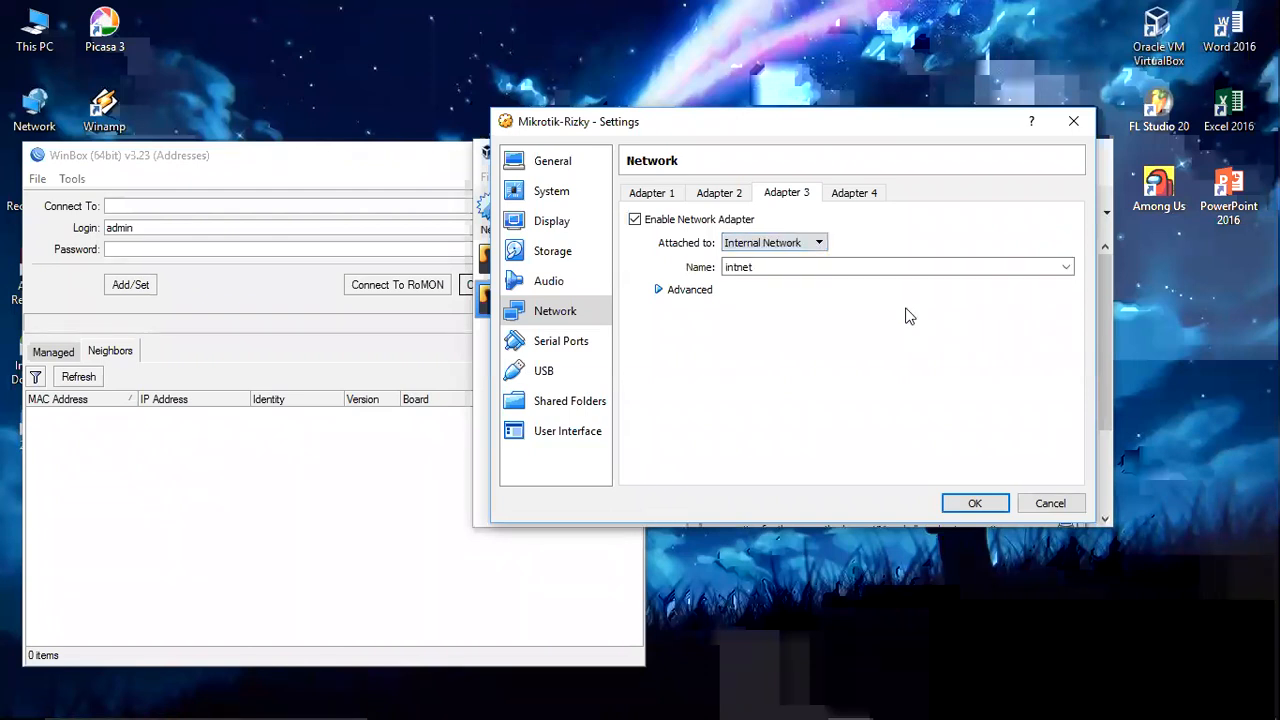
Step: Enable adapter 4 as a Host-only Adapter
click(866, 194)
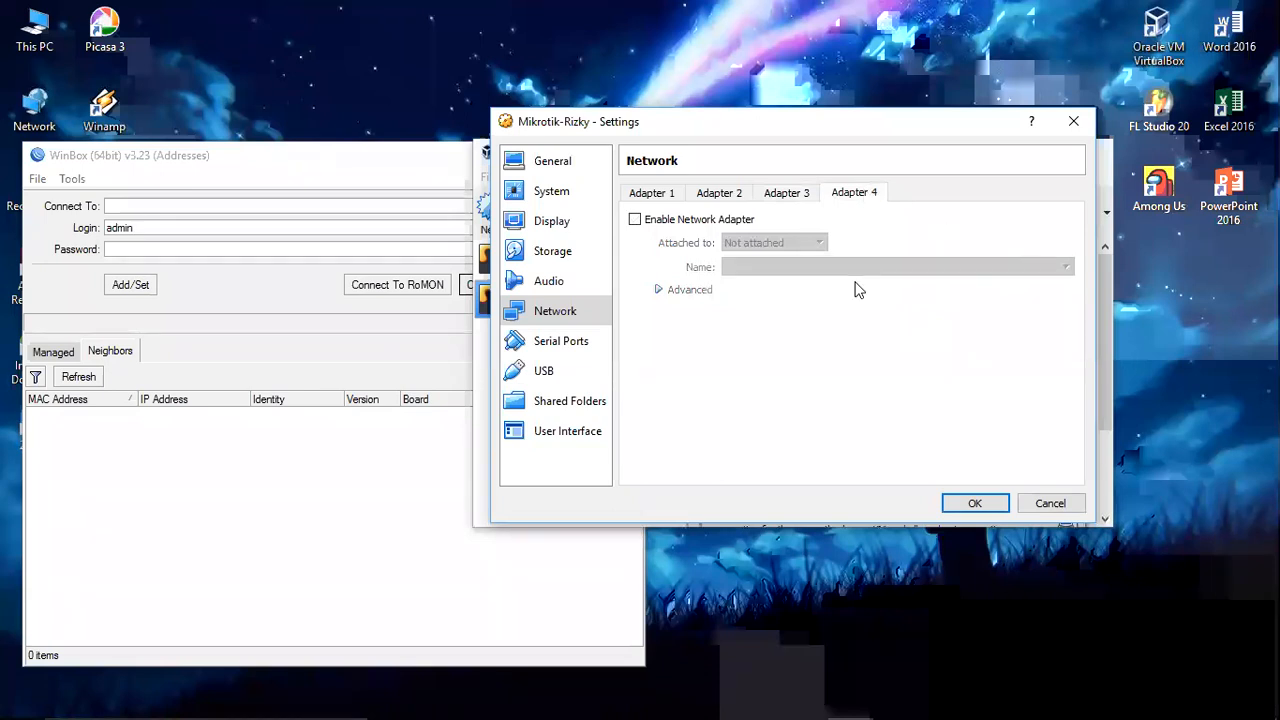
click(694, 221)
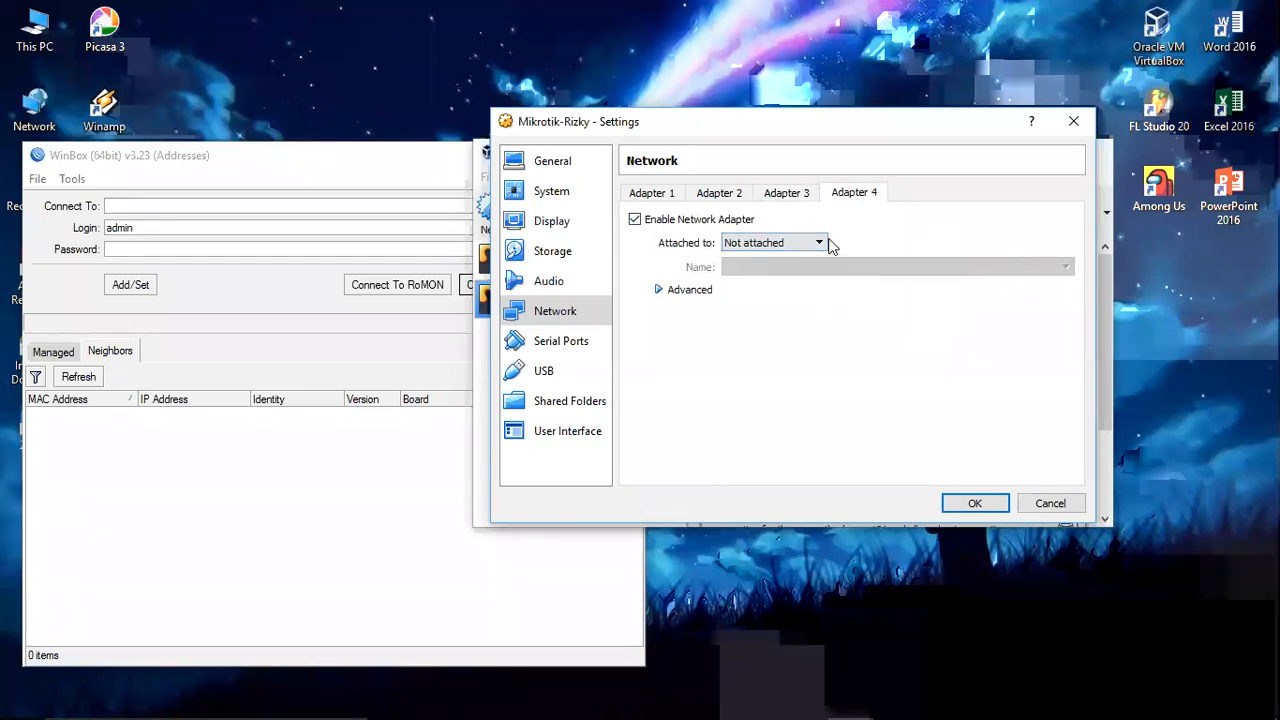
click(822, 244)
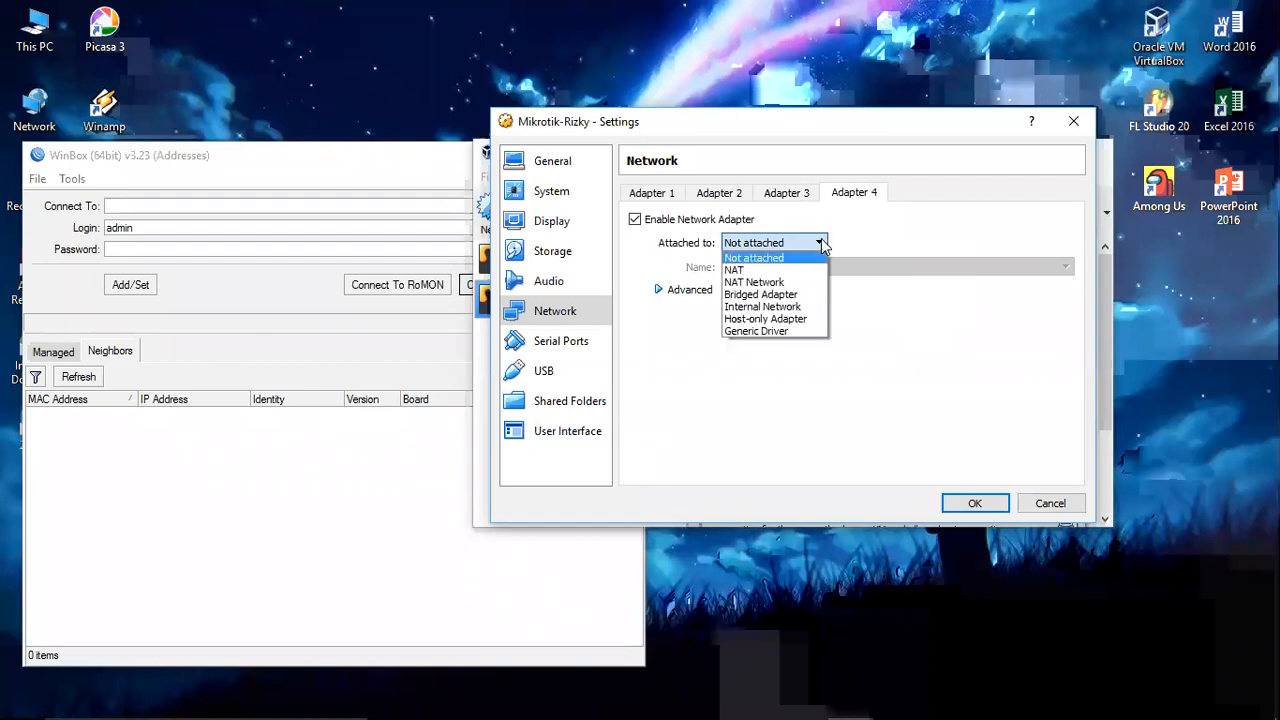
click(798, 320)
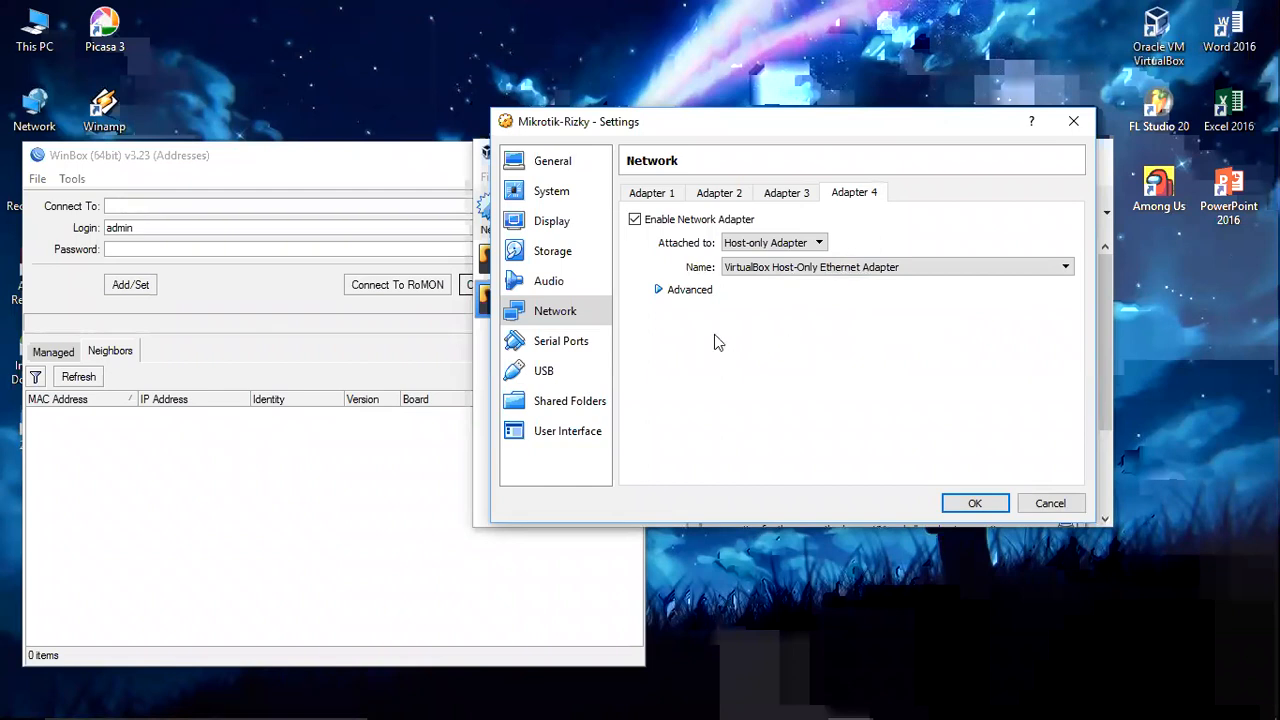
click(565, 256)
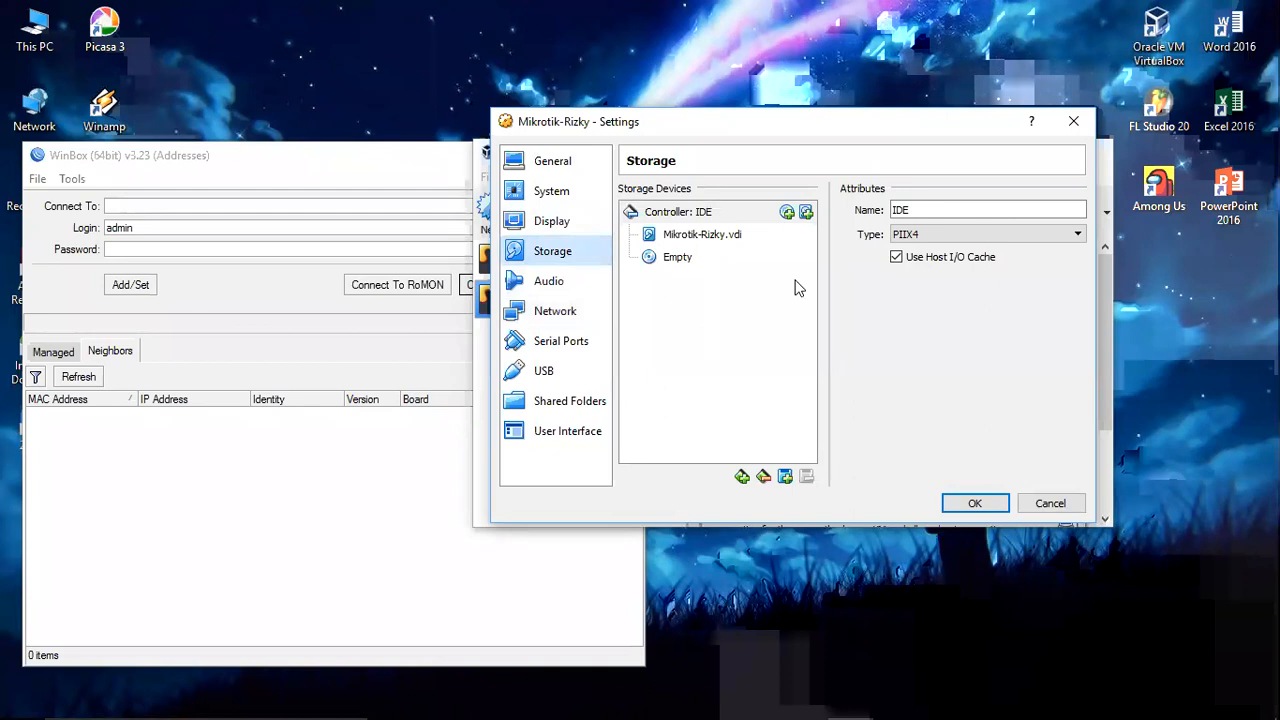
Step: Load mikrotik-6.45.8.iso into the empty optical drive, save the settings, and start the VM
click(680, 259)
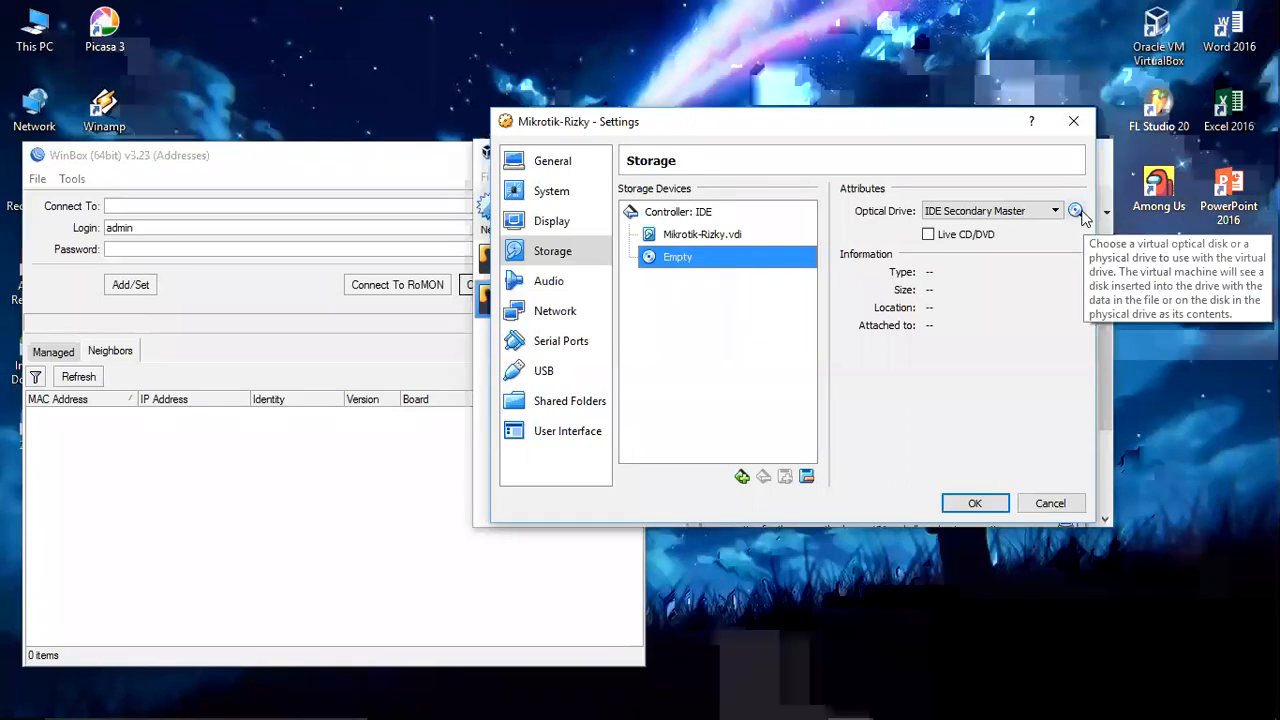
click(1077, 212)
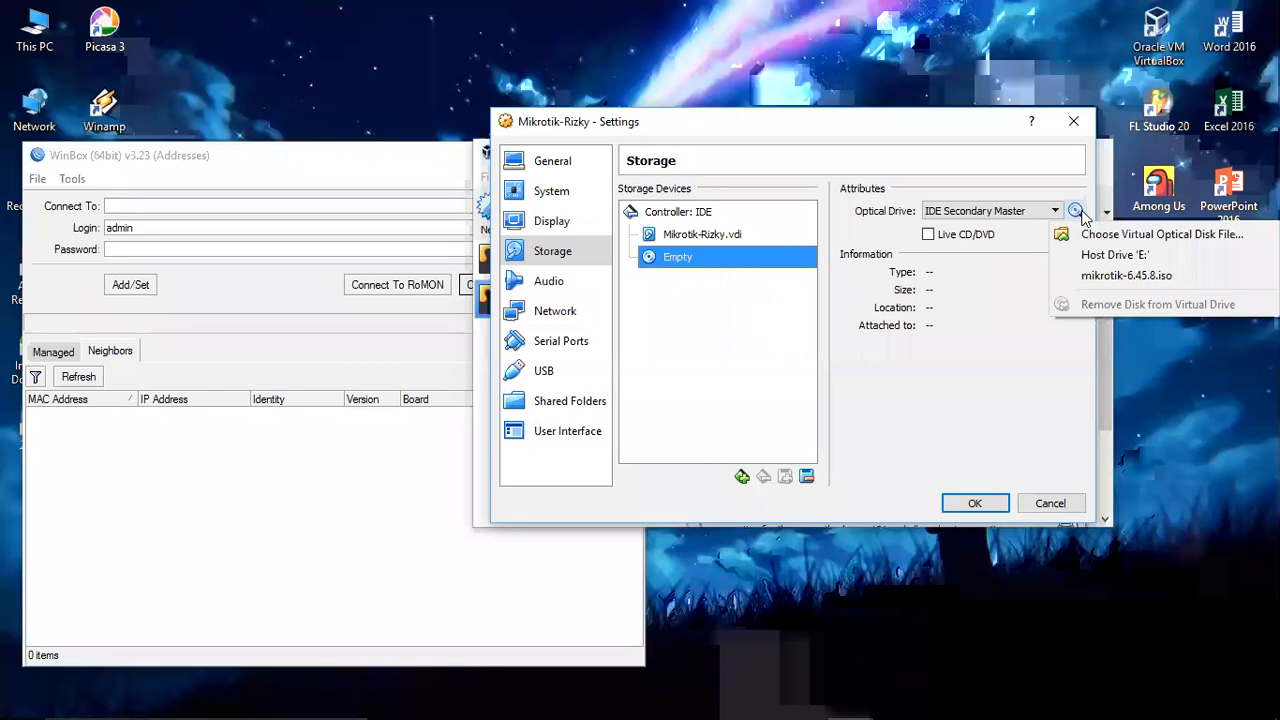
click(1113, 236)
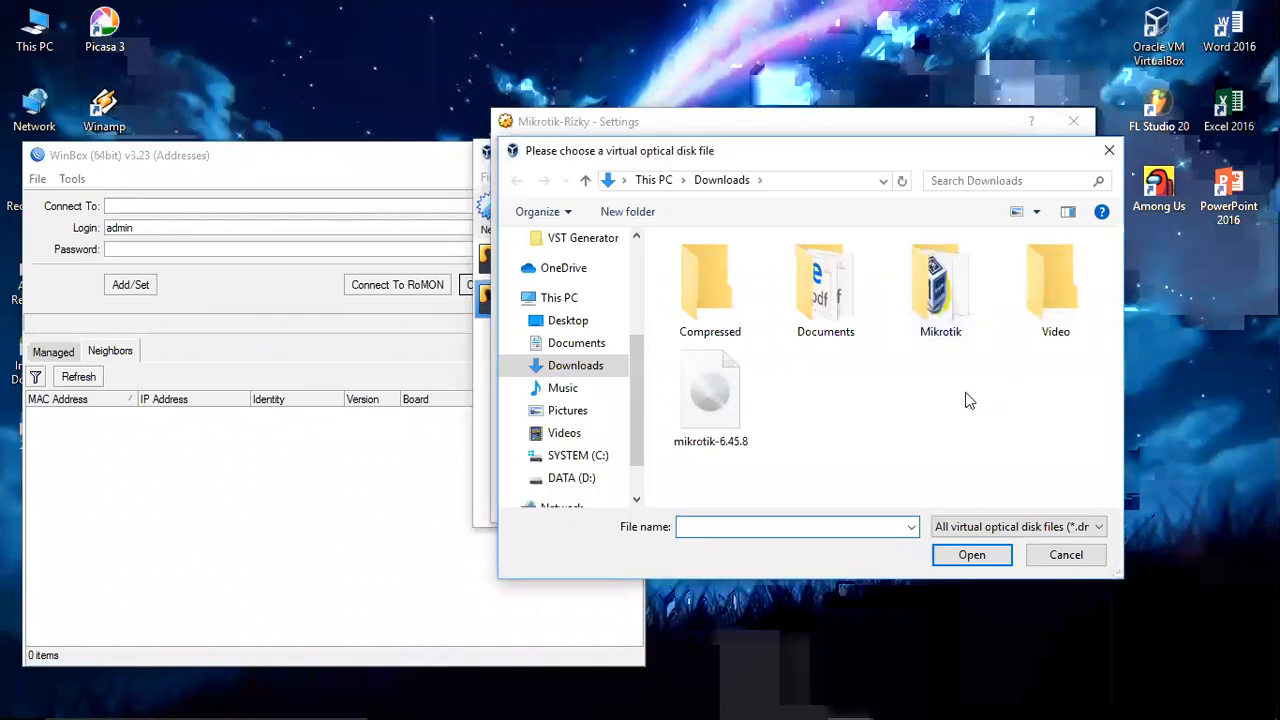
double_click(703, 399)
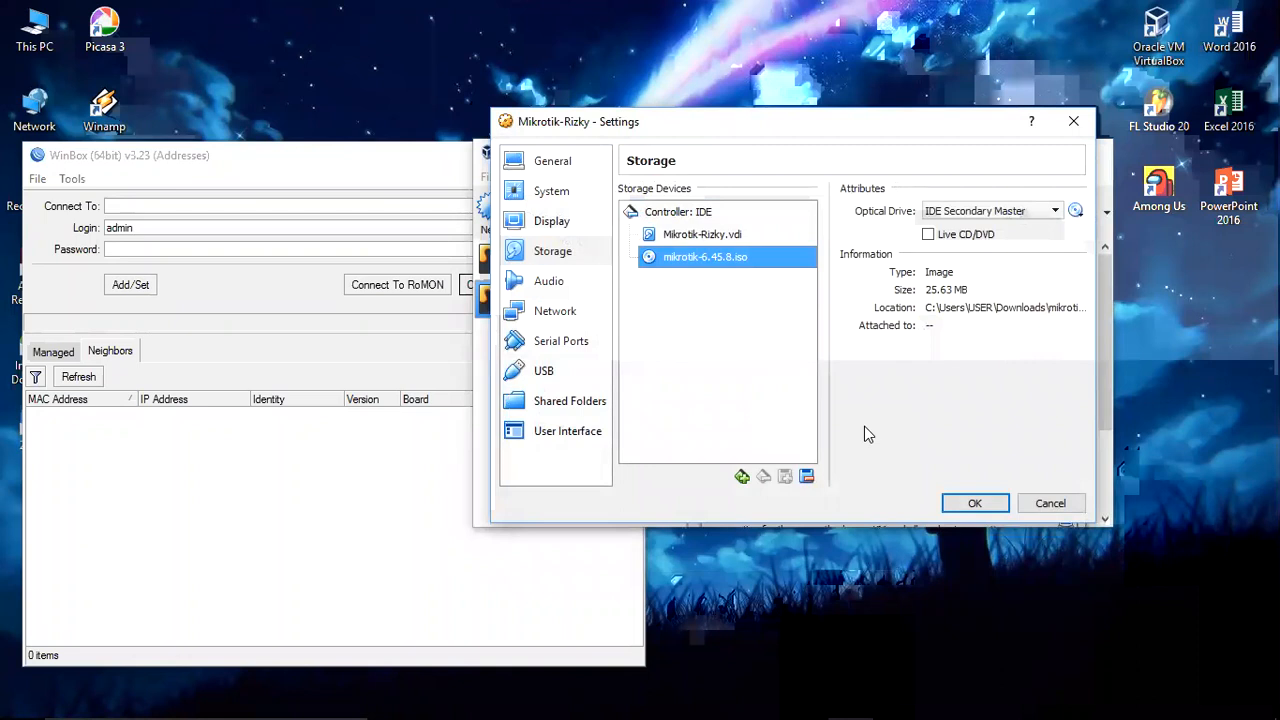
click(975, 504)
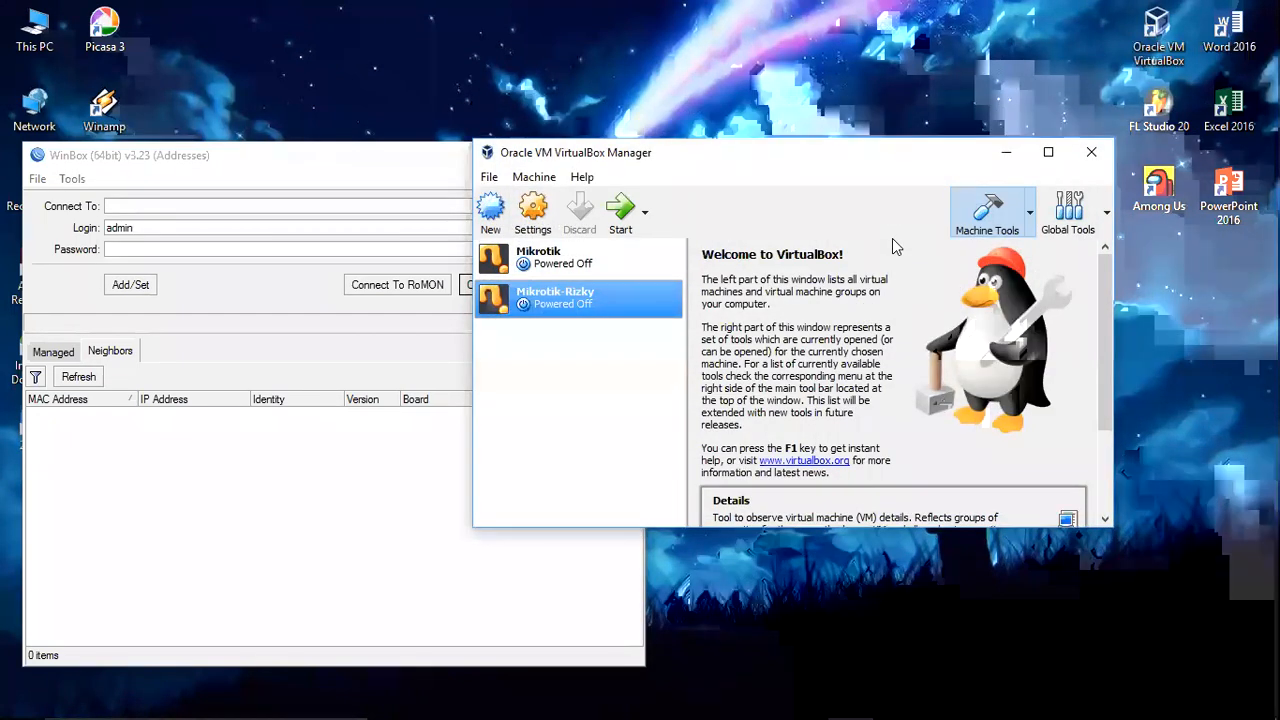
click(623, 210)
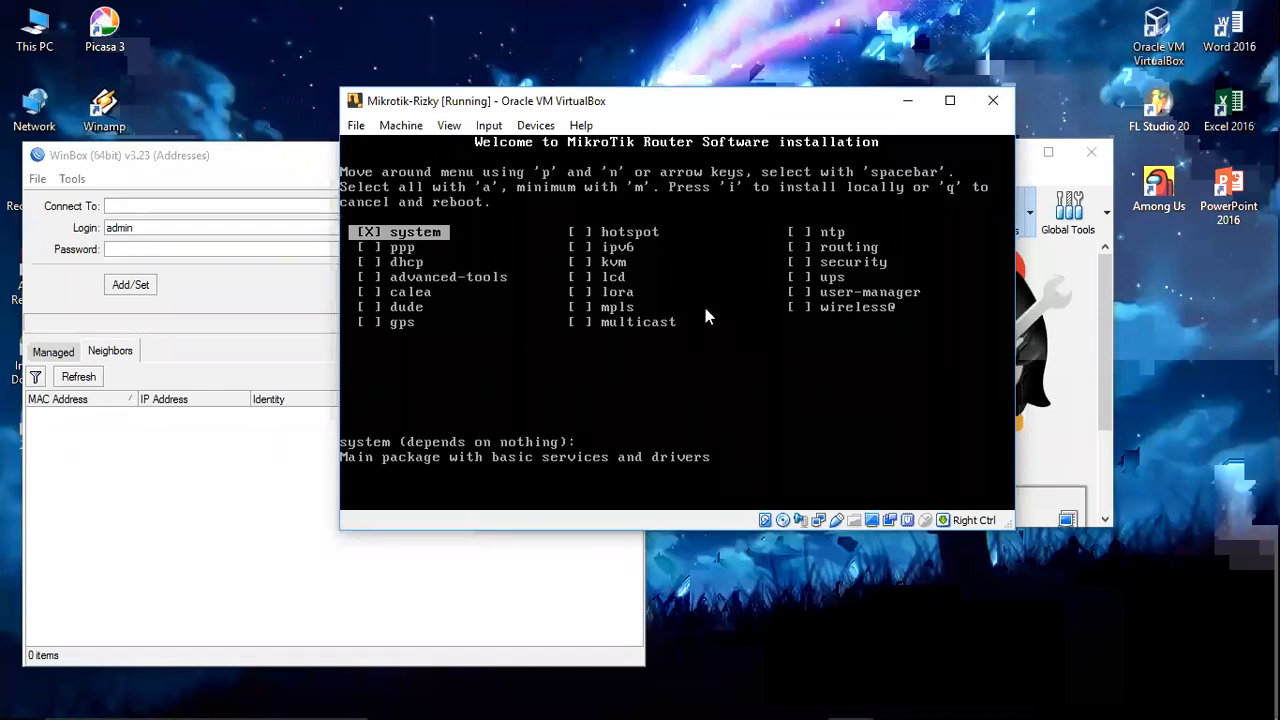
Step: Select all packages, install them without keeping old configuration, and reboot
key(a)
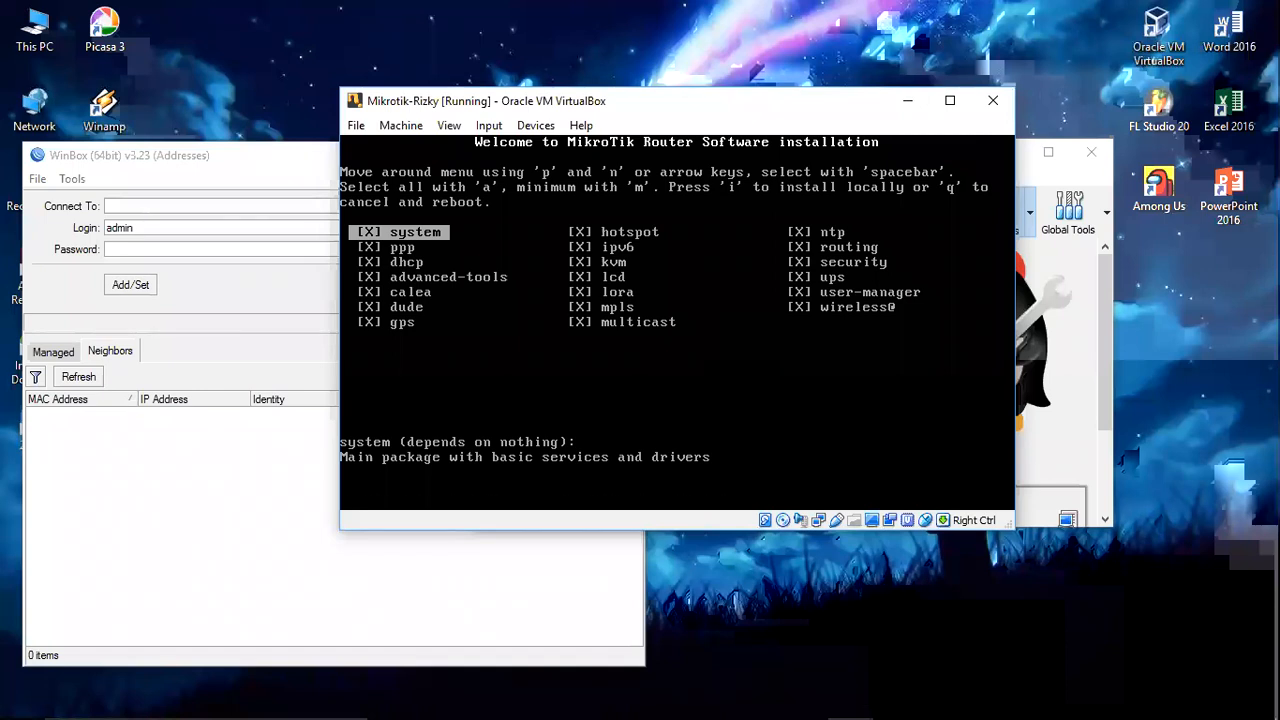
key(i)
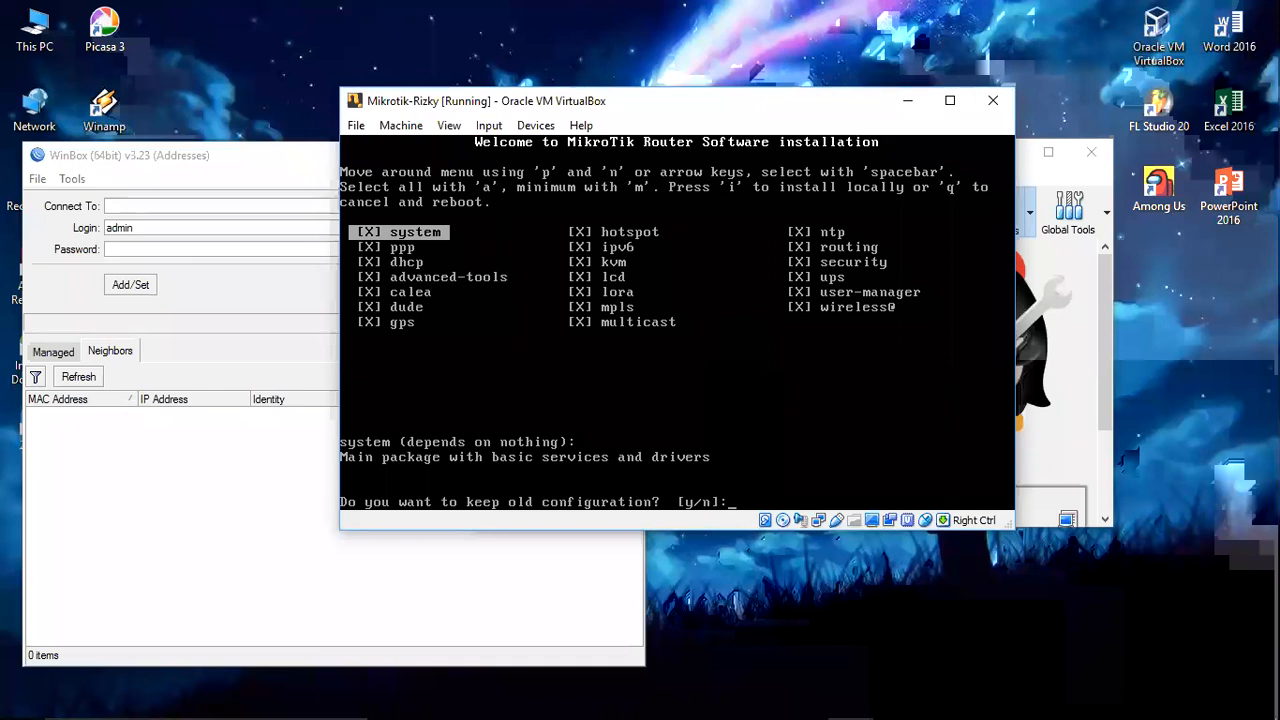
text(n]:)
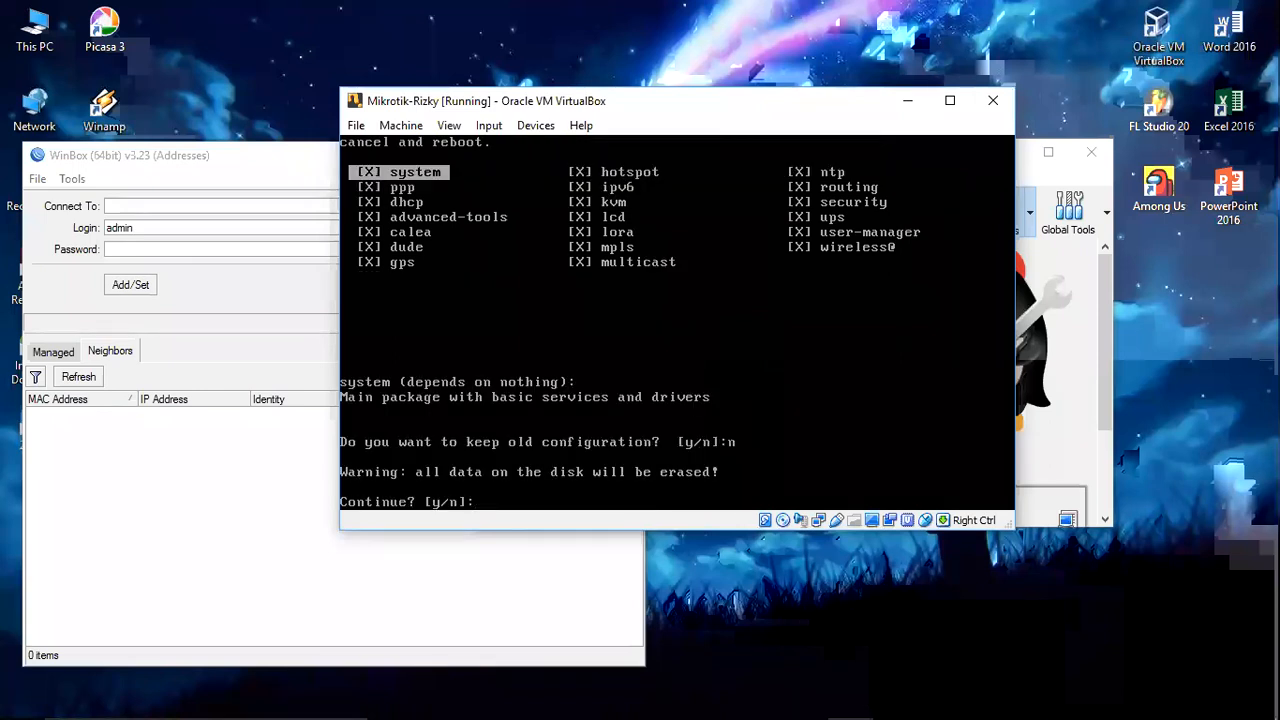
text(y)
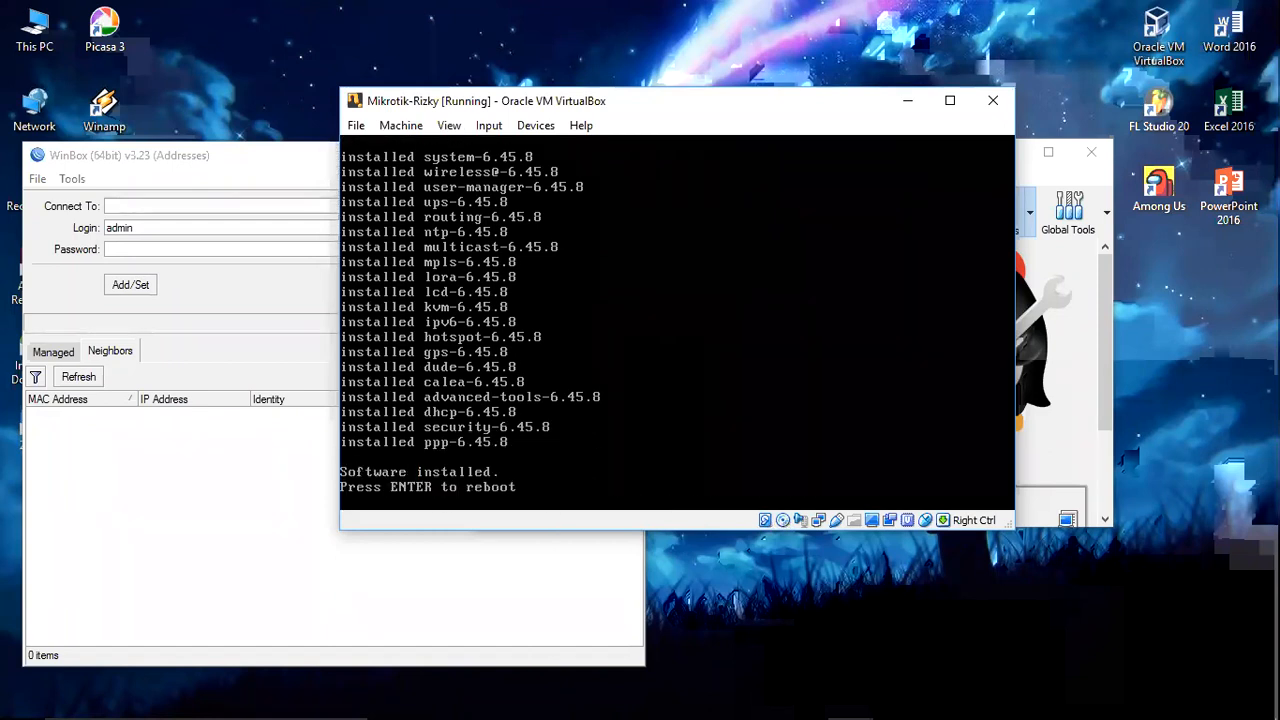
key(Return)
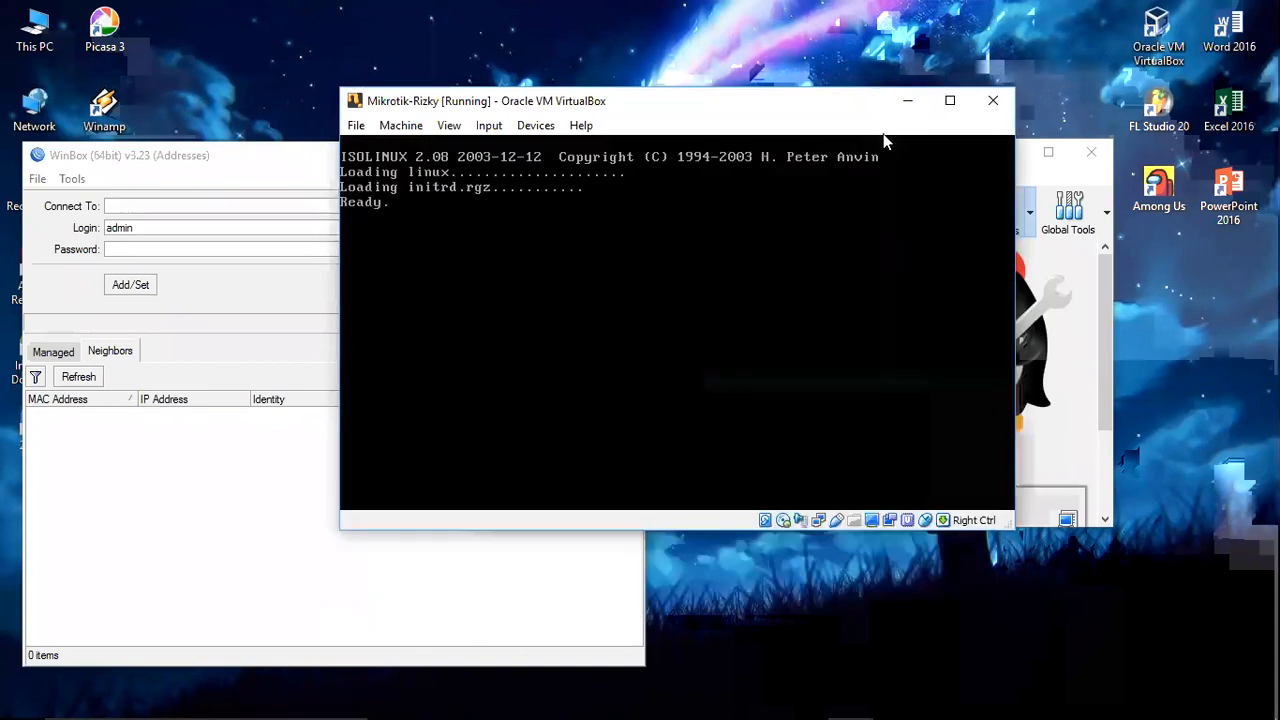
Step: Try ACPI shutdown twice, then close the Mikrotik-Rizky window saving its machine state
click(392, 131)
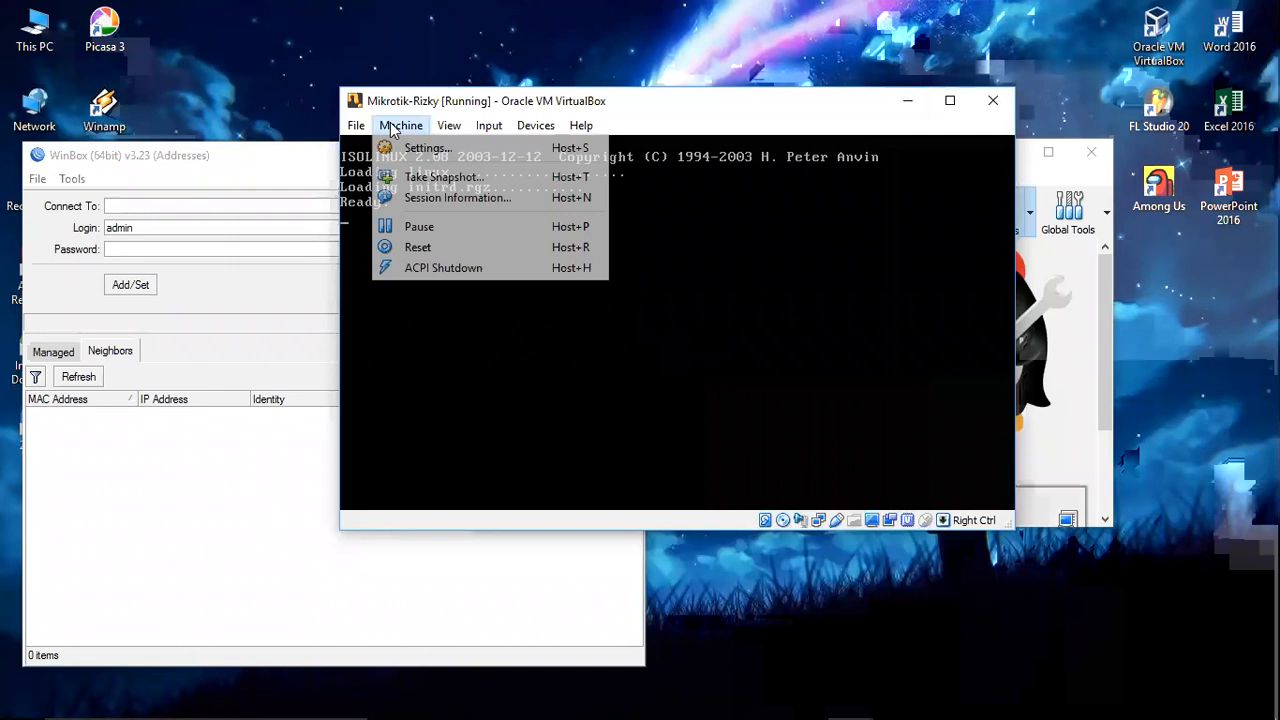
click(450, 268)
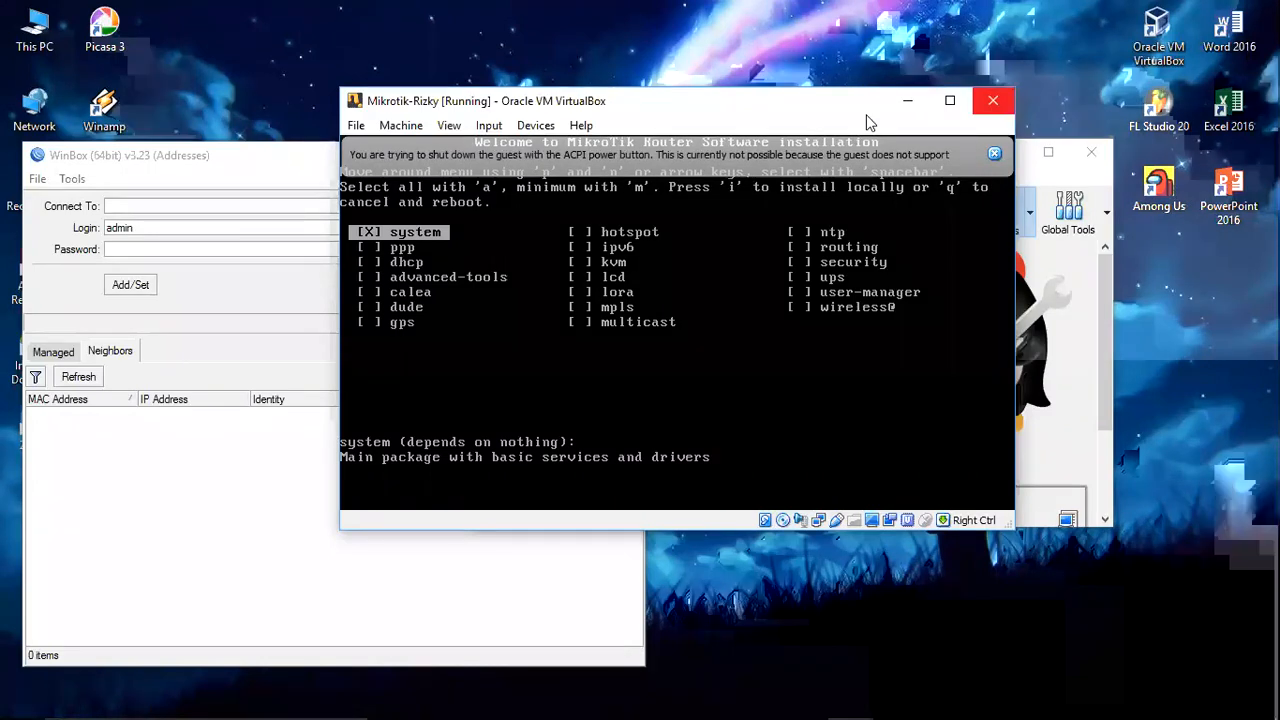
click(405, 127)
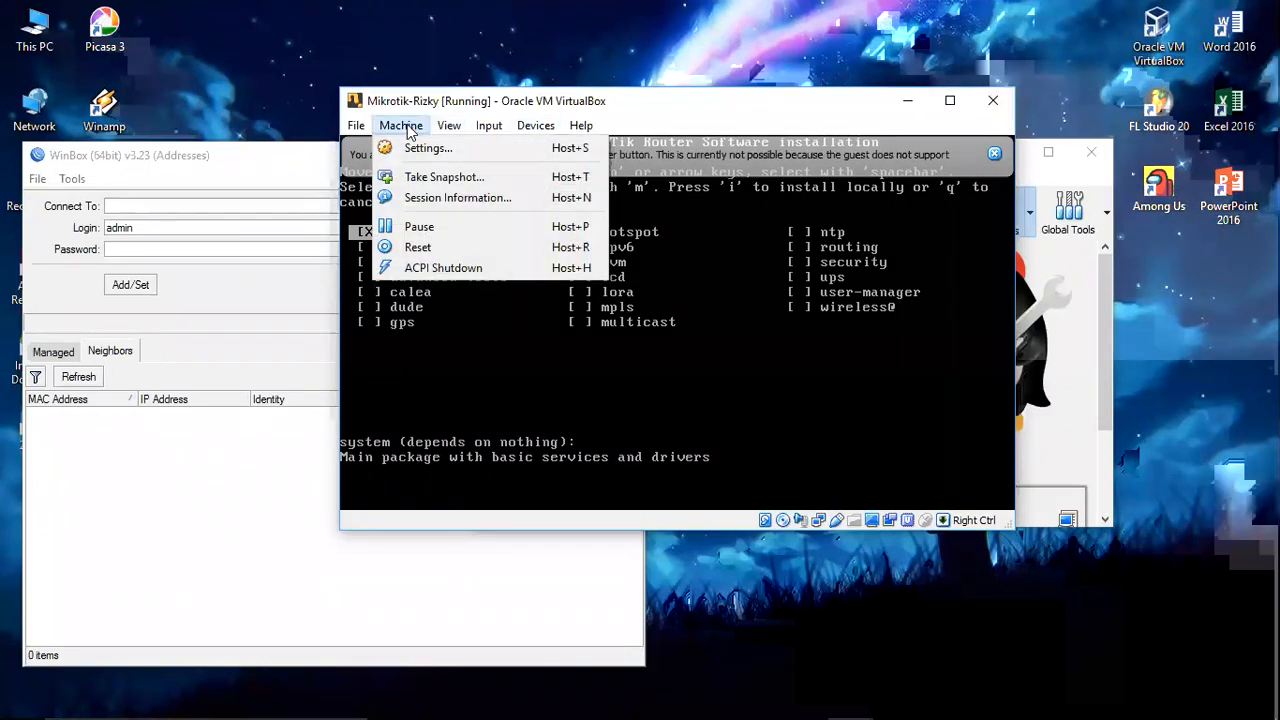
click(441, 270)
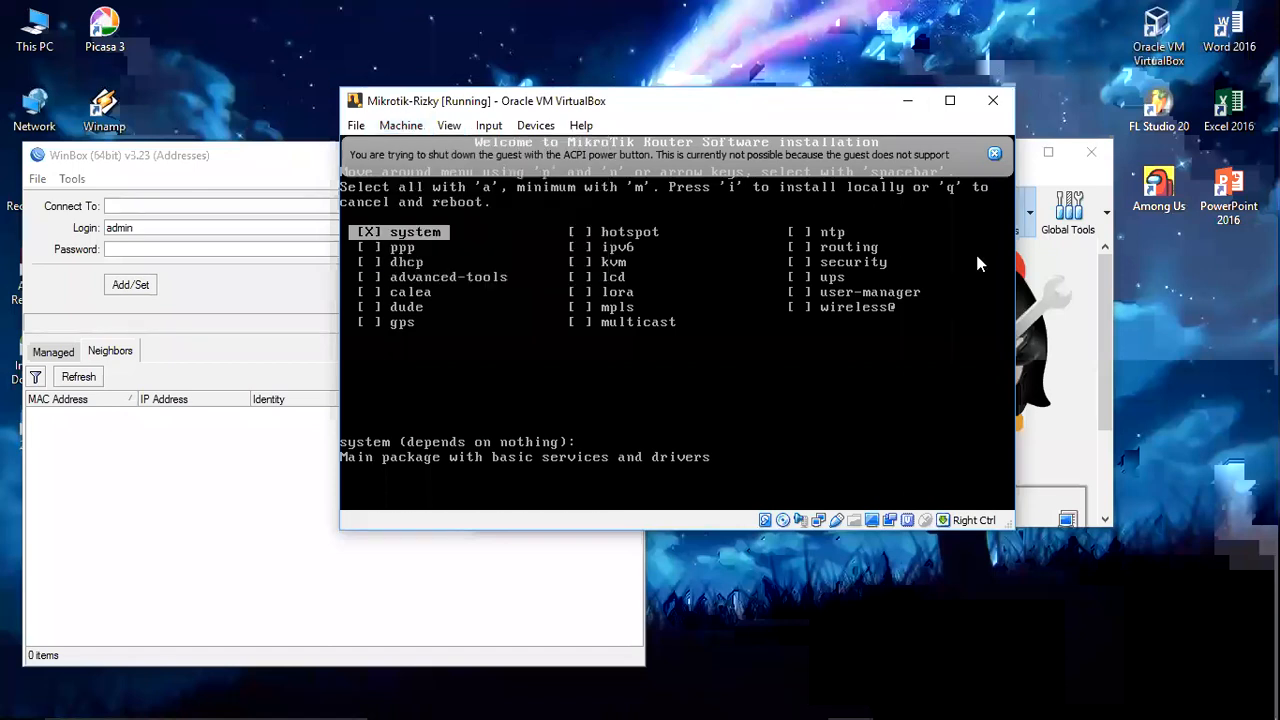
click(993, 104)
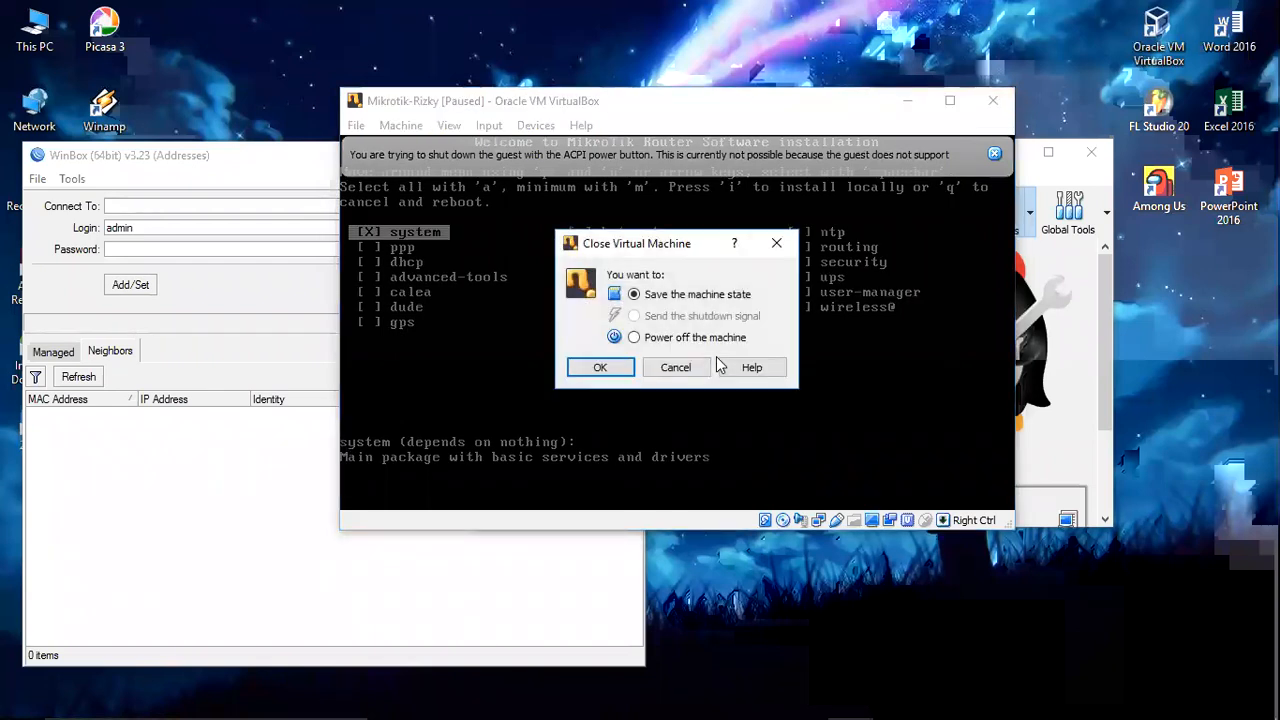
click(614, 367)
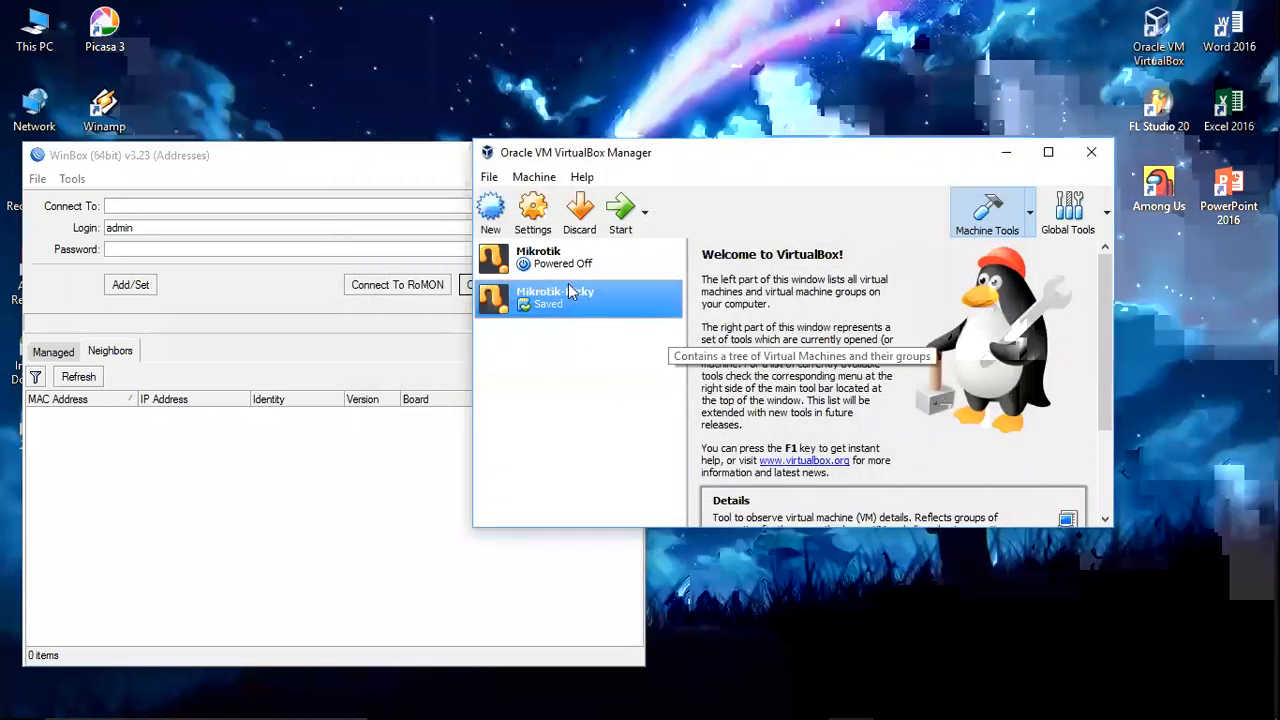
Step: Inspect the Mikrotik-Rizky.vdi and mikrotik-6.45.8.iso storage entries, cancel unchanged, and show its details
click(532, 212)
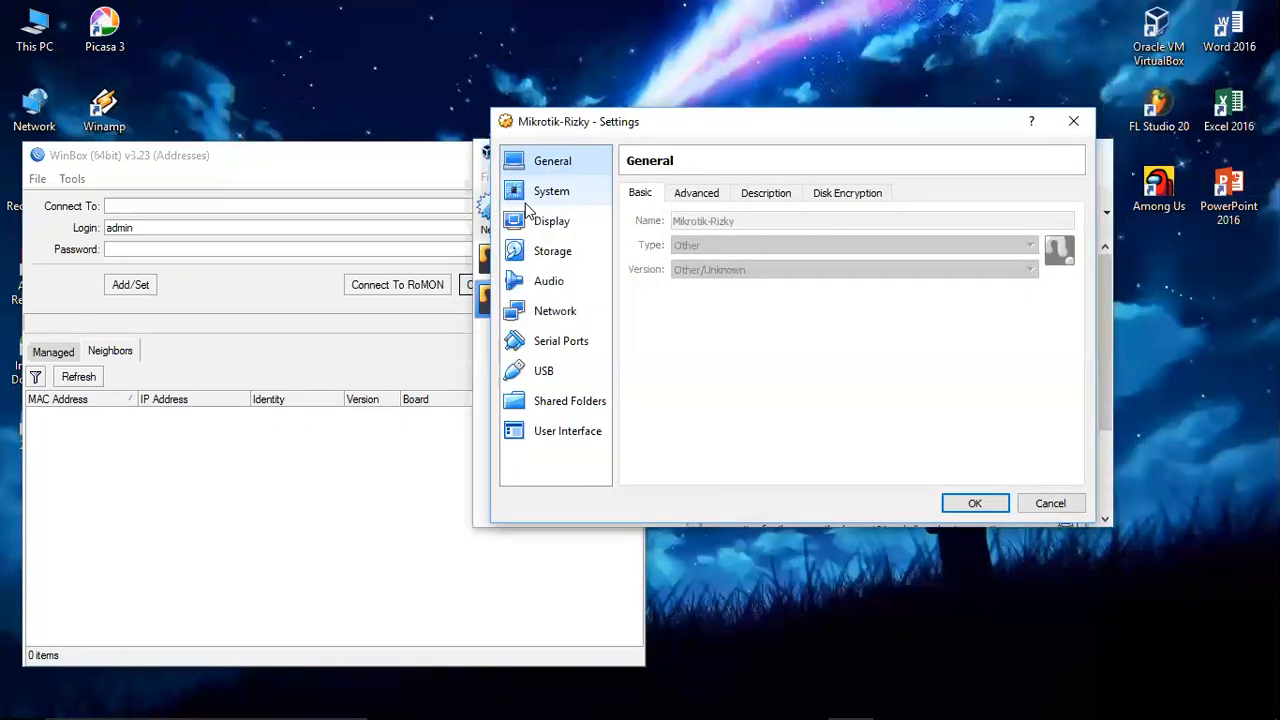
click(569, 254)
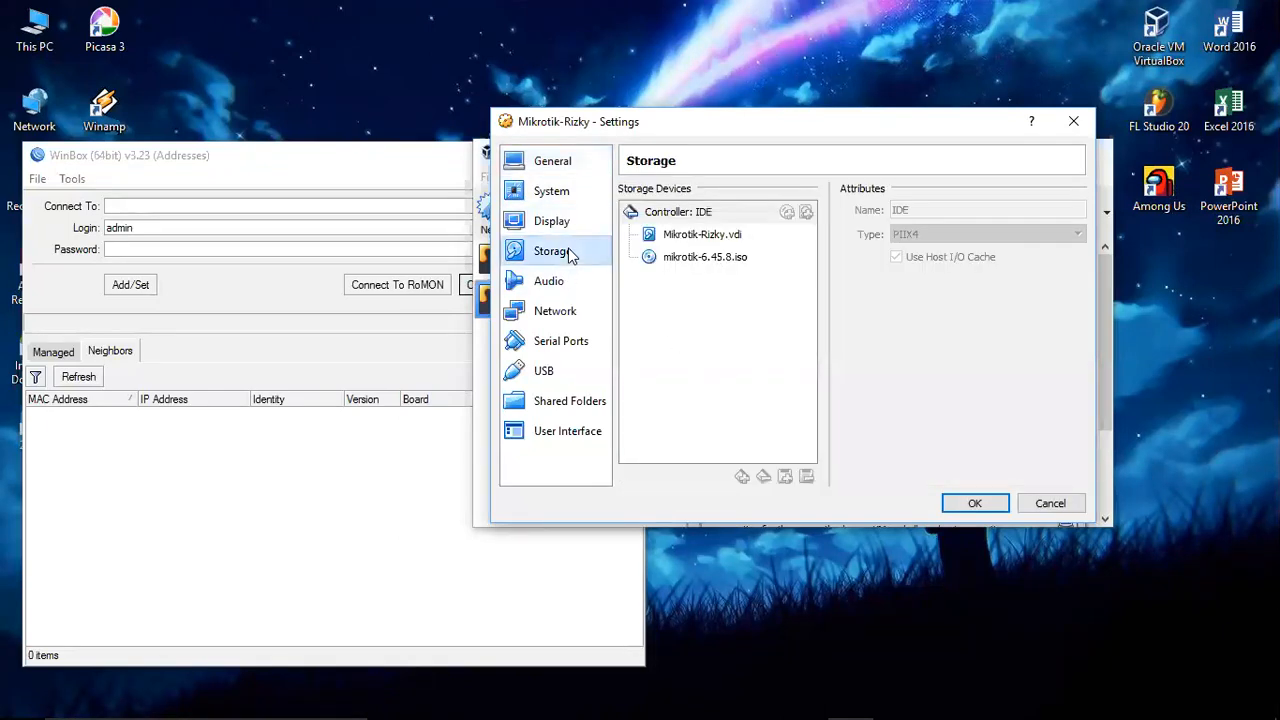
click(743, 260)
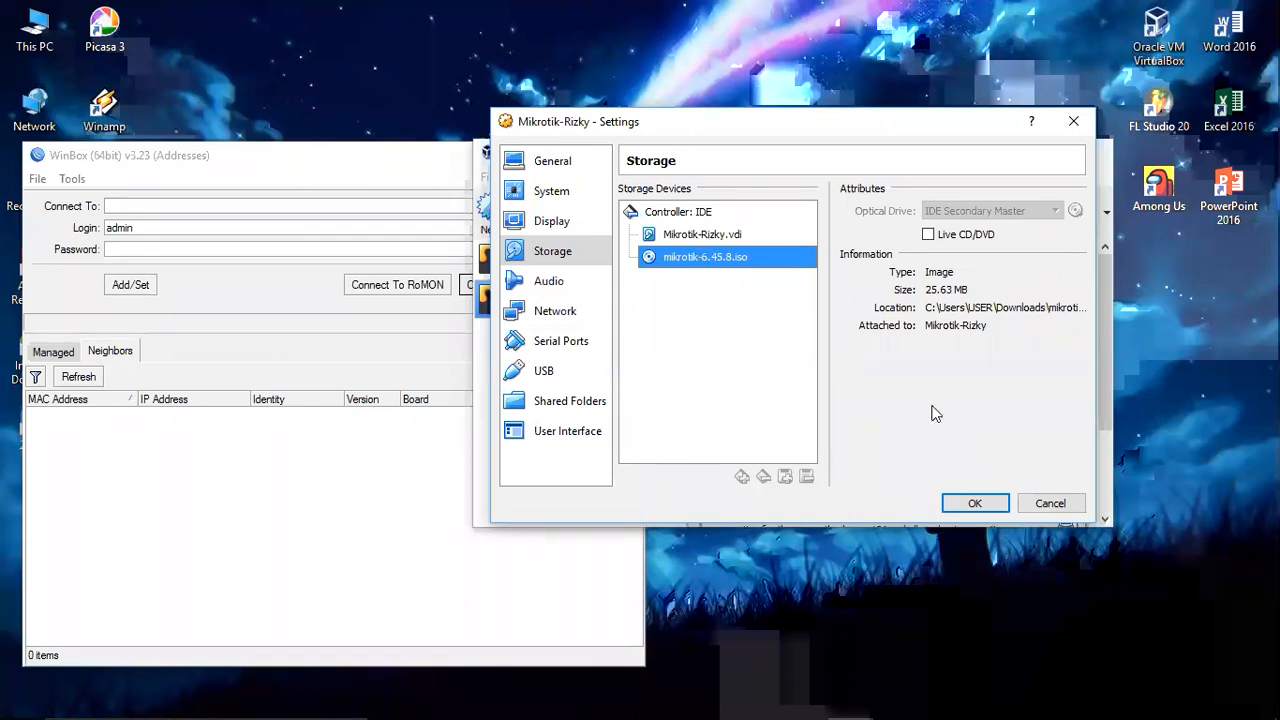
click(727, 237)
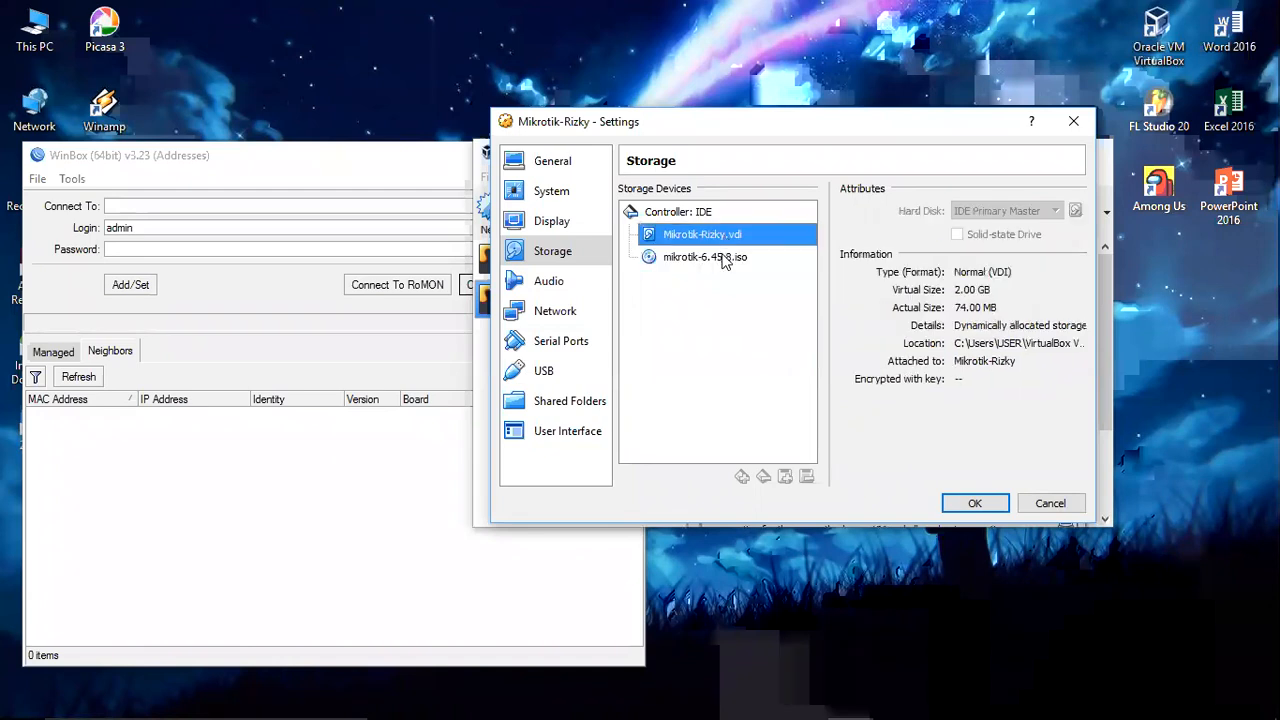
click(724, 258)
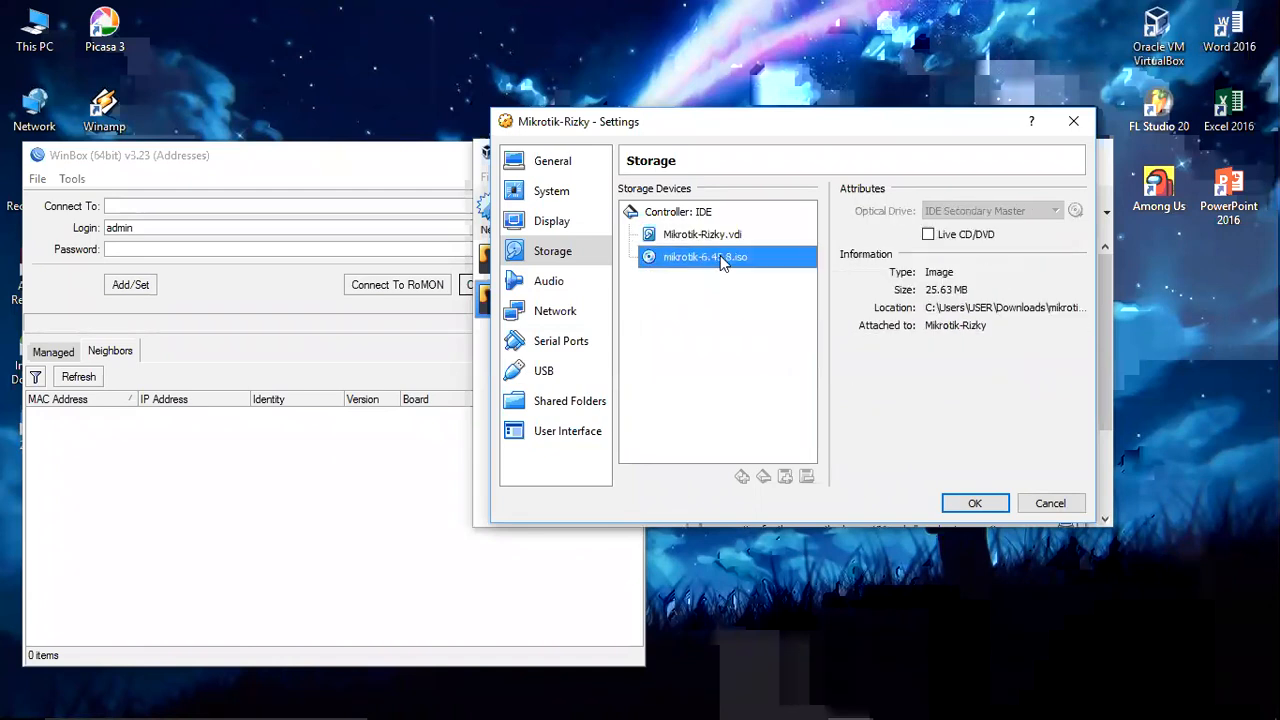
right_click(720, 255)
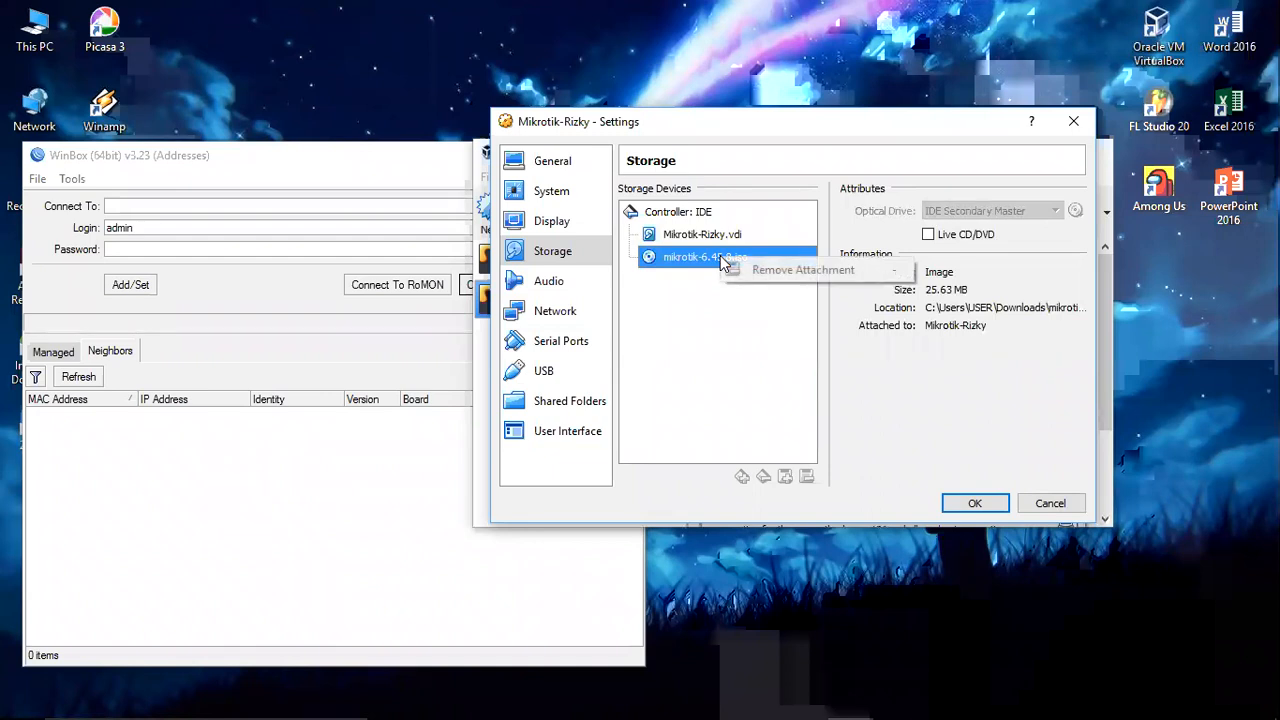
click(777, 318)
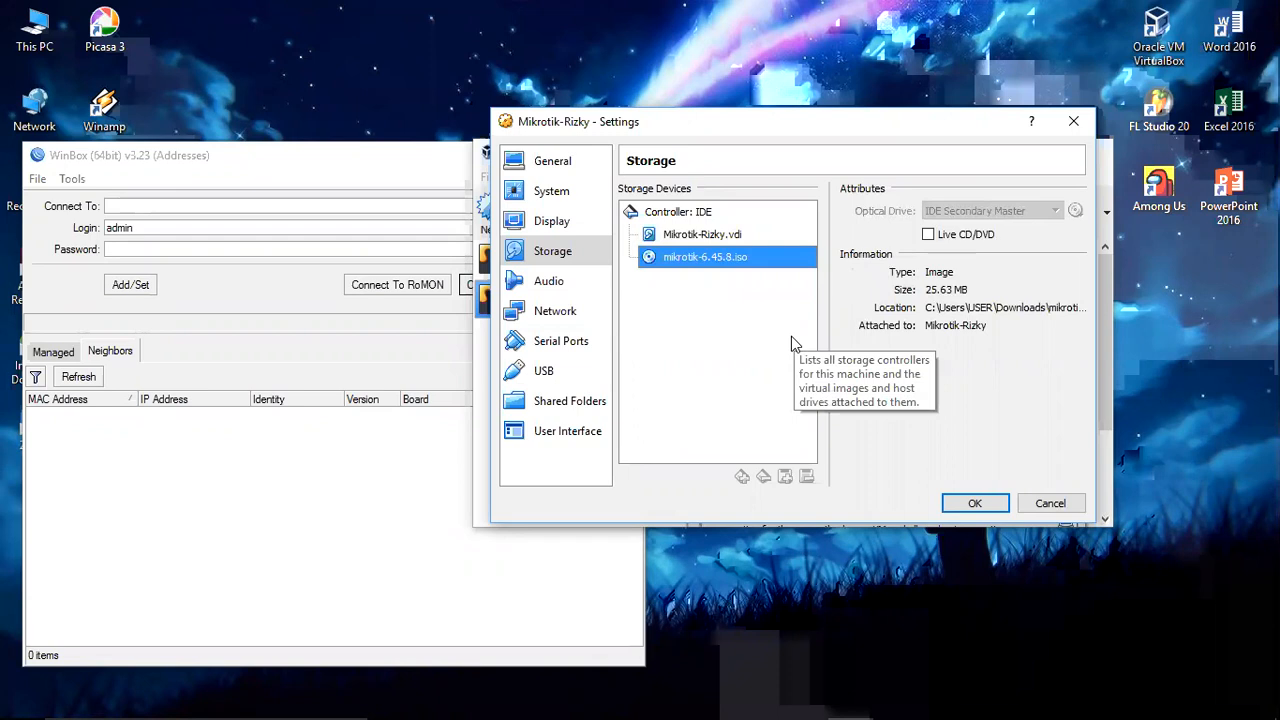
click(1052, 503)
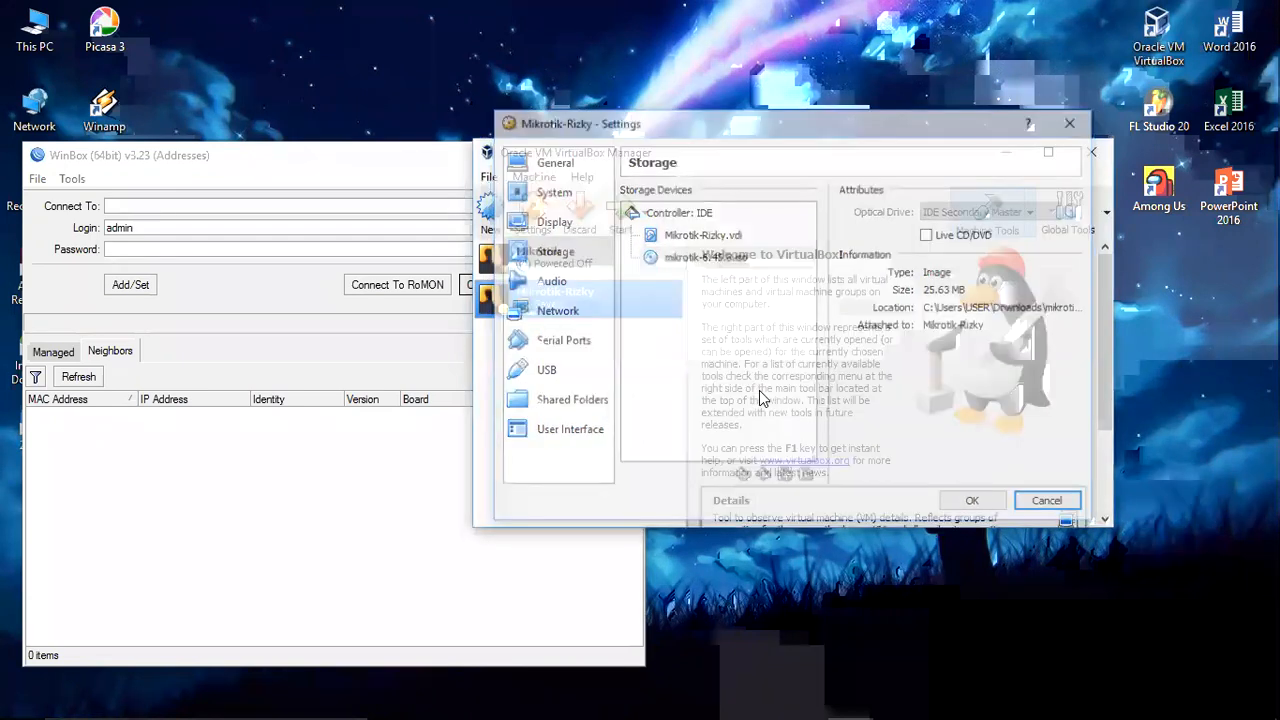
click(1065, 513)
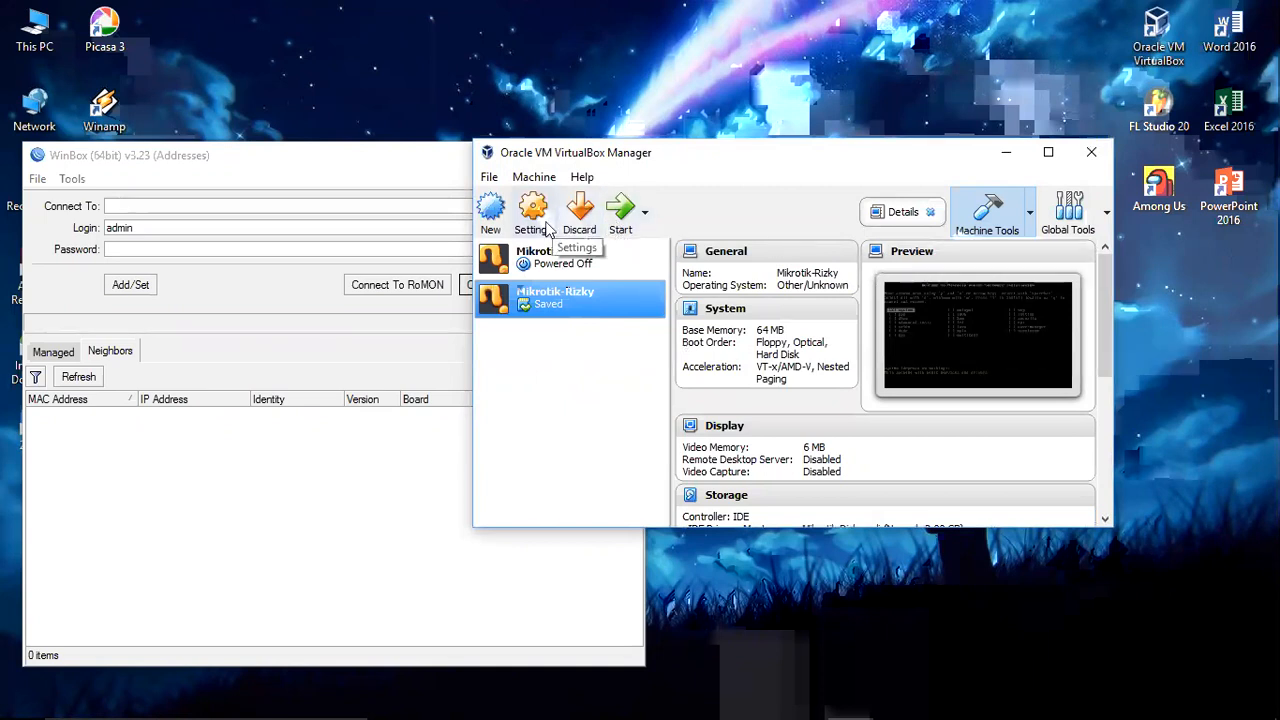
right_click(627, 291)
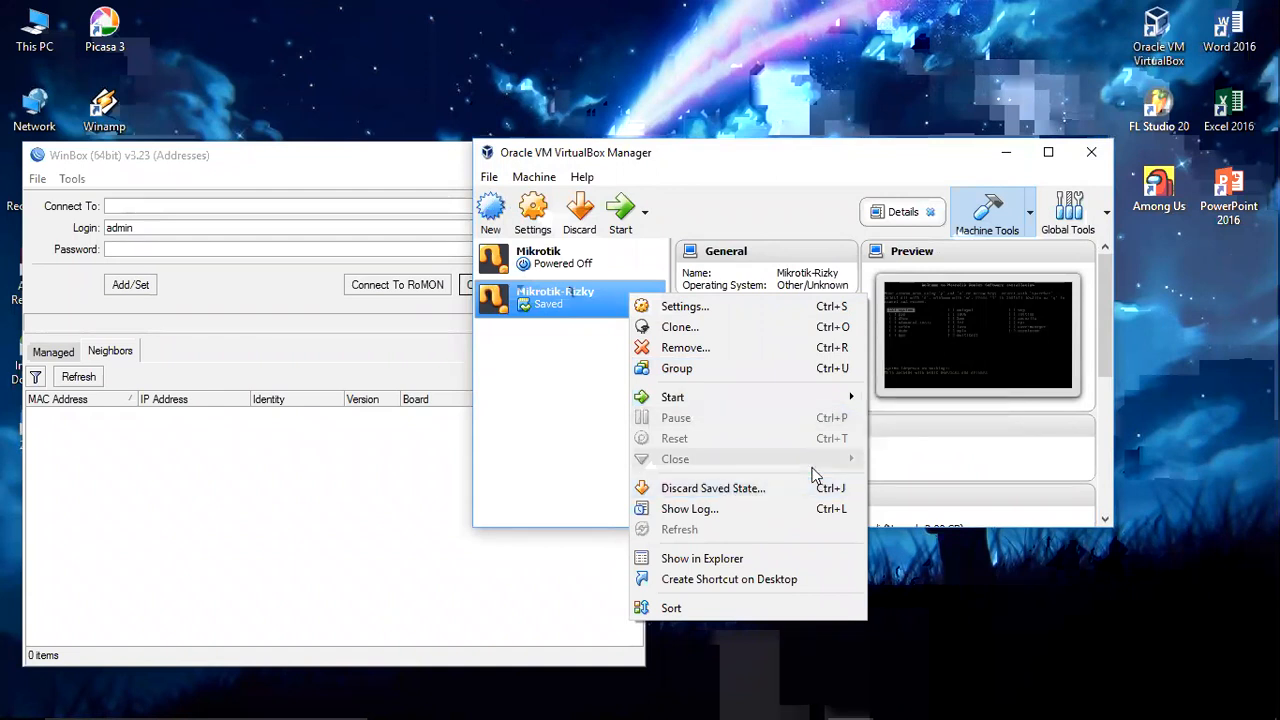
mouse_move(826, 405)
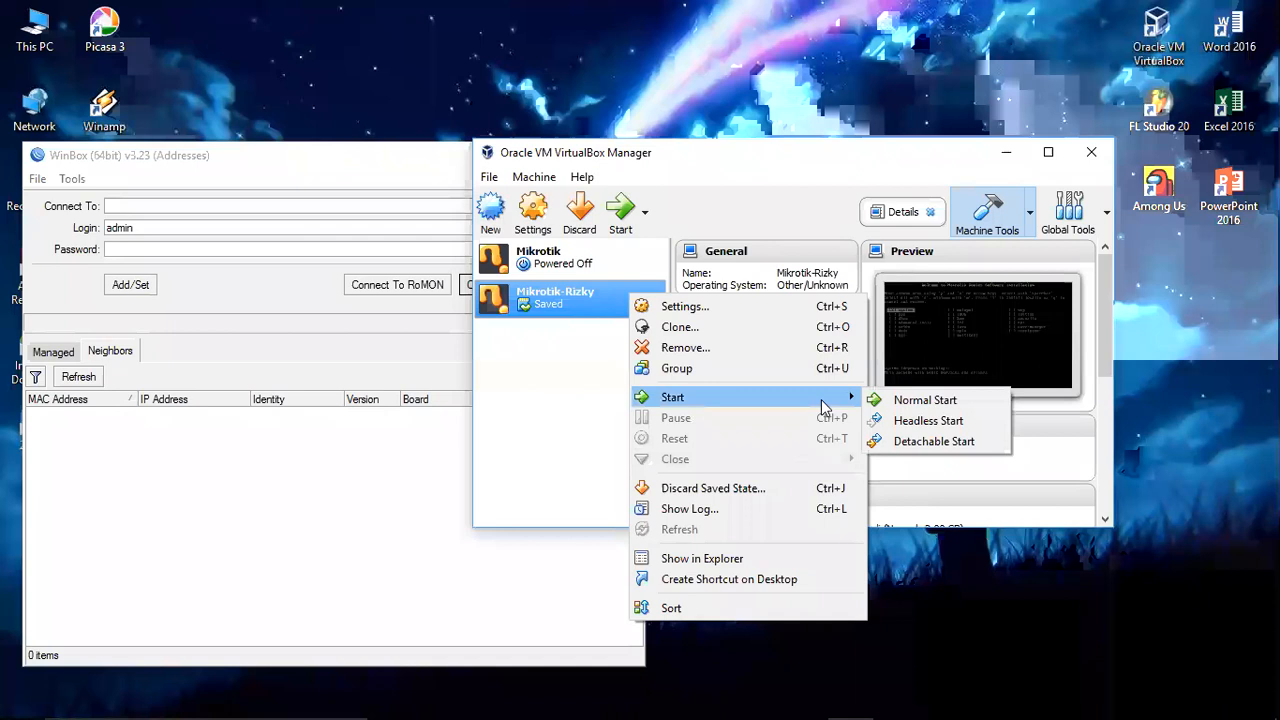
click(549, 328)
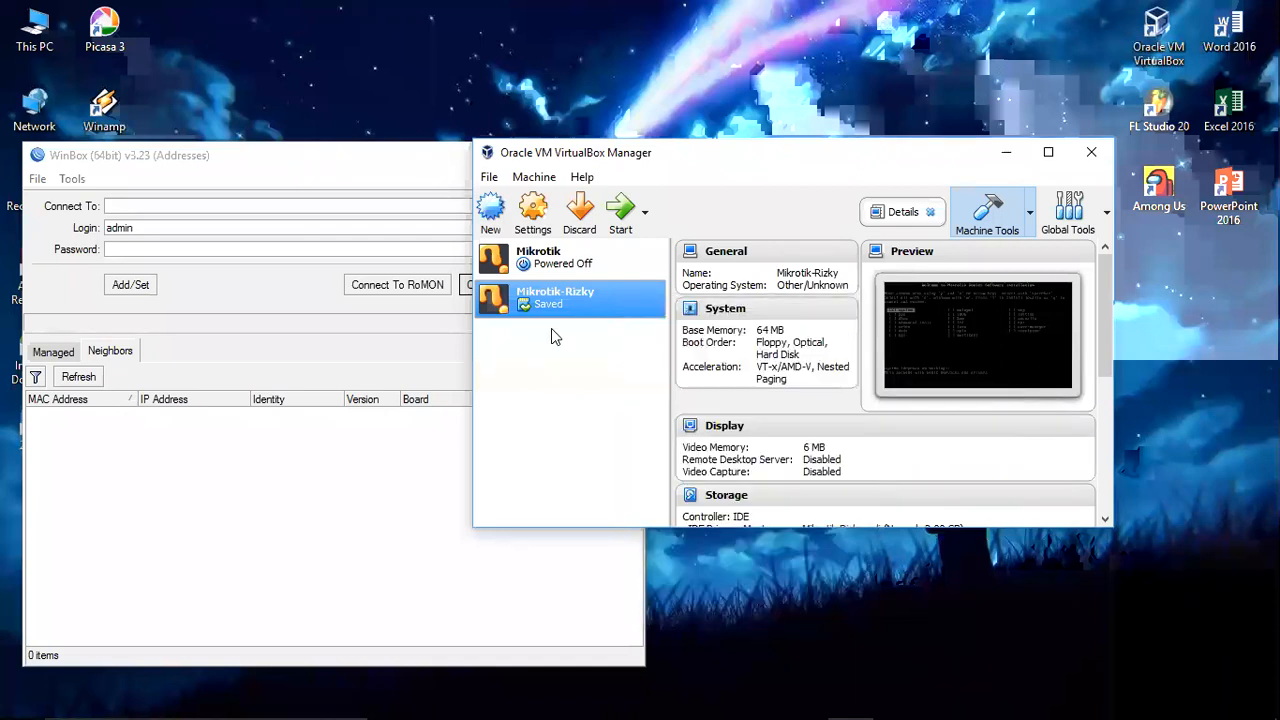
click(537, 220)
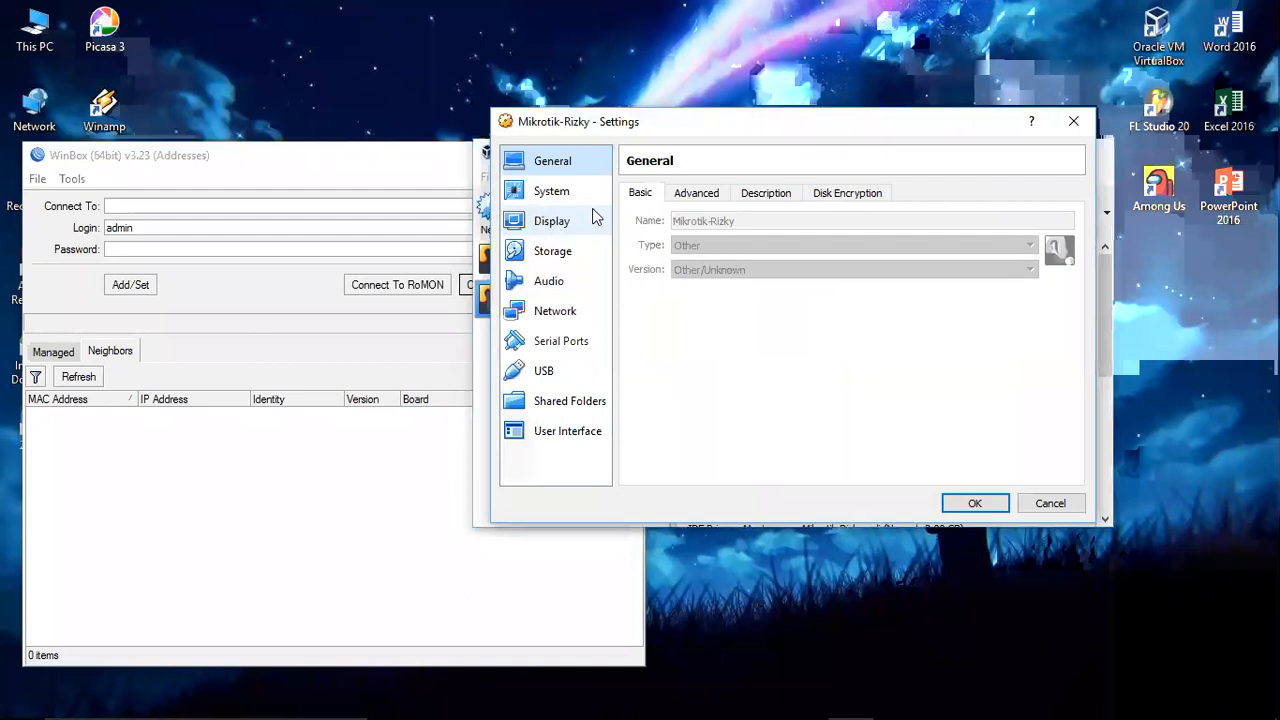
click(560, 251)
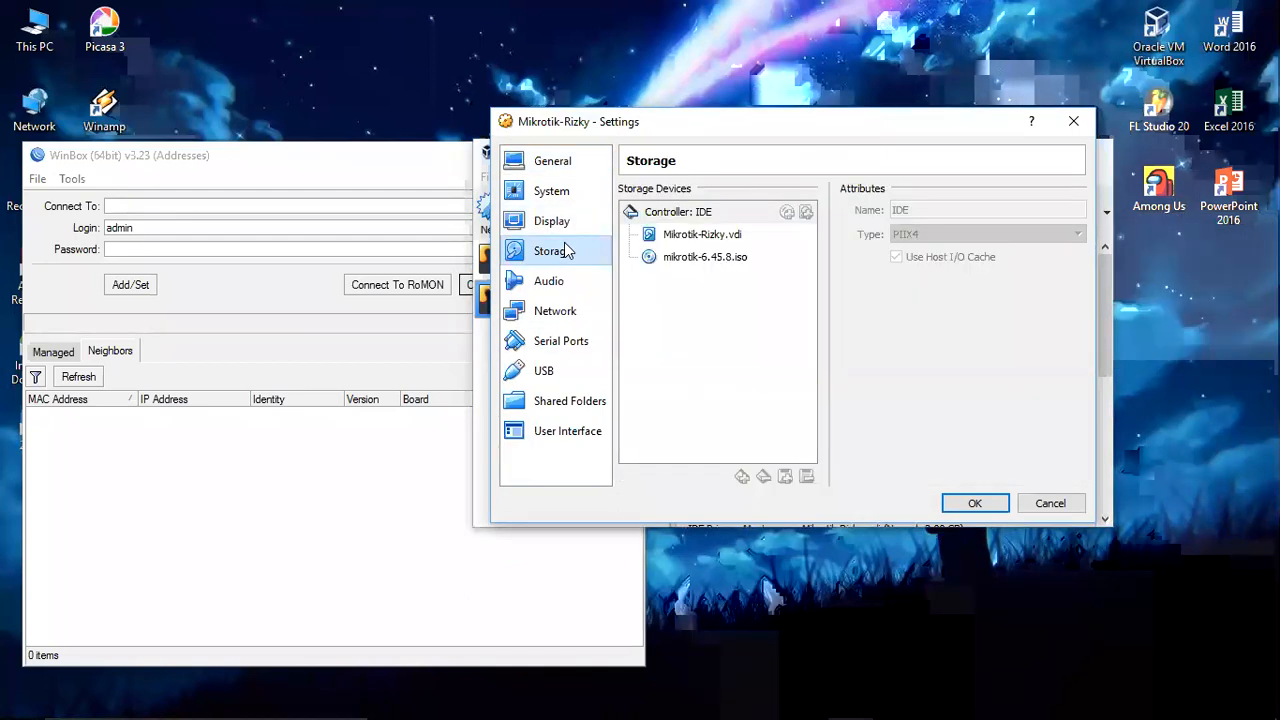
click(716, 256)
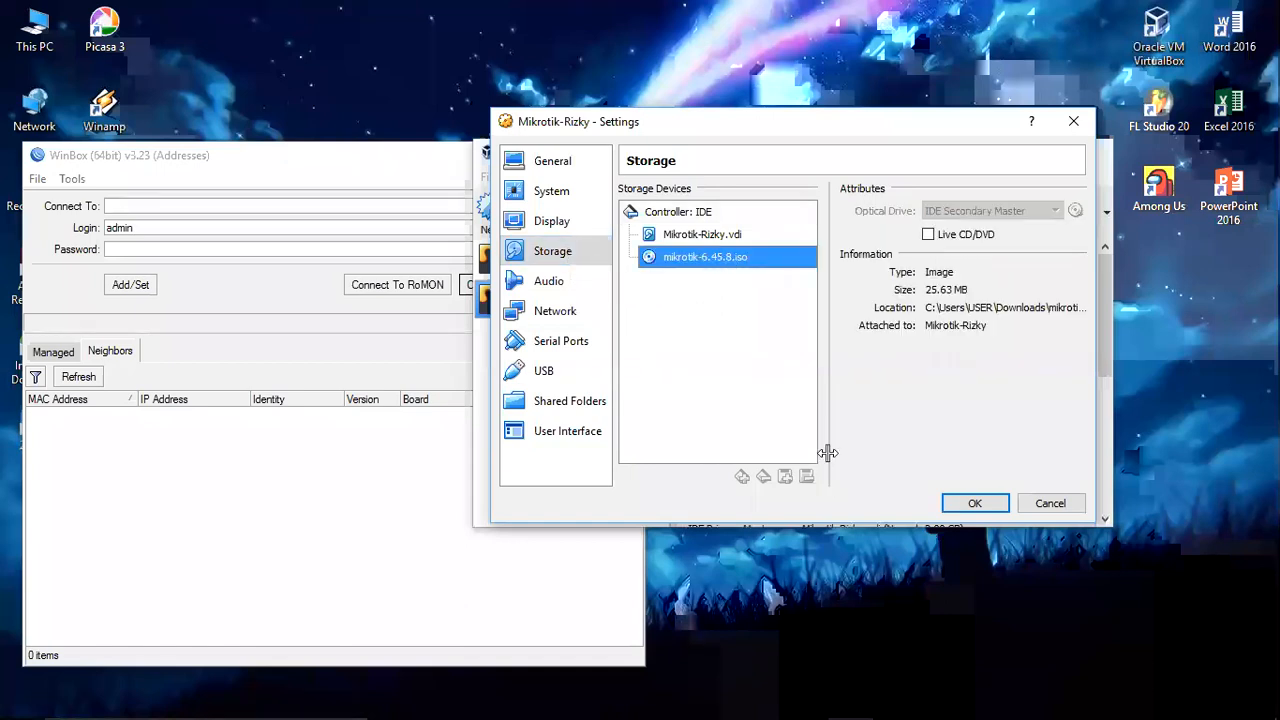
click(1078, 508)
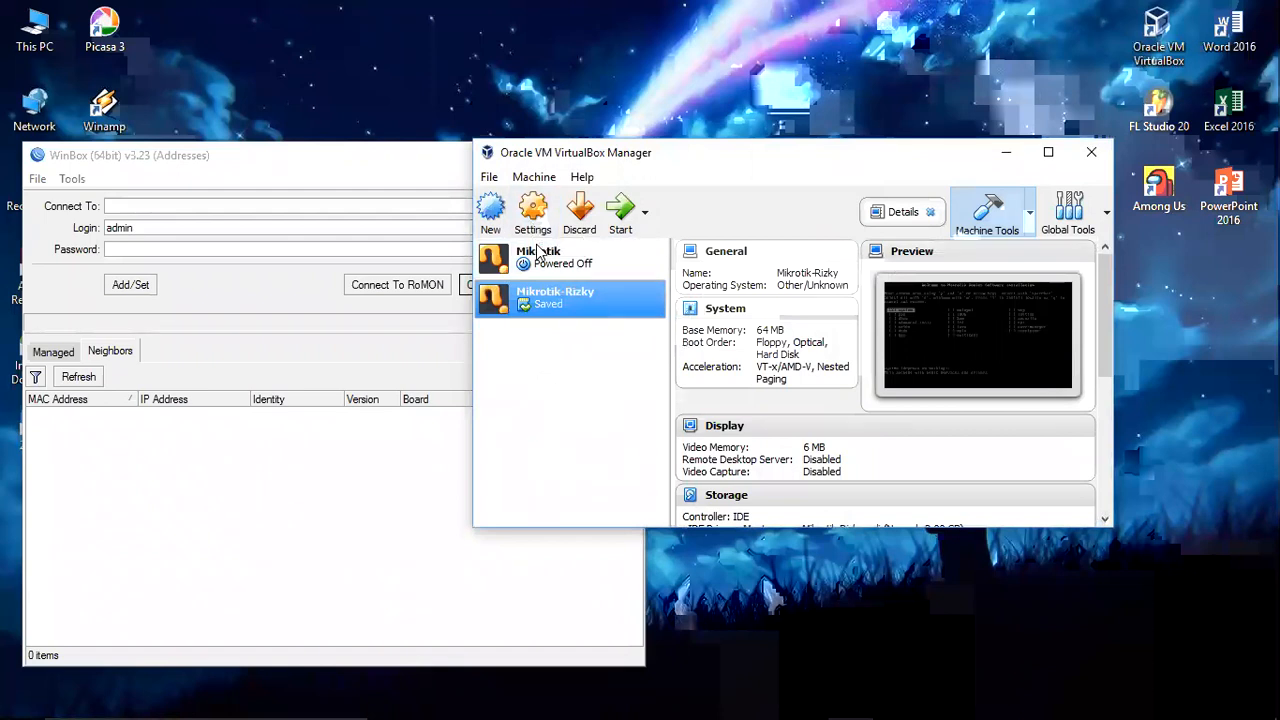
Step: Start Mikrotik-Rizky, then close its window choosing 'Power off the machine'
click(618, 207)
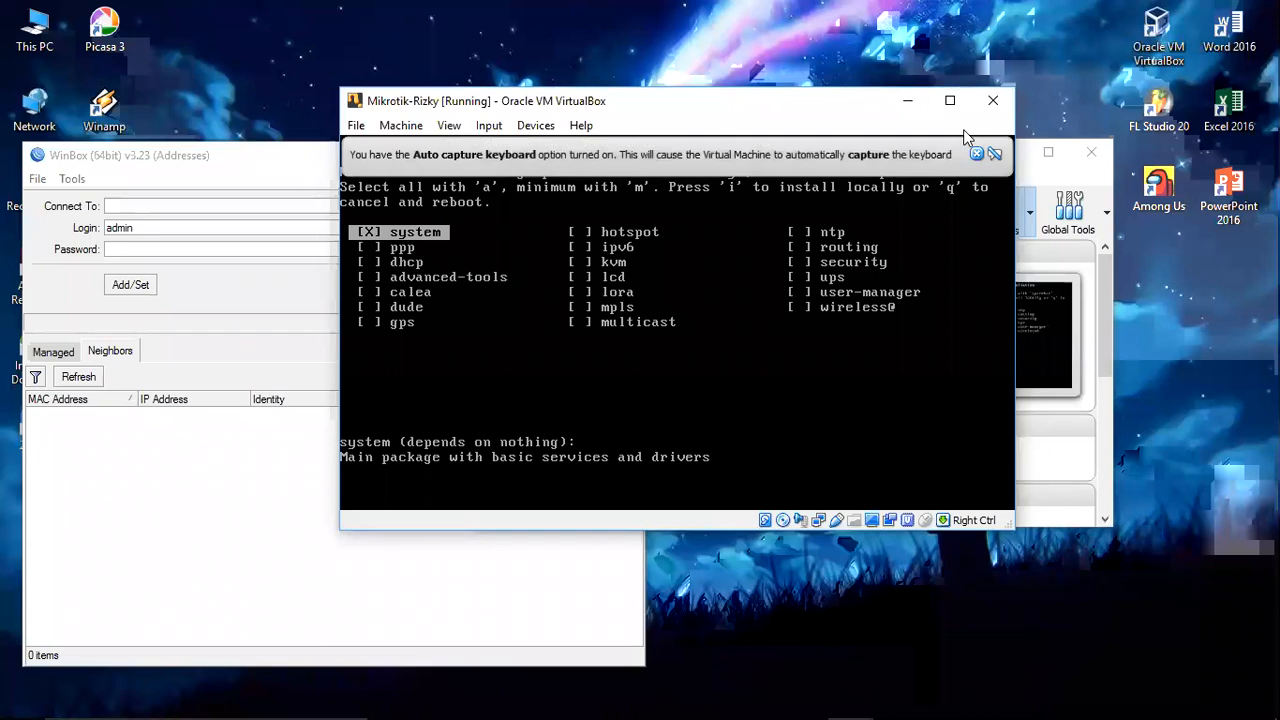
click(993, 101)
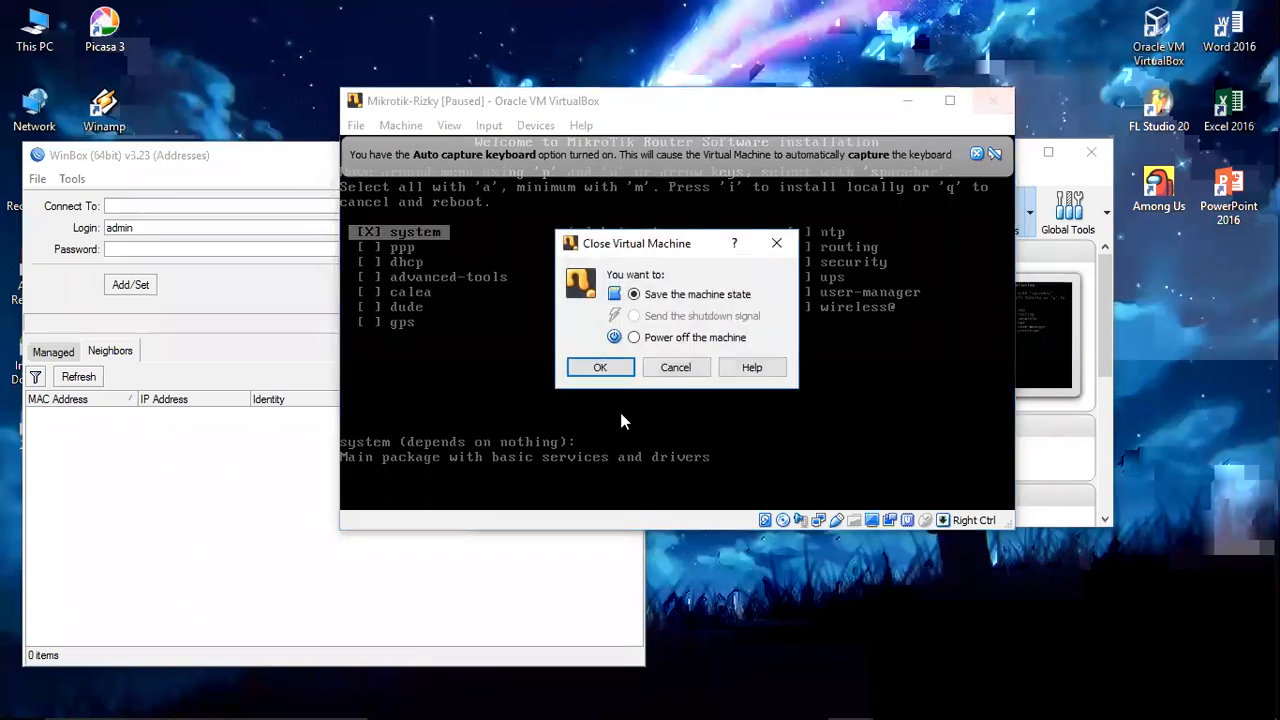
click(635, 338)
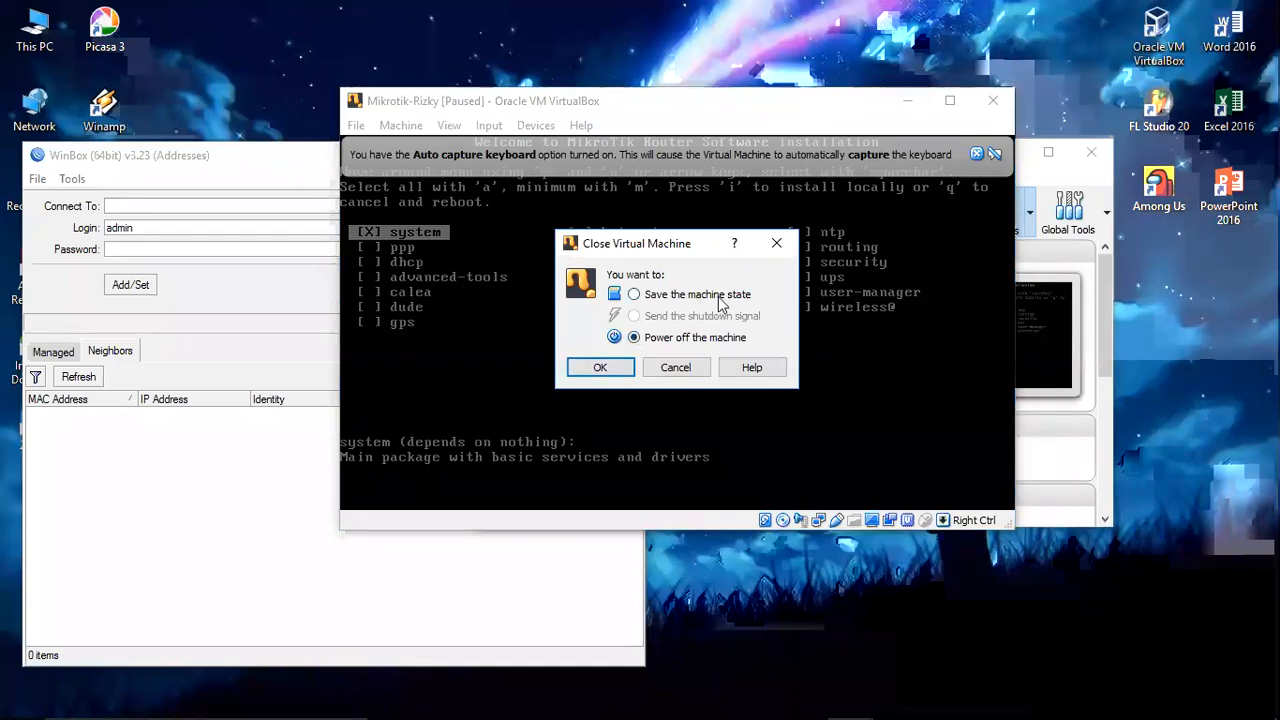
click(612, 368)
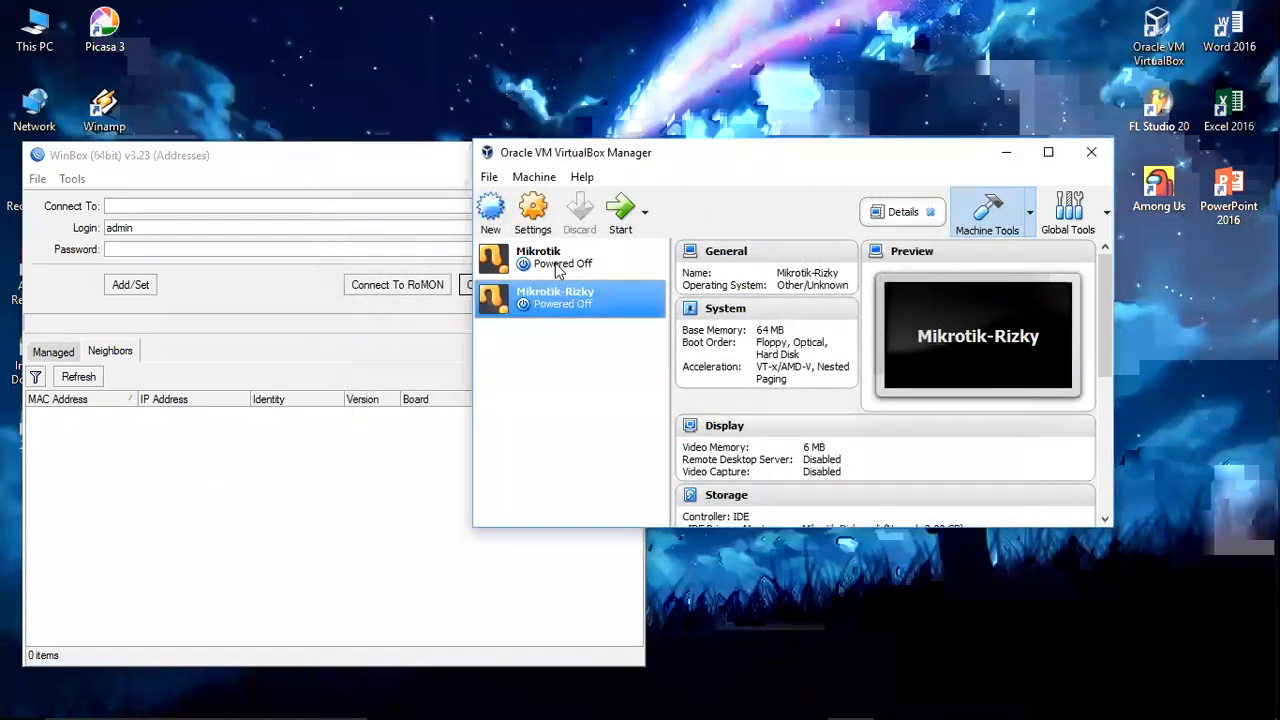
Step: Remove the mikrotik-6.45.8.iso attachment from Mikrotik-Rizky's storage, keeping only Mikrotik-Rizky.vdi
click(537, 210)
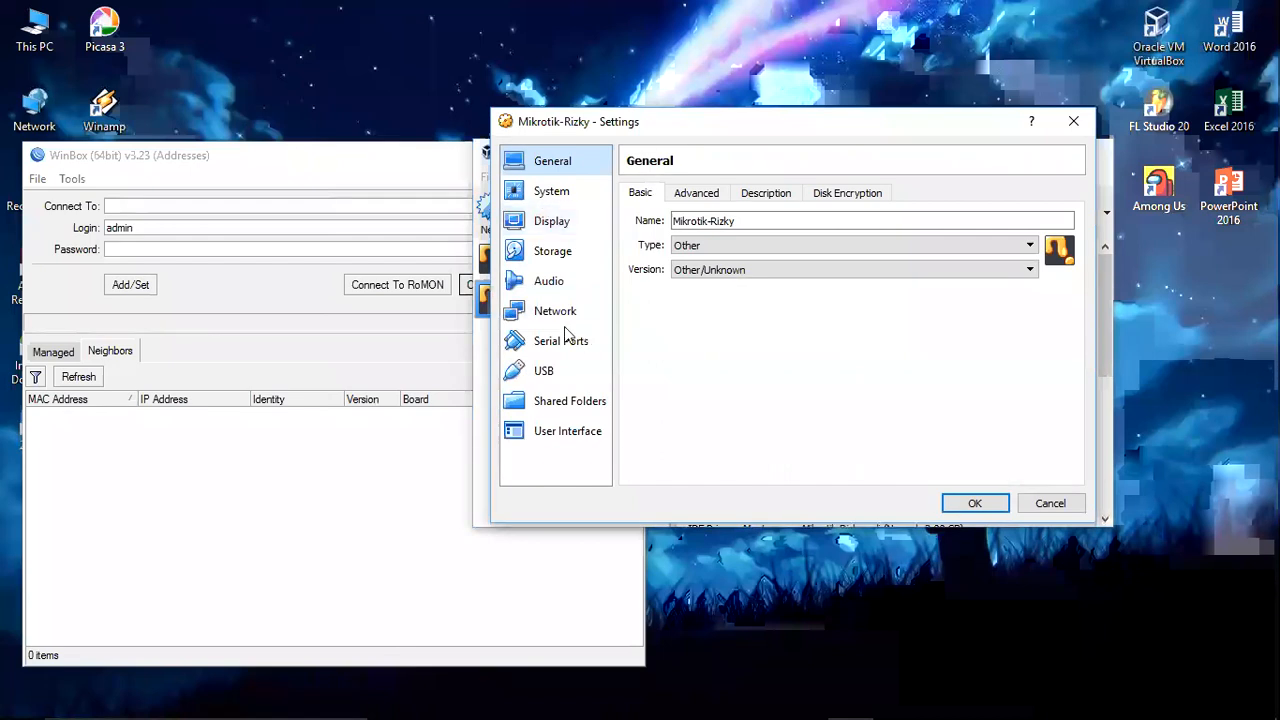
click(557, 252)
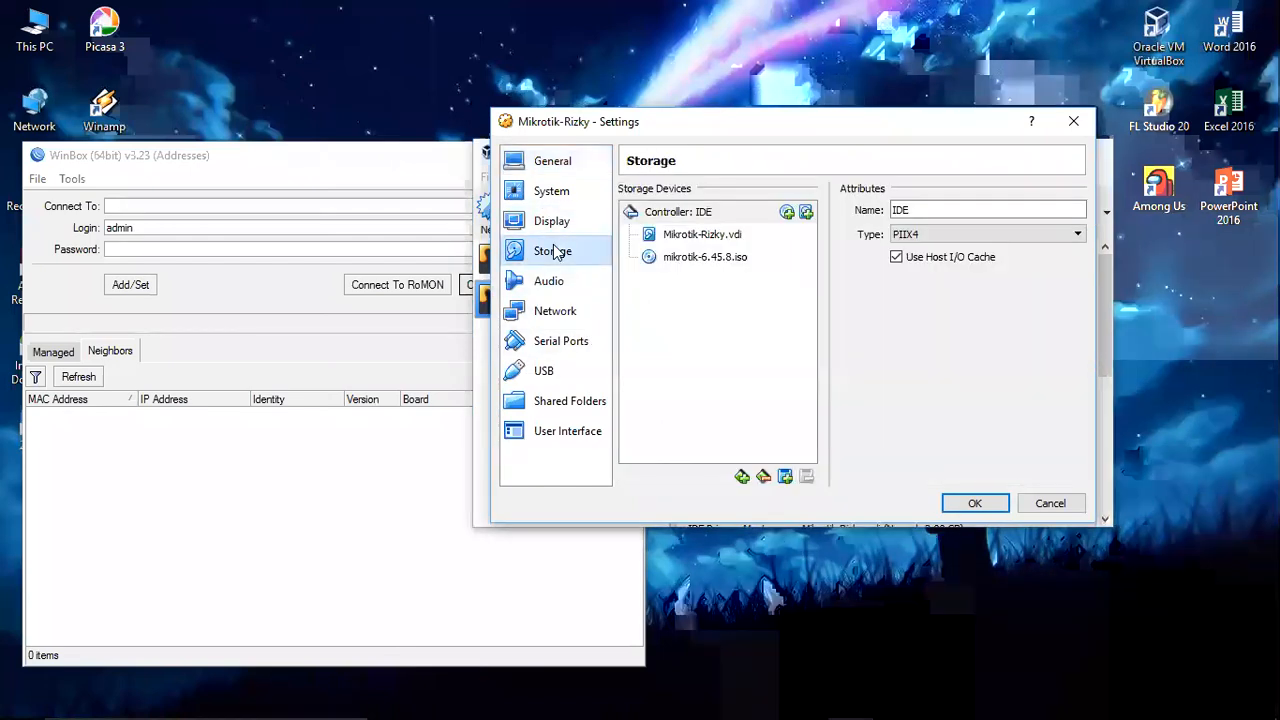
click(731, 262)
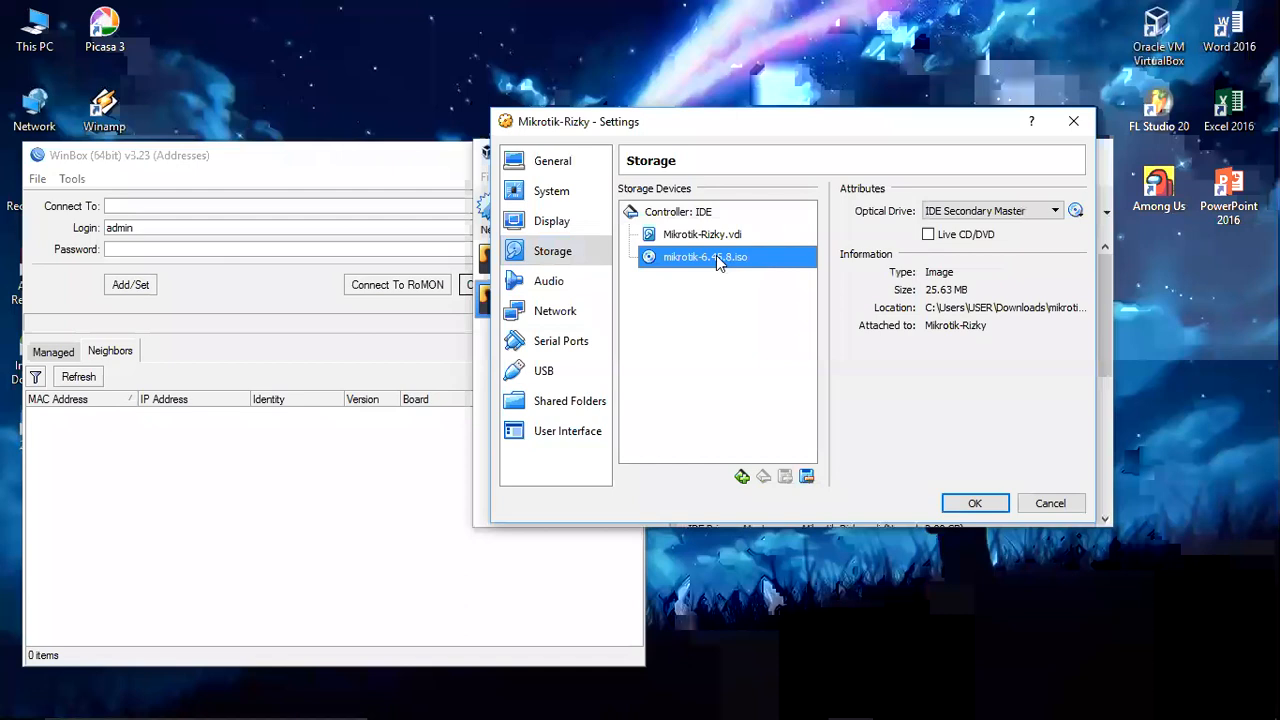
click(806, 477)
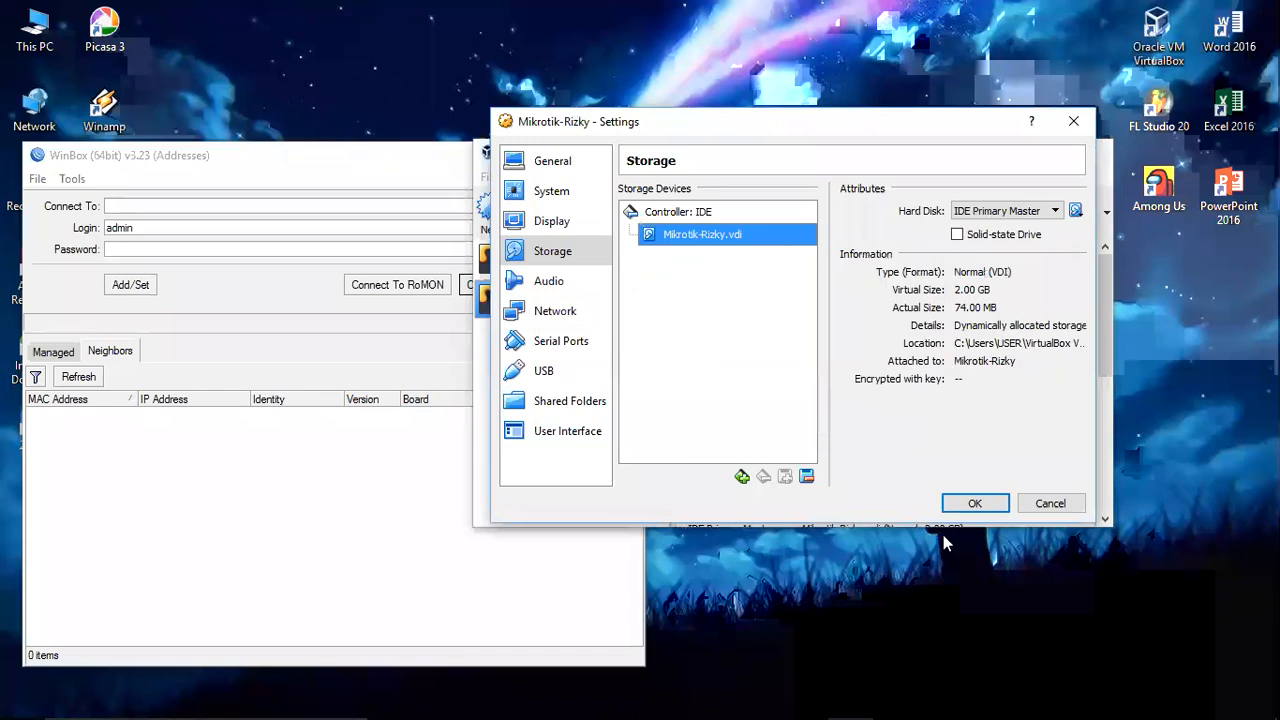
click(975, 503)
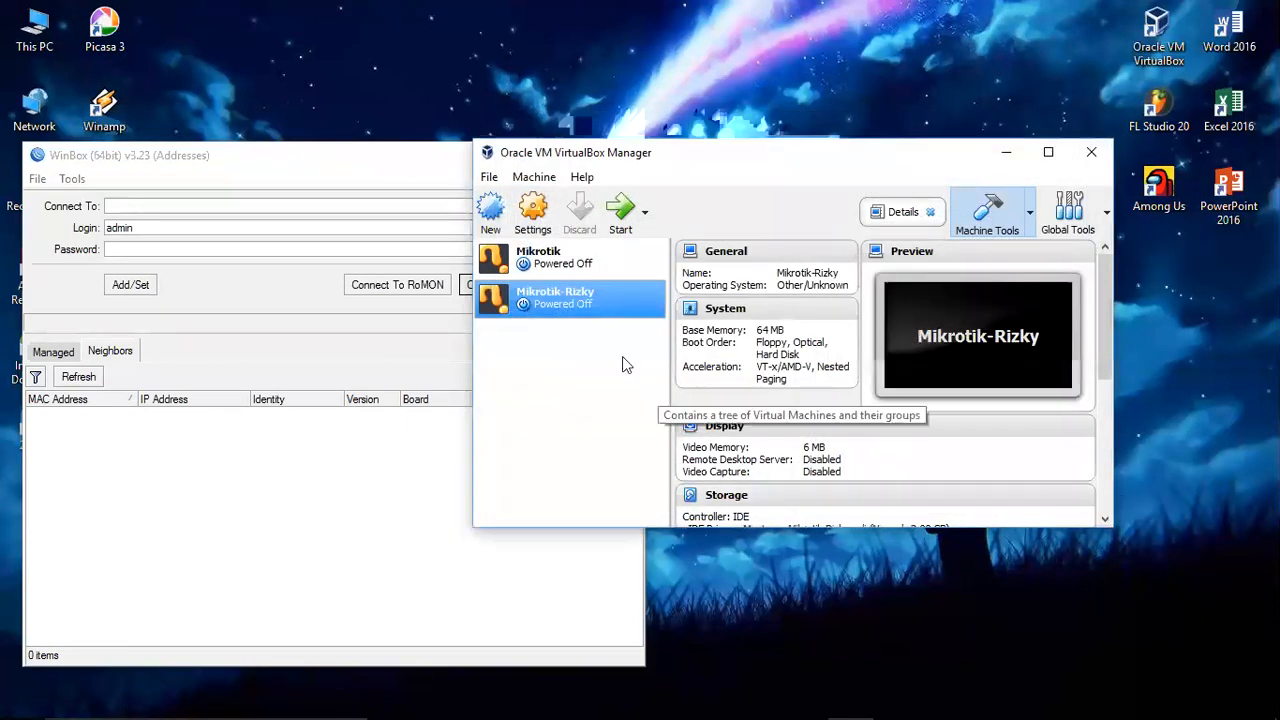
Step: Start the Mikrotik-Rizky VM and dismiss the keyboard auto-capture notice
click(619, 222)
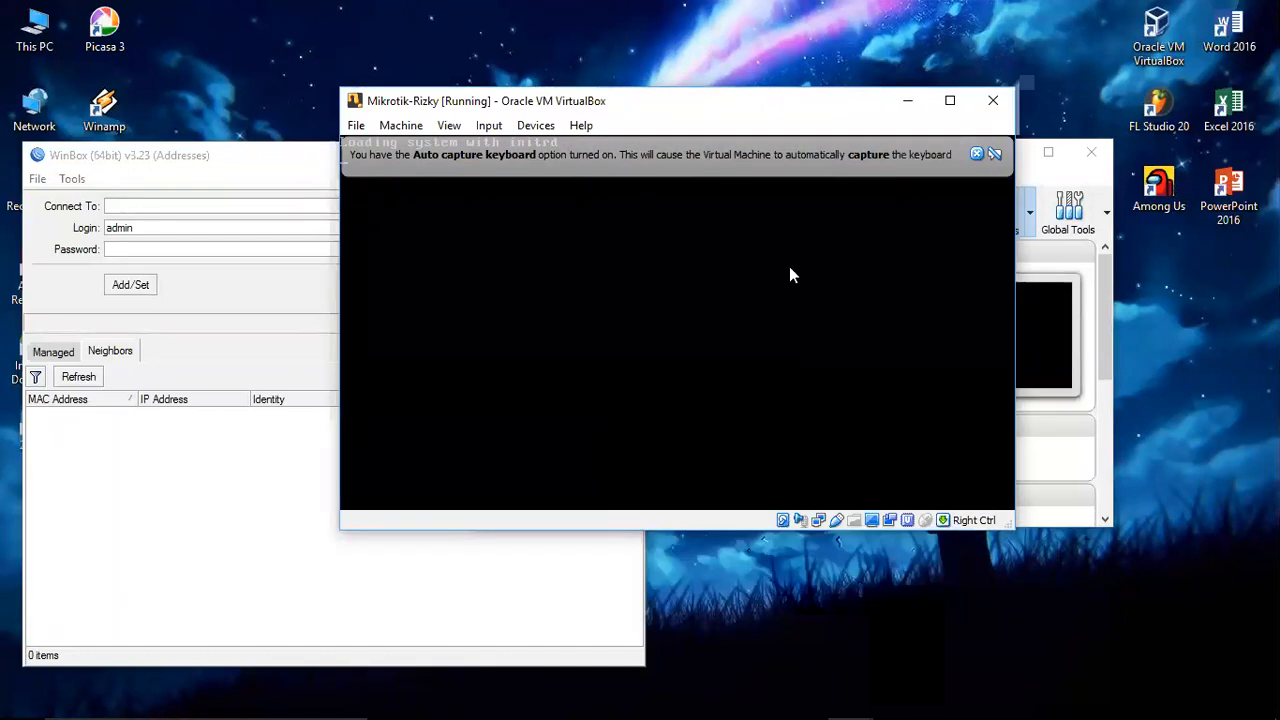
click(973, 158)
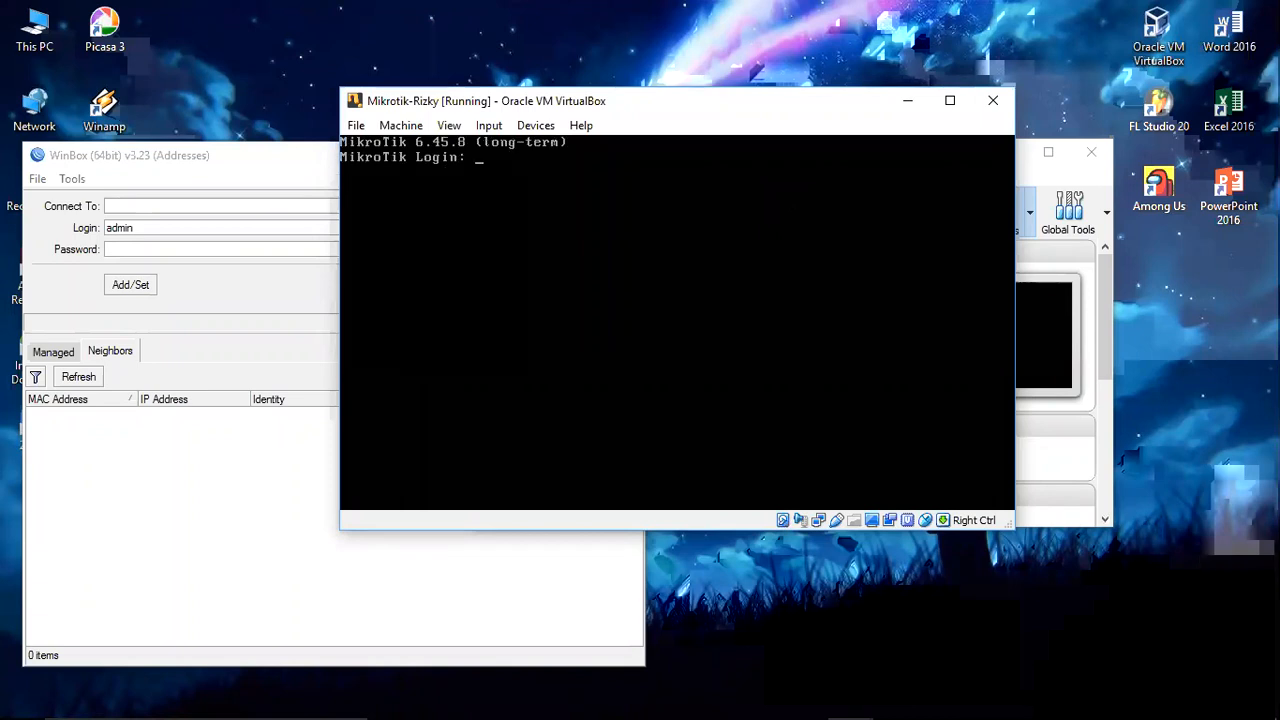
Step: Submit the admin login and answer n to the license question to reach the prompt
text(admin)
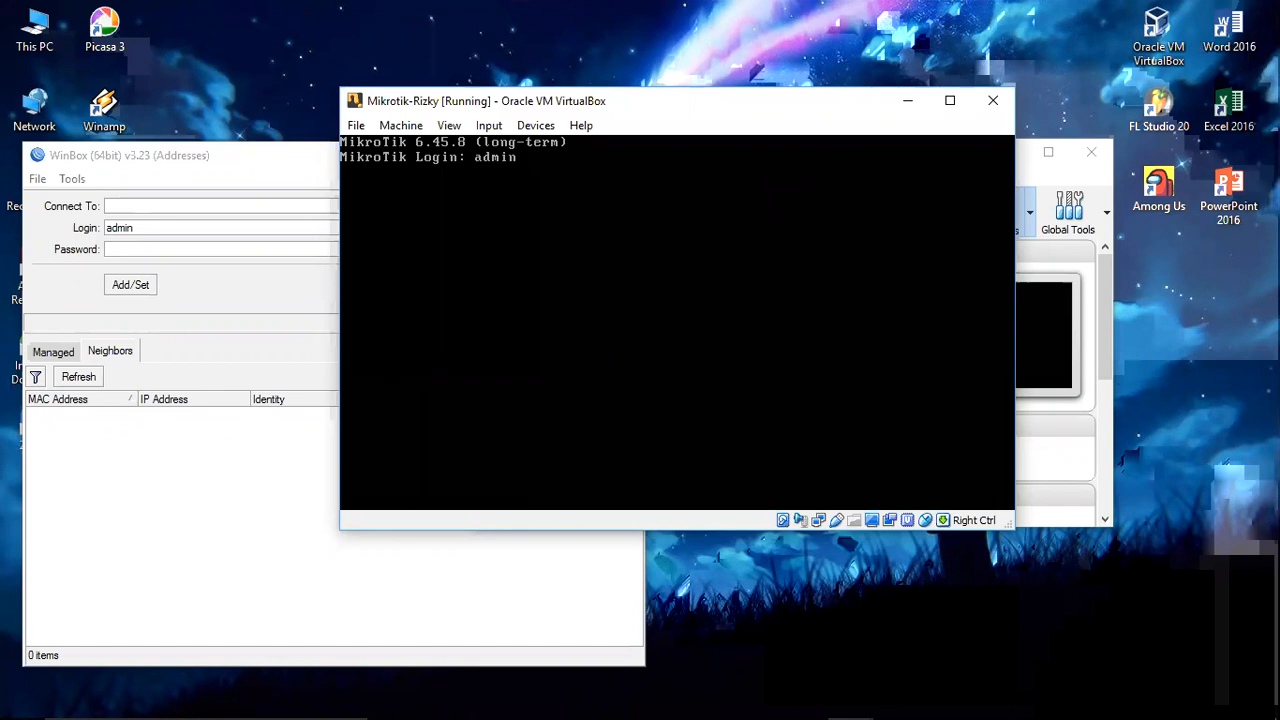
key(Return)
key(Return)
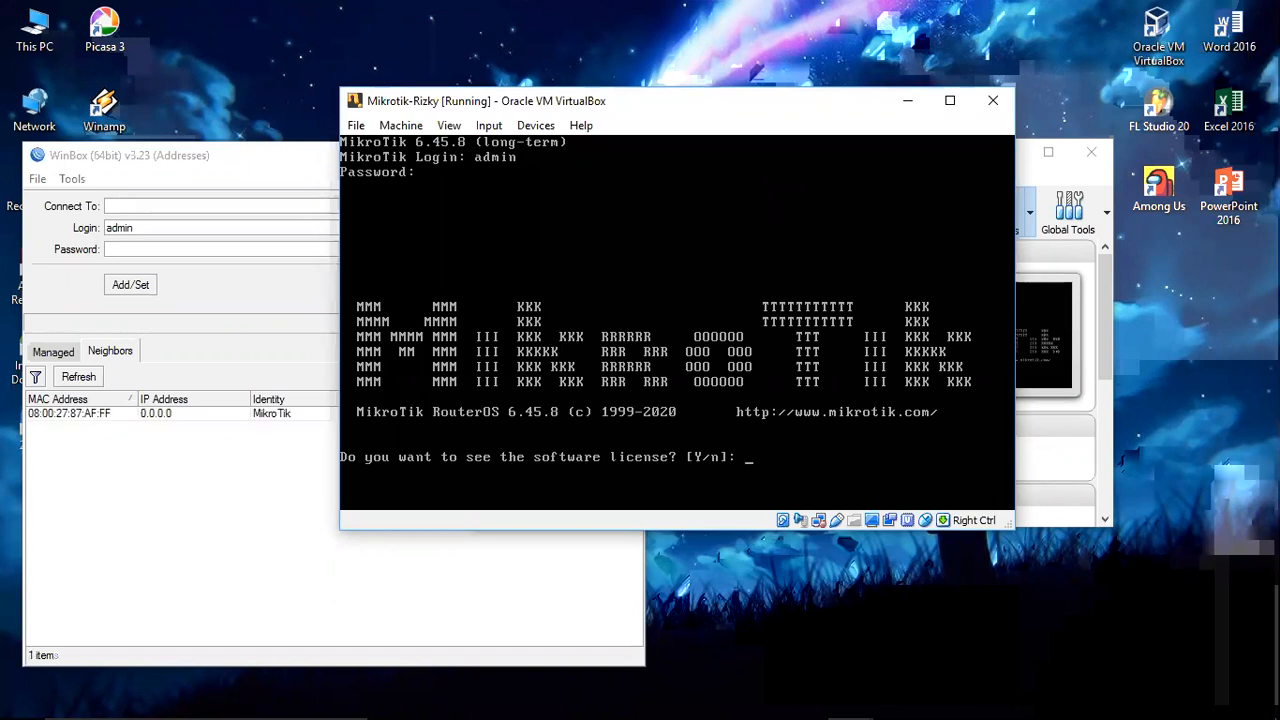
text(n)
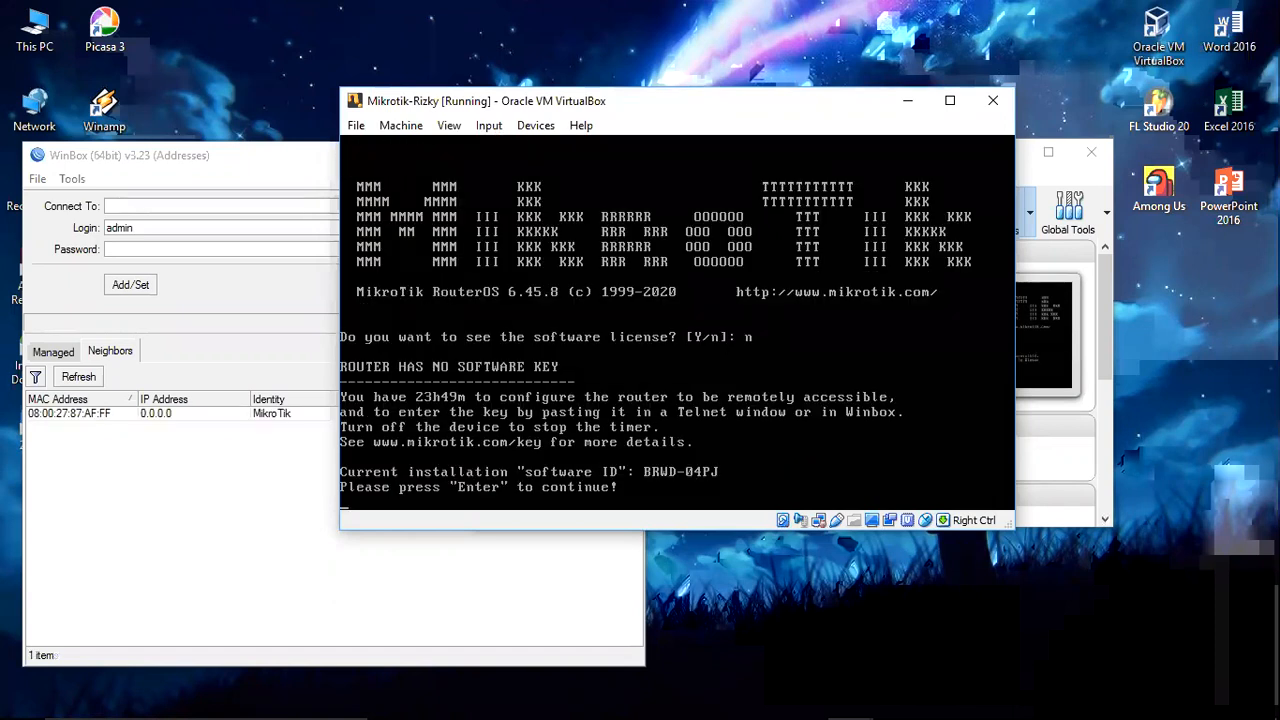
key(Return)
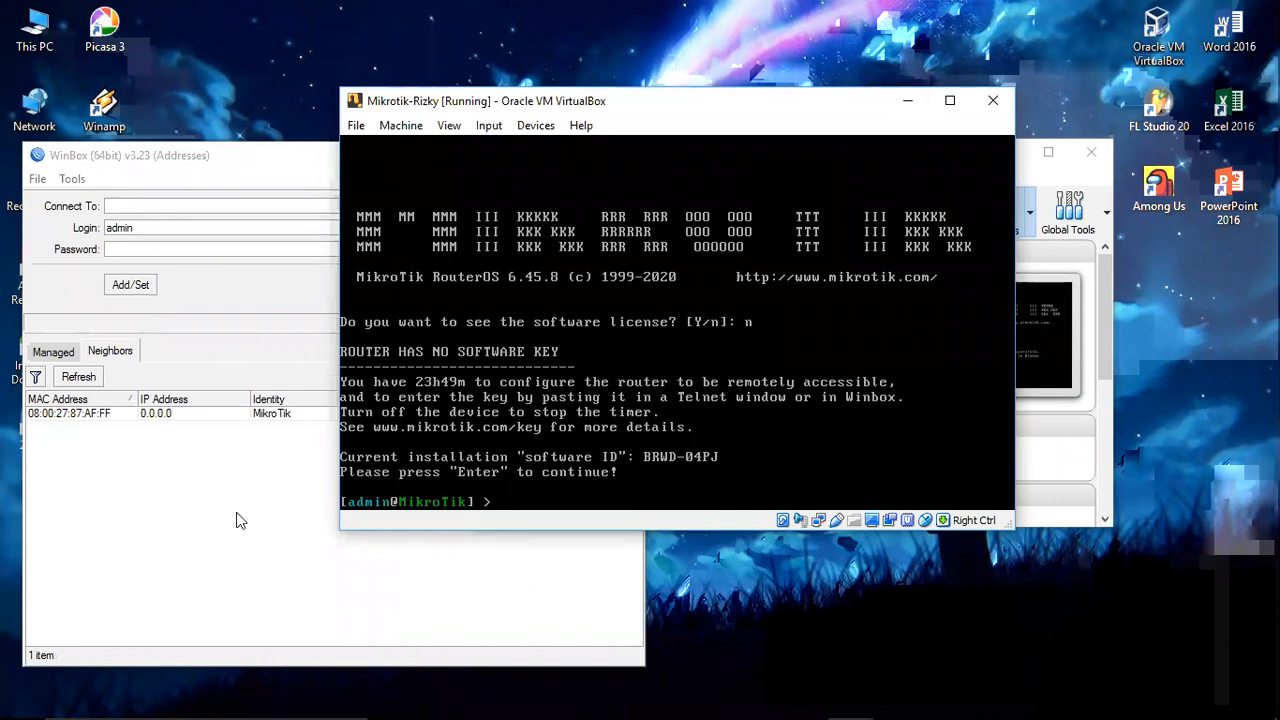
Step: Select the discovered router's MAC address in WinBox Neighbors and connect as admin
click(120, 467)
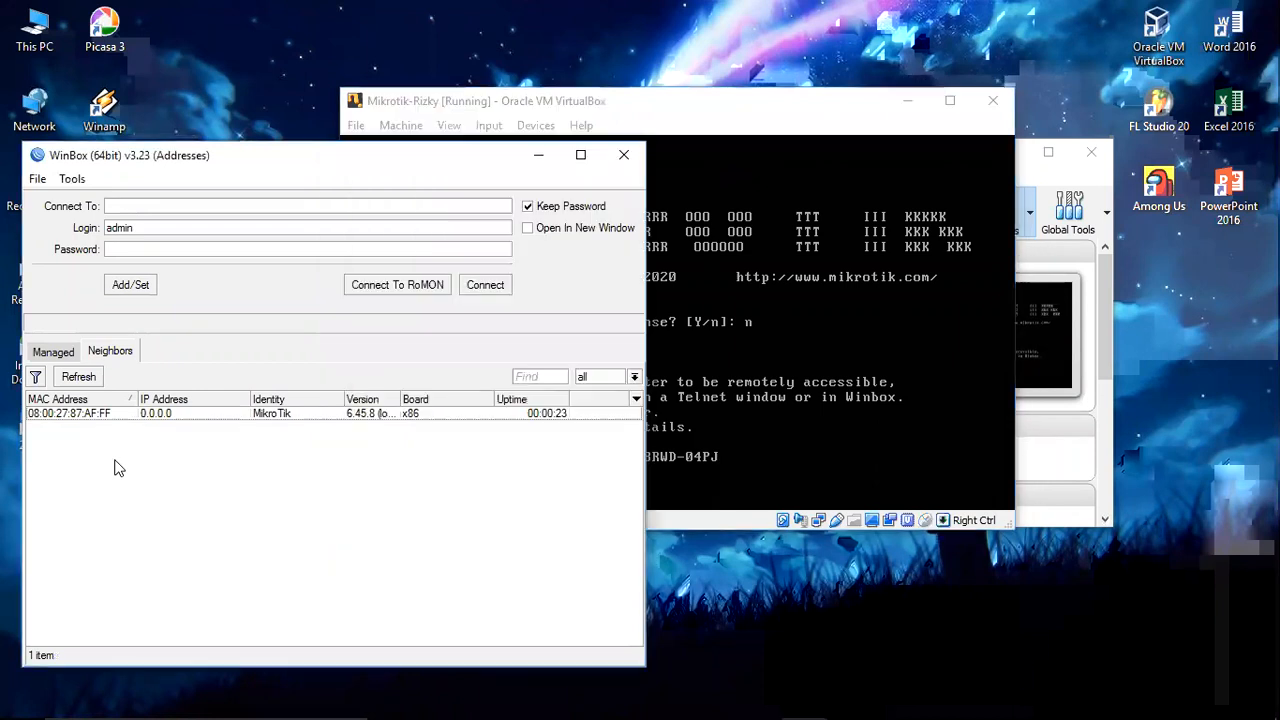
click(62, 418)
click(80, 414)
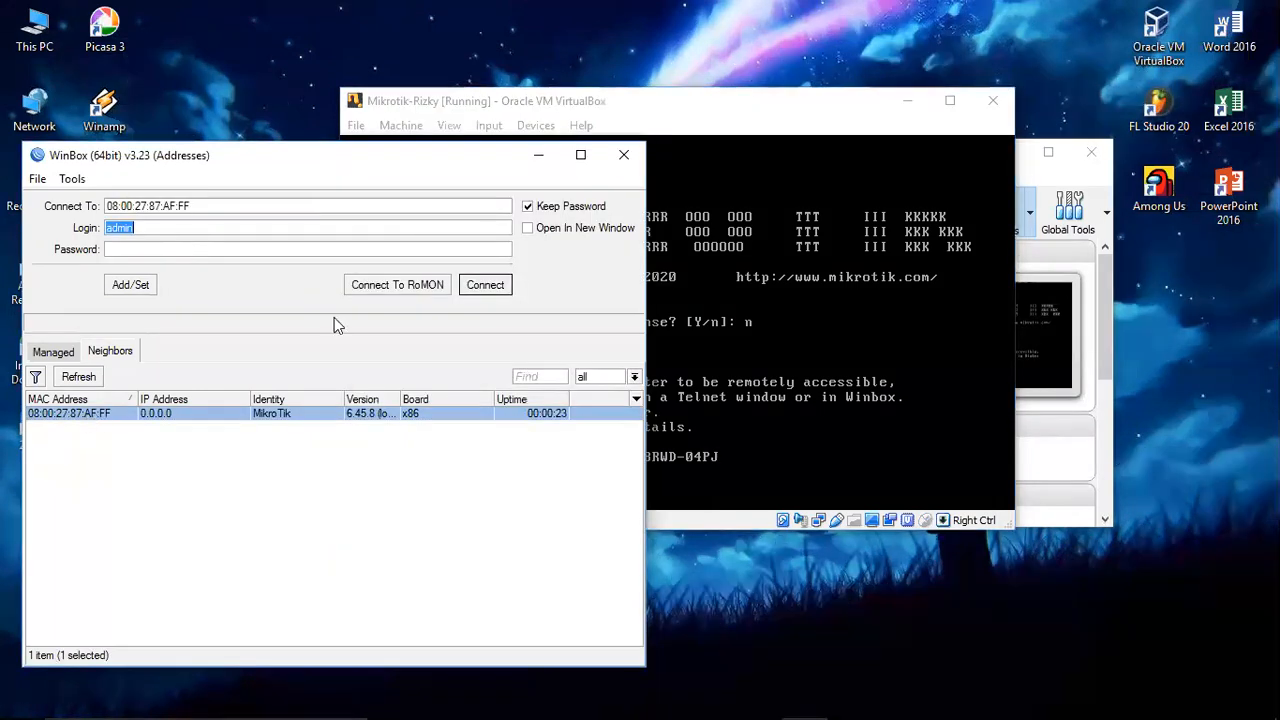
key(Return)
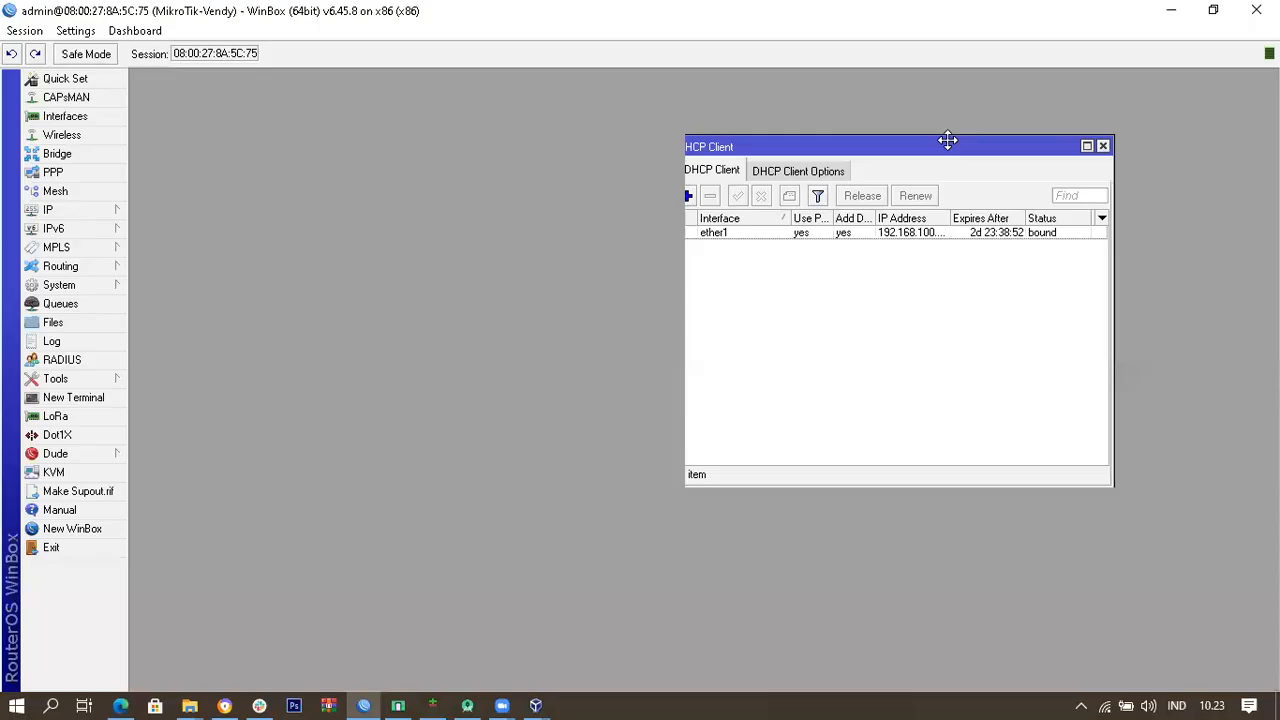
Step: Close the DHCP Client window and open the Interface List to review ether1 through ether4
drag(946, 140, 632, 106)
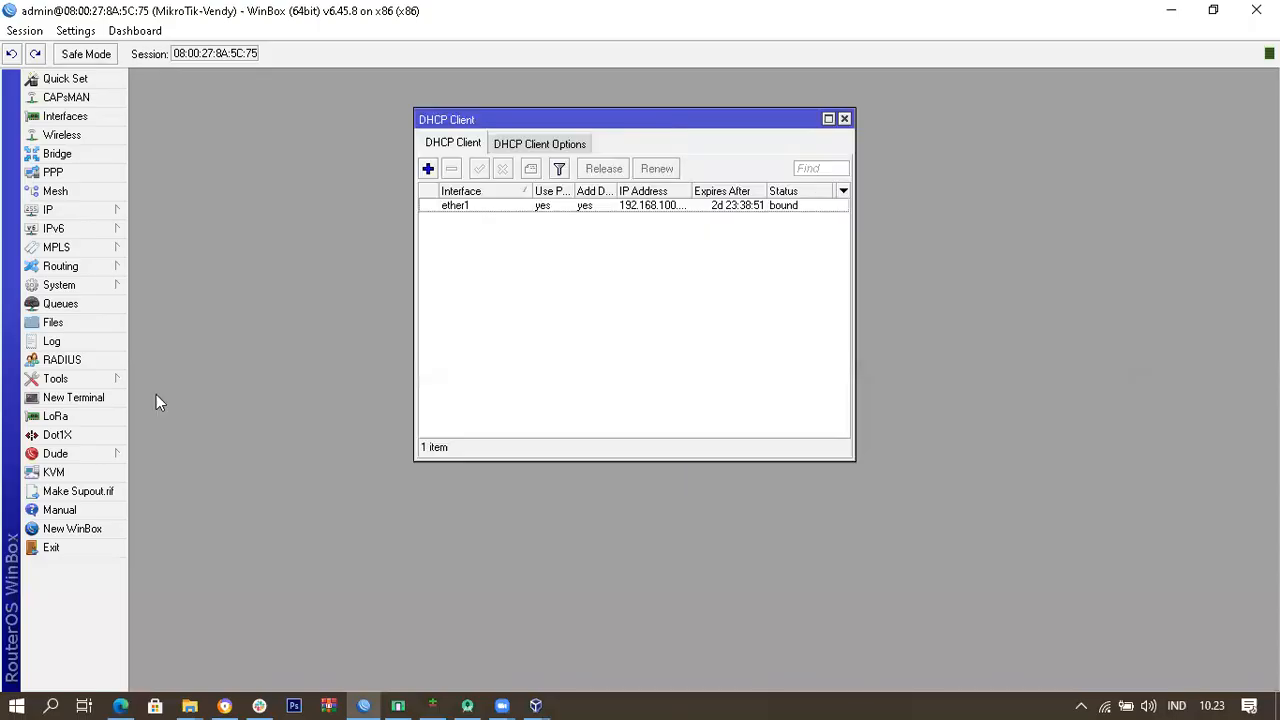
click(844, 119)
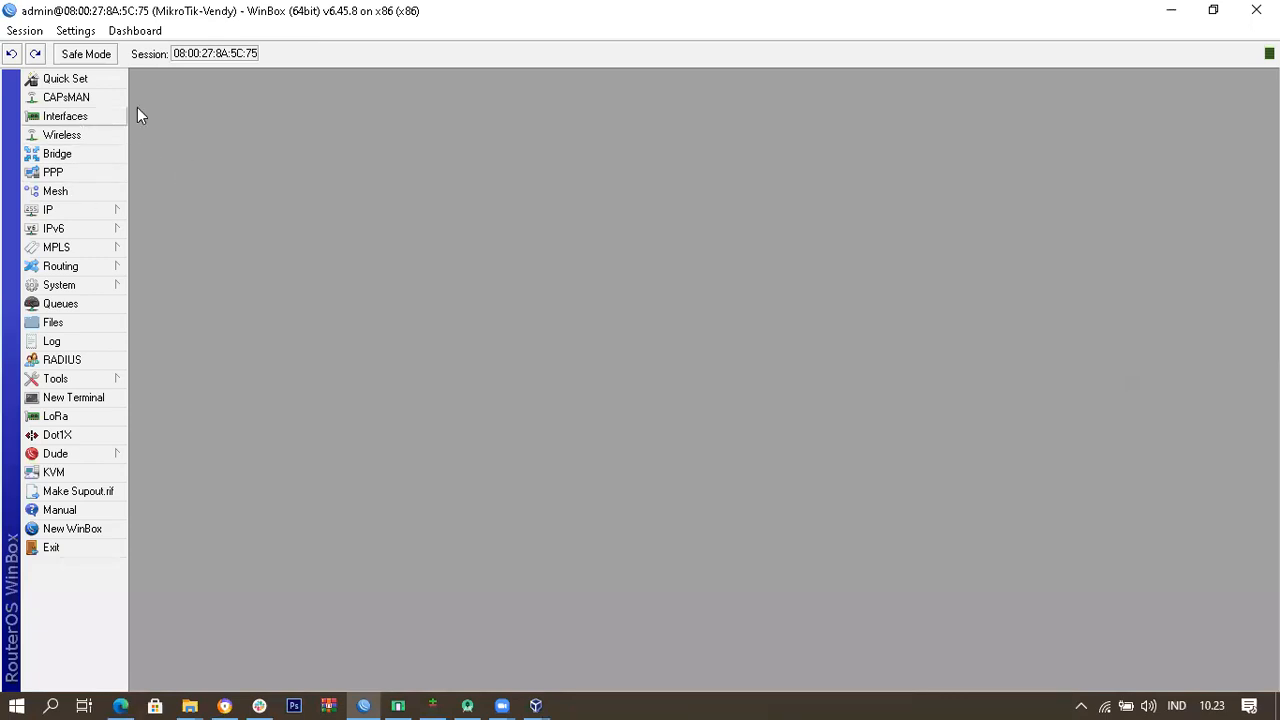
click(111, 119)
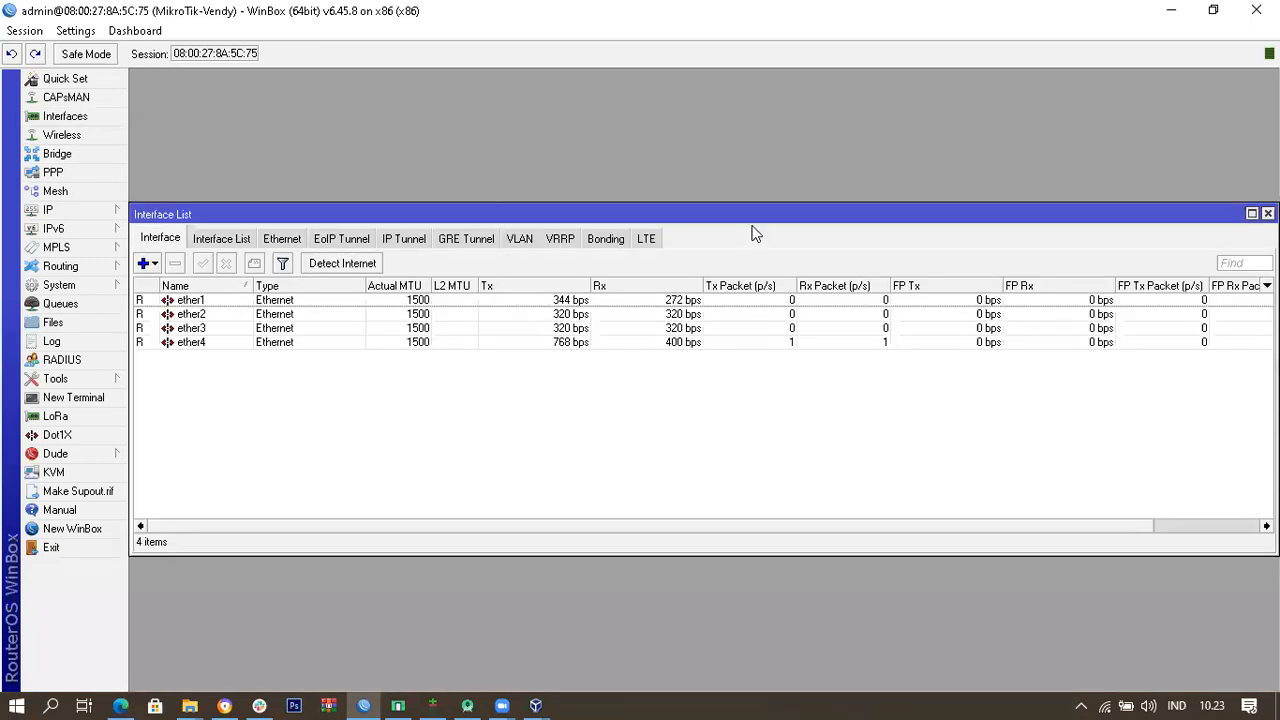
drag(790, 214, 828, 109)
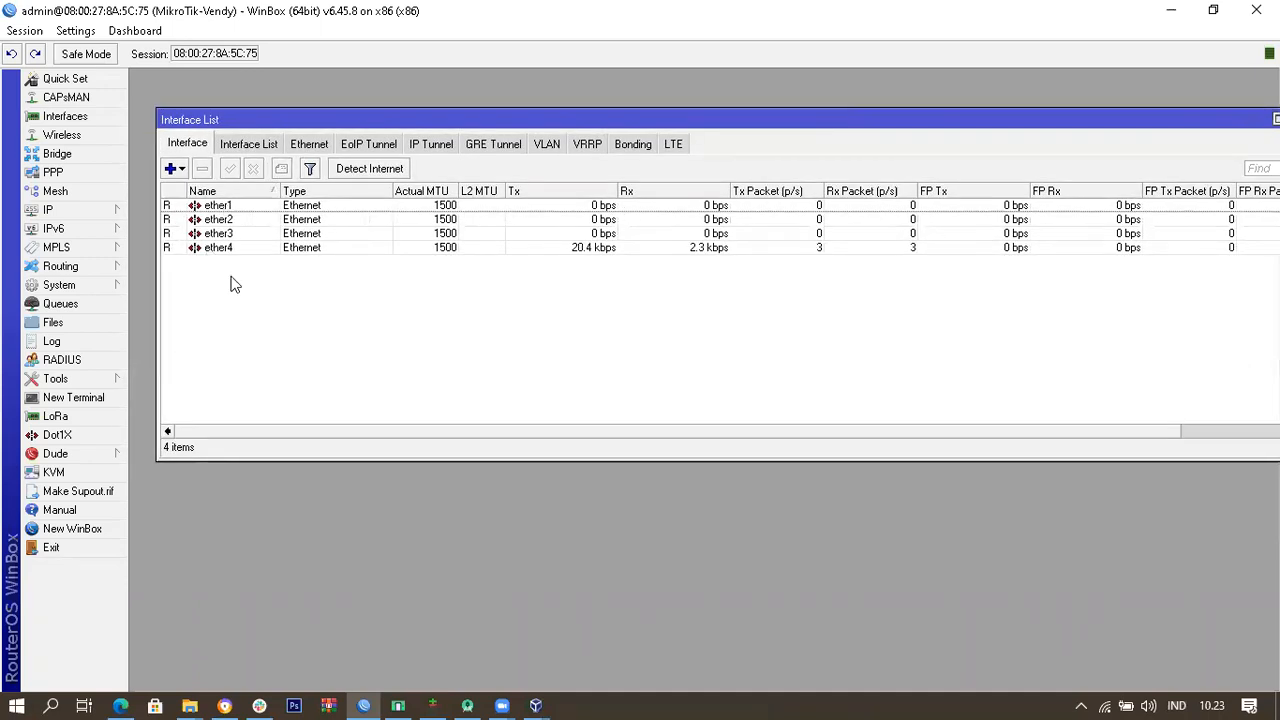
click(228, 206)
click(238, 220)
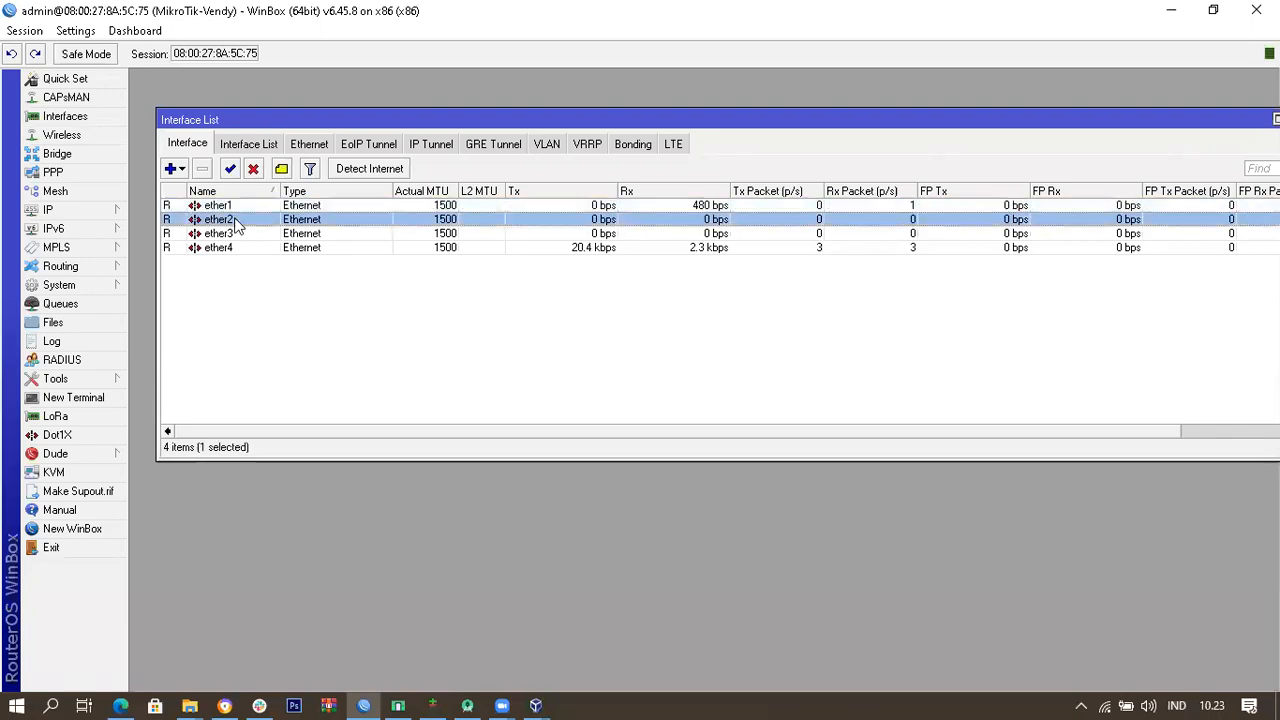
click(252, 234)
click(255, 252)
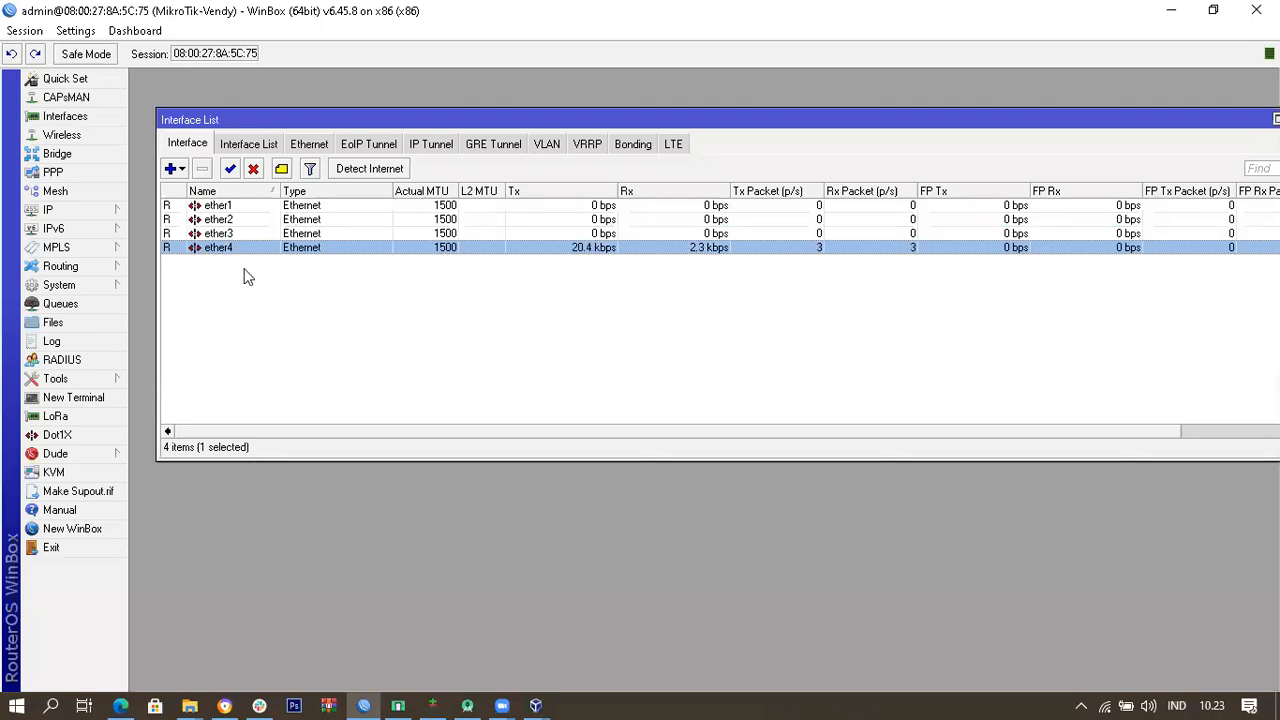
Step: Peek at ether1's properties and check the ether1 to ether4 rows in the interface list
double_click(265, 207)
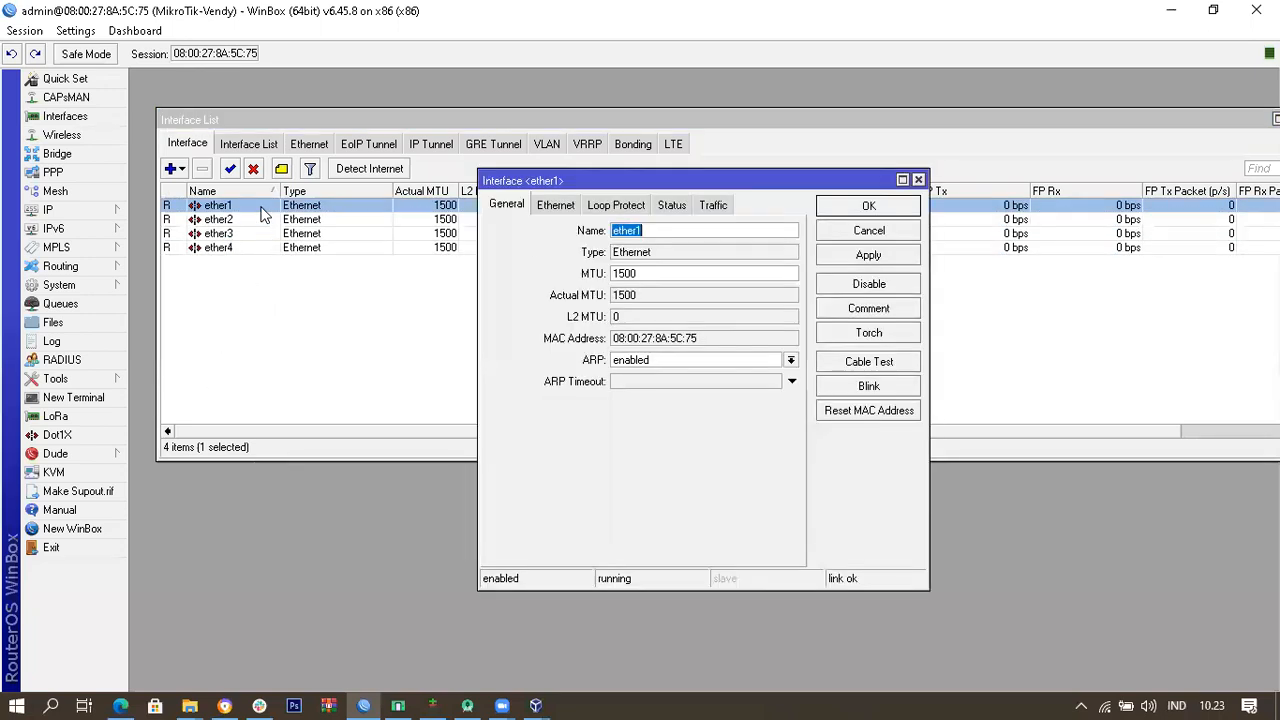
click(918, 180)
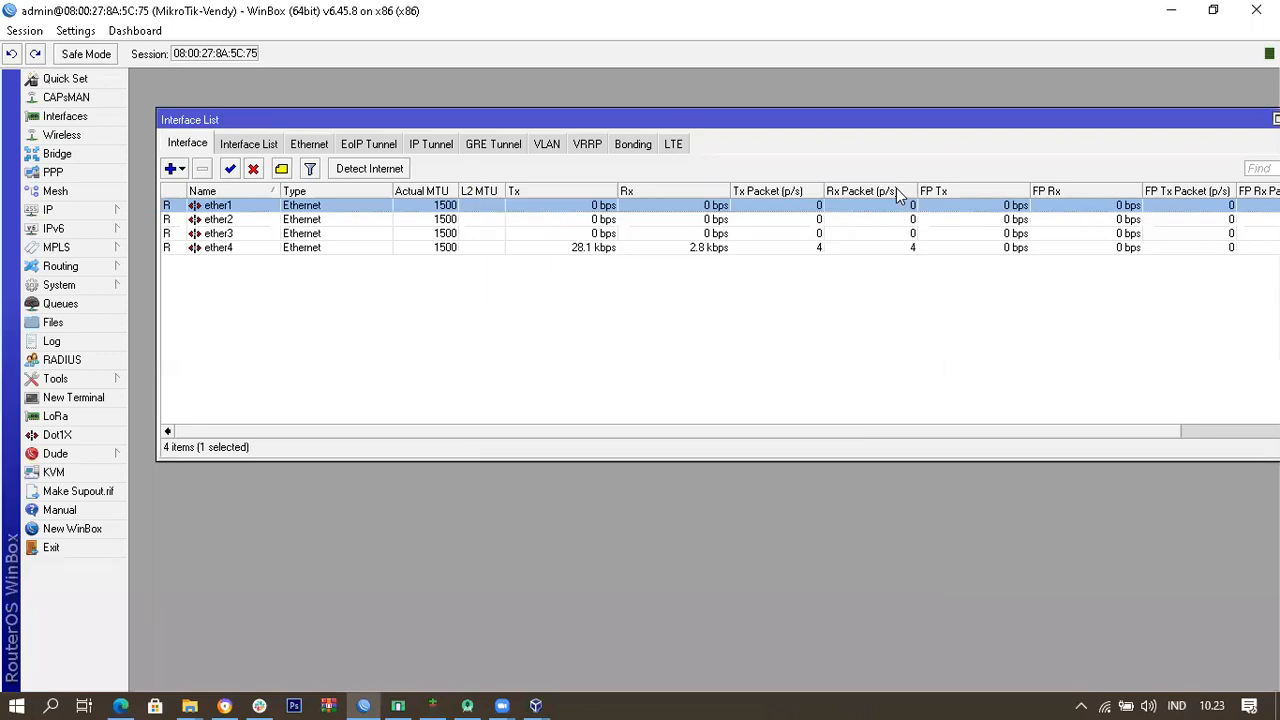
click(265, 283)
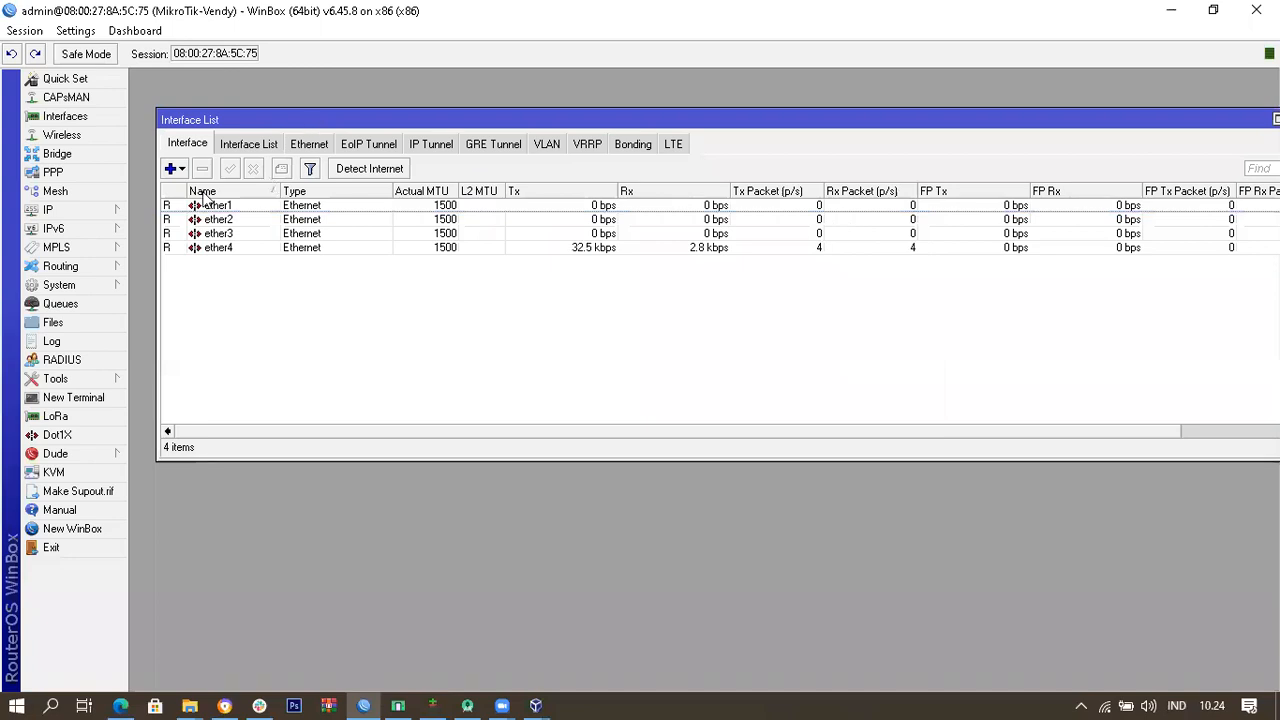
click(251, 208)
click(249, 221)
click(245, 236)
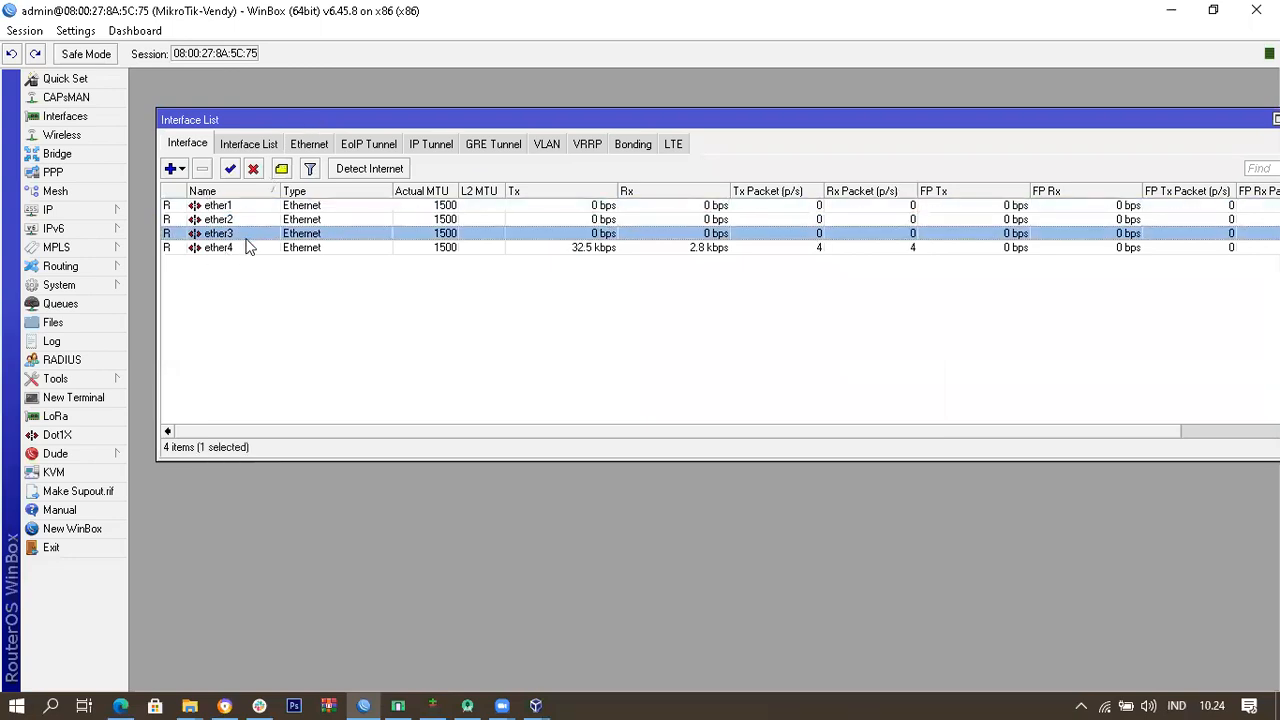
click(246, 249)
click(246, 207)
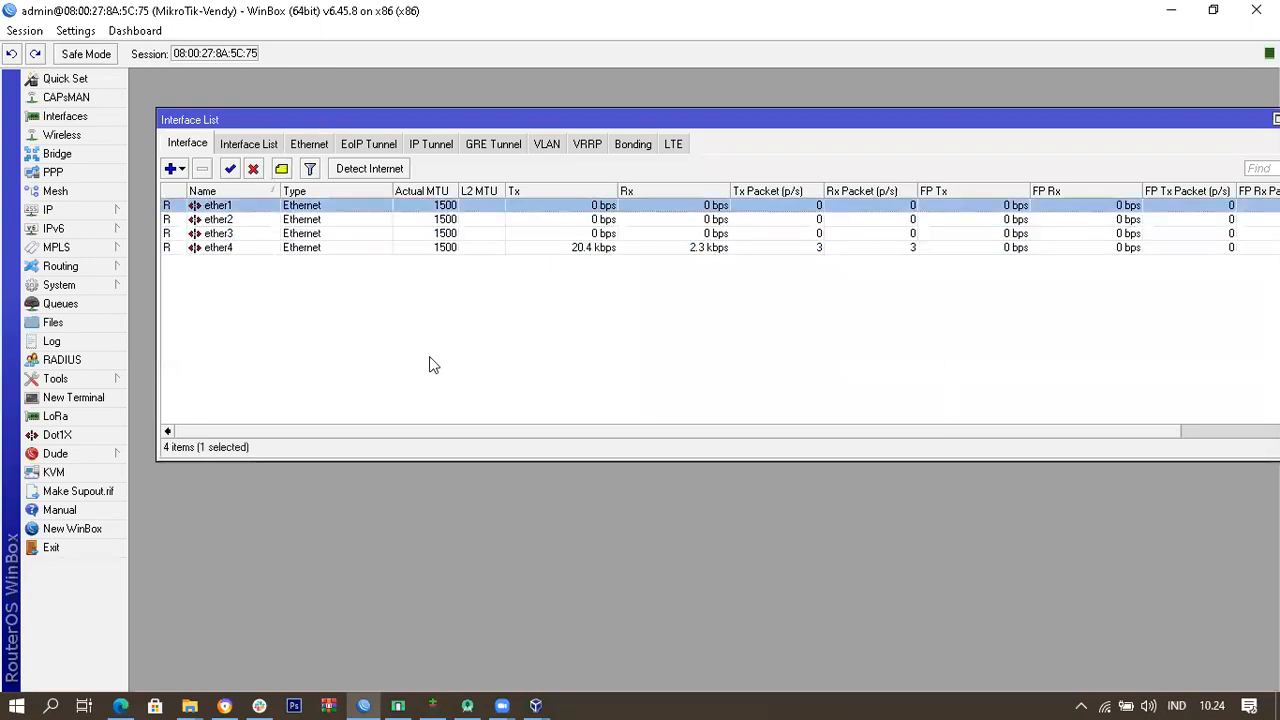
click(333, 343)
click(246, 210)
Step: Rename ether1 to ether1-Internet
double_click(250, 210)
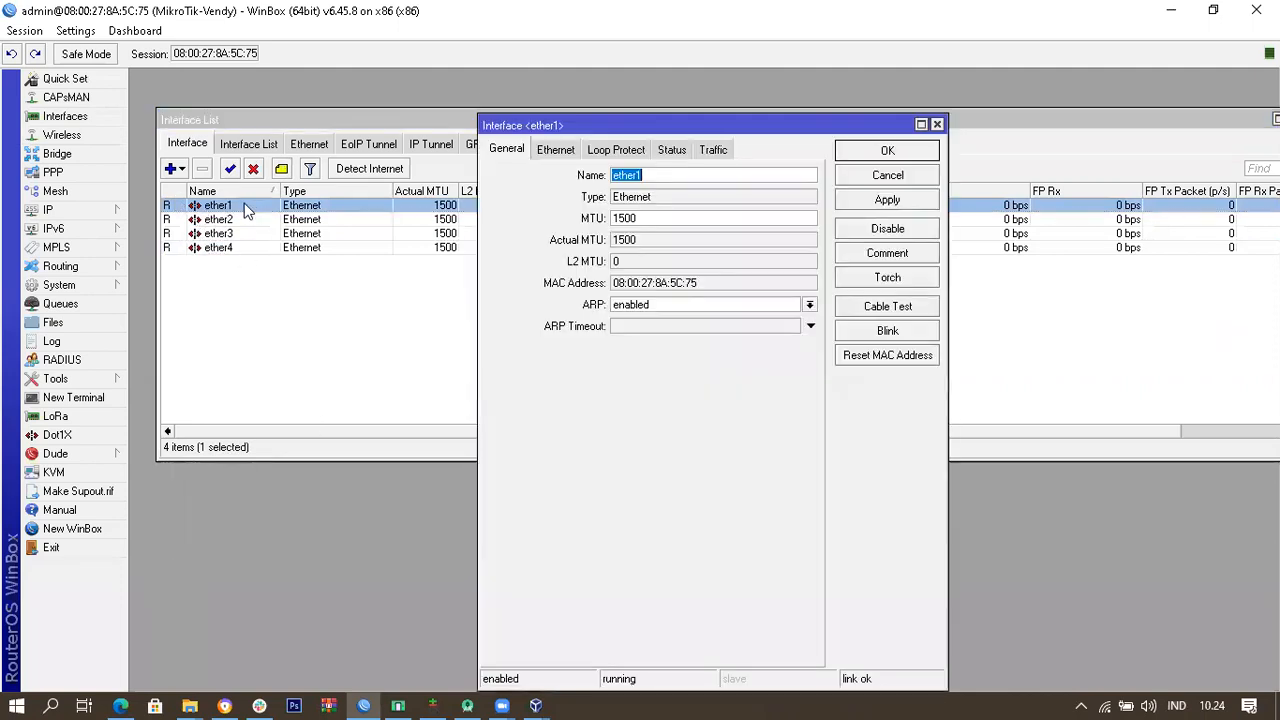
click(677, 175)
text(-Internet)
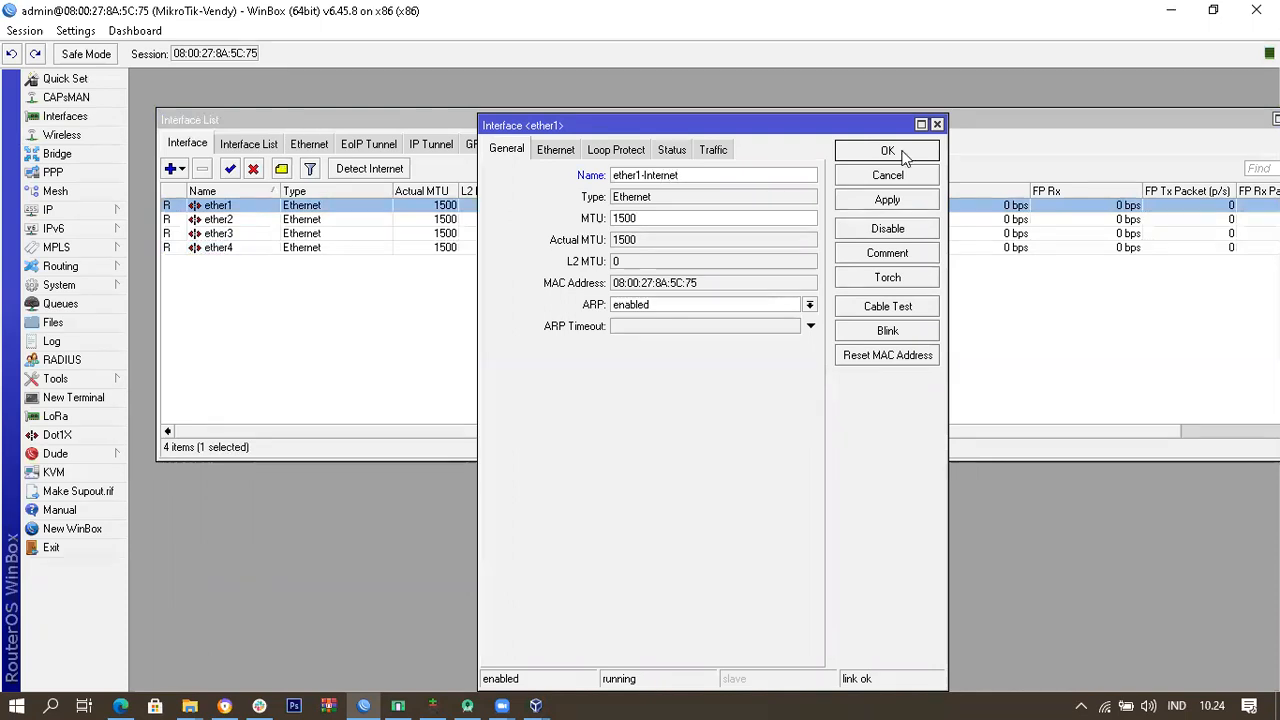
click(887, 151)
Step: Widen the Name column and rename ether2 to ether2-Ruang Tamu
click(300, 348)
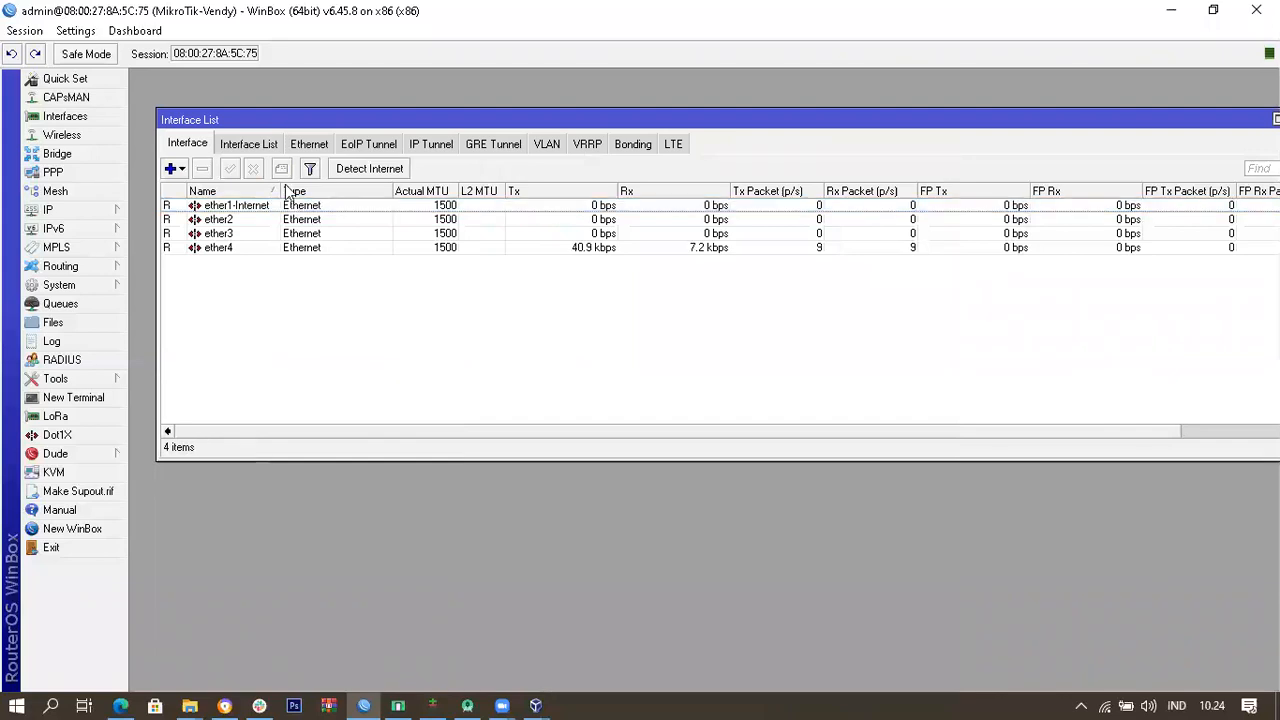
drag(283, 191, 316, 191)
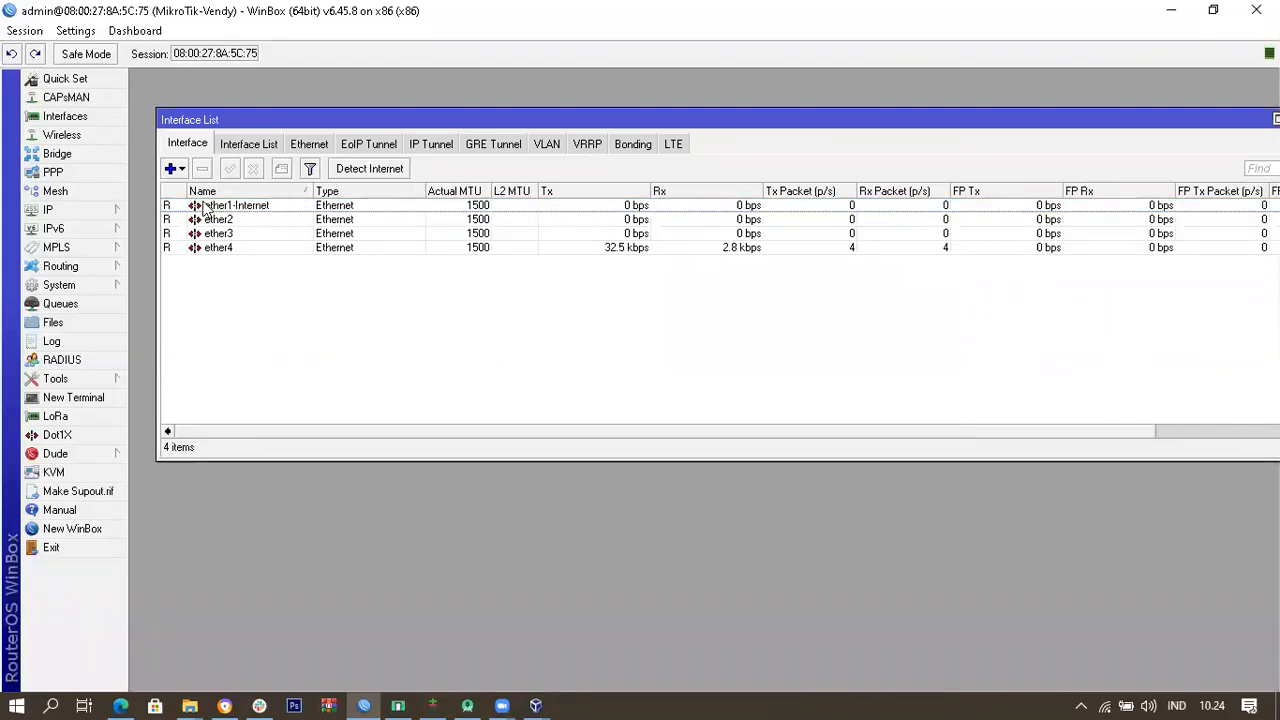
click(256, 221)
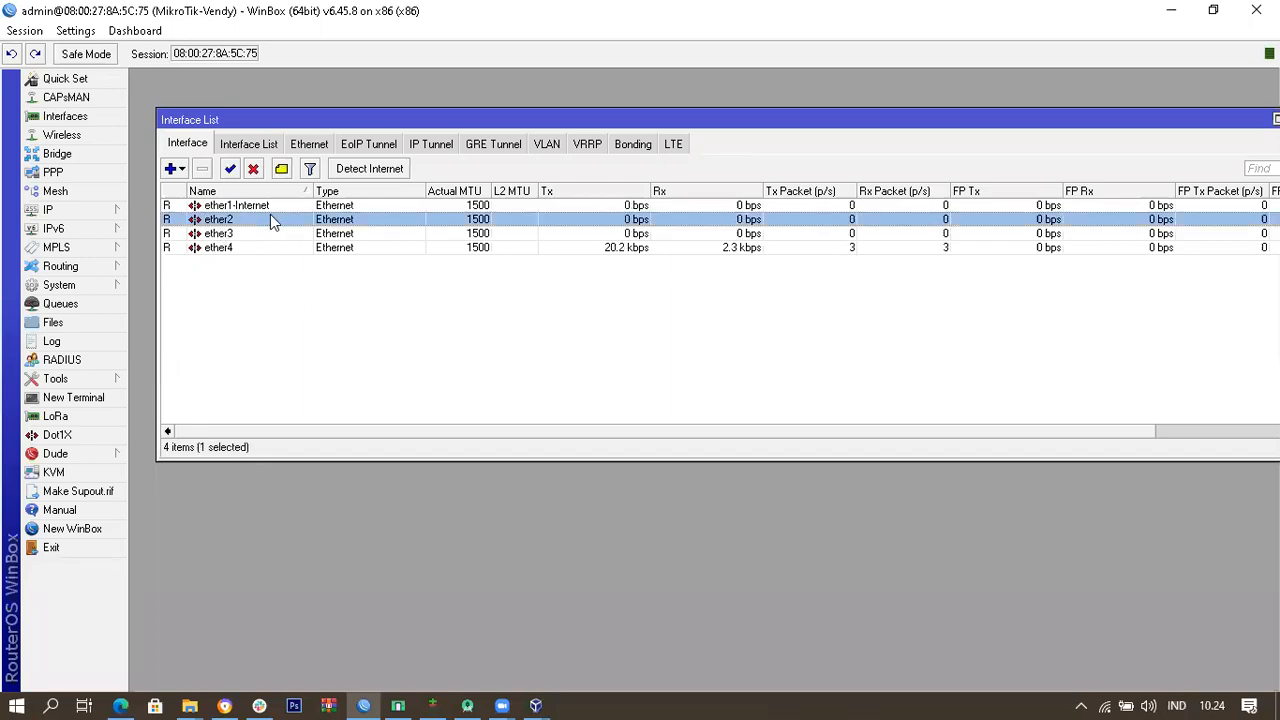
double_click(270, 214)
click(701, 127)
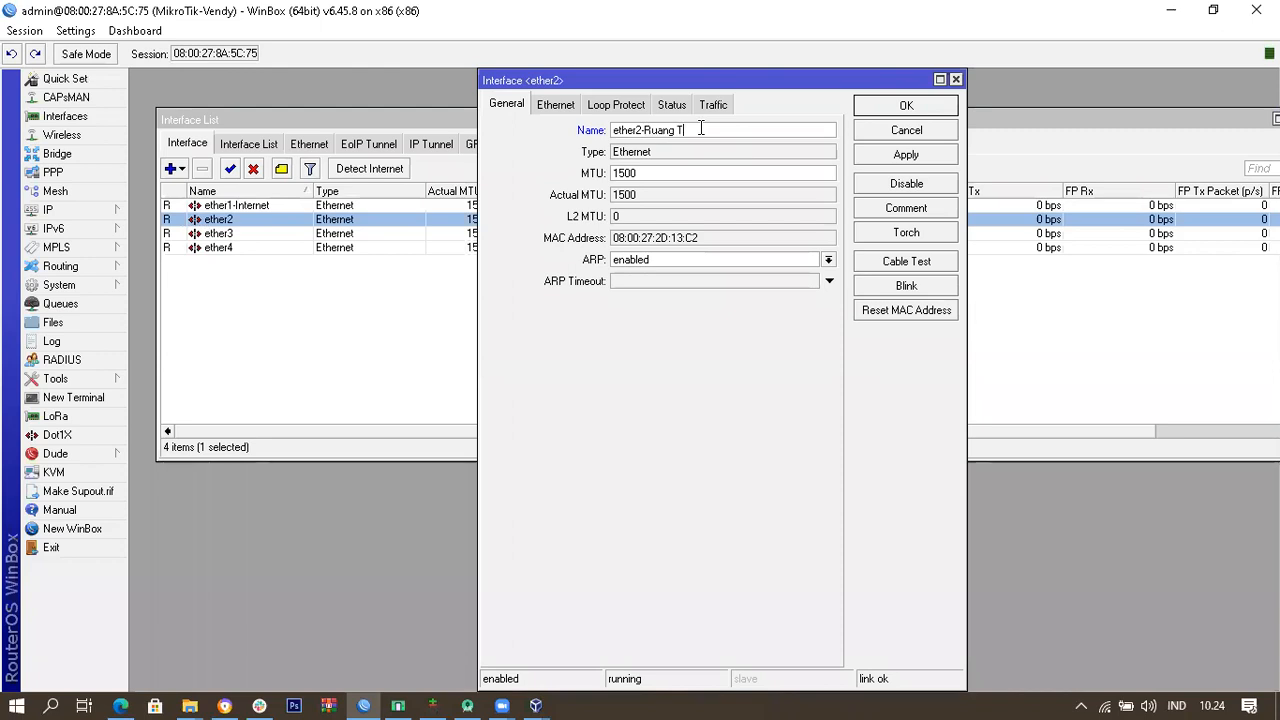
text(u)
click(898, 107)
Step: Rename ether3 to ether3-Ruang Keluarga
click(254, 277)
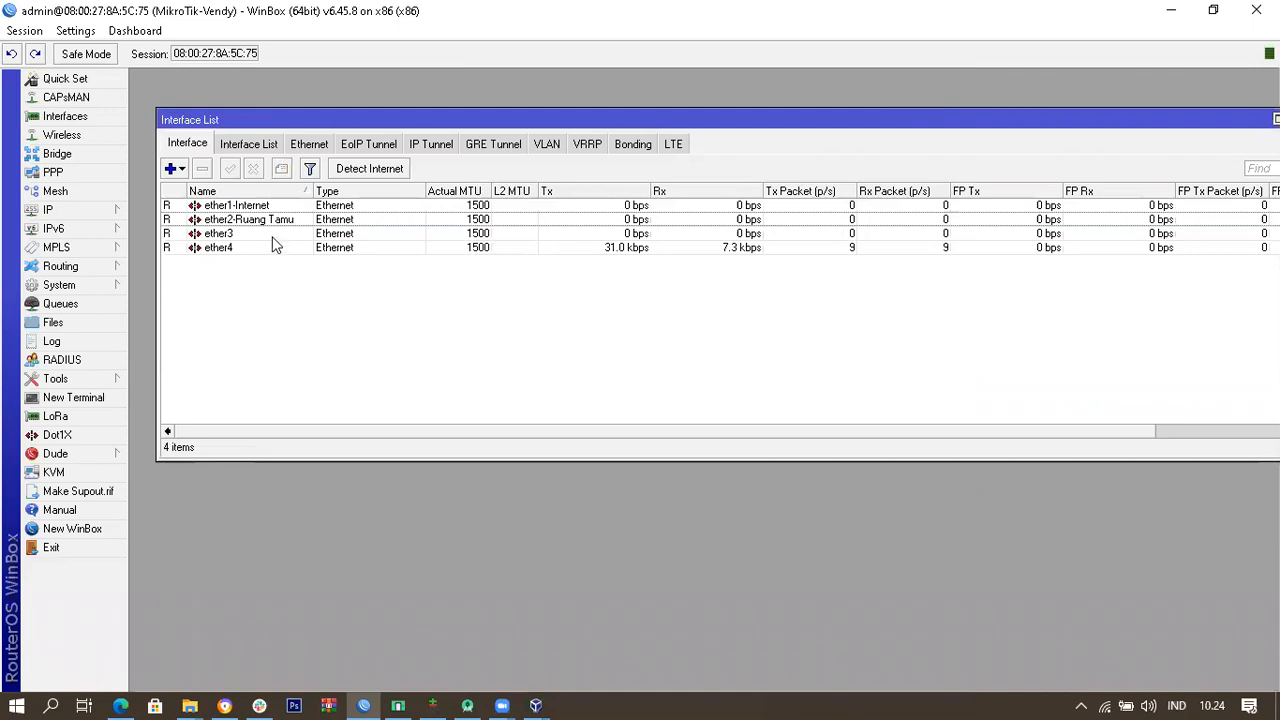
click(278, 237)
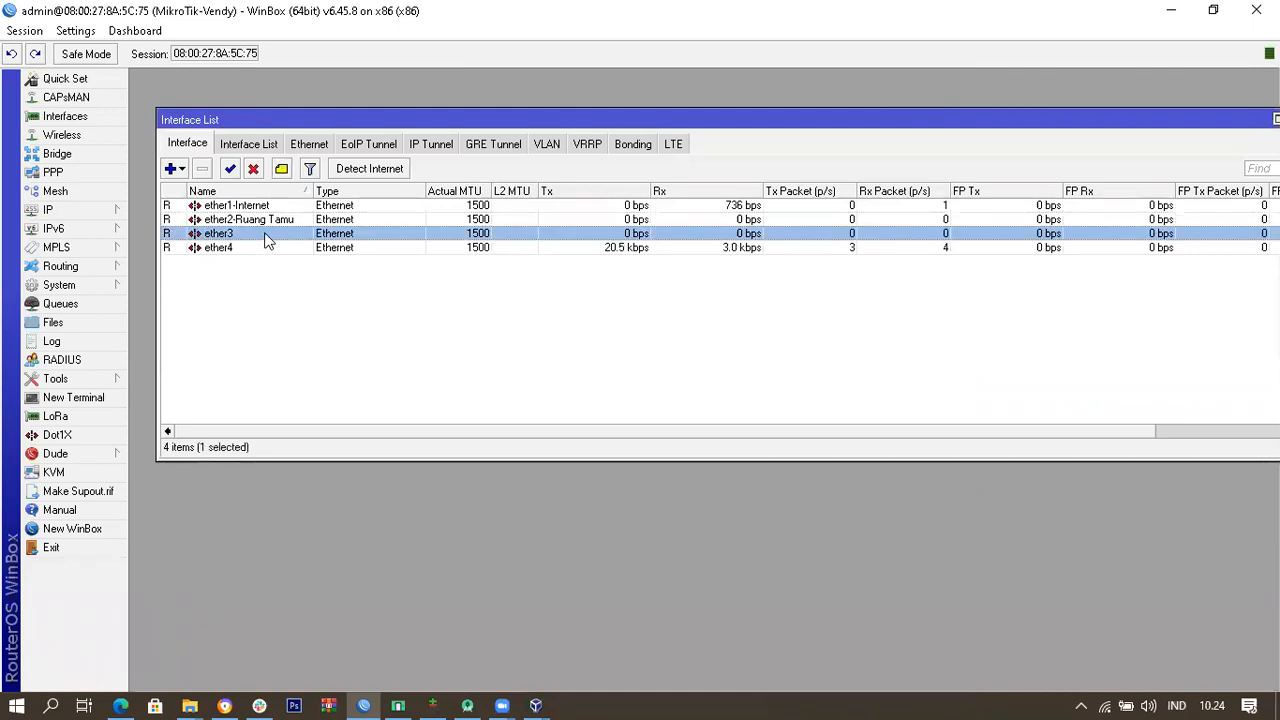
double_click(270, 238)
click(657, 129)
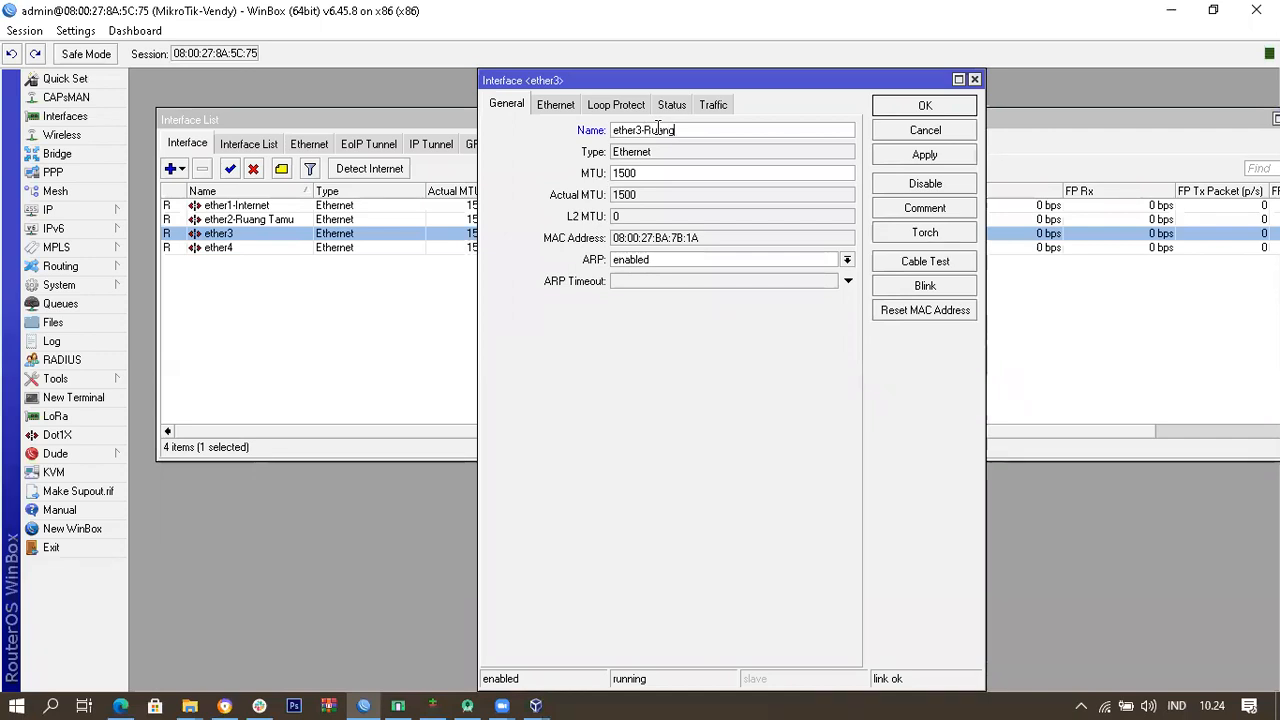
text(-Ruang Keluarga)
click(930, 106)
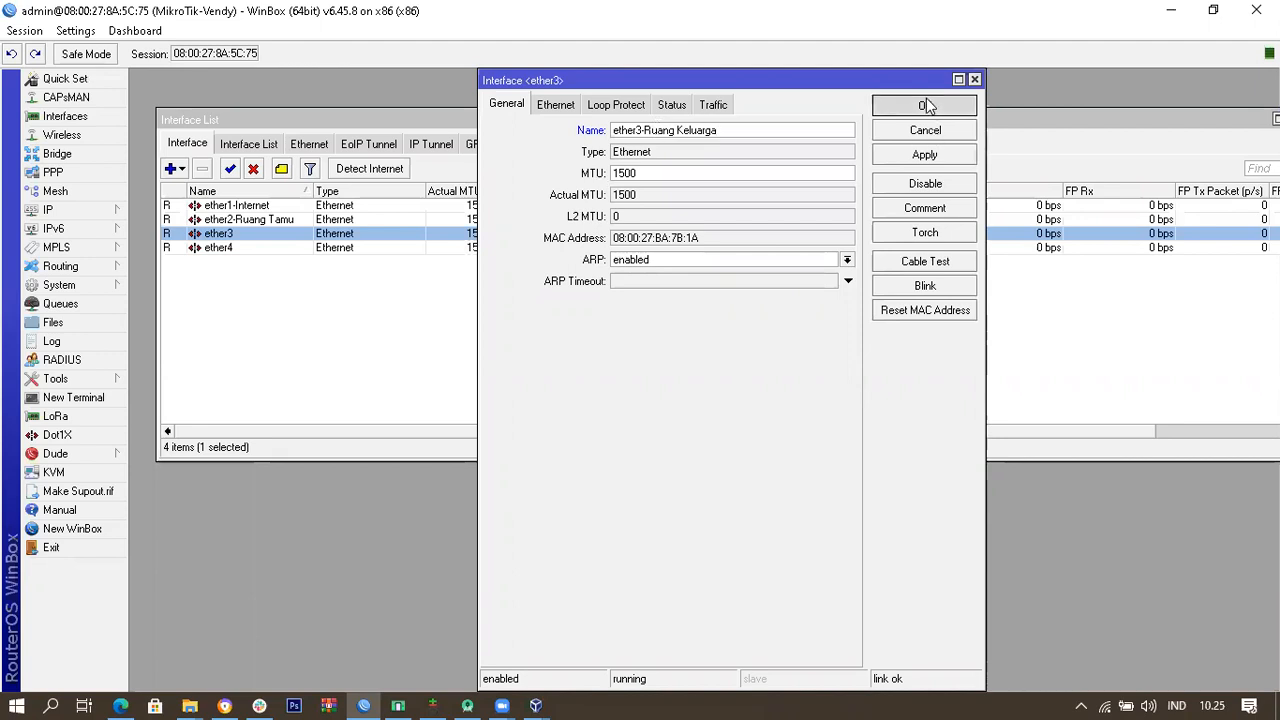
Step: Rename ether4 to ether4-Ruang Tidur
double_click(277, 249)
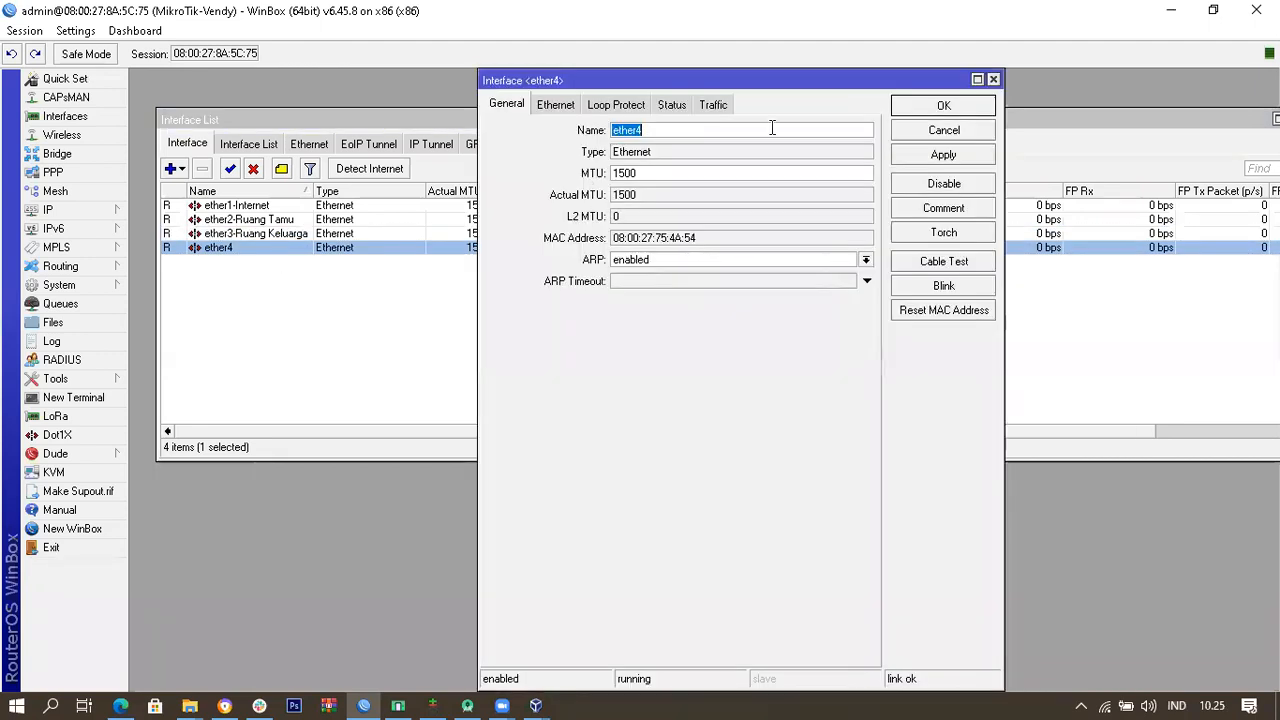
click(764, 132)
text(-Ruang T)
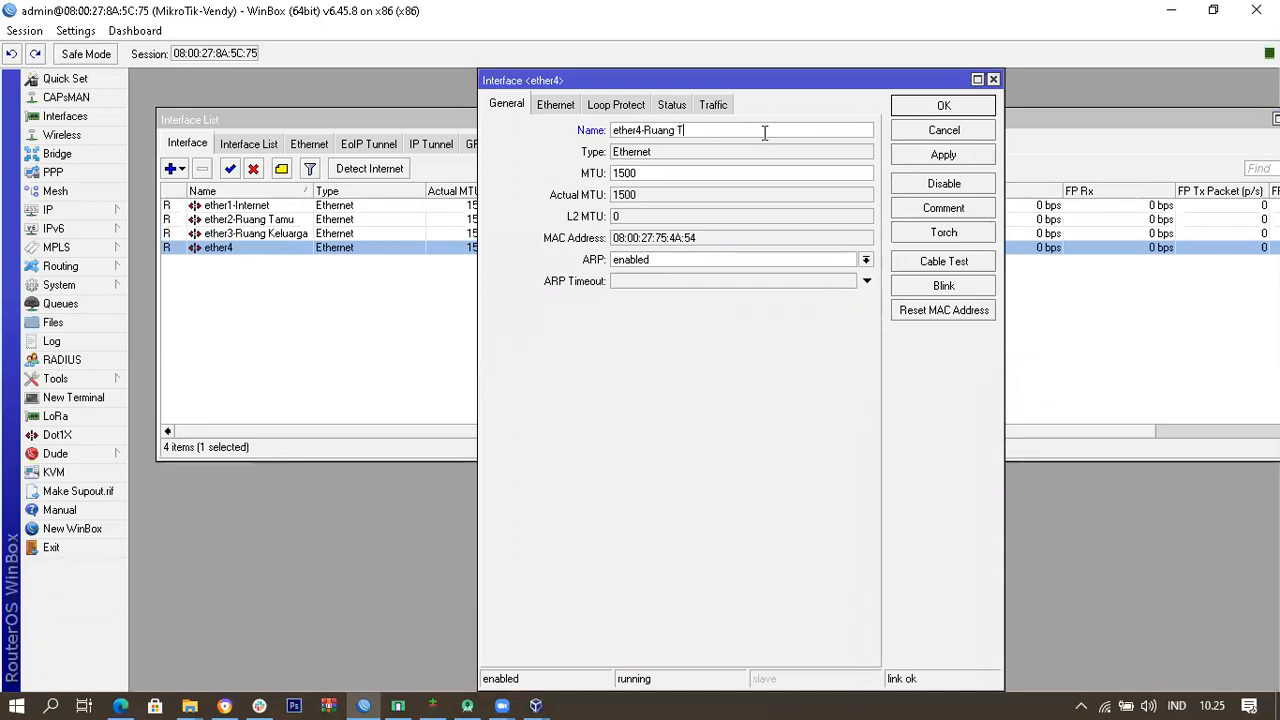
key(BackSpace)
click(940, 105)
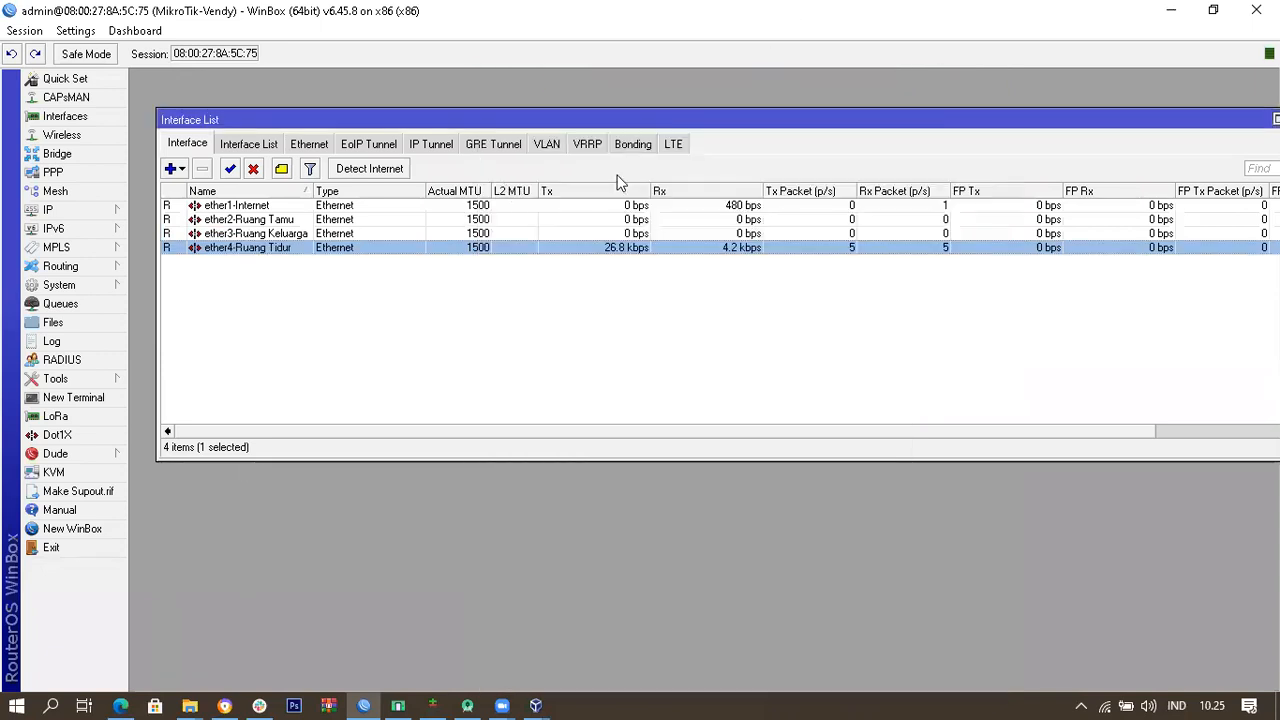
click(373, 290)
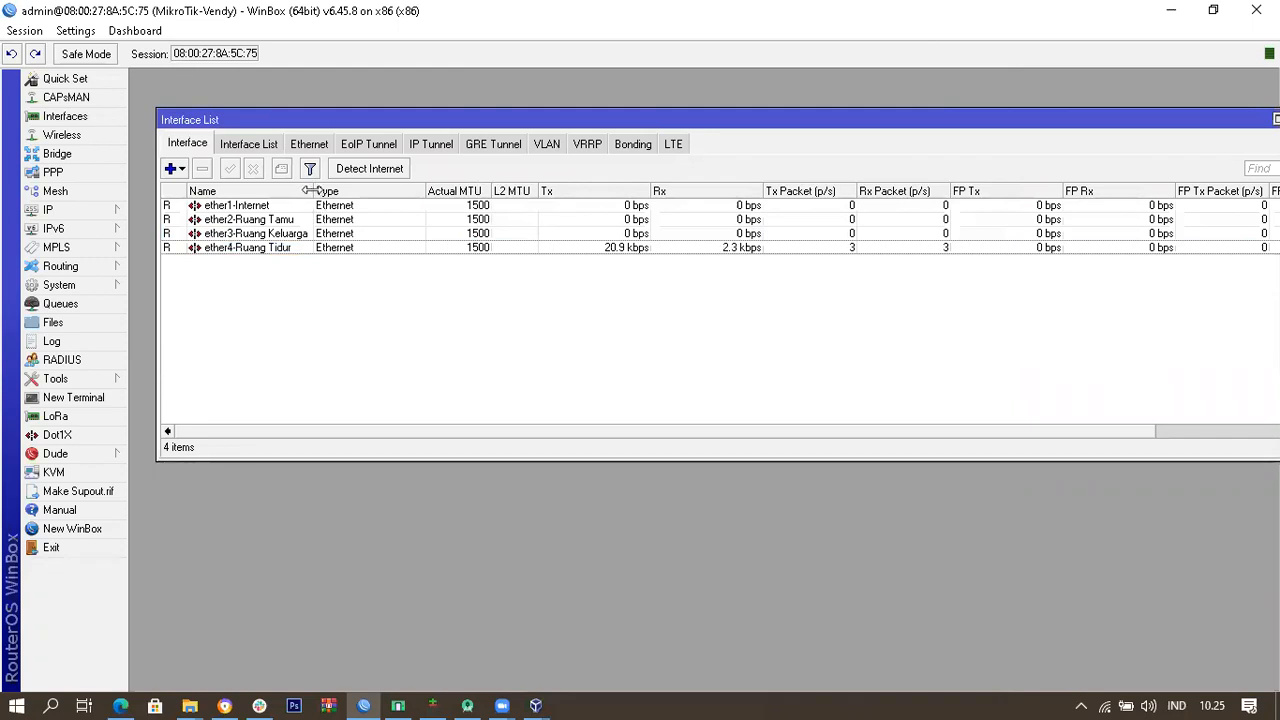
Step: Widen the Name column further and sort the interfaces by name ascending
drag(311, 190, 346, 190)
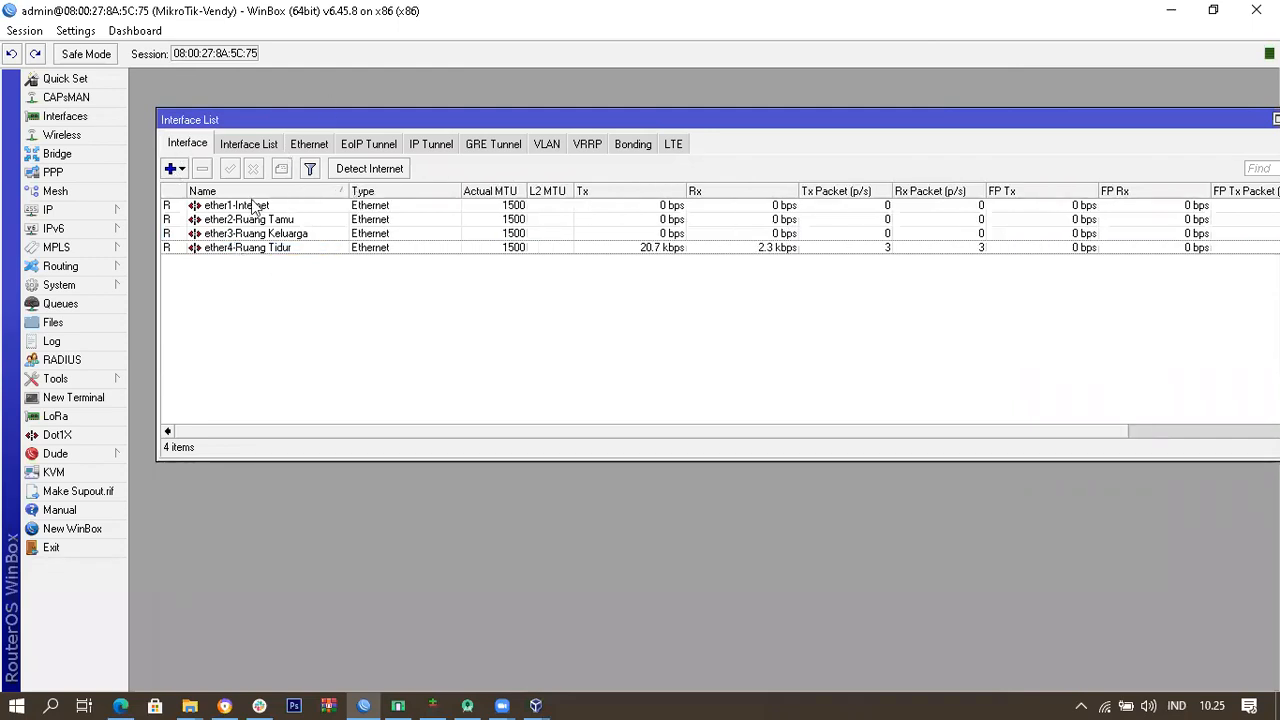
click(313, 247)
click(309, 234)
click(309, 223)
click(313, 191)
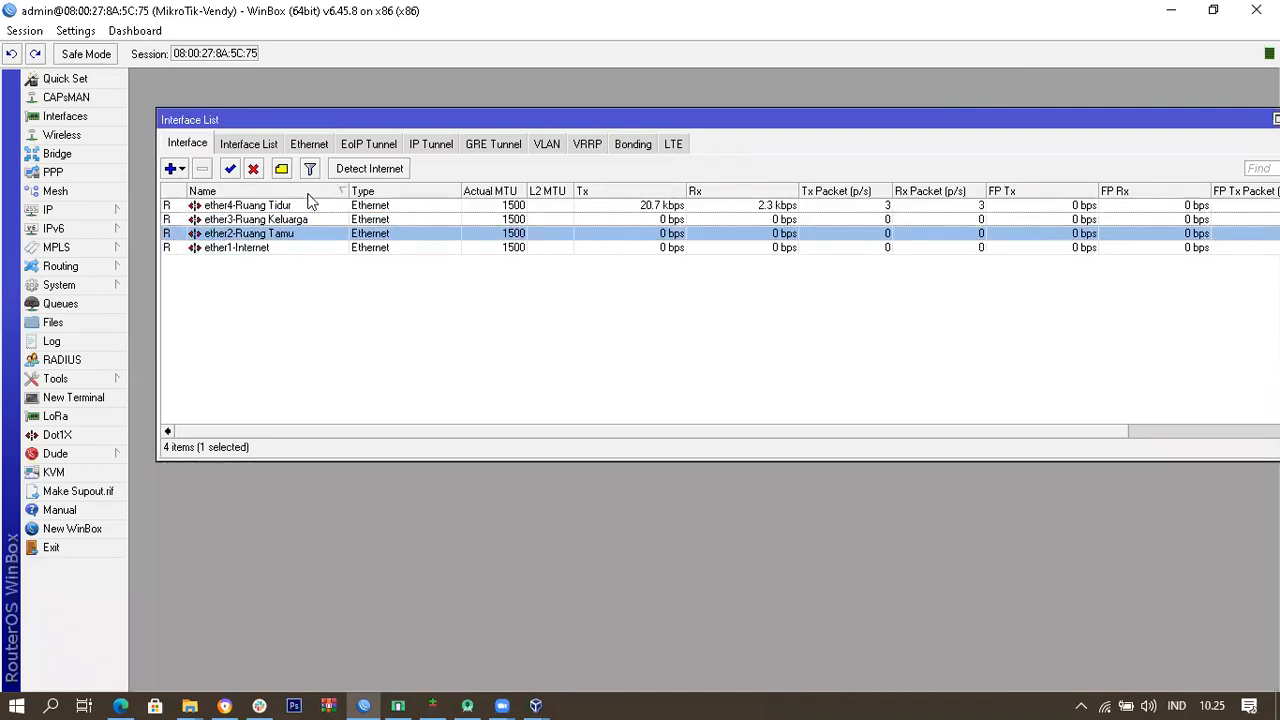
click(313, 191)
click(405, 389)
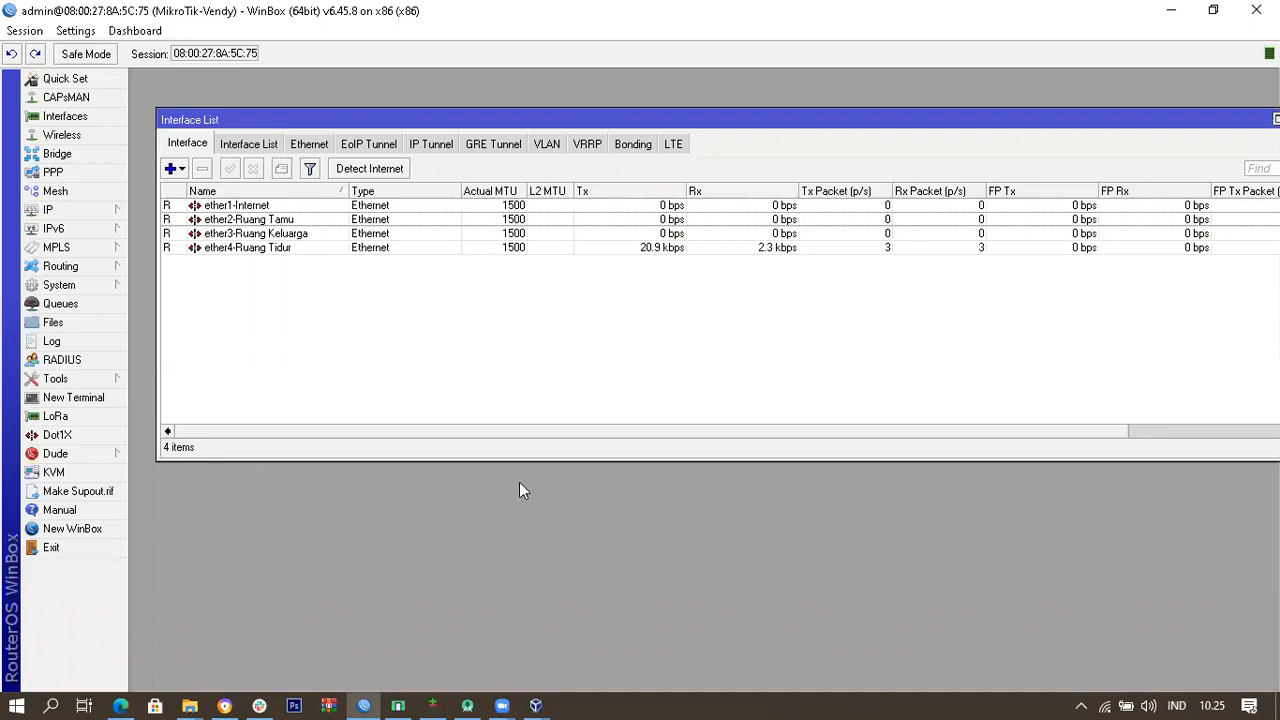
Step: Drag the Interface List window so it sits fully in view
mouse_move(502, 700)
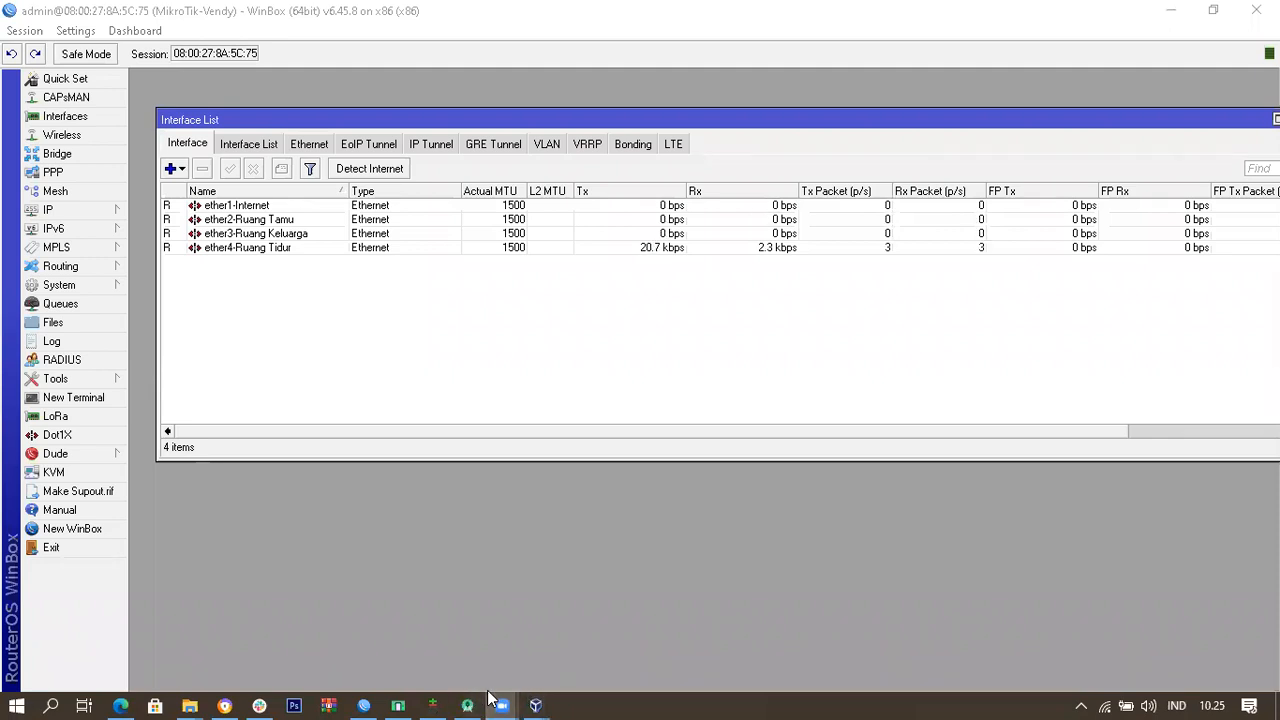
scroll(490, 697, down, 1)
drag(356, 120, 341, 107)
mouse_move(422, 100)
mouse_down()
mouse_move(594, 100)
mouse_move(430, 100)
mouse_up()
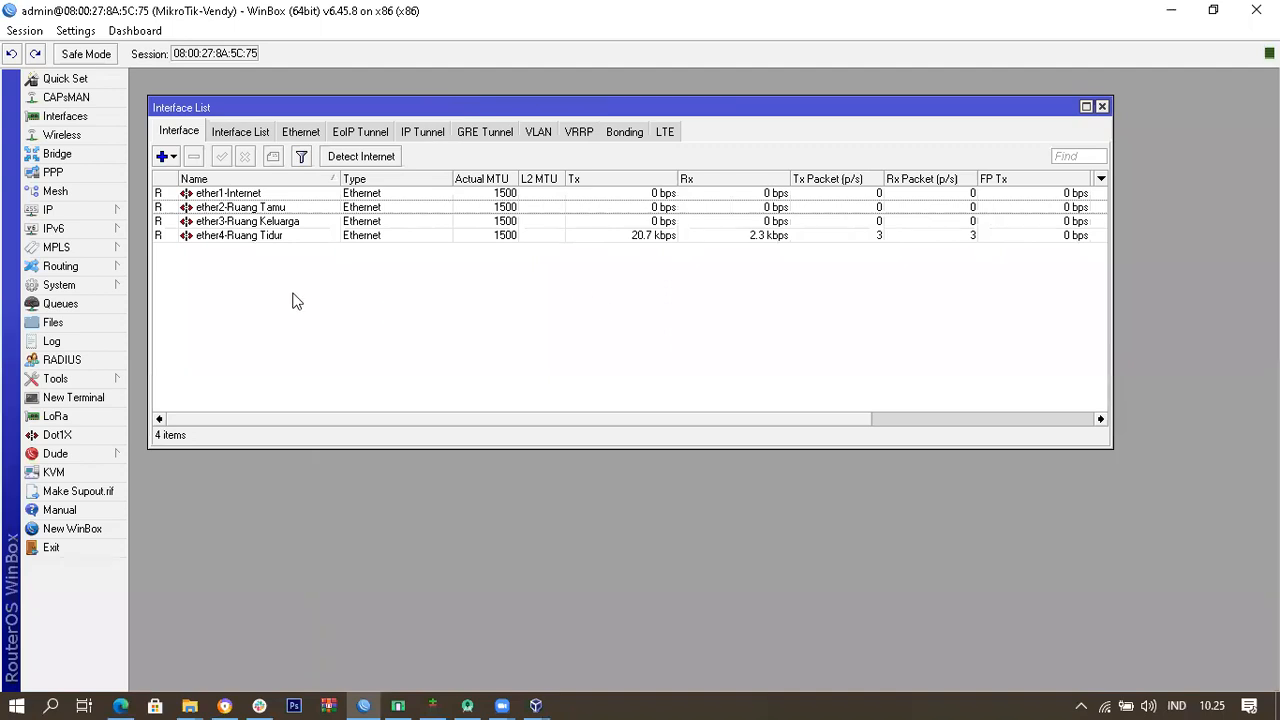
Step: Check the renamed rows ether1-Internet through ether4-Ruang Tidur in the interface list
click(530, 207)
click(527, 224)
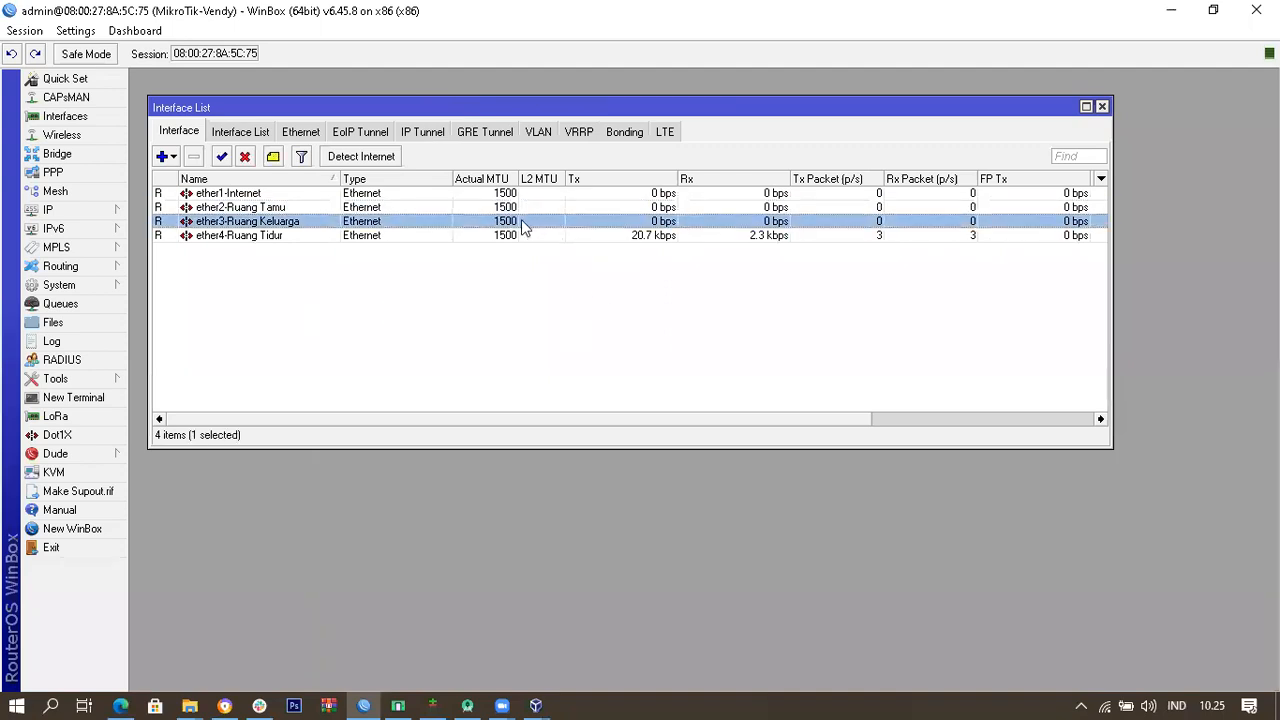
click(482, 306)
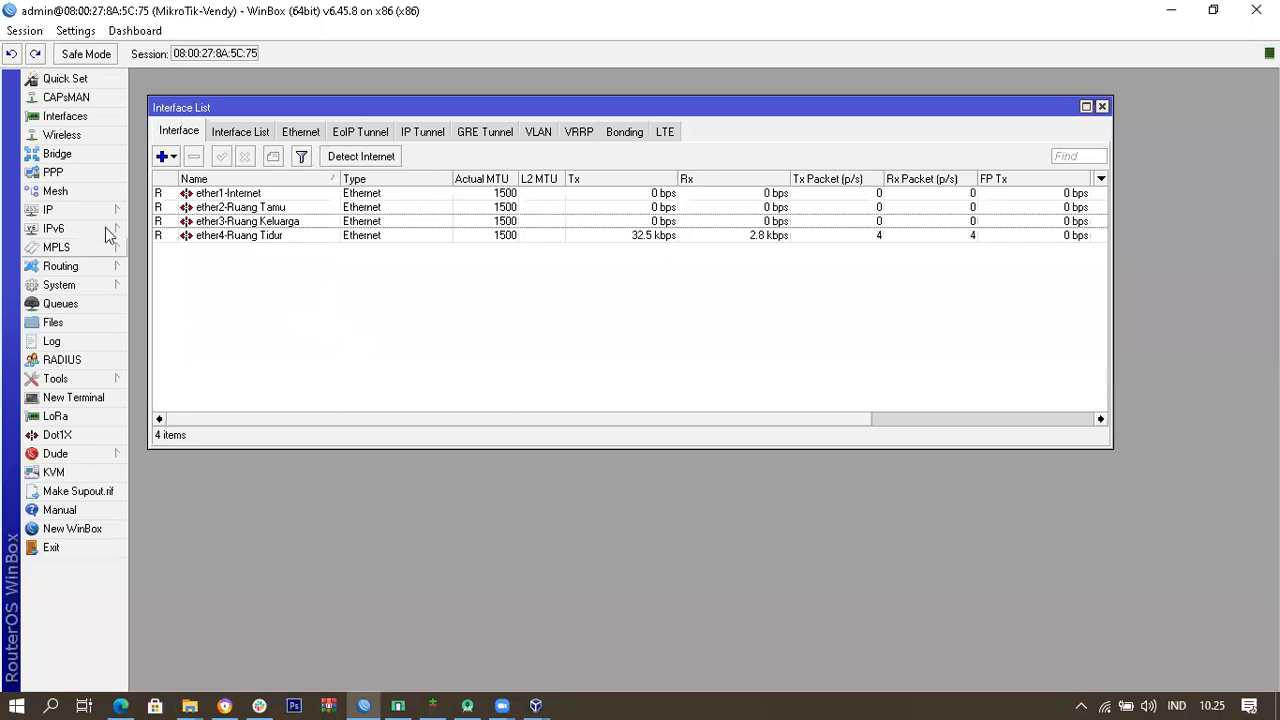
click(238, 196)
click(234, 238)
click(251, 284)
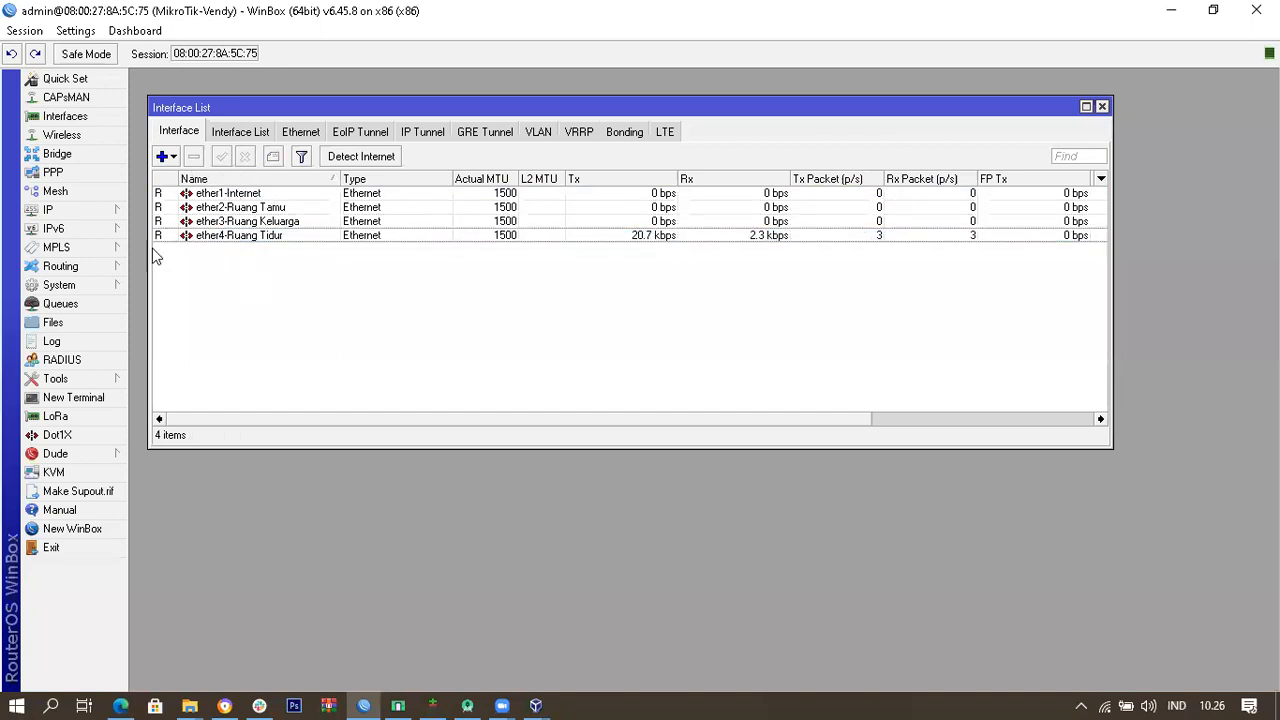
Step: Open the IP menu in the left sidebar
click(101, 214)
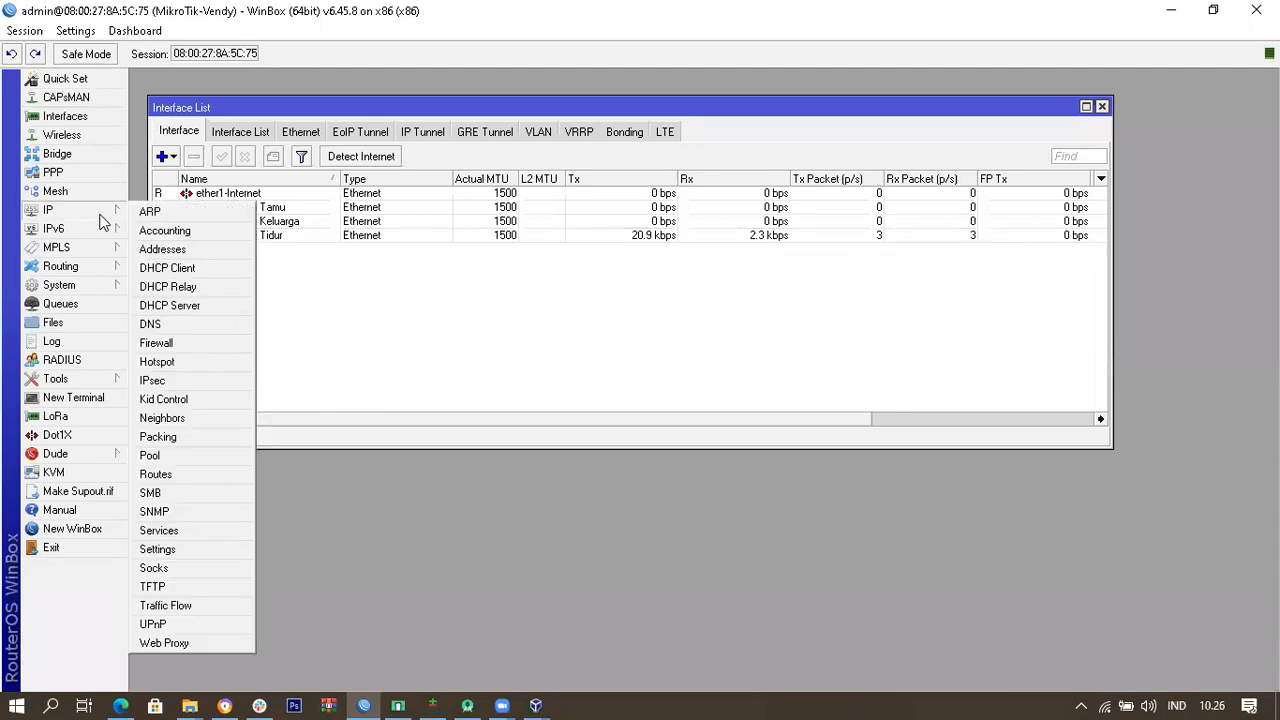
click(548, 348)
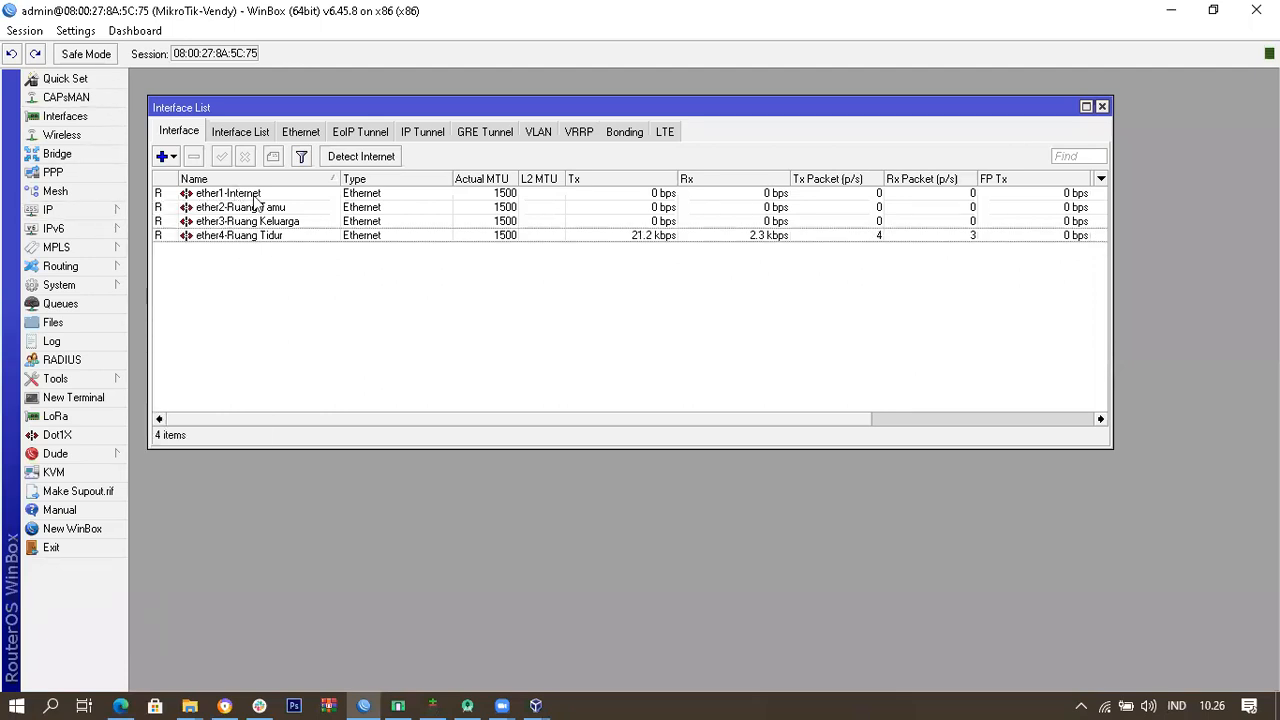
click(104, 213)
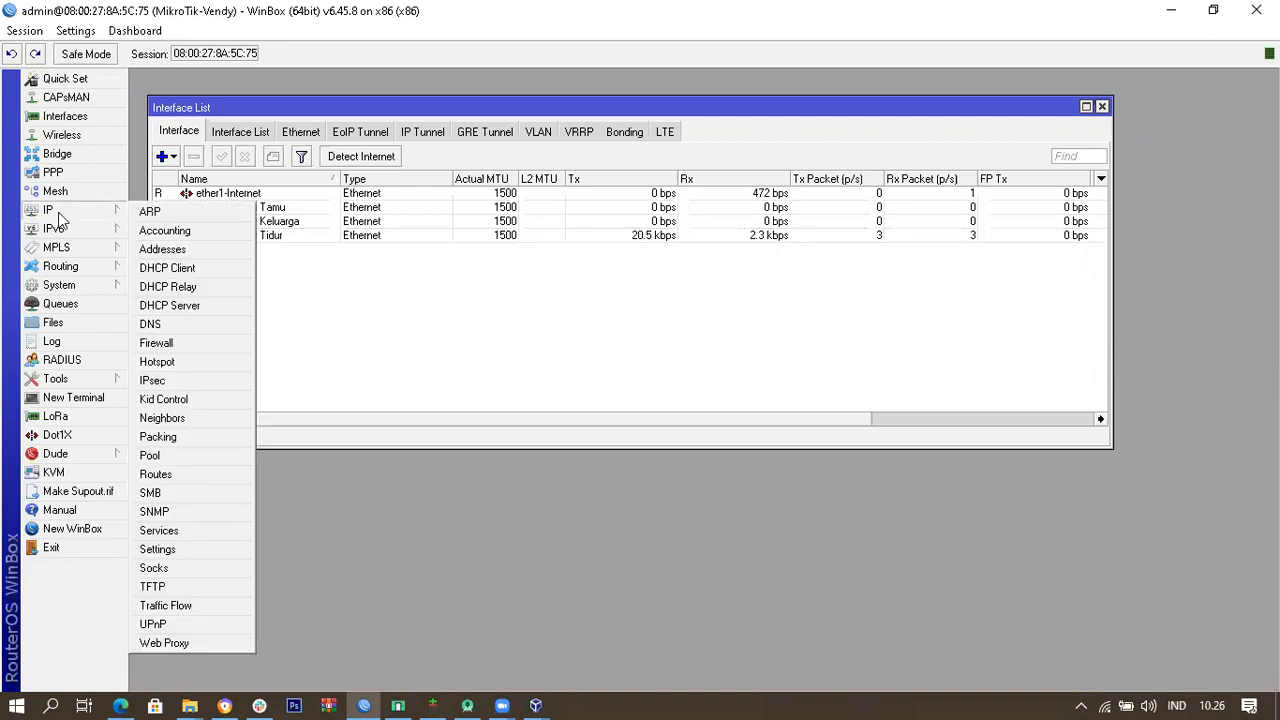
Step: Open IP > Addresses and enlarge the list showing ether1-Internet's dynamic 192.168.100.0 address
click(229, 258)
drag(756, 222, 767, 126)
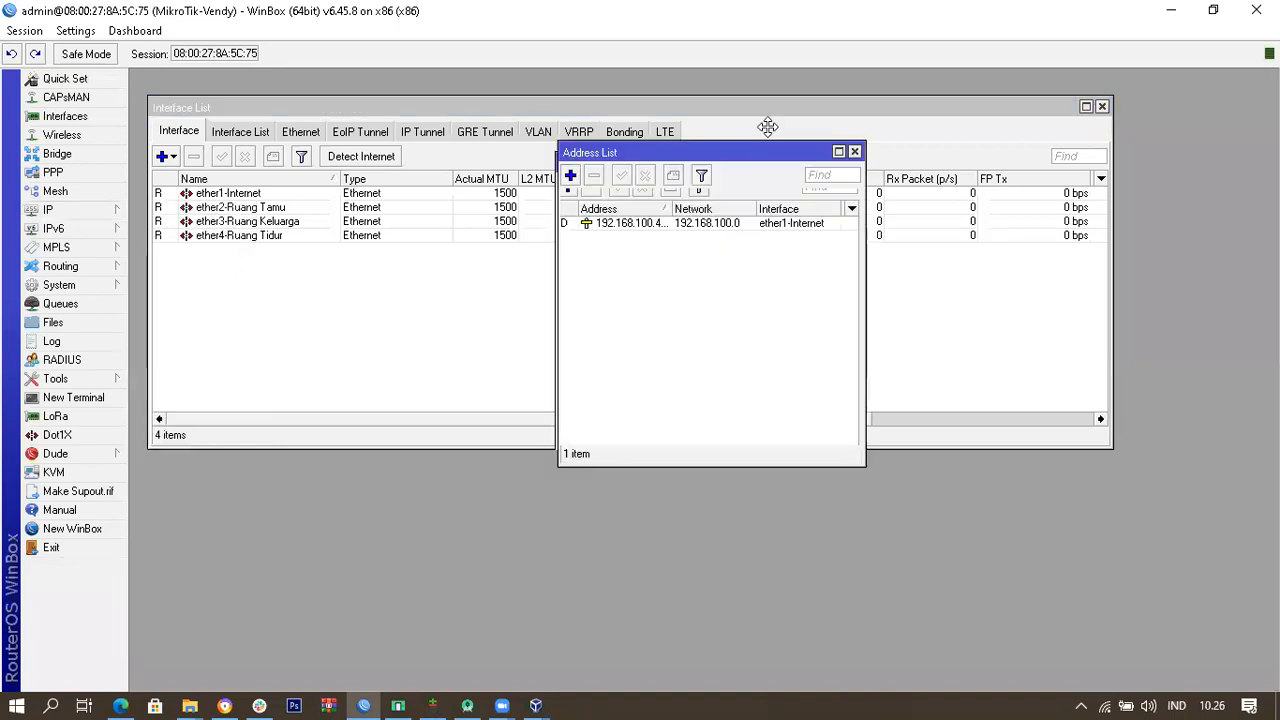
drag(723, 430, 733, 664)
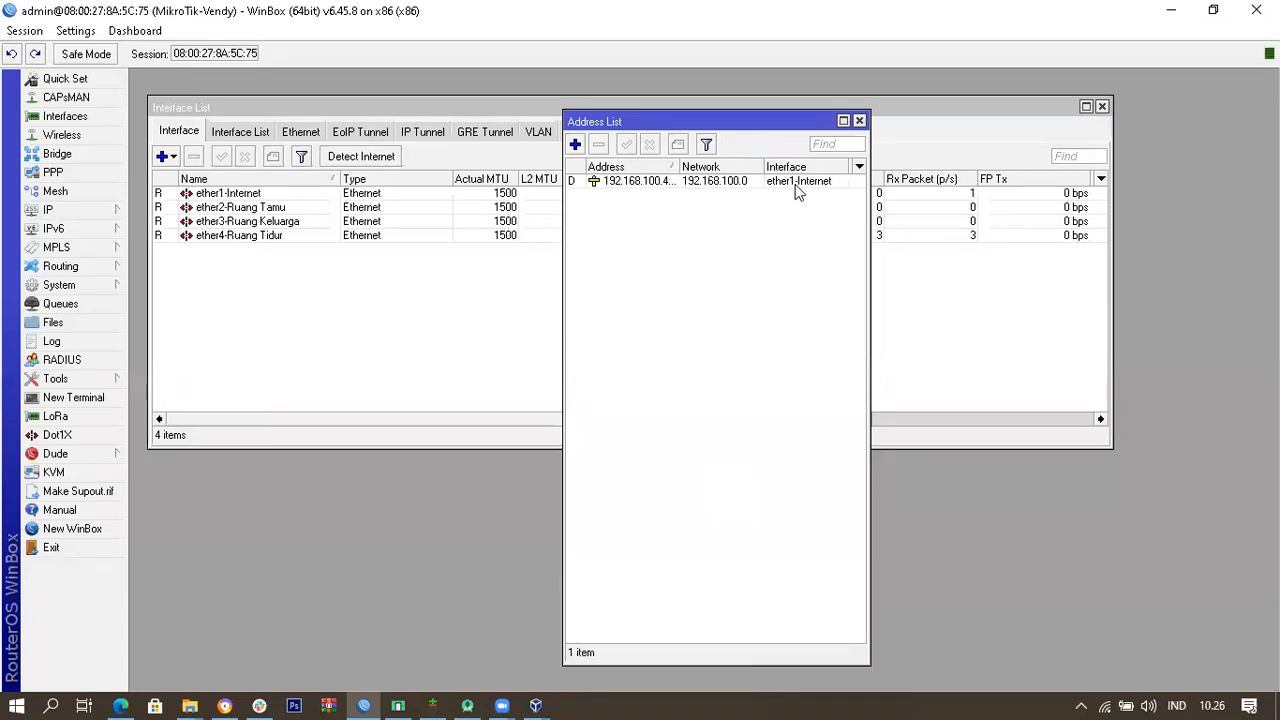
click(795, 184)
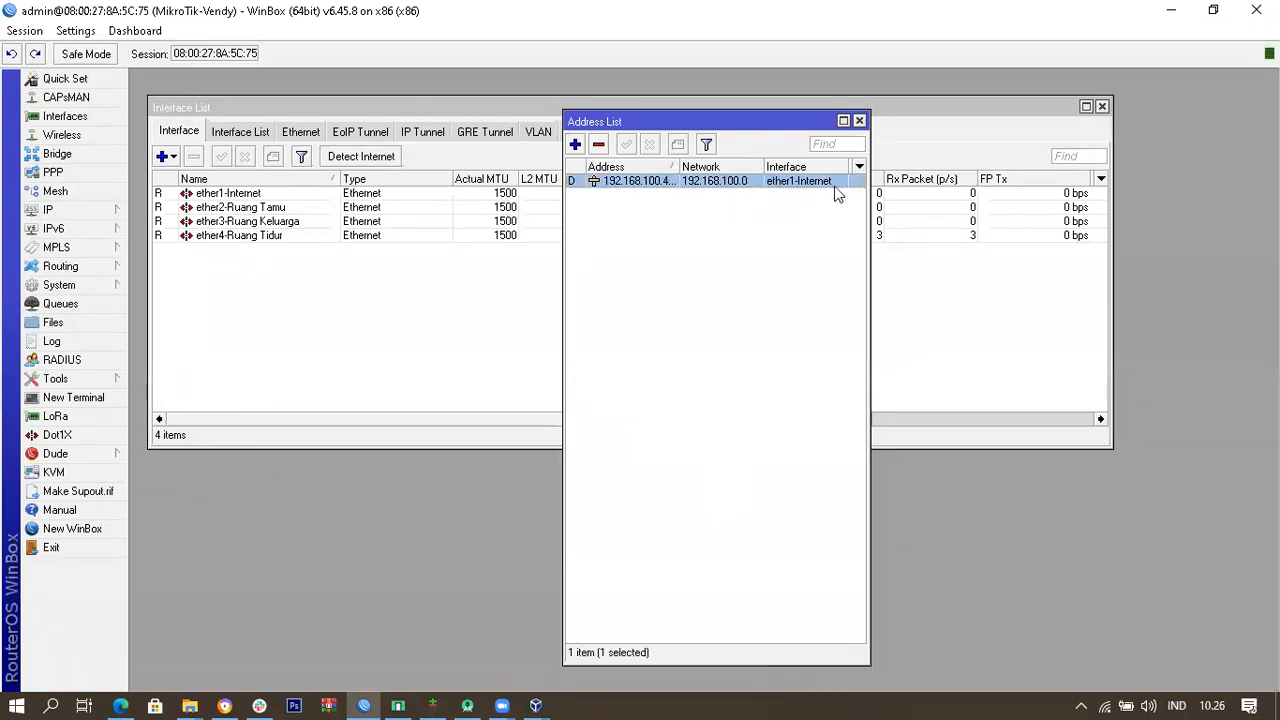
click(80, 210)
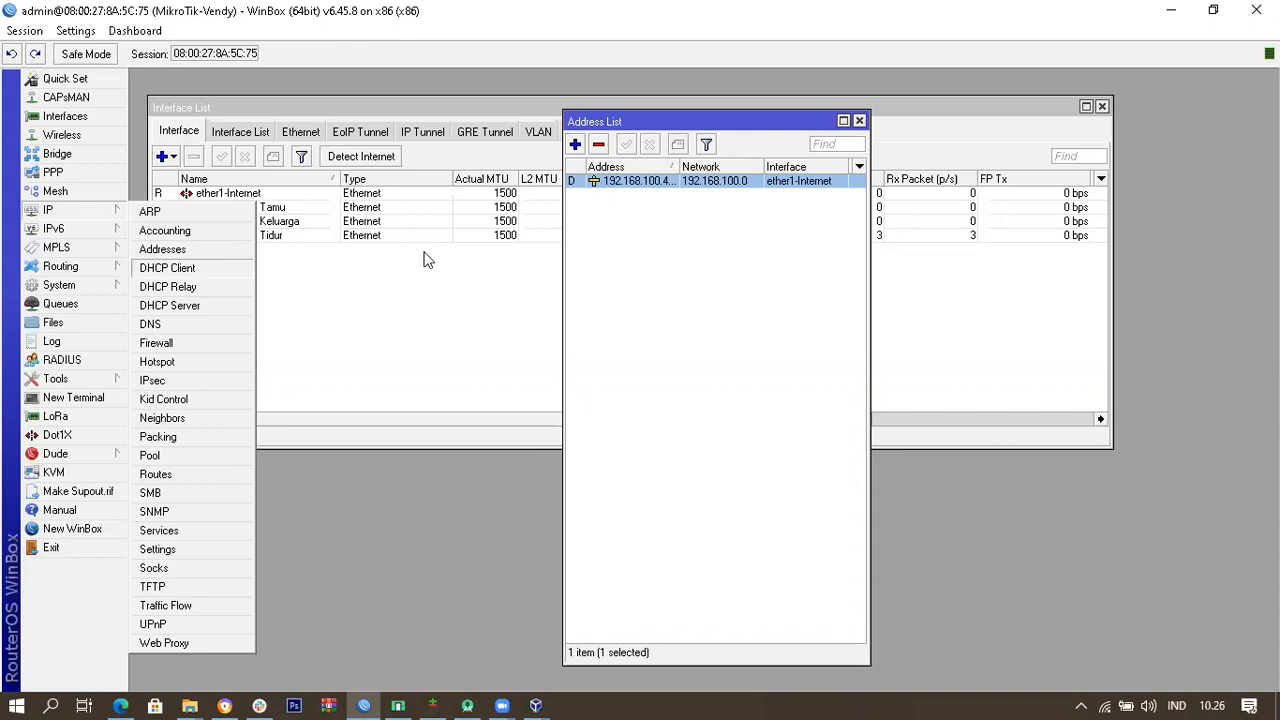
click(785, 224)
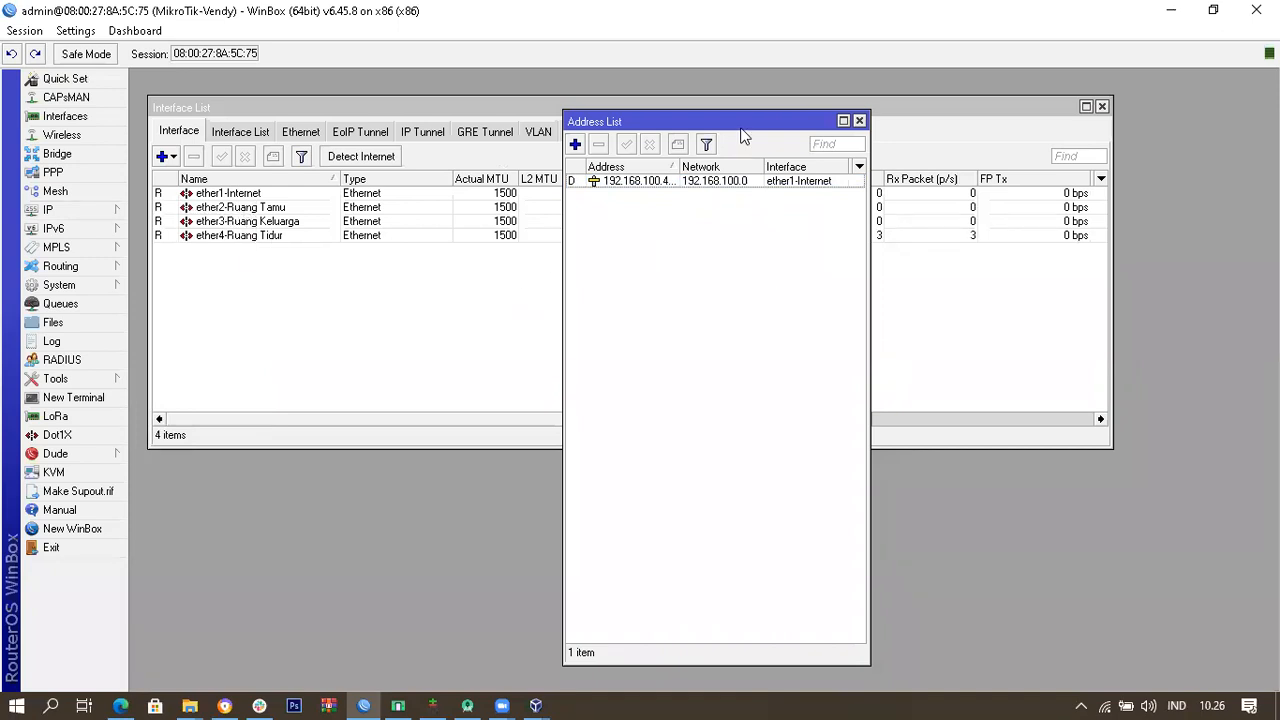
drag(563, 284, 423, 283)
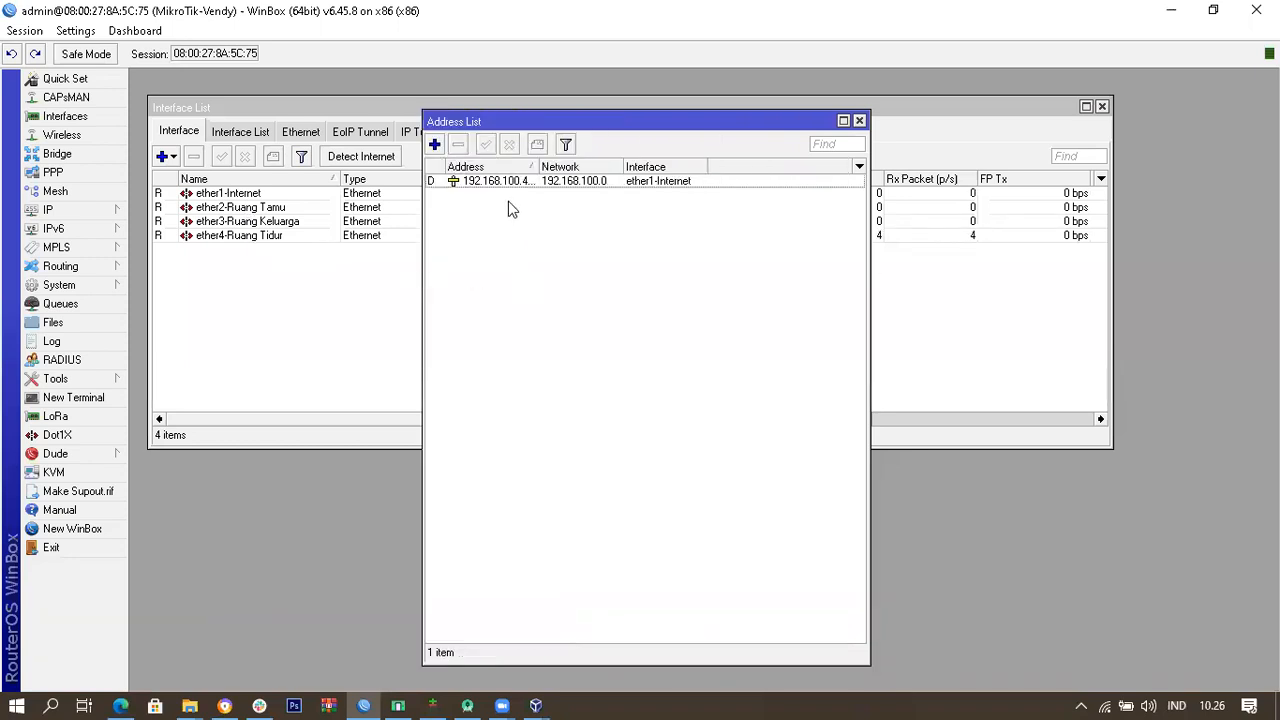
Step: Create a new address entry of 192.168.110.1/24 with network 192.168.110.0
click(435, 145)
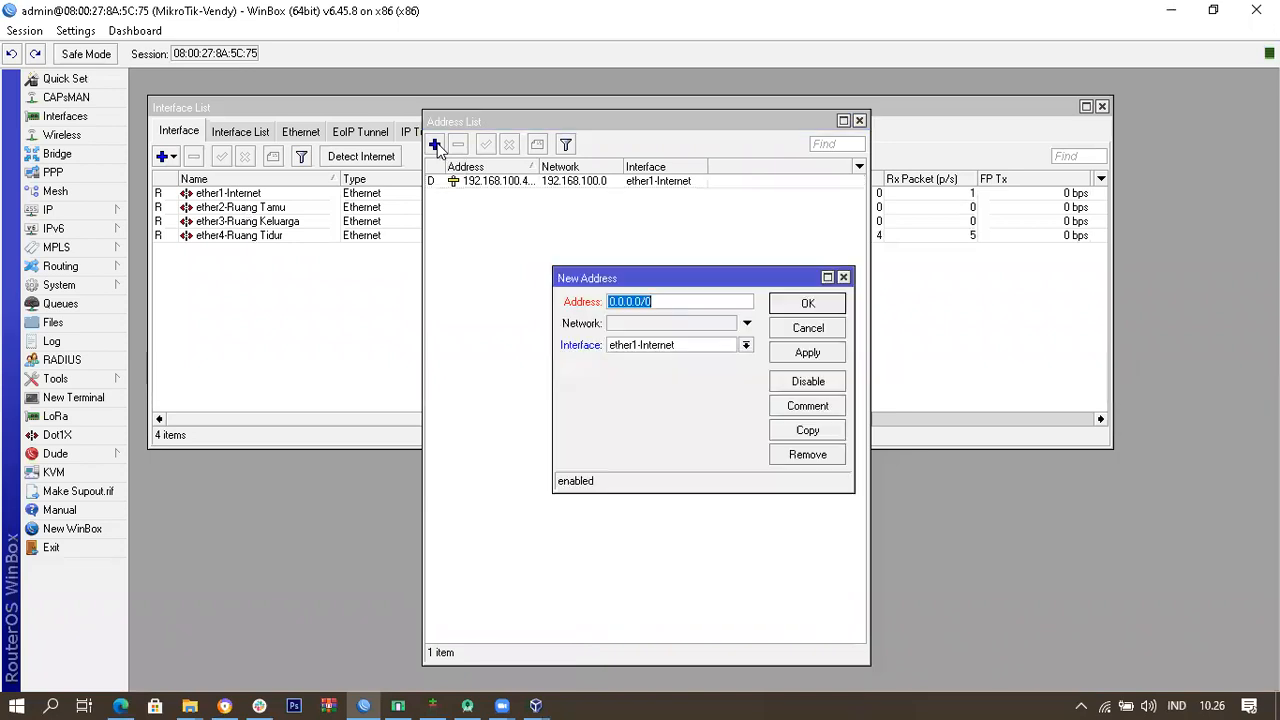
click(700, 304)
drag(641, 302, 587, 307)
text(192.1)
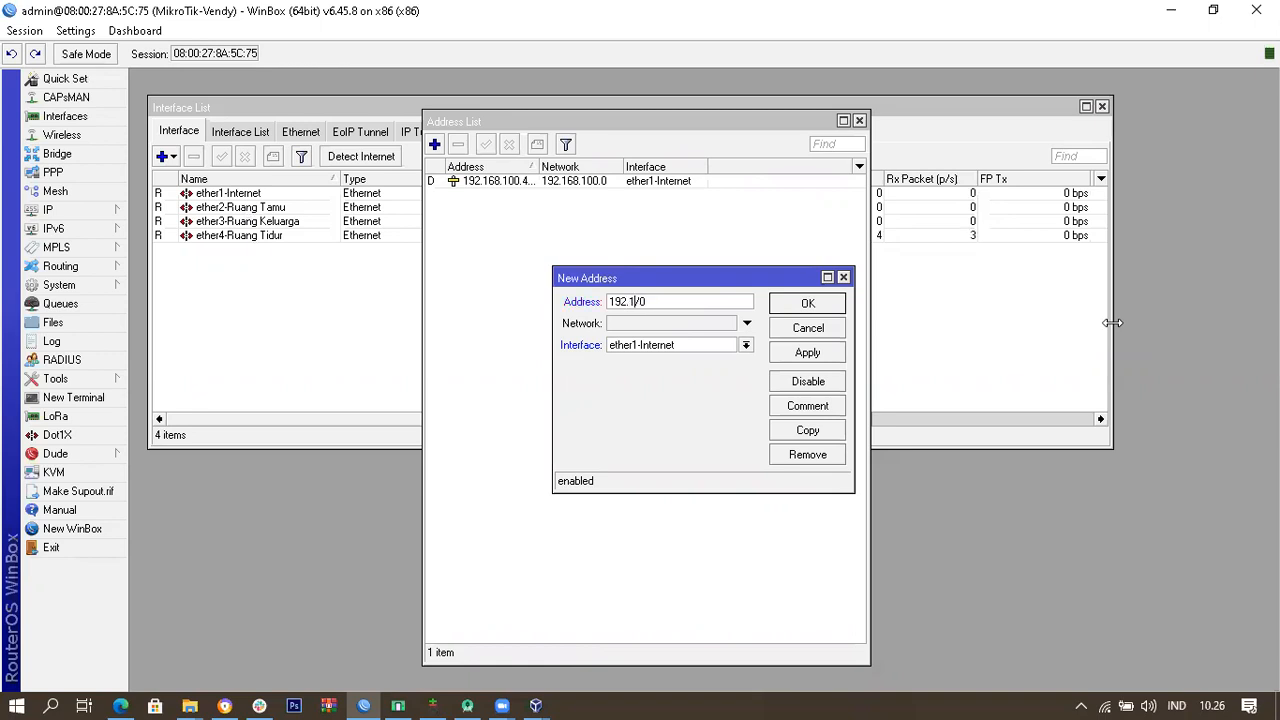
text(68.110.1)
key(Delete)
drag(675, 305, 597, 302)
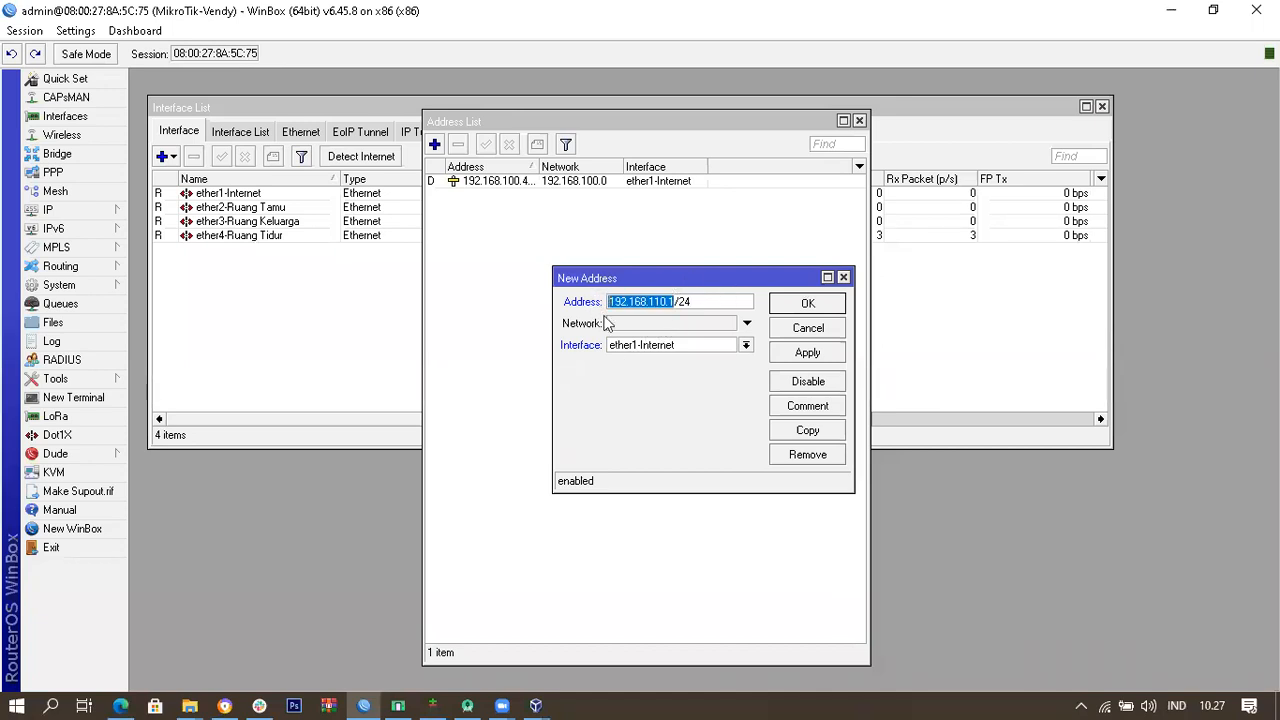
click(686, 322)
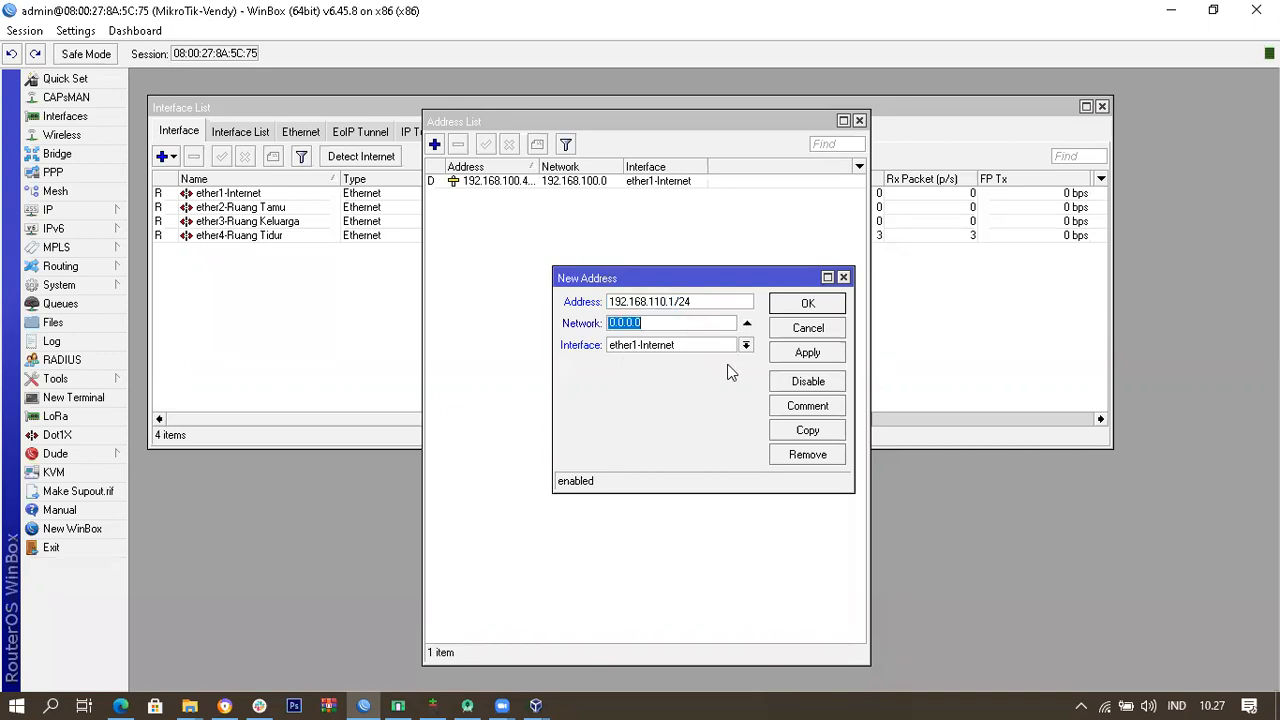
text(192.168)
drag(667, 327, 598, 324)
drag(667, 302, 604, 303)
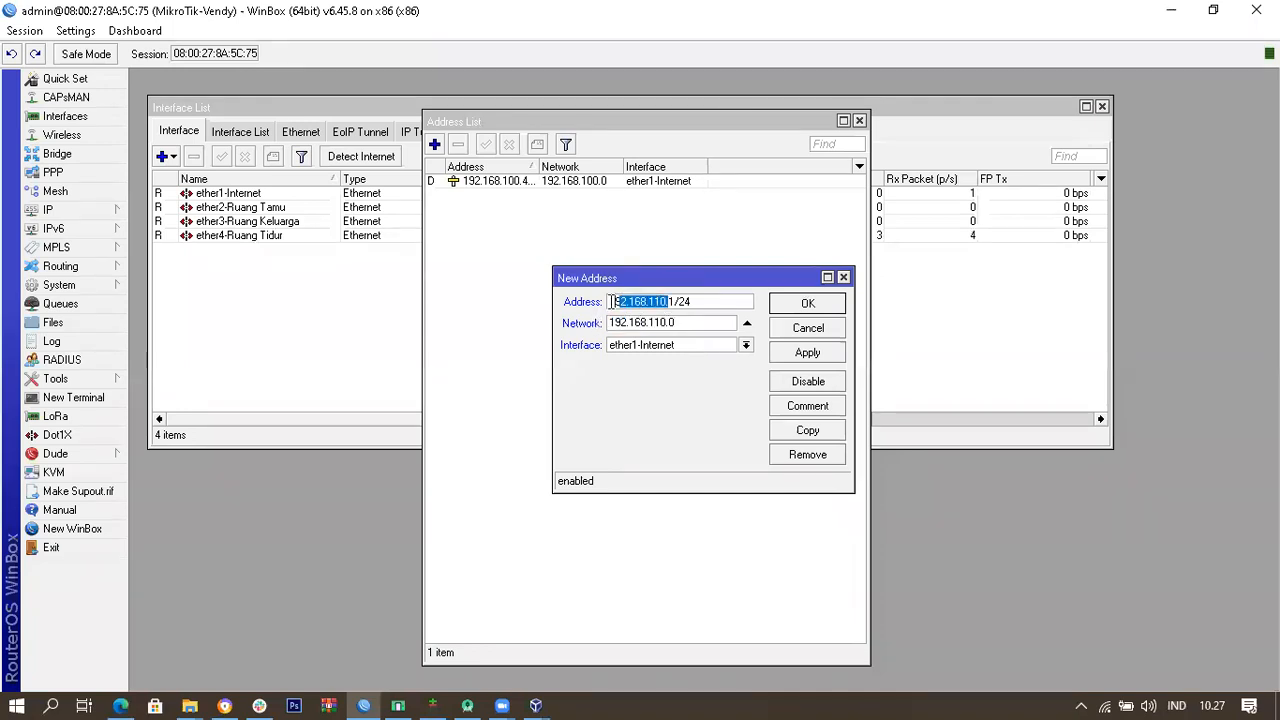
click(672, 323)
double_click(670, 322)
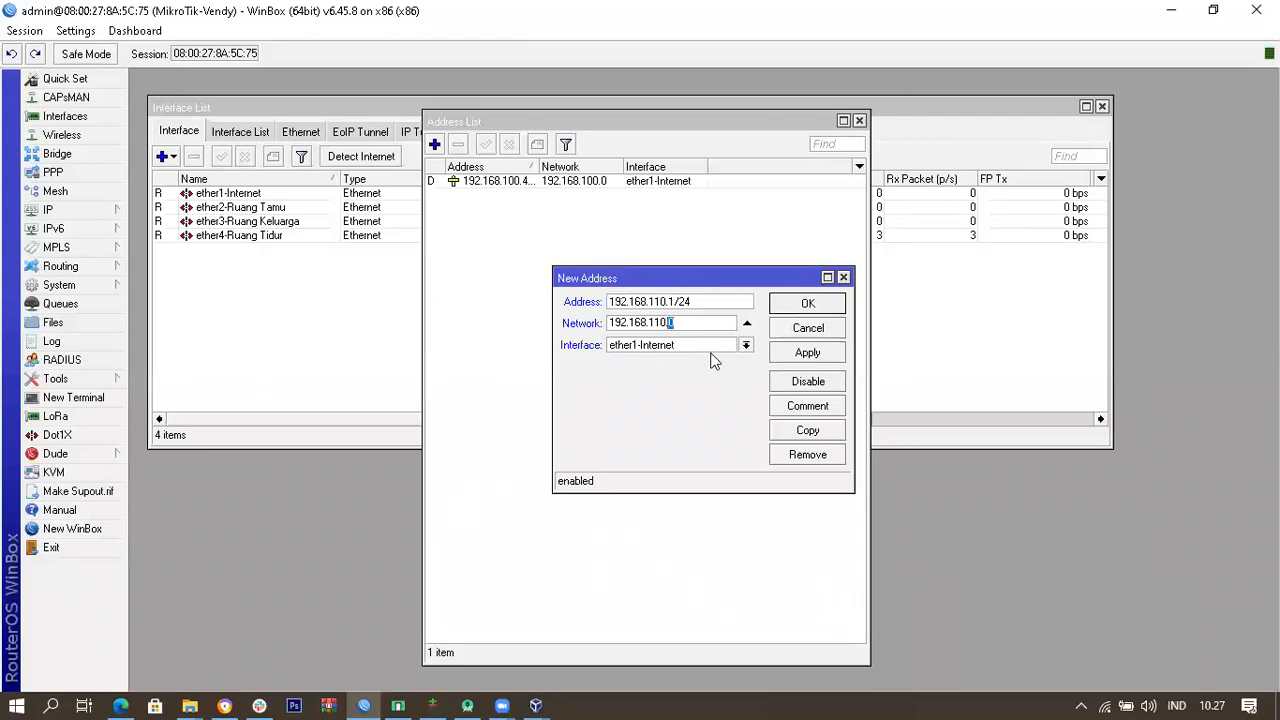
double_click(668, 301)
double_click(684, 301)
Step: Assign the address to ether2-Ruang Tamu, apply and confirm, then select the new row
click(681, 345)
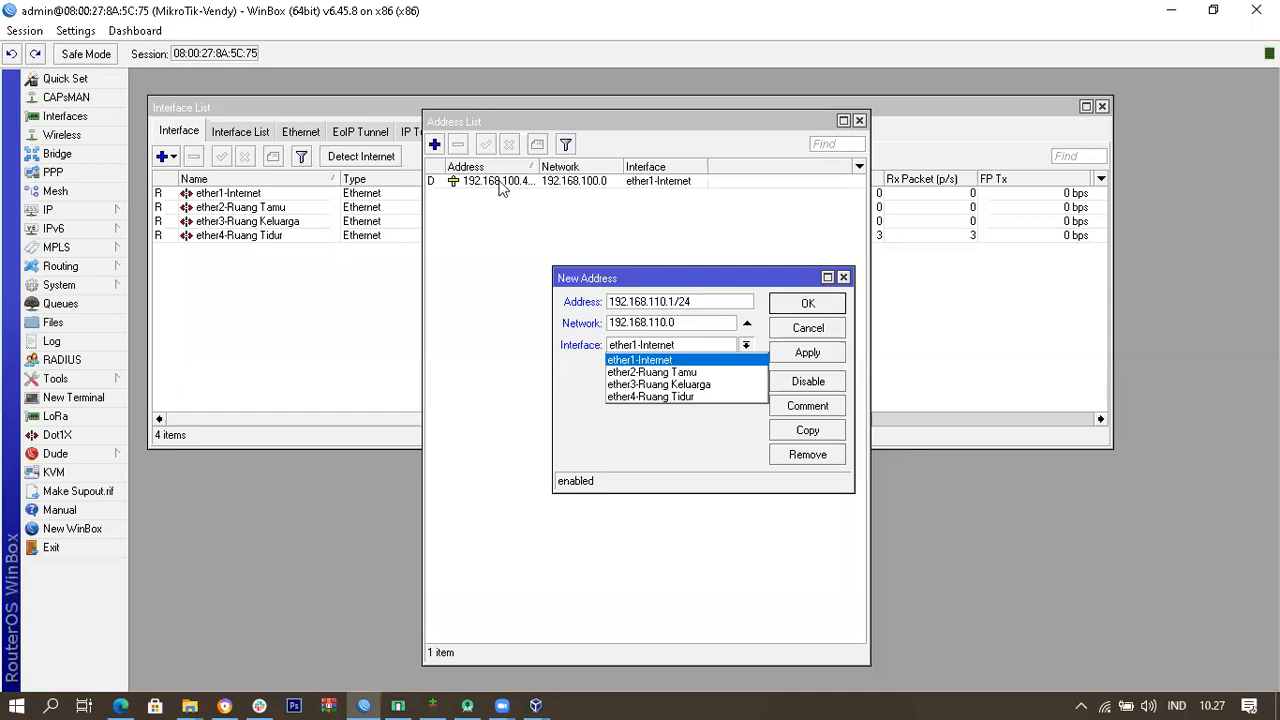
click(685, 373)
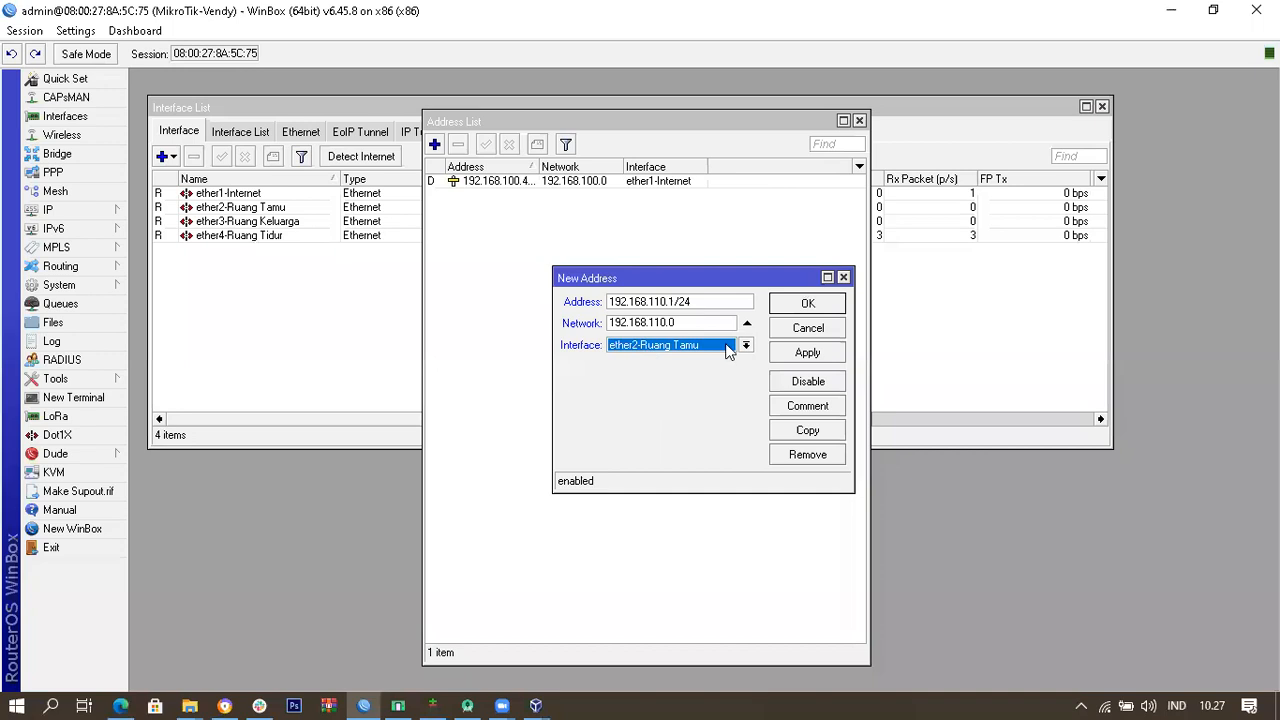
click(808, 354)
click(838, 305)
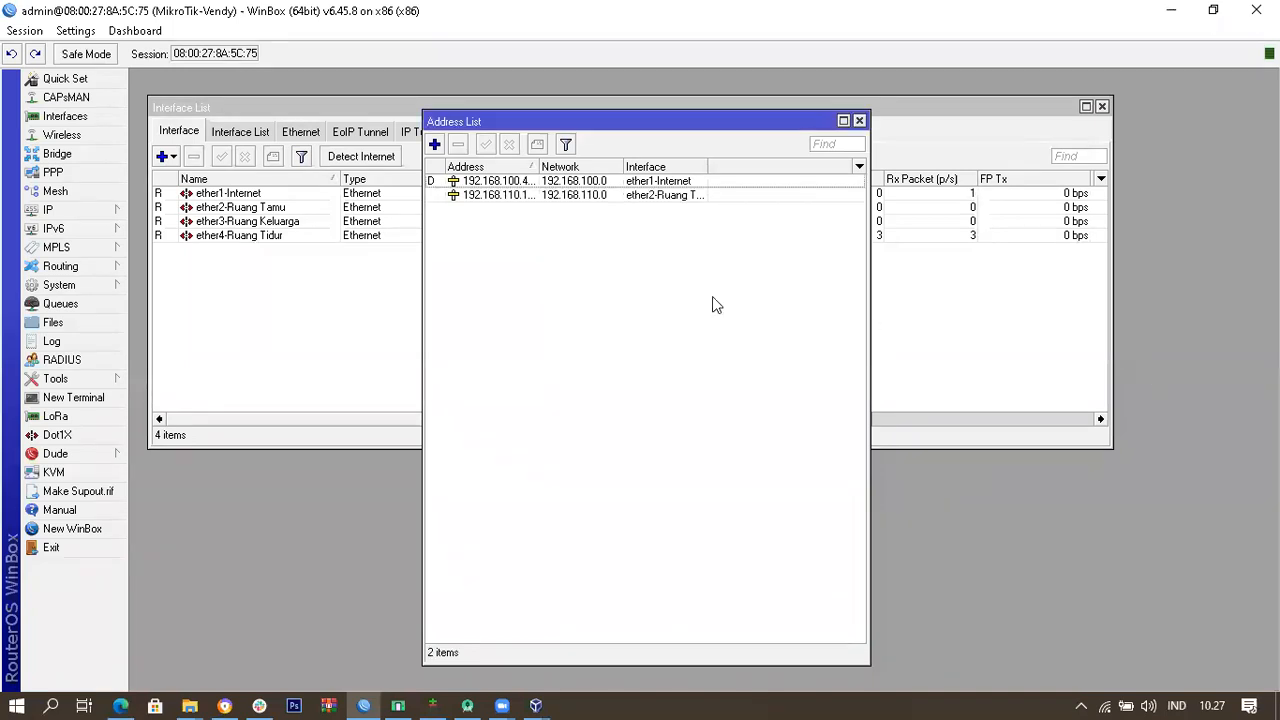
click(517, 199)
click(640, 235)
click(620, 199)
Step: Add 192.168.120.1/24, network 192.168.120.0, on ether3-Ruang Keluarga, fixing the typed prefix
click(647, 262)
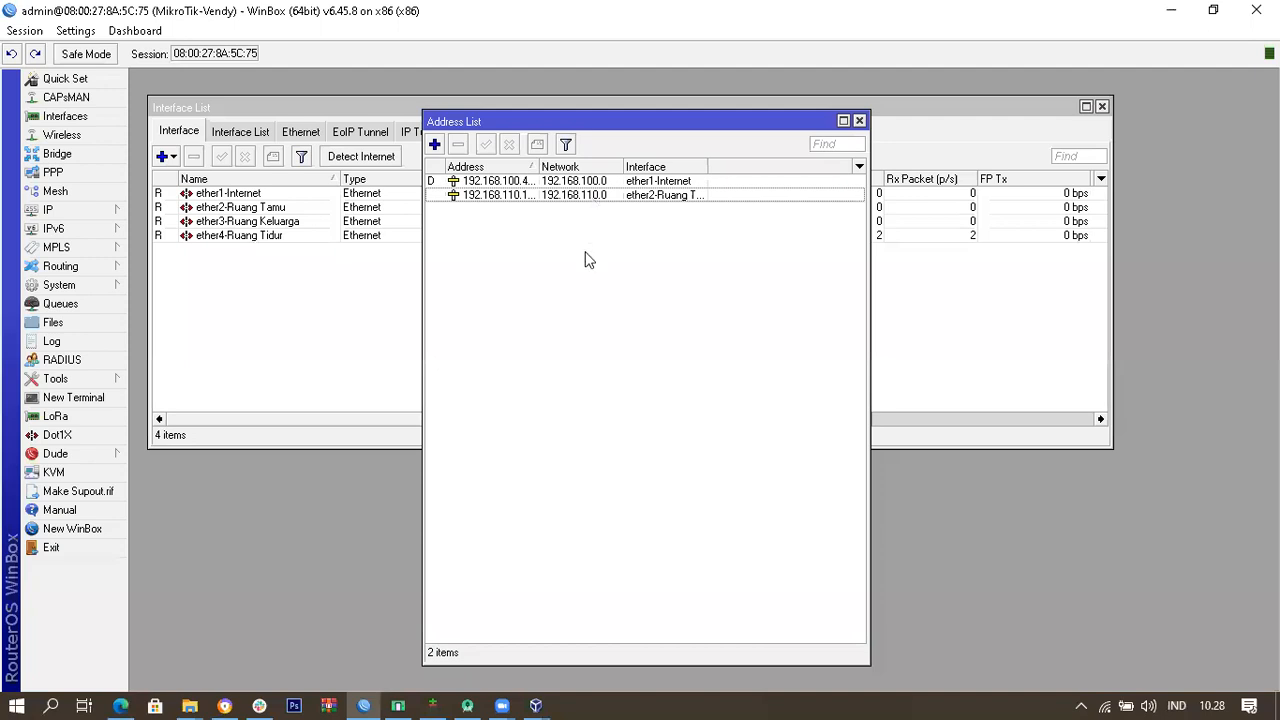
click(434, 144)
text(192.16)
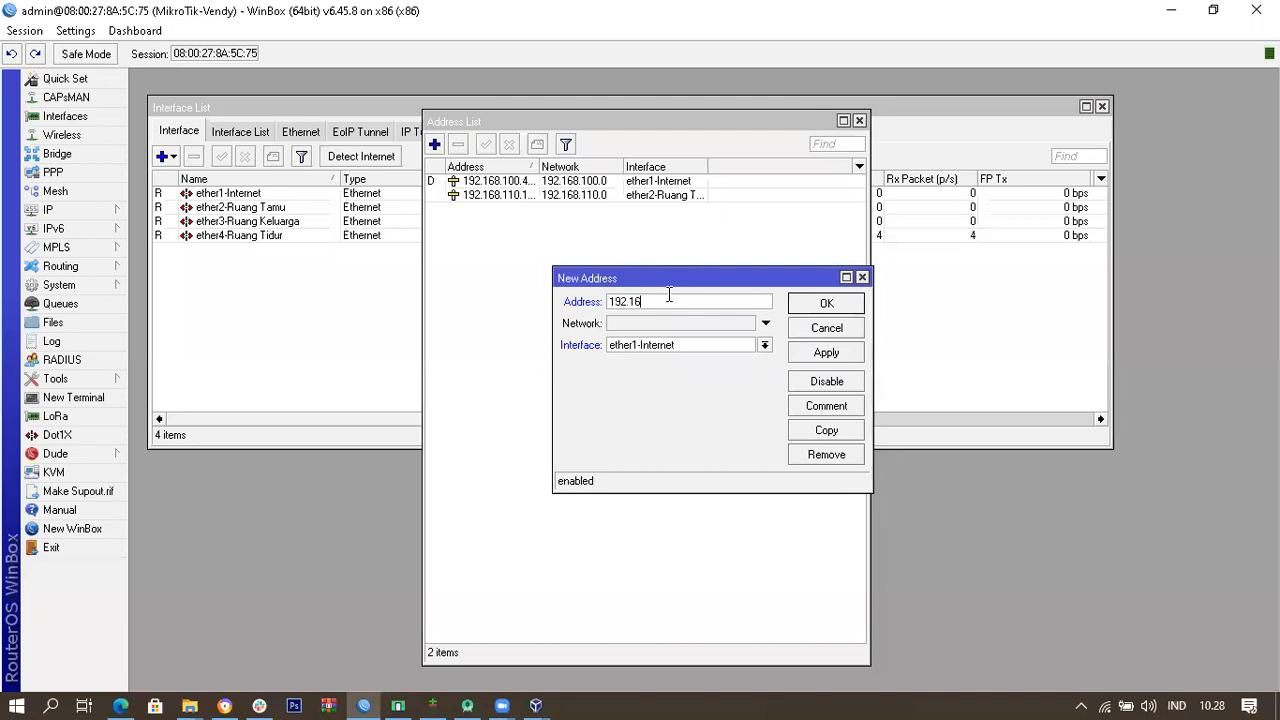
text(8.120.1)
text(/)
text(254)
key(BackSpace)
key(BackSpace)
text(4)
click(718, 321)
text(192.168)
key(BackSpace)
key(BackSpace)
text(.120..0)
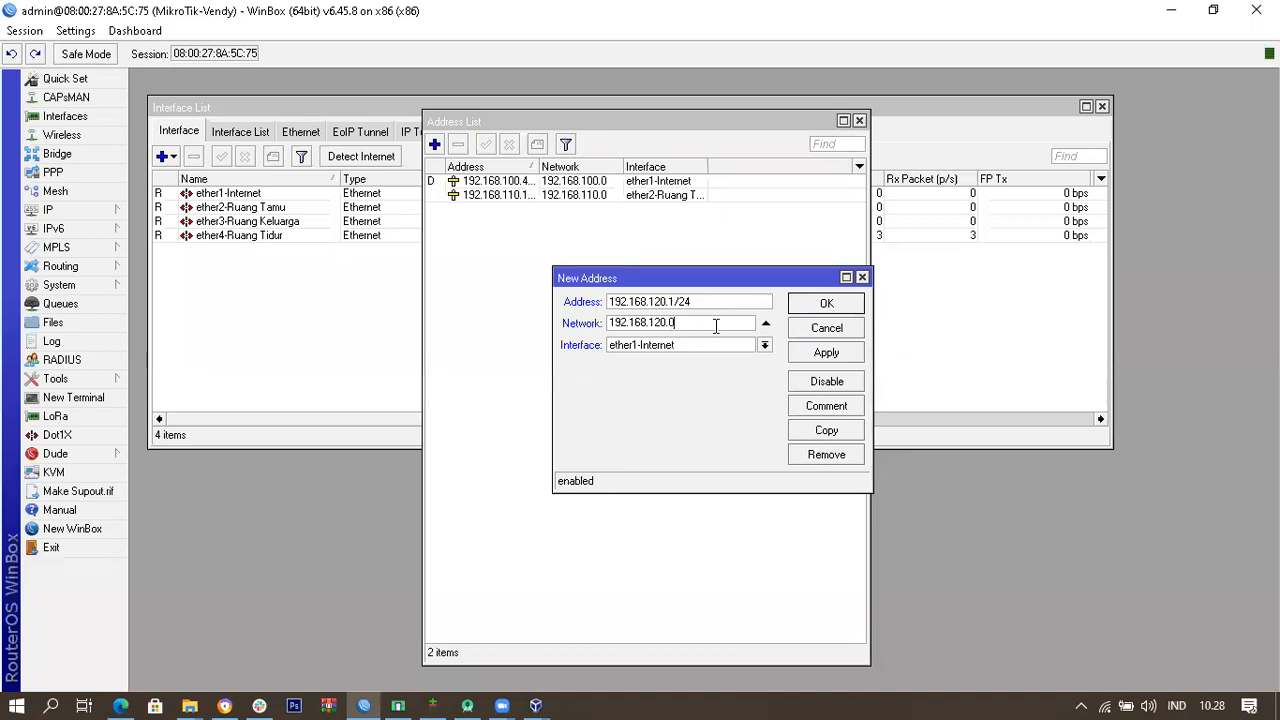
click(712, 344)
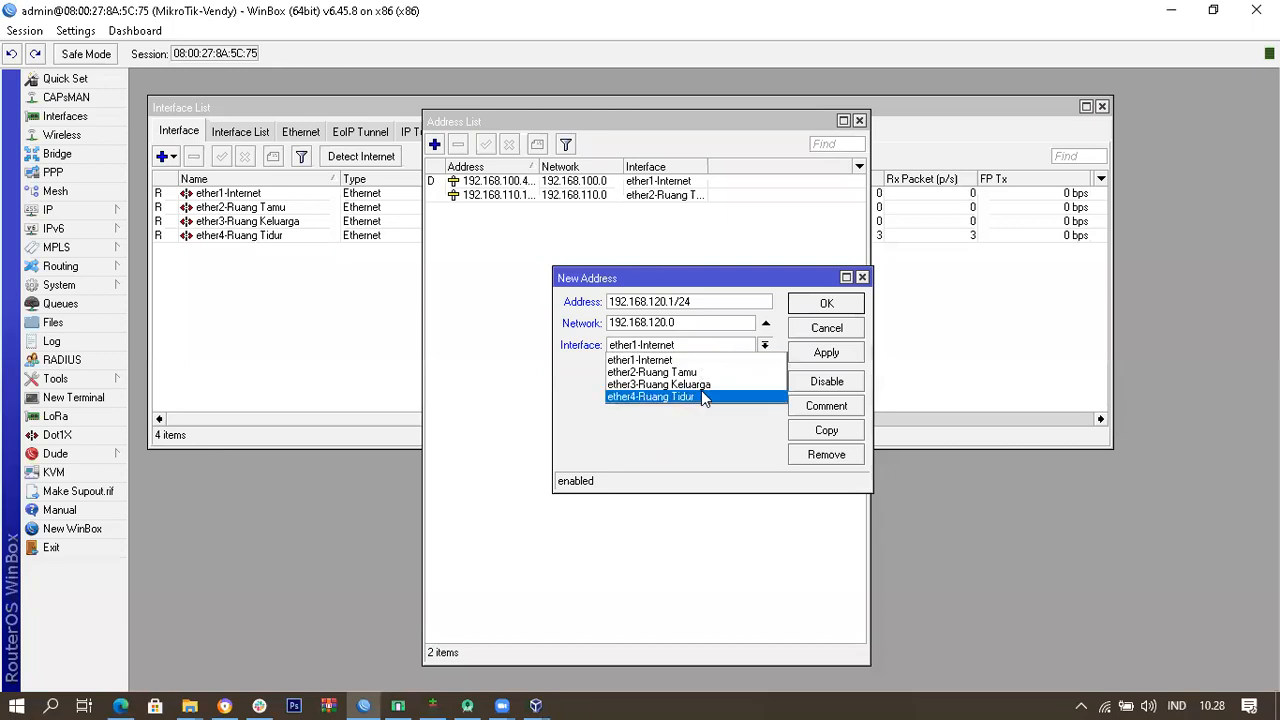
click(714, 389)
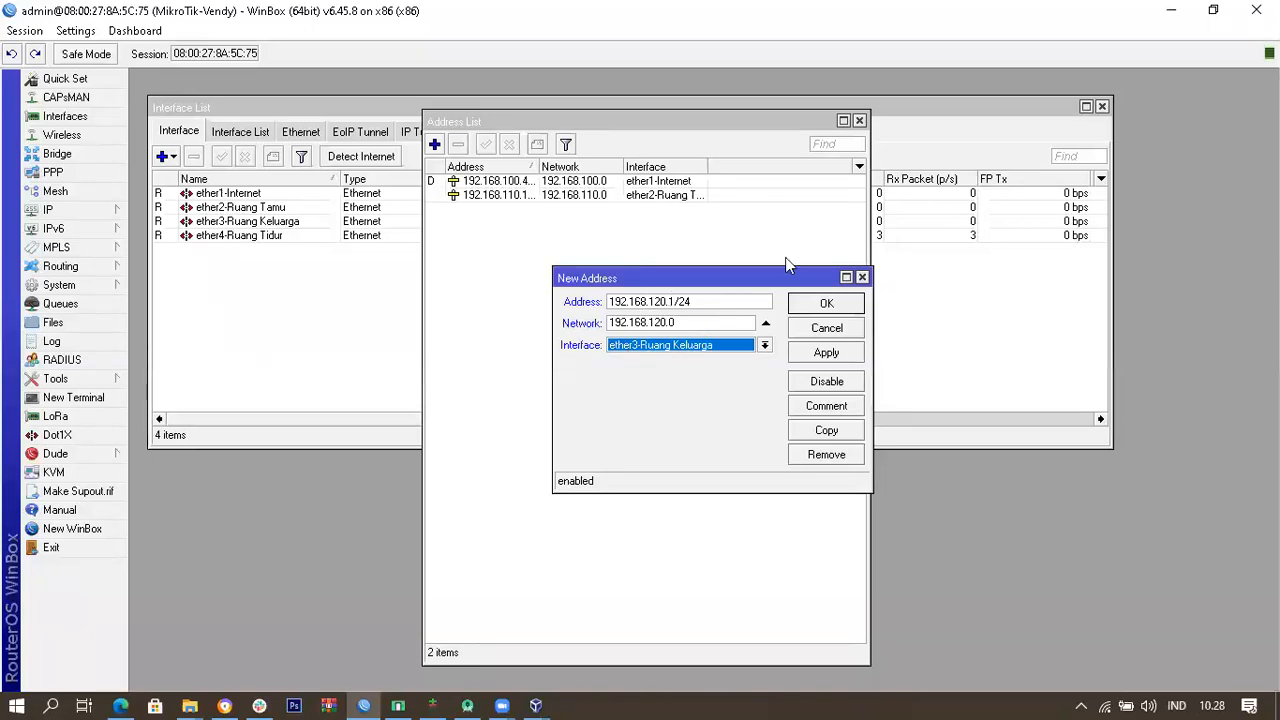
click(843, 302)
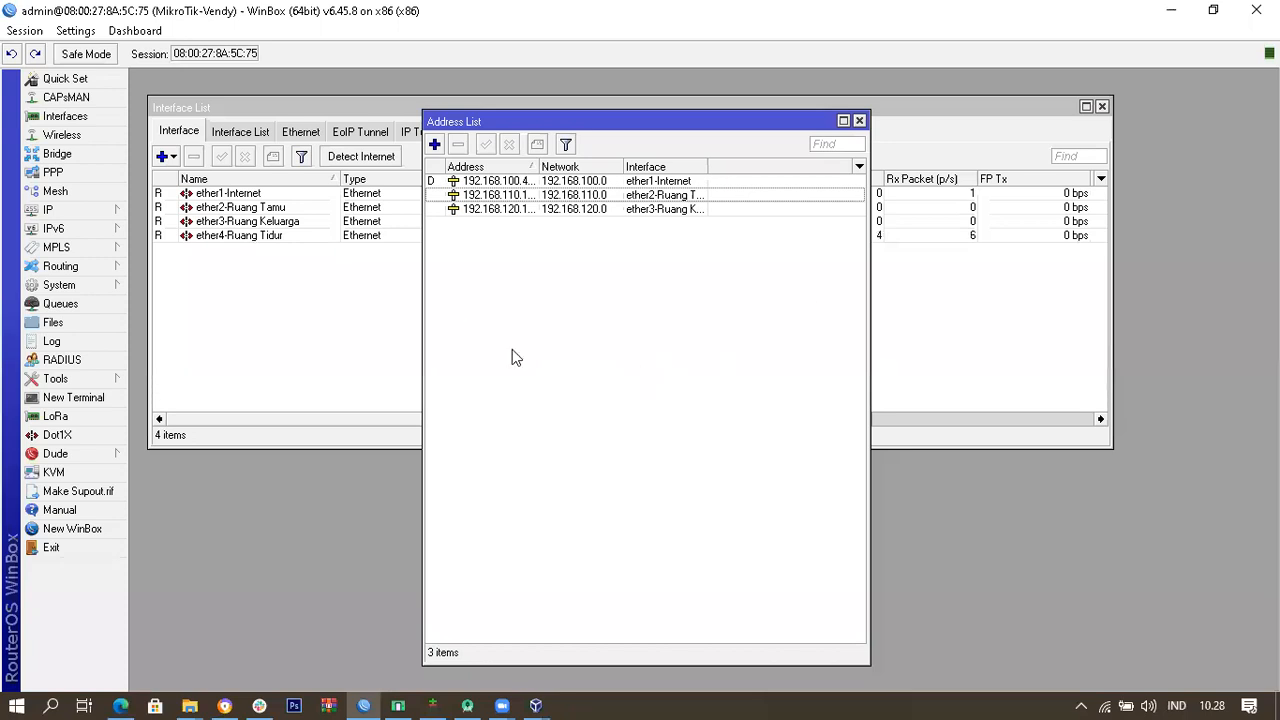
Step: Add address 192.168.130.1 with network 192.168.130.0 on ether4-Ruang Tidur
click(264, 236)
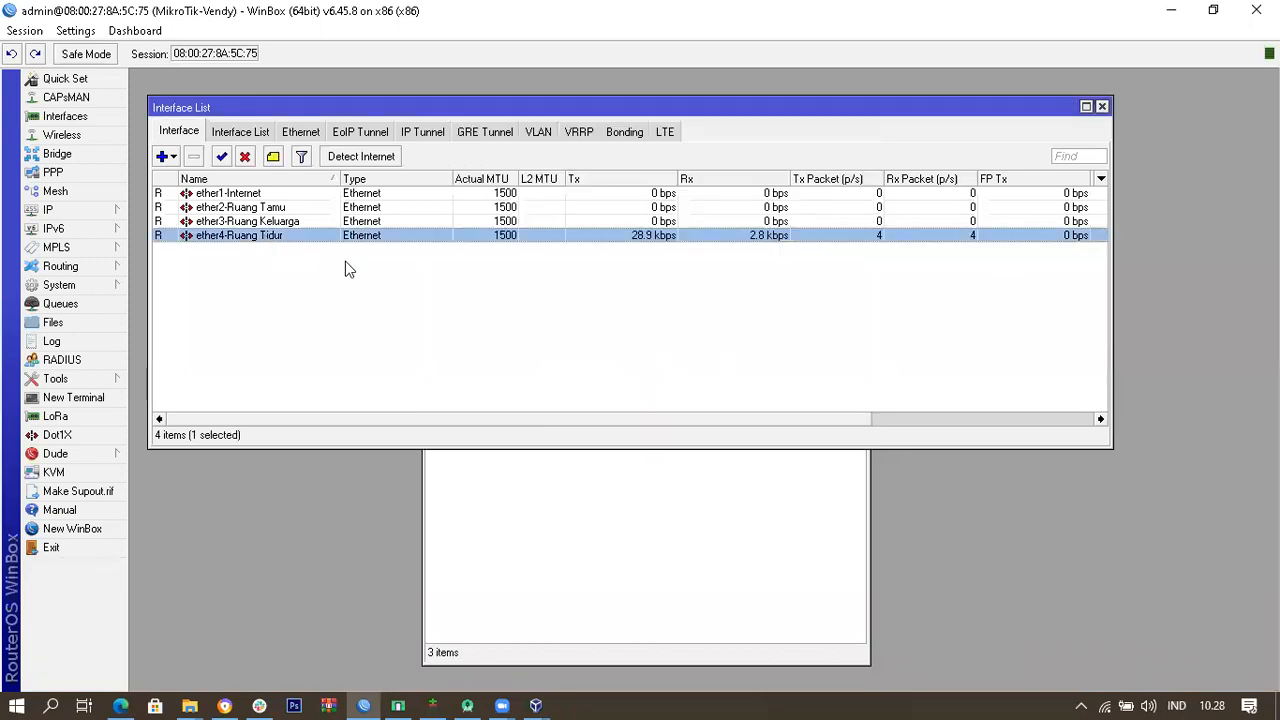
click(660, 509)
click(435, 145)
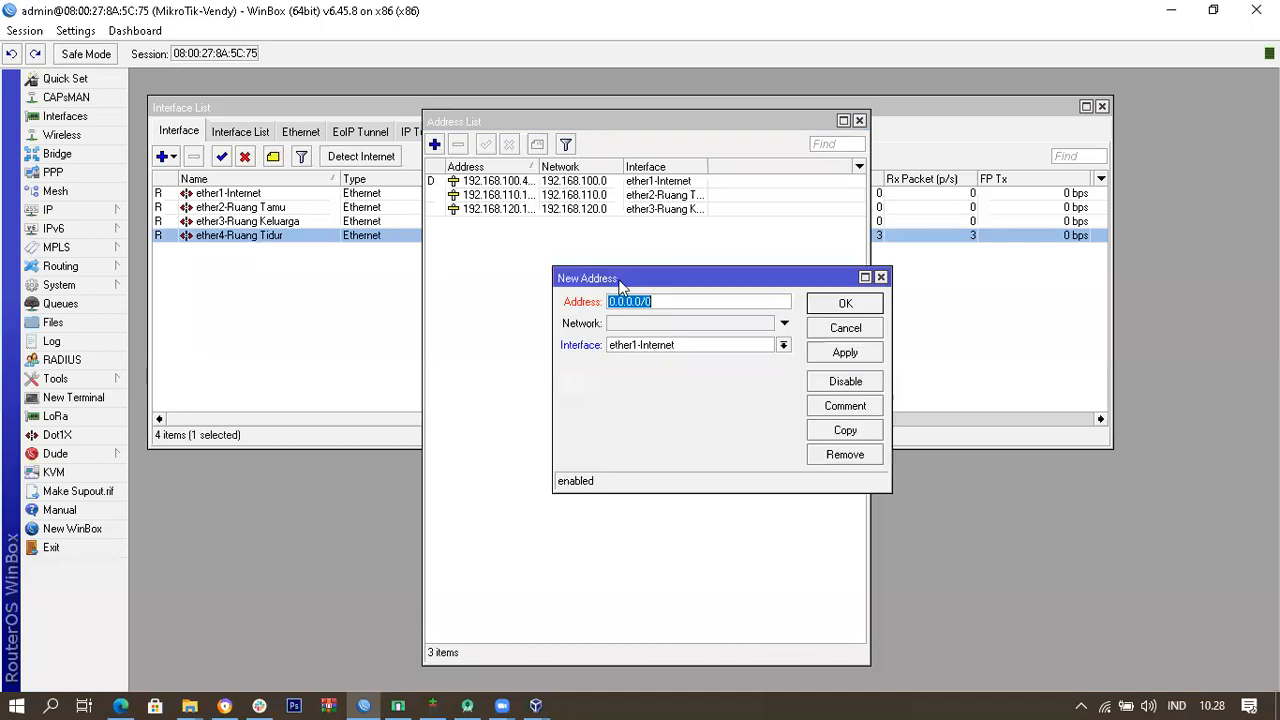
text(192)
text(.16)
text(8)
text(.130.1)
text(/25)
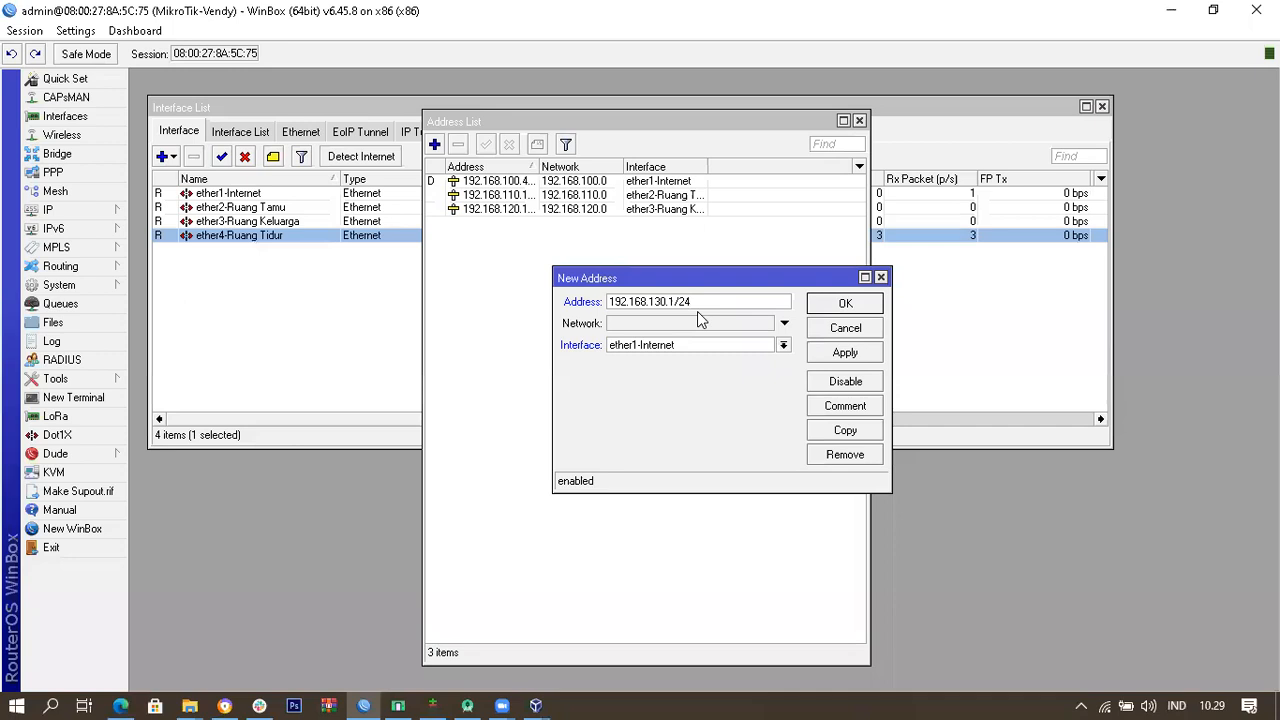
click(729, 323)
text(192.168)
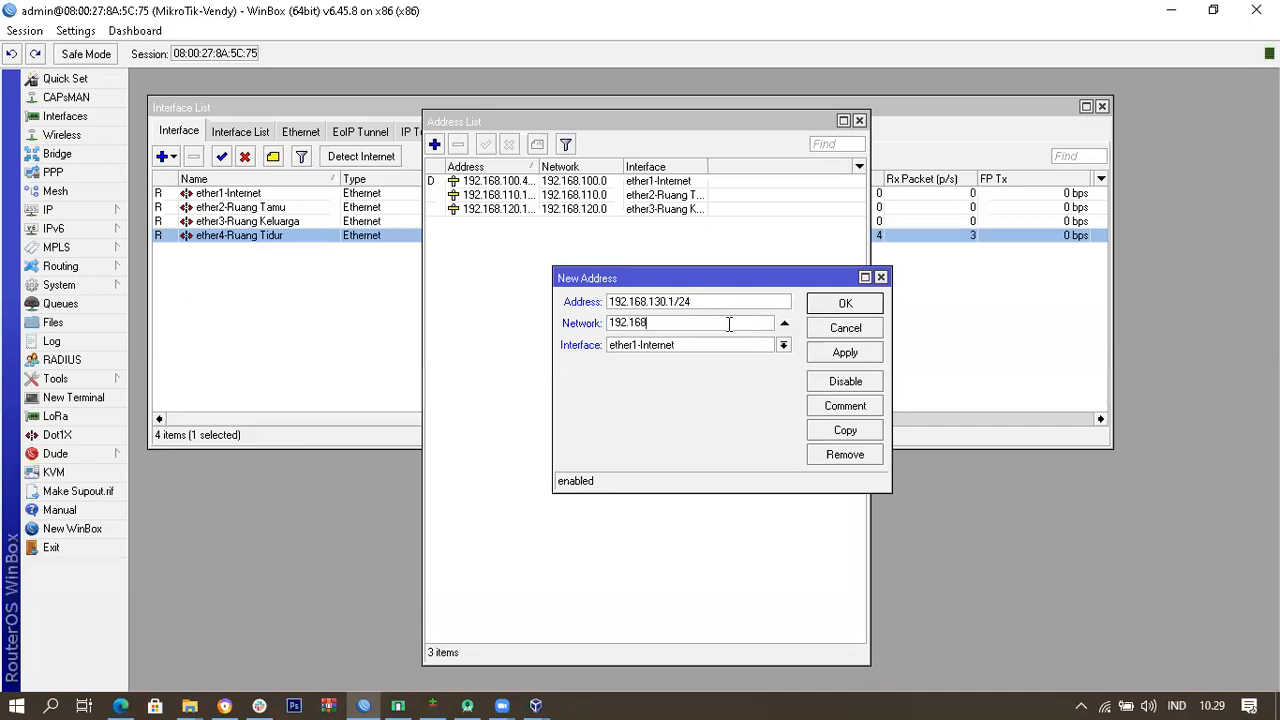
text(.130)
click(714, 345)
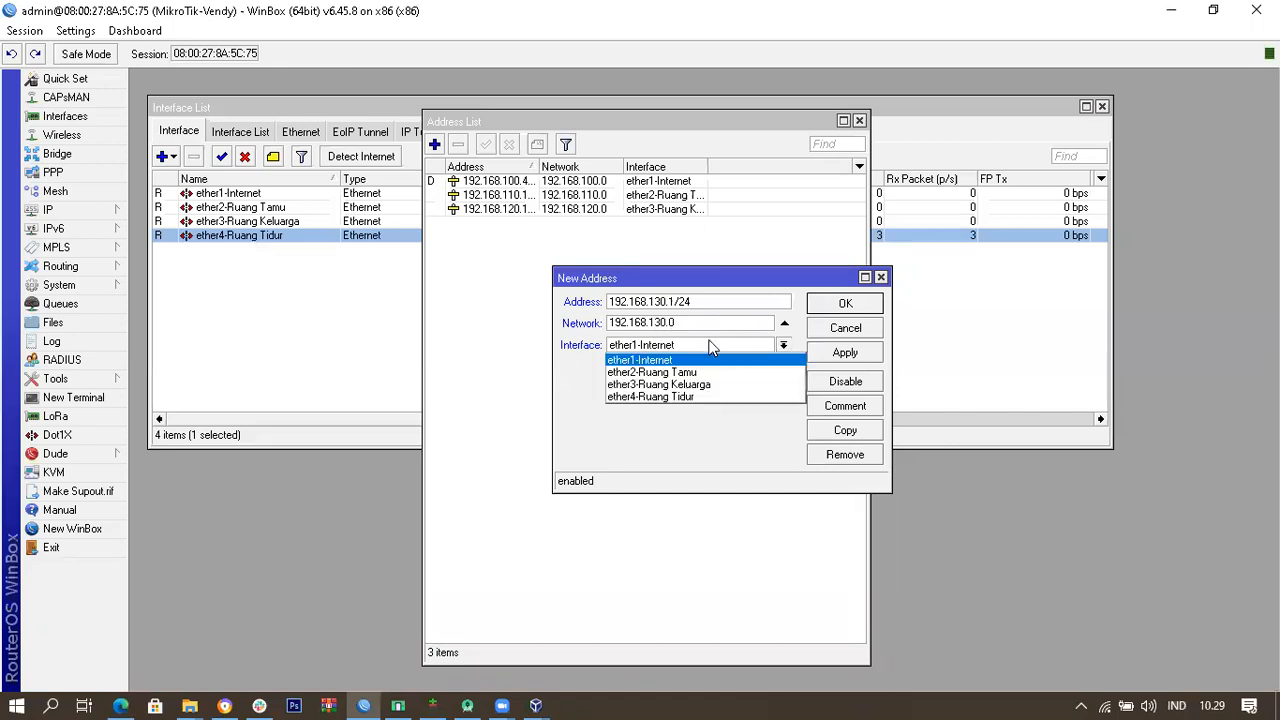
click(667, 400)
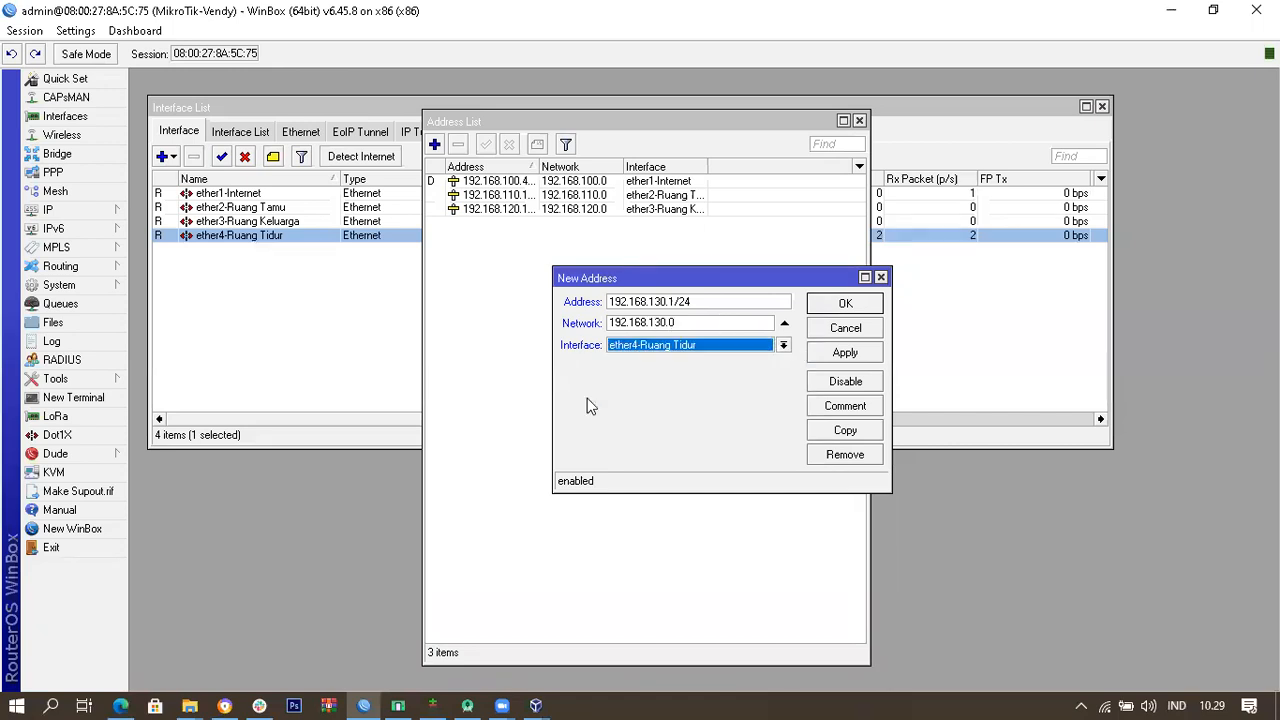
click(837, 312)
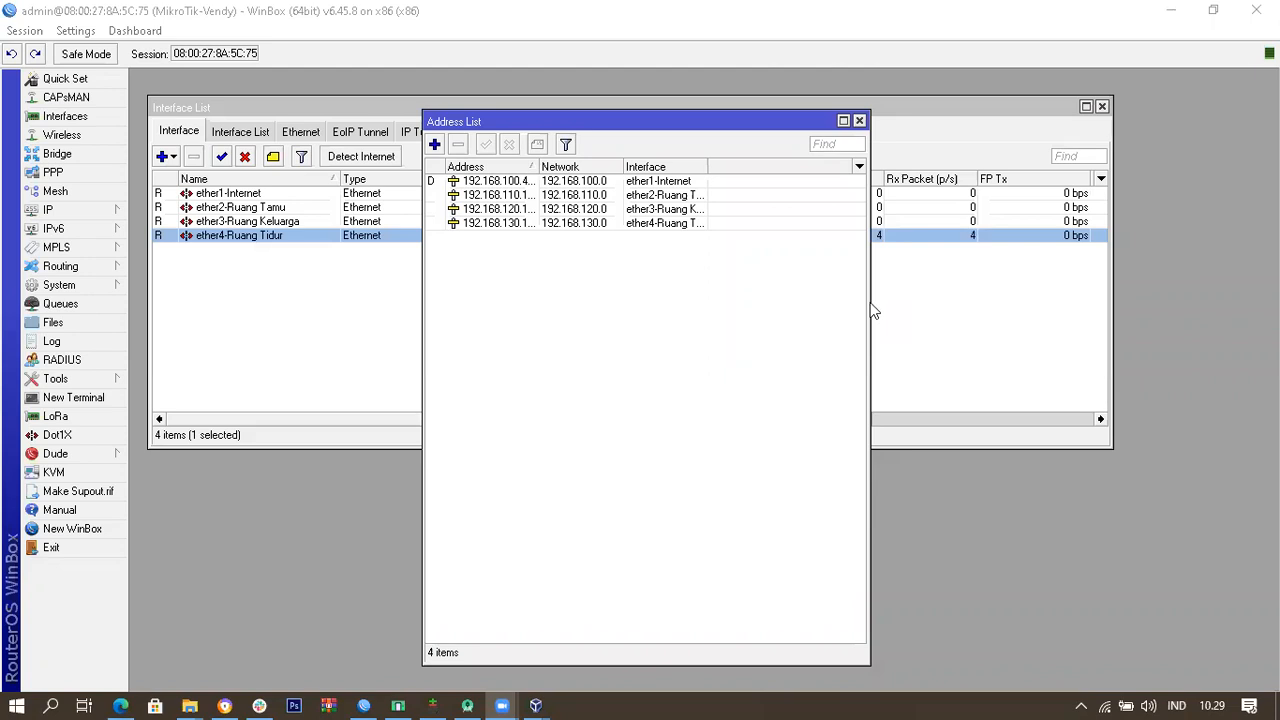
Step: Move the Address List window beside the Interface List
click(641, 289)
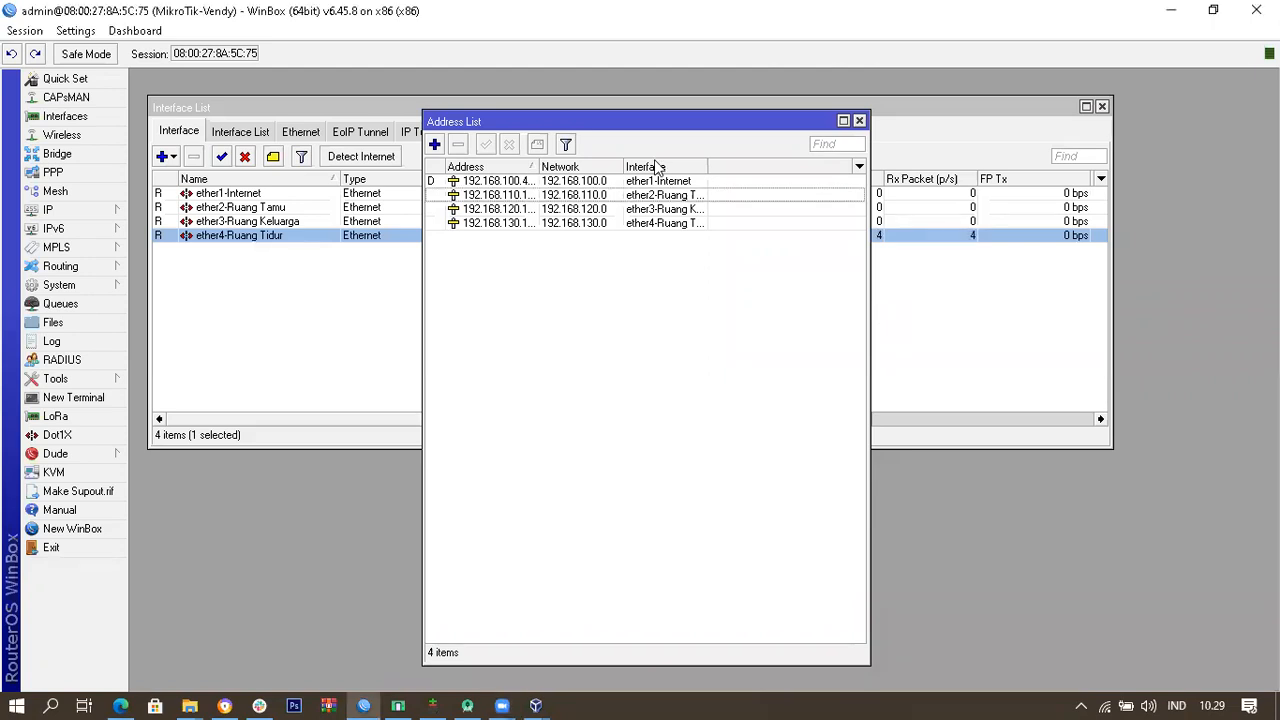
drag(680, 117, 881, 104)
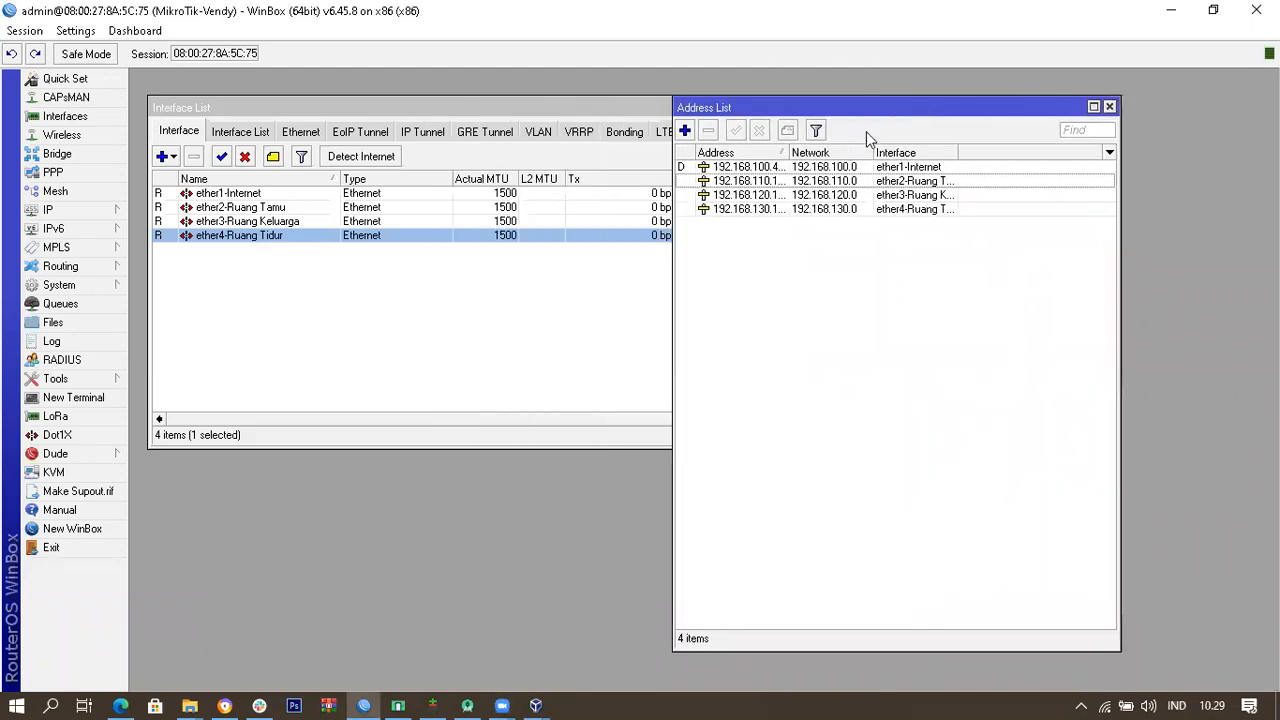
drag(896, 109, 874, 262)
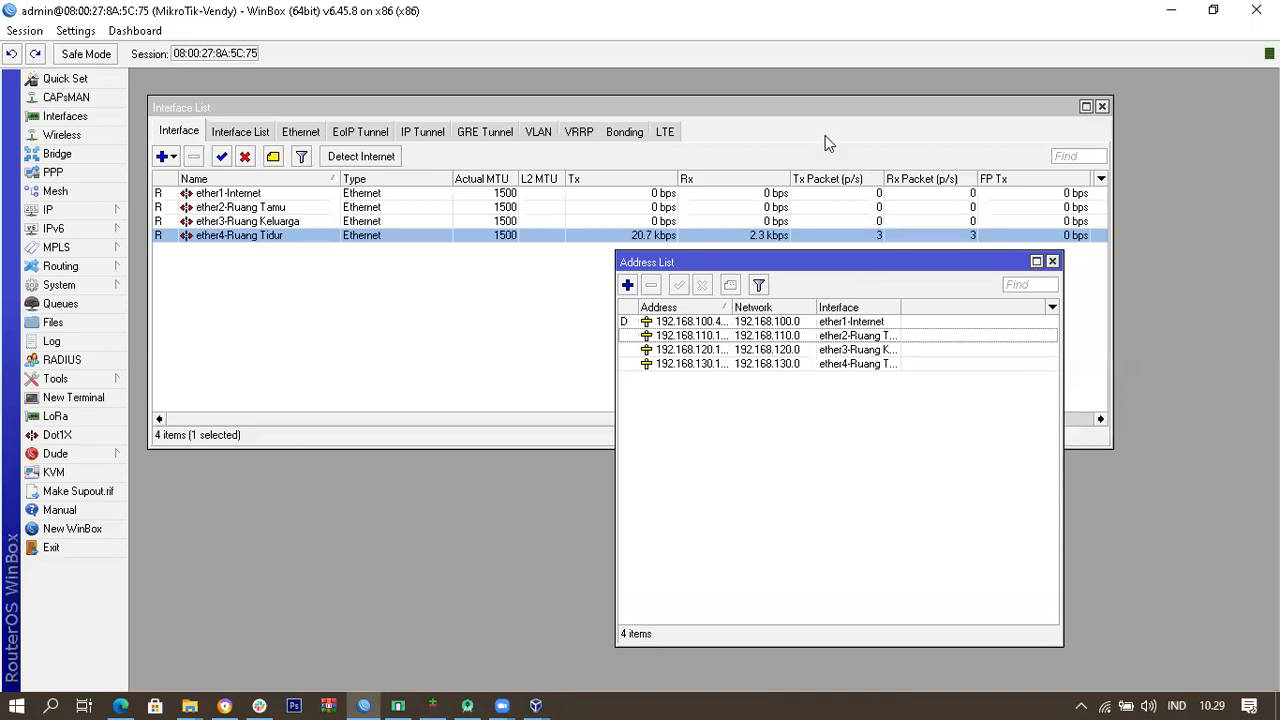
Step: Close the Address List, dismiss the IP menu, and switch to the Chrome image results
click(1052, 262)
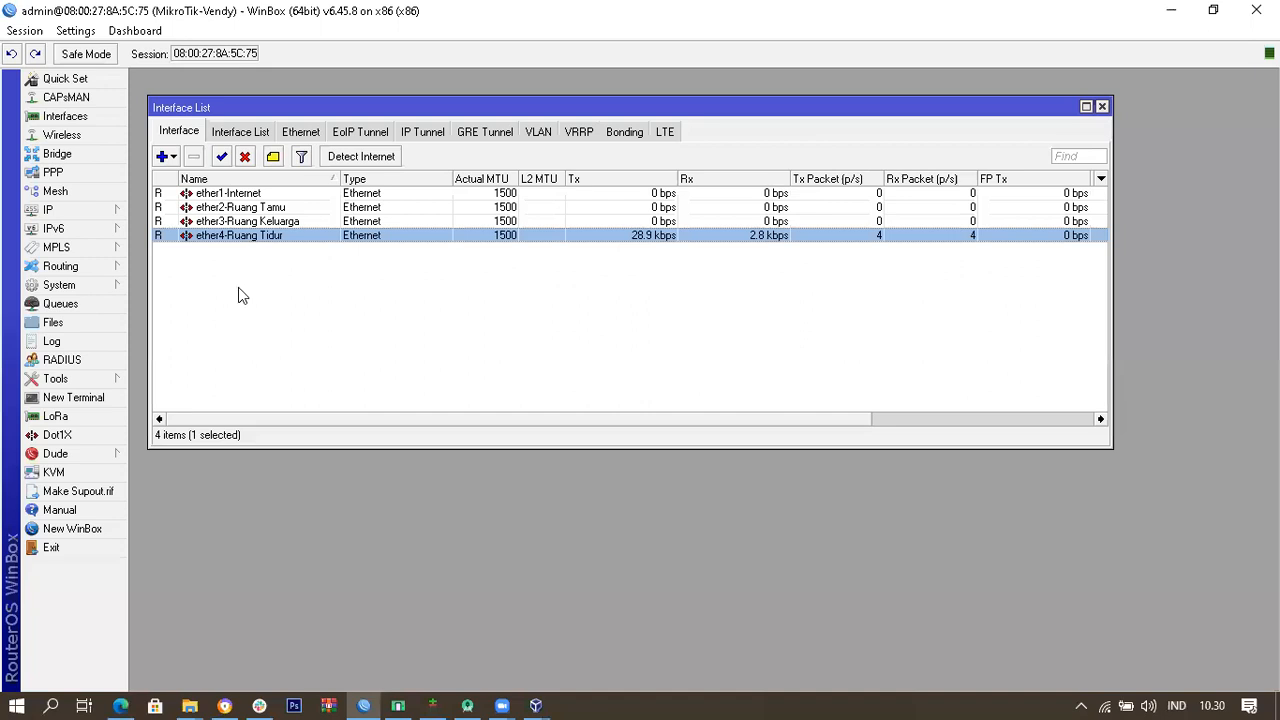
click(243, 289)
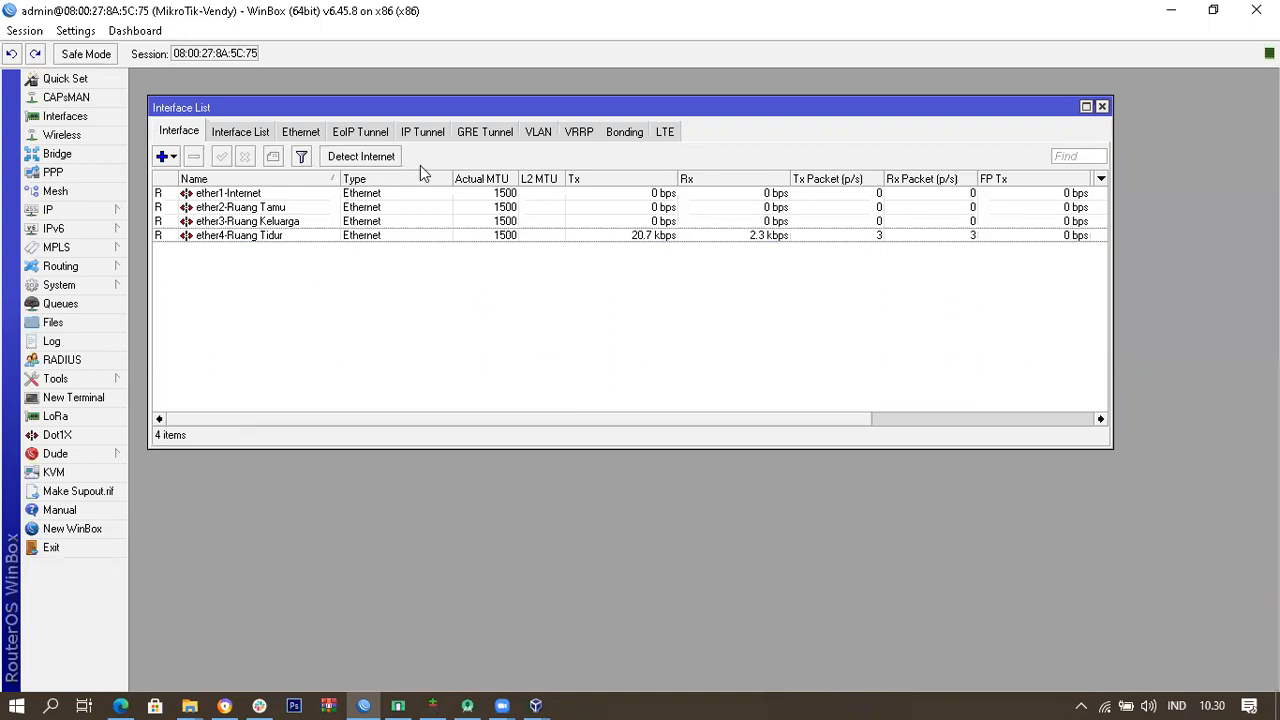
click(55, 209)
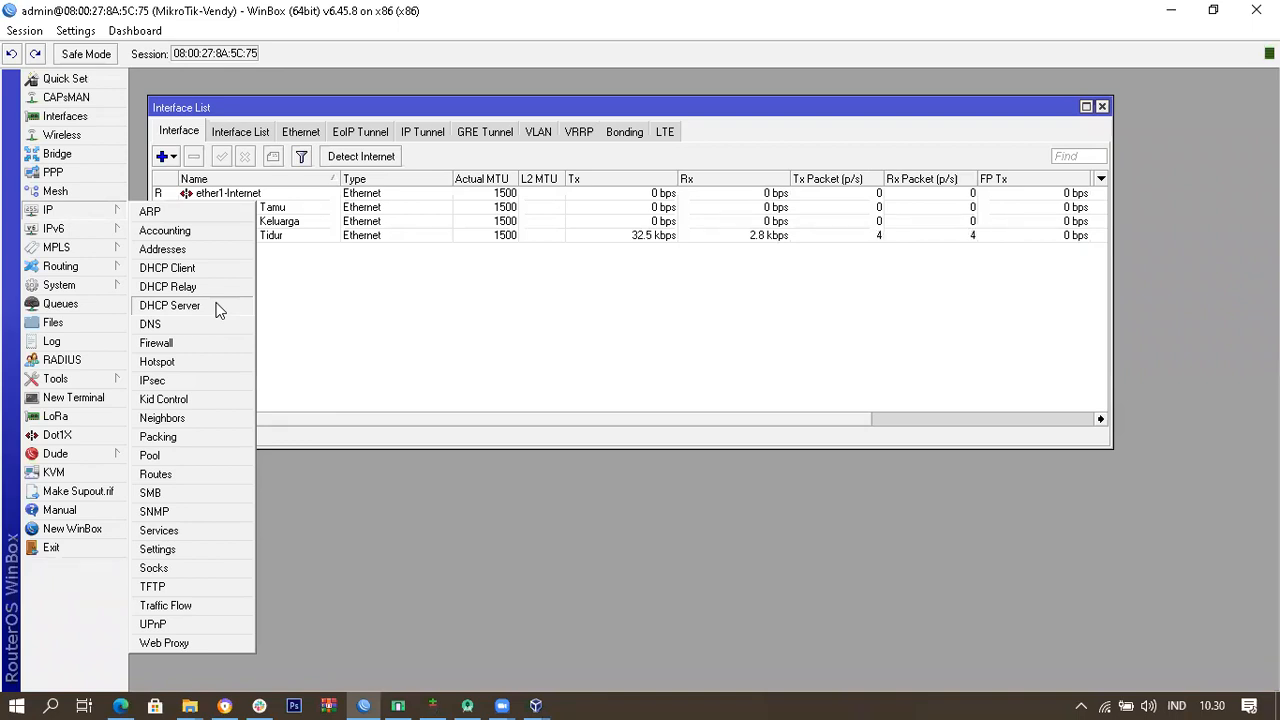
click(693, 505)
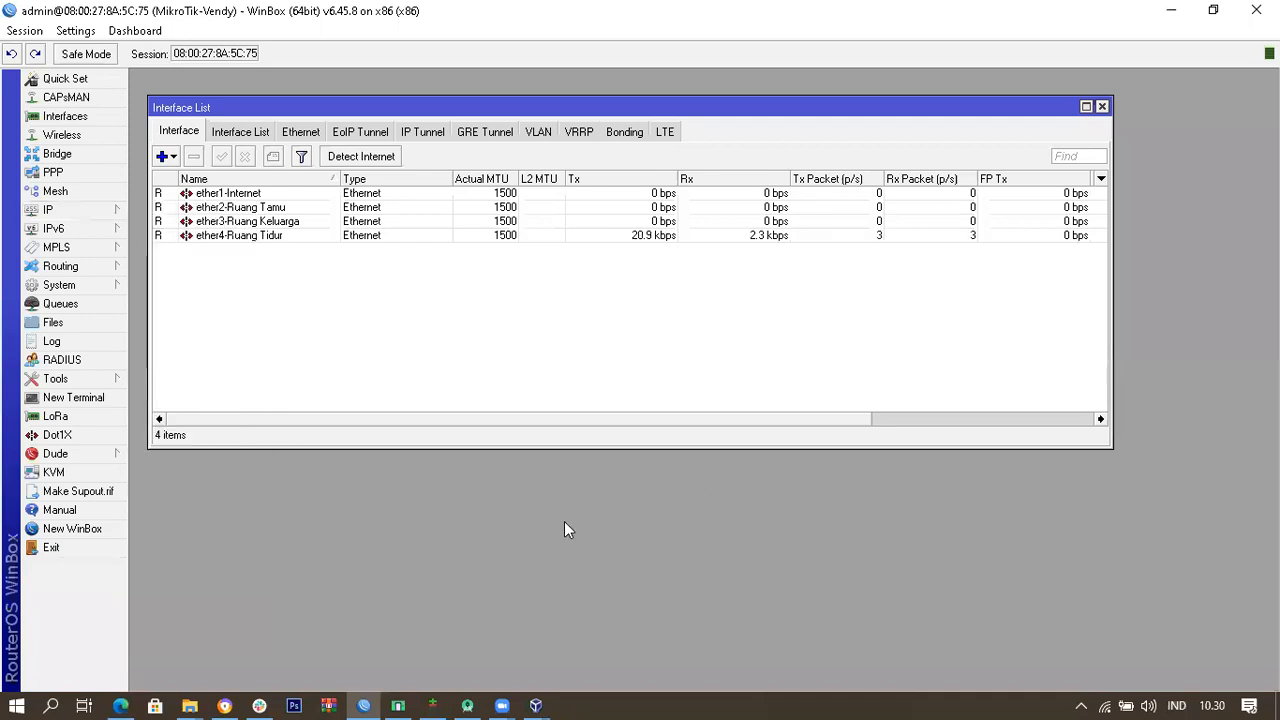
click(226, 705)
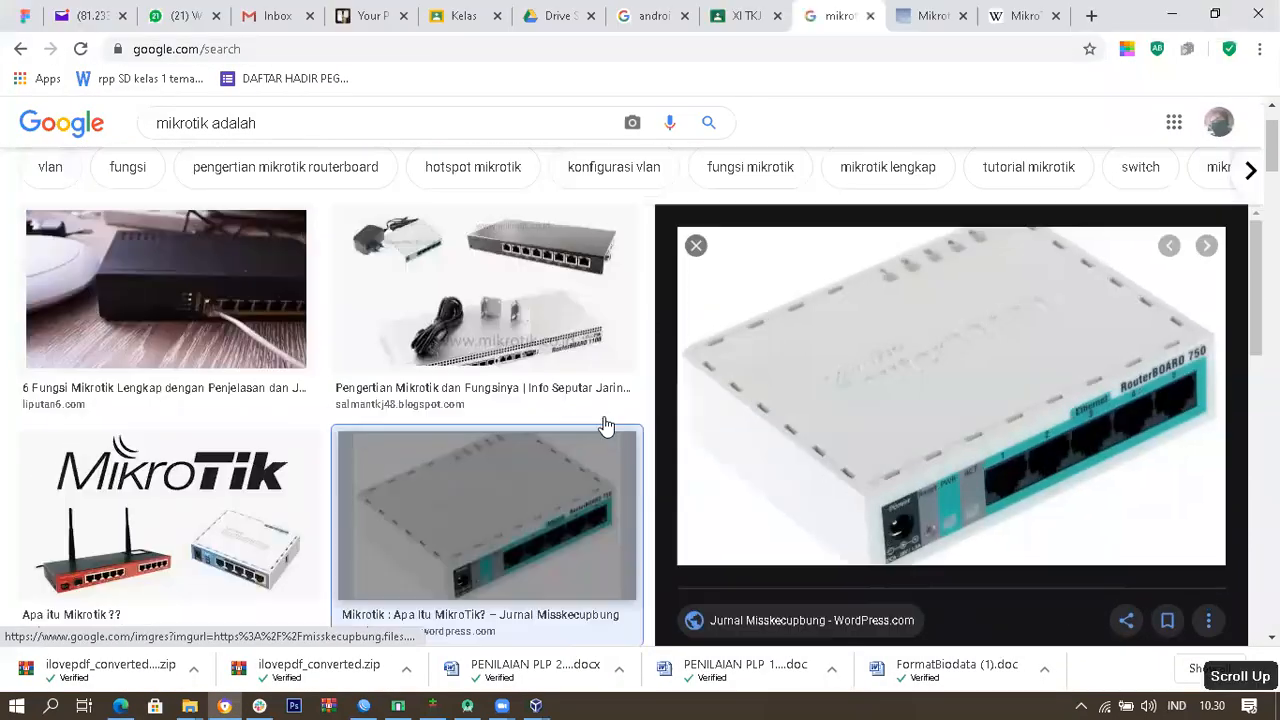
Step: Preview the second image thumbnail, then return to the WinBox window
click(555, 395)
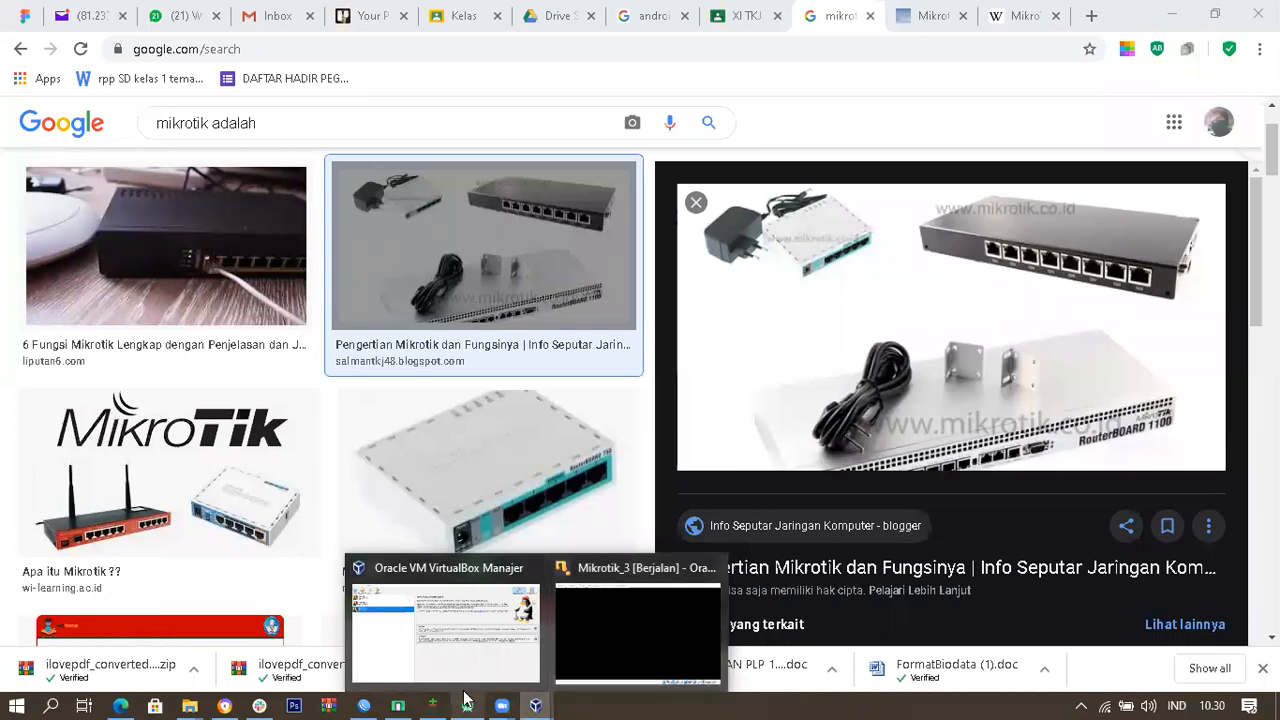
click(365, 705)
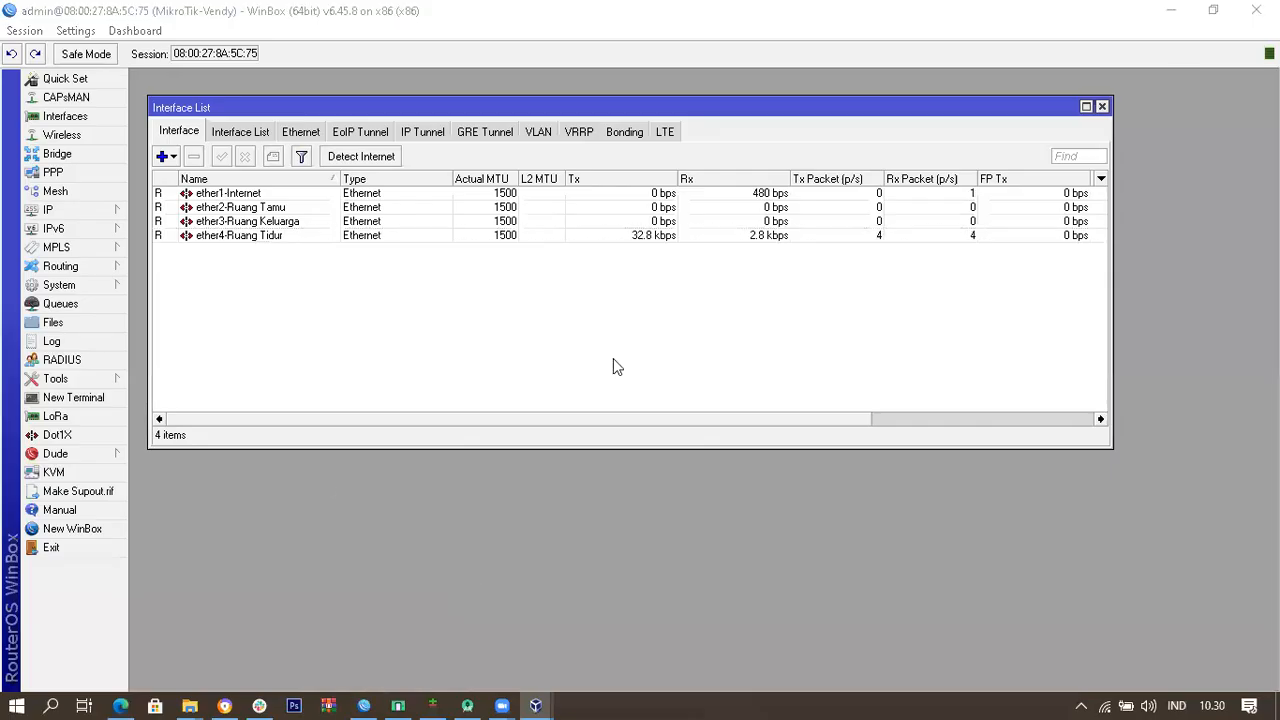
Step: Open IP > DHCP Server and IP > Addresses, arranging the DHCP Server window on top
click(118, 209)
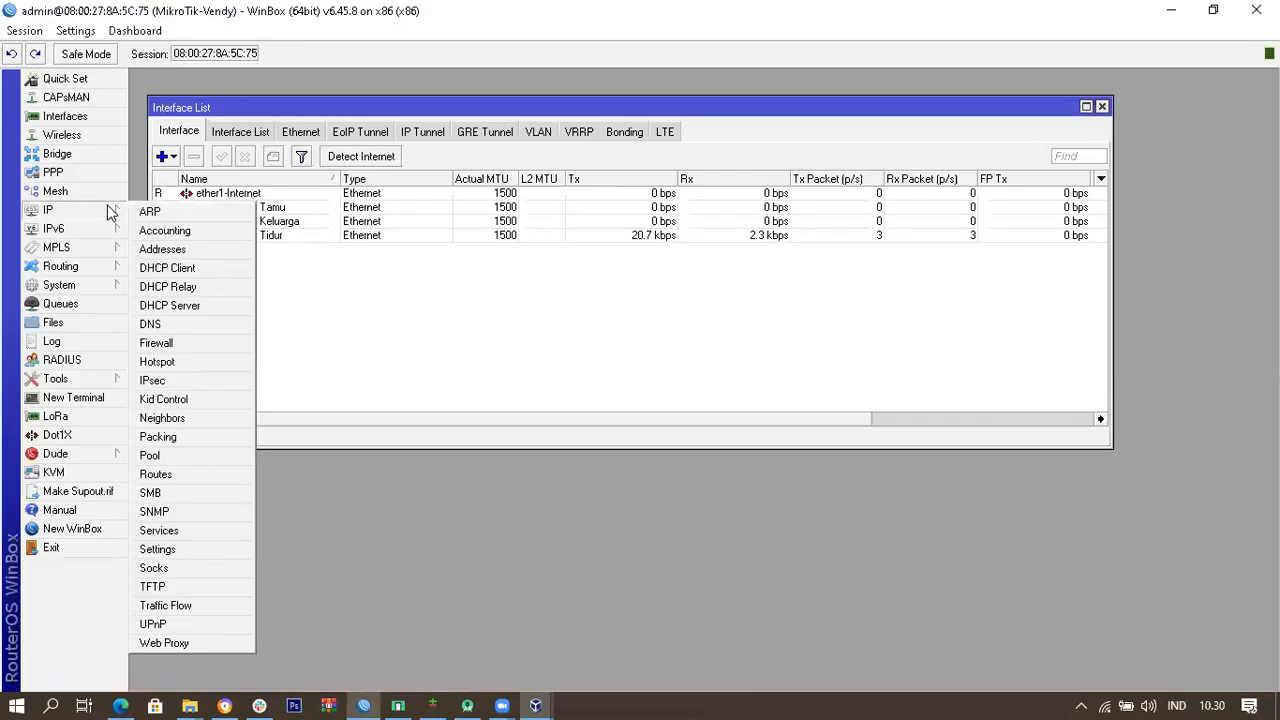
click(220, 307)
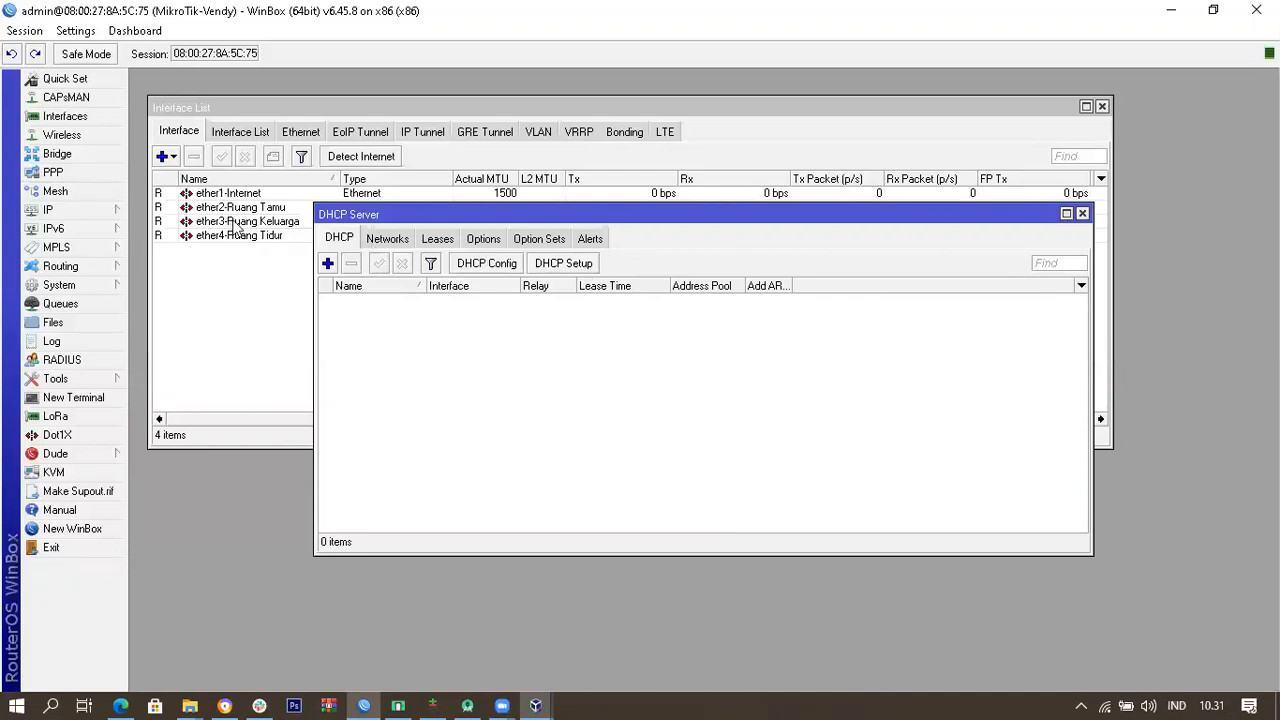
click(594, 158)
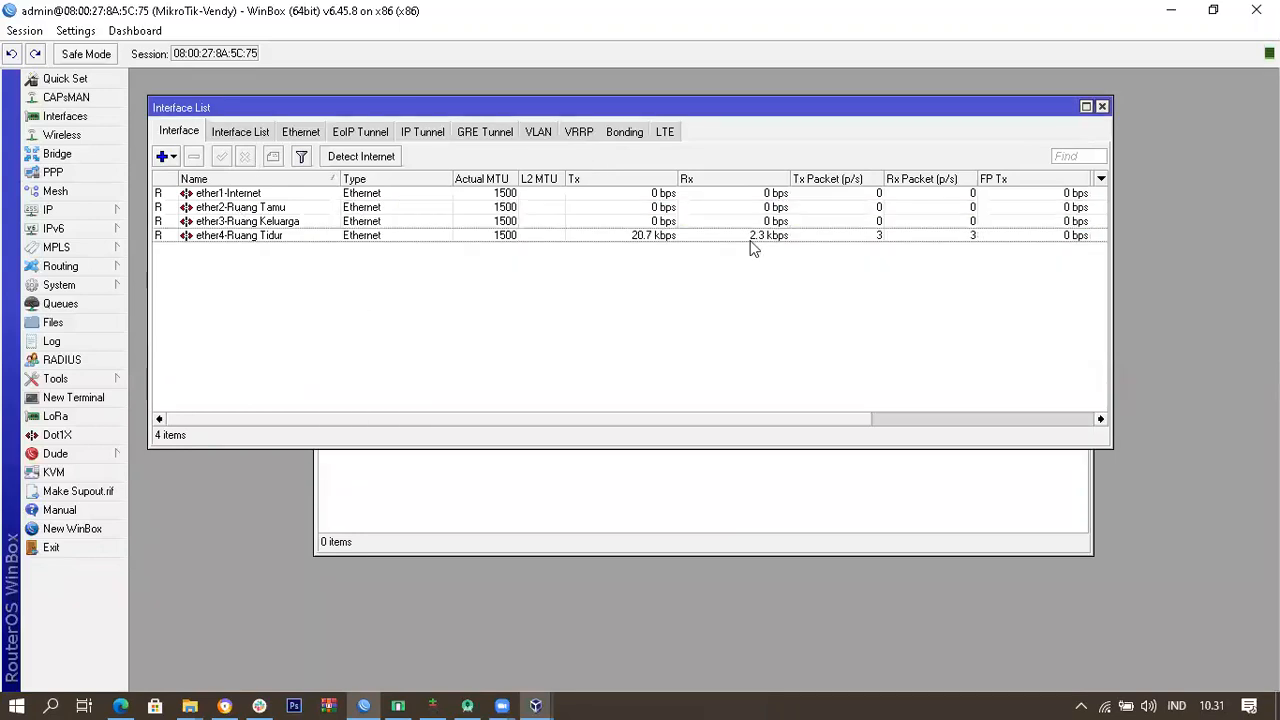
click(90, 210)
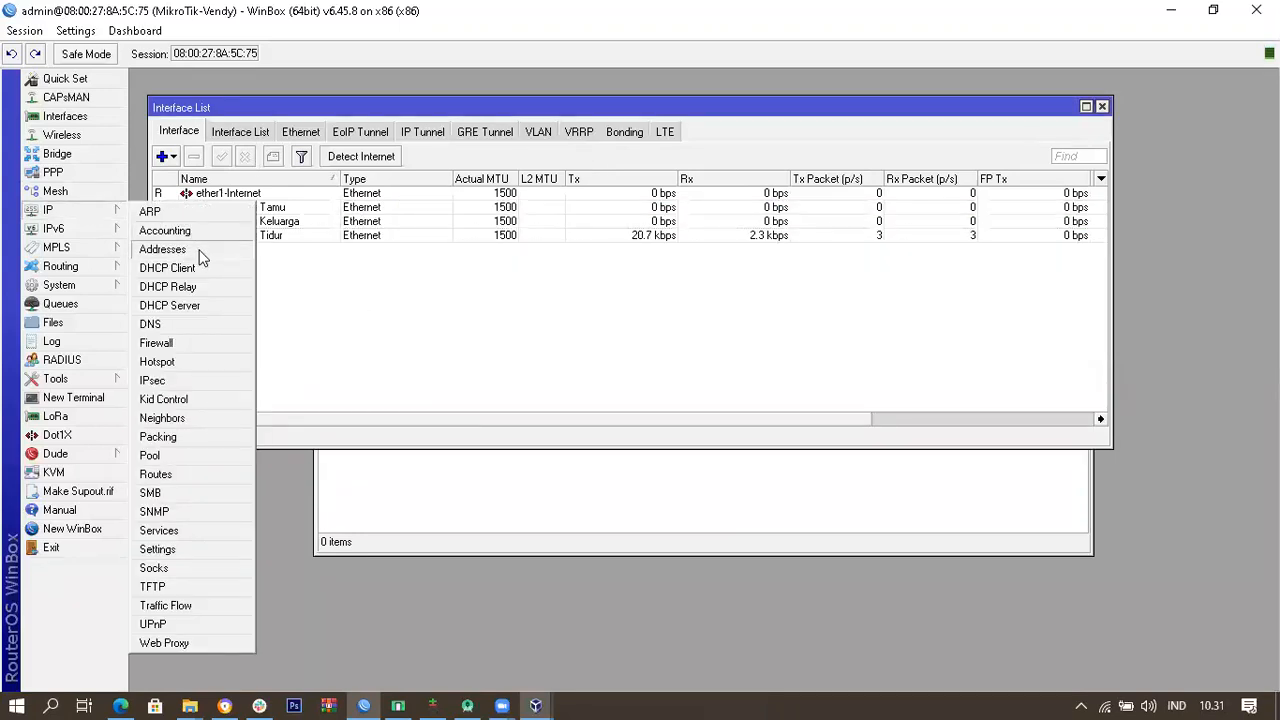
click(162, 249)
drag(946, 263, 469, 142)
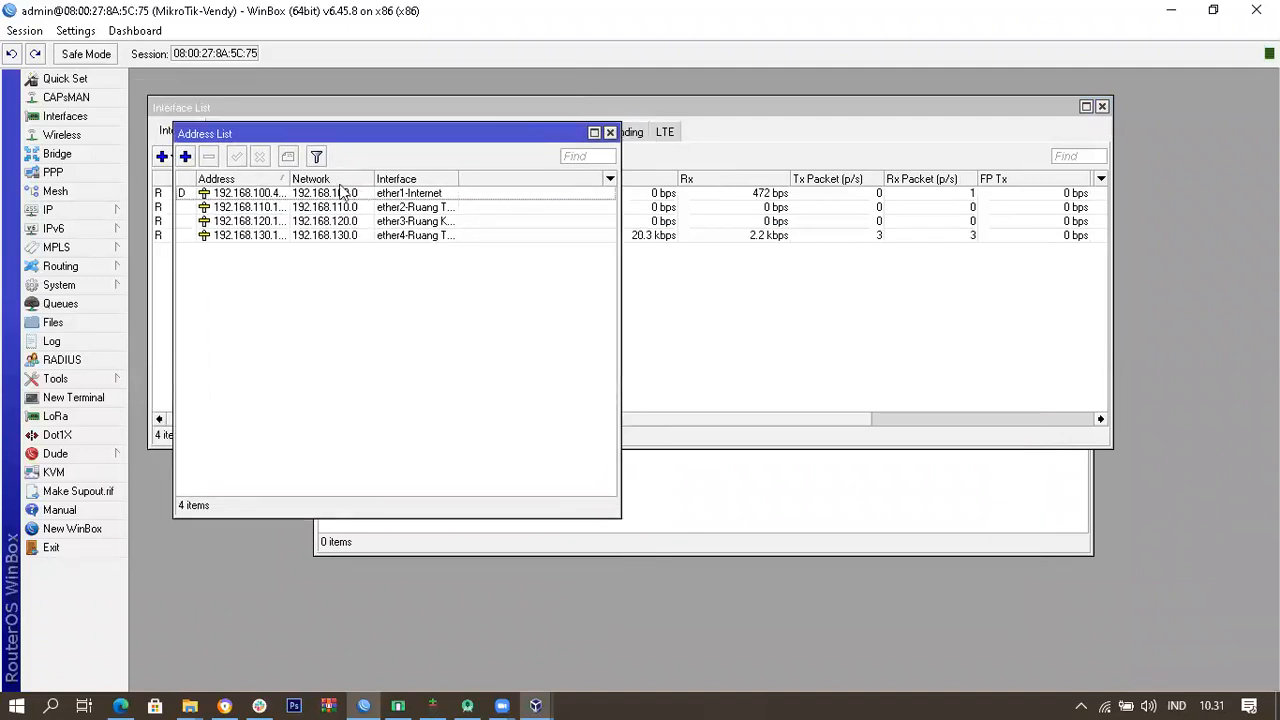
click(744, 497)
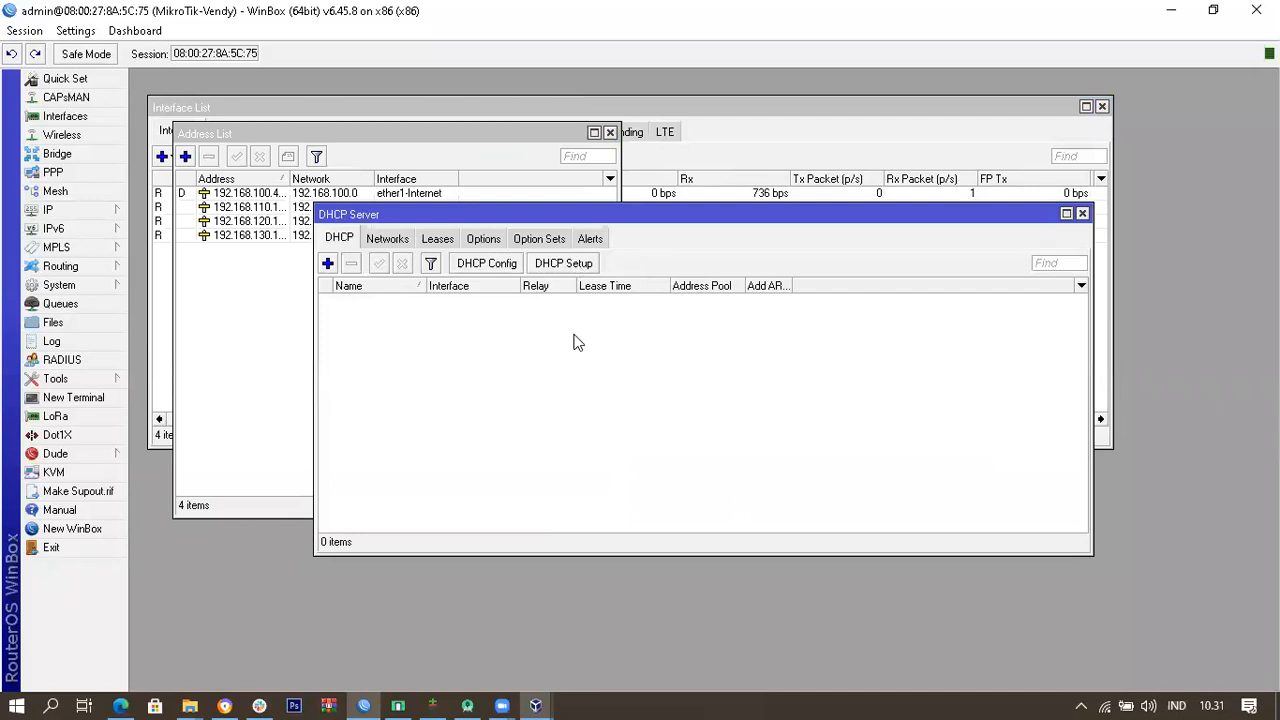
Step: Run DHCP Setup on ether2-Ruang Tamu, accepting network 192.168.110.0/24 and gateway 192.168.110.1
click(577, 264)
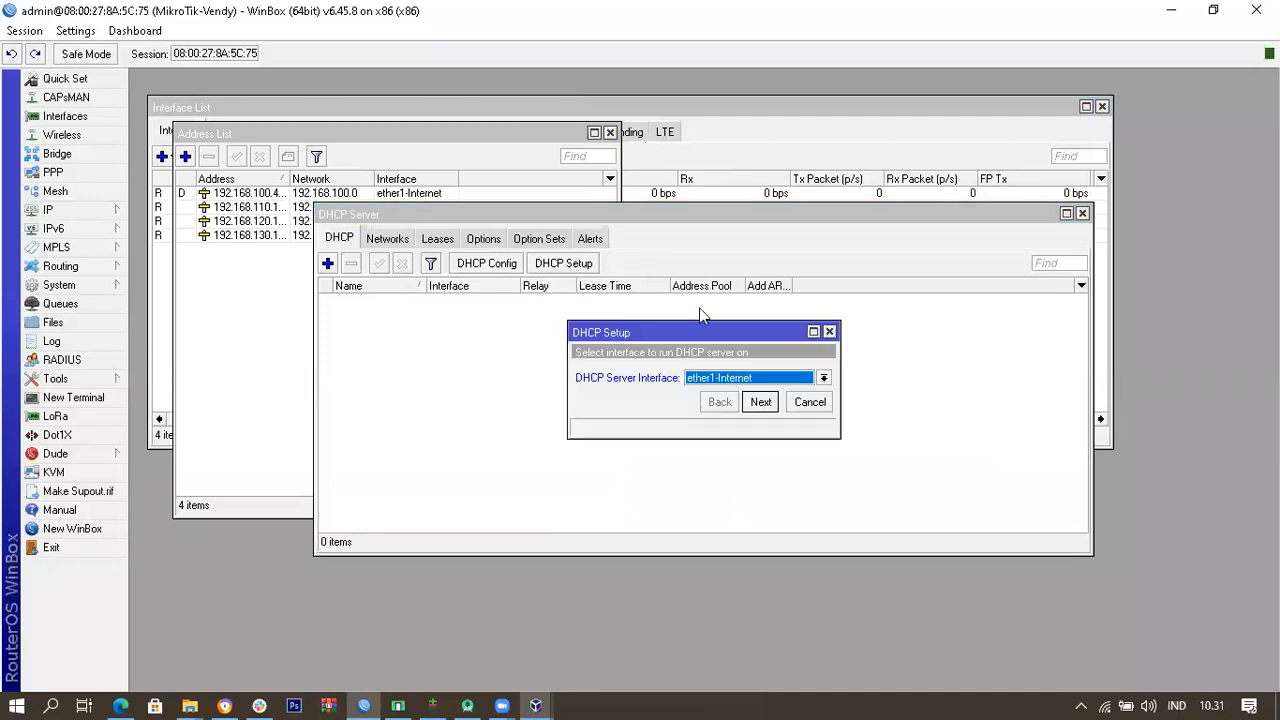
click(732, 378)
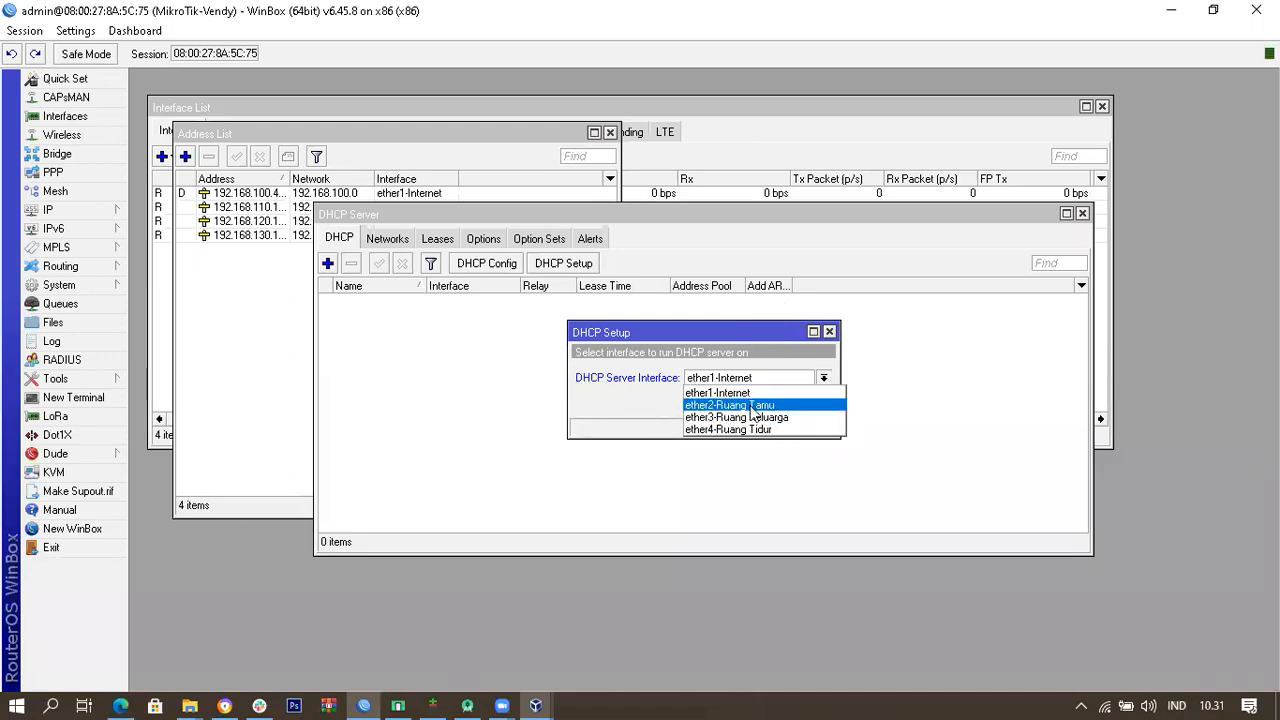
click(740, 405)
click(760, 402)
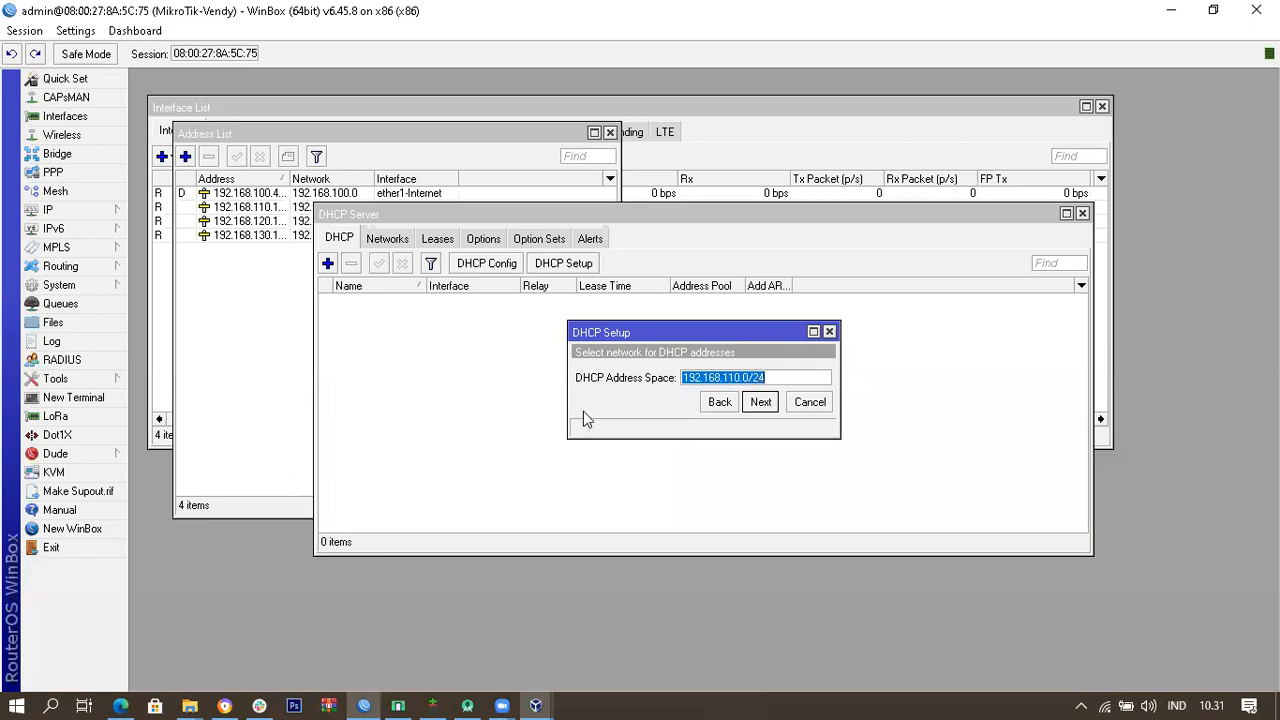
click(760, 402)
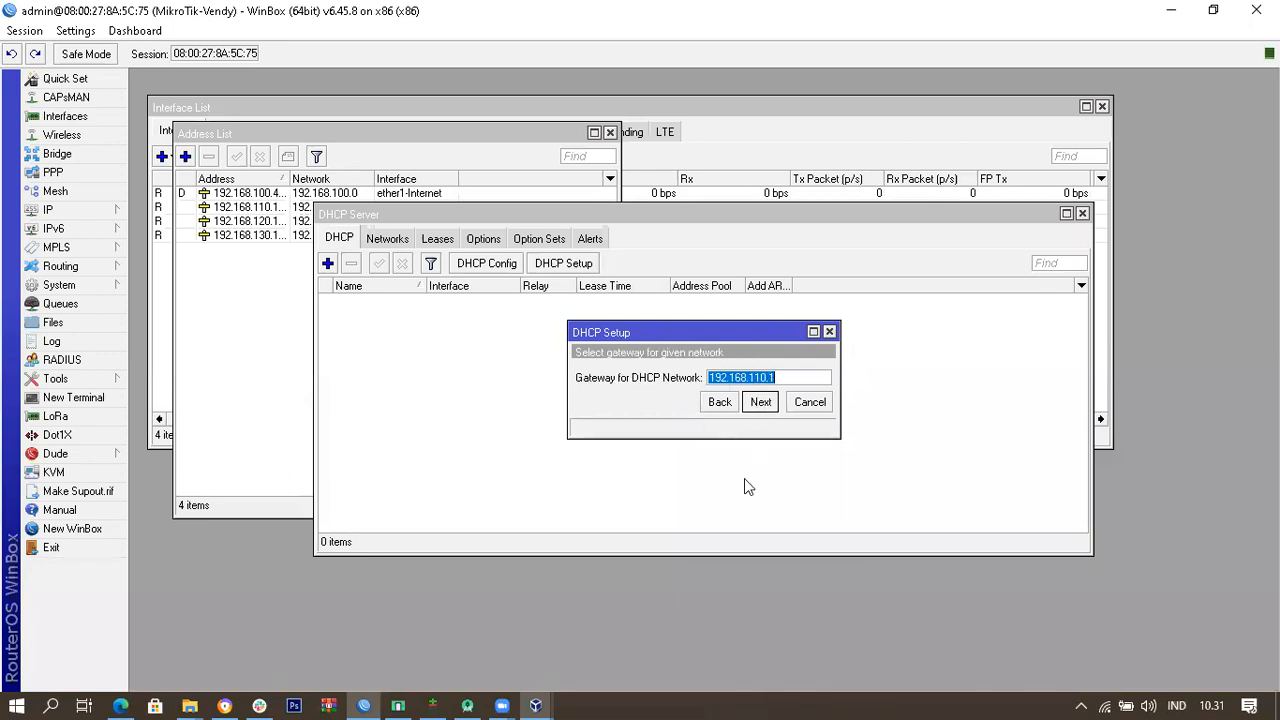
click(762, 402)
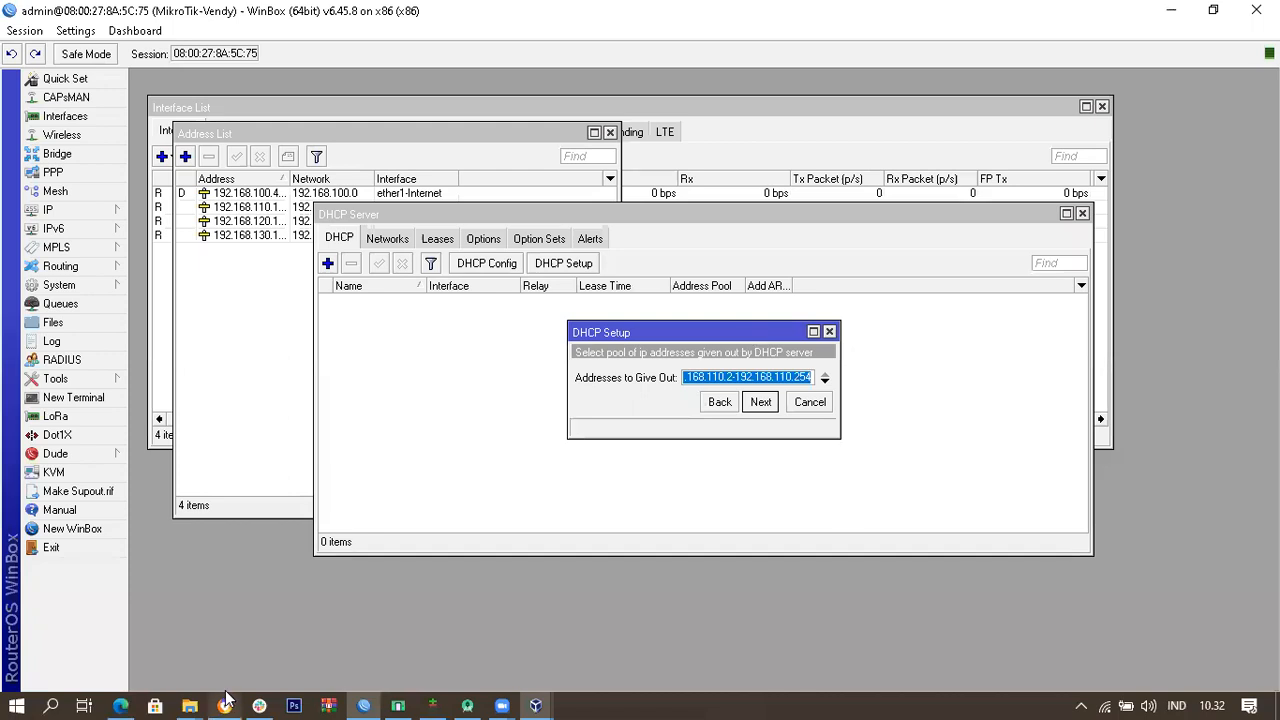
mouse_move(226, 698)
click(252, 645)
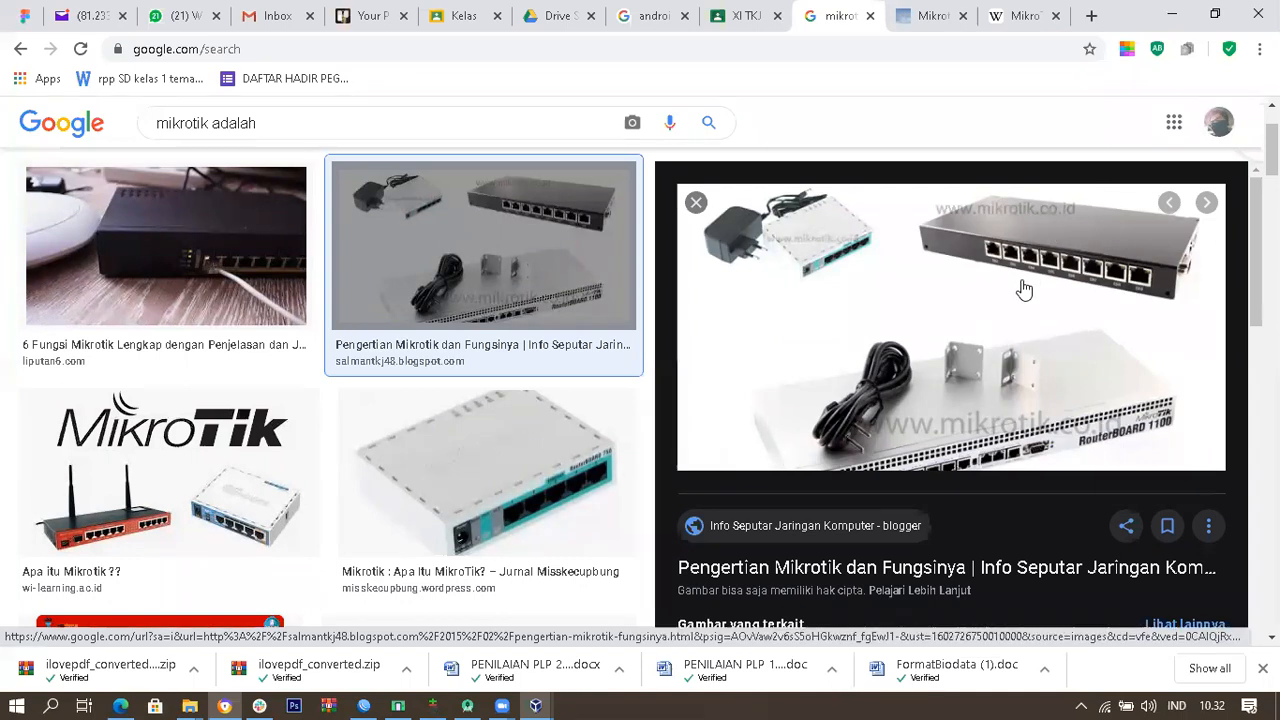
click(372, 698)
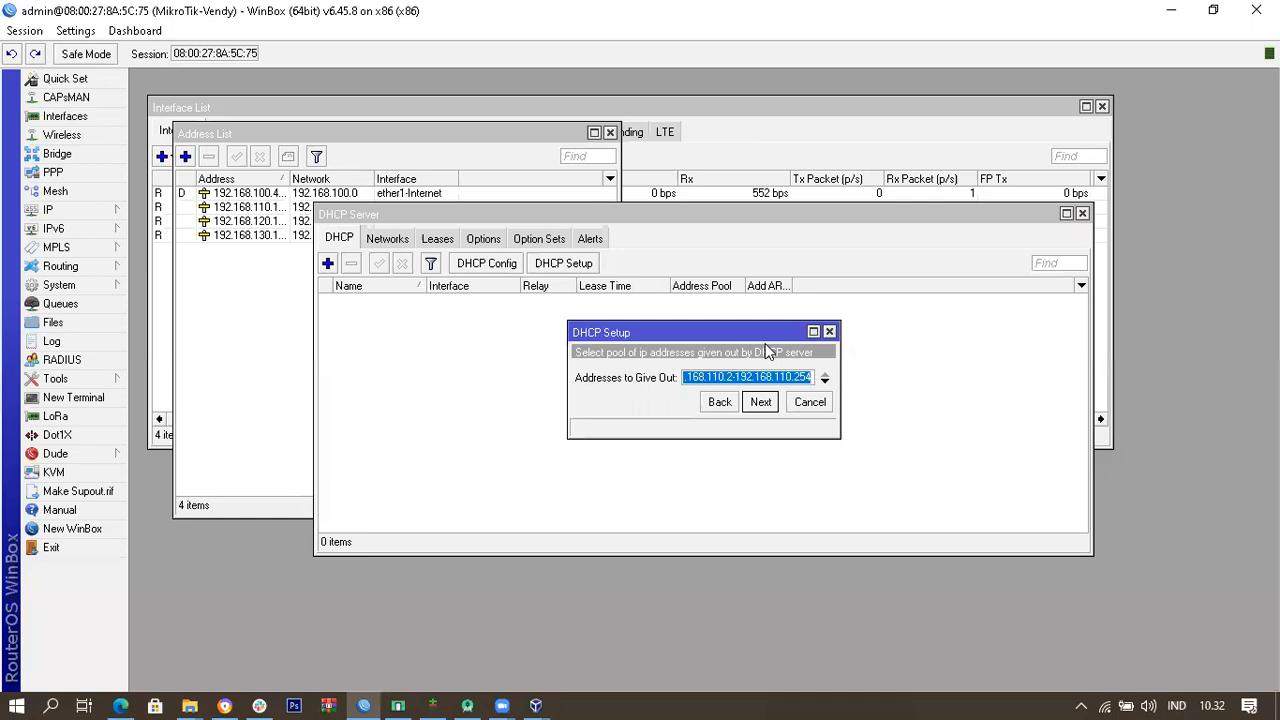
Step: Accept the pool, DNS 192.168.100.1 and 00:10:00 lease time to create dhcp1
click(760, 402)
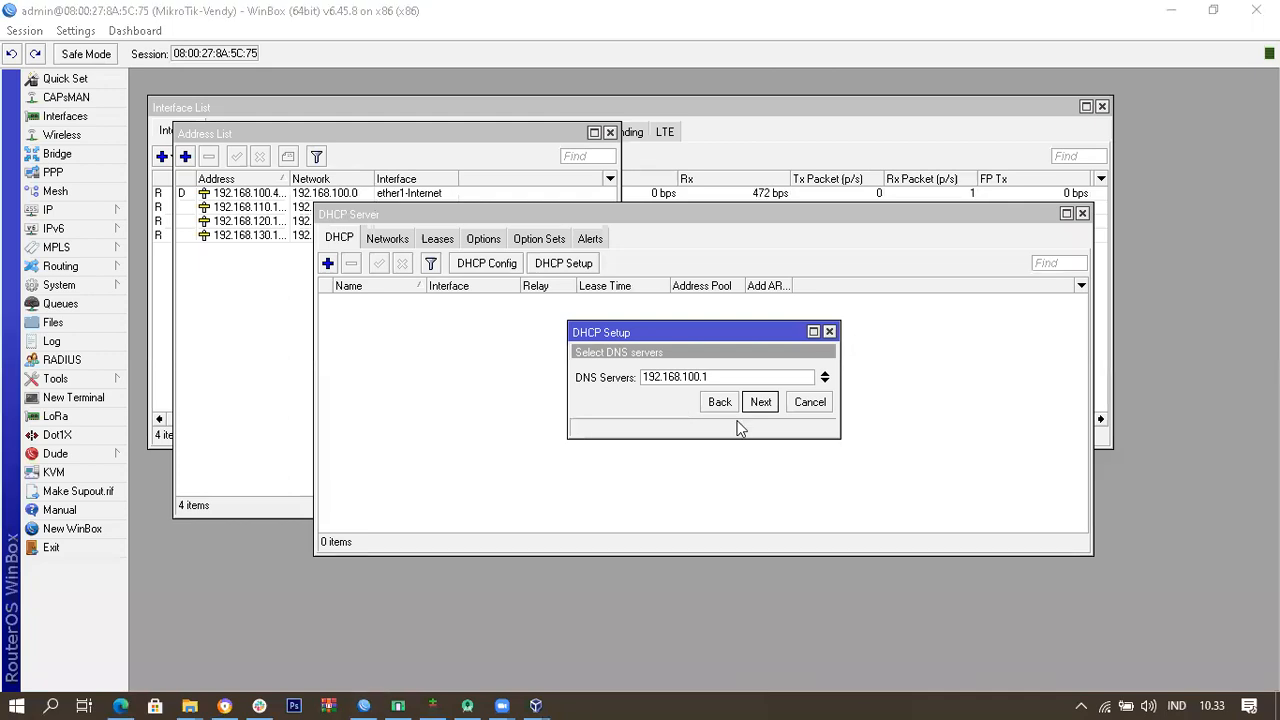
click(832, 356)
click(761, 401)
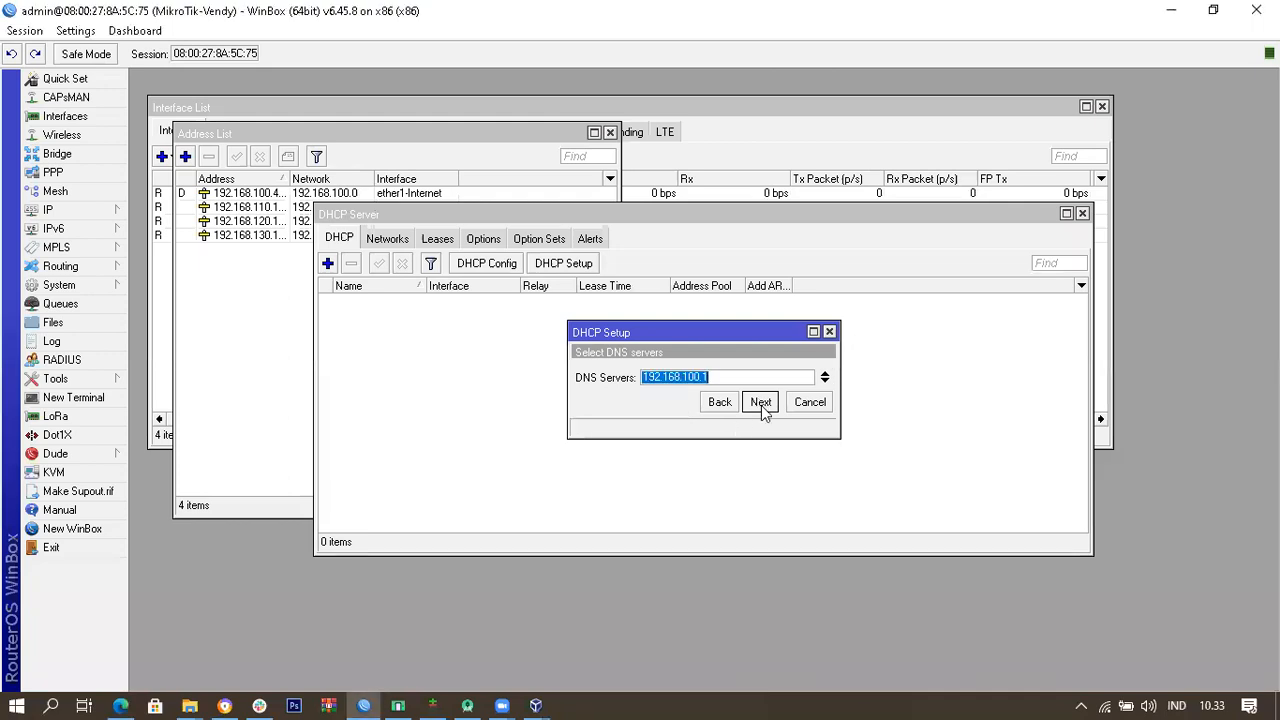
click(757, 400)
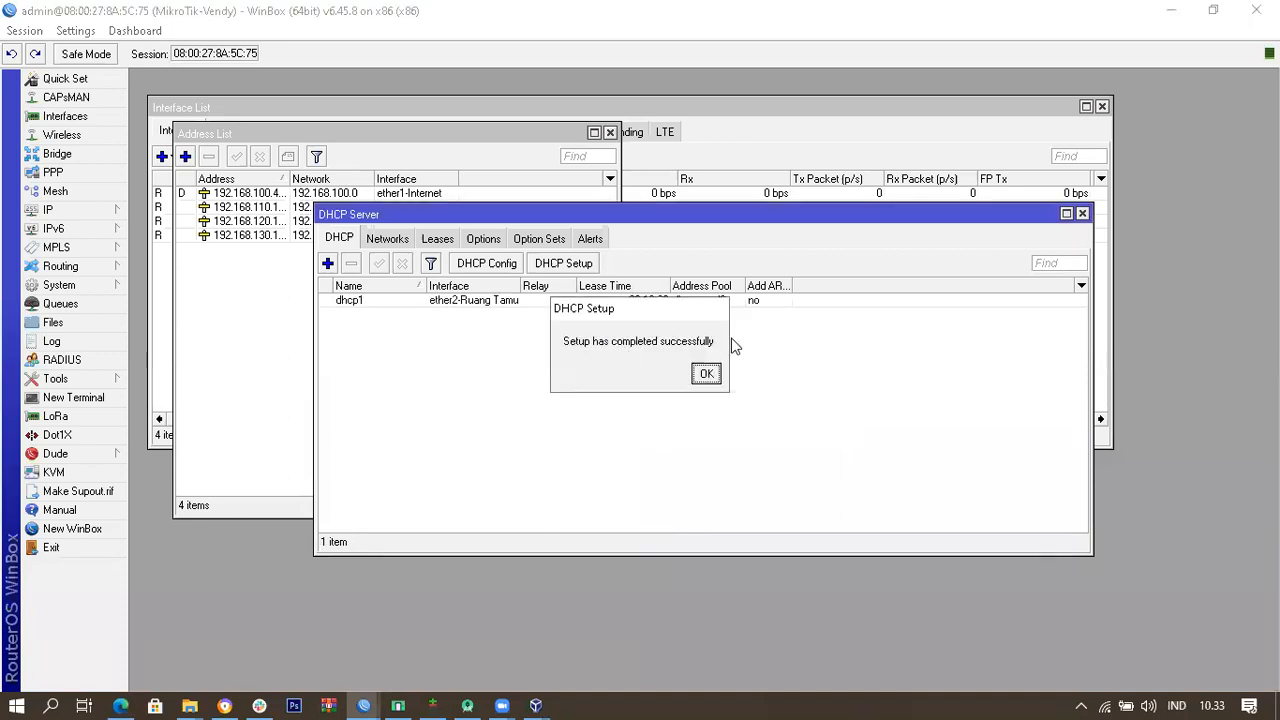
click(706, 374)
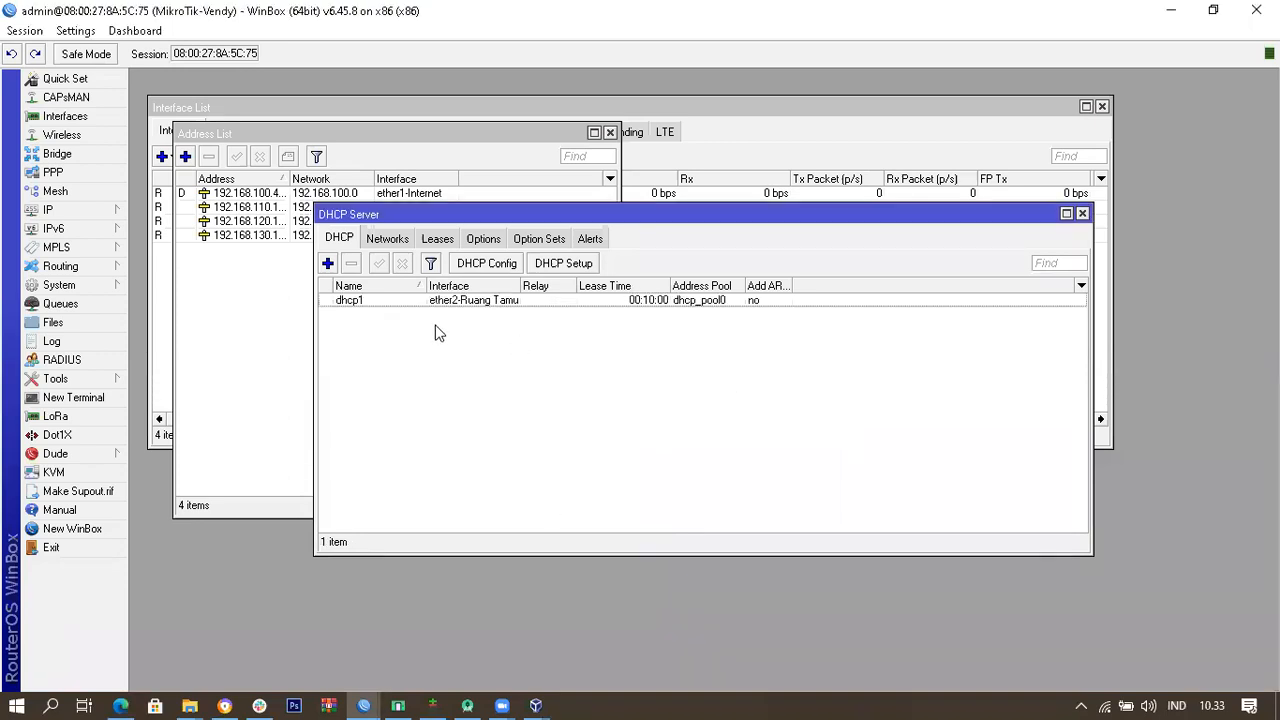
Step: Widen the Add ARP For Leases column and reposition the DHCP Server window
click(736, 302)
click(722, 406)
drag(790, 285, 862, 290)
drag(711, 222, 700, 282)
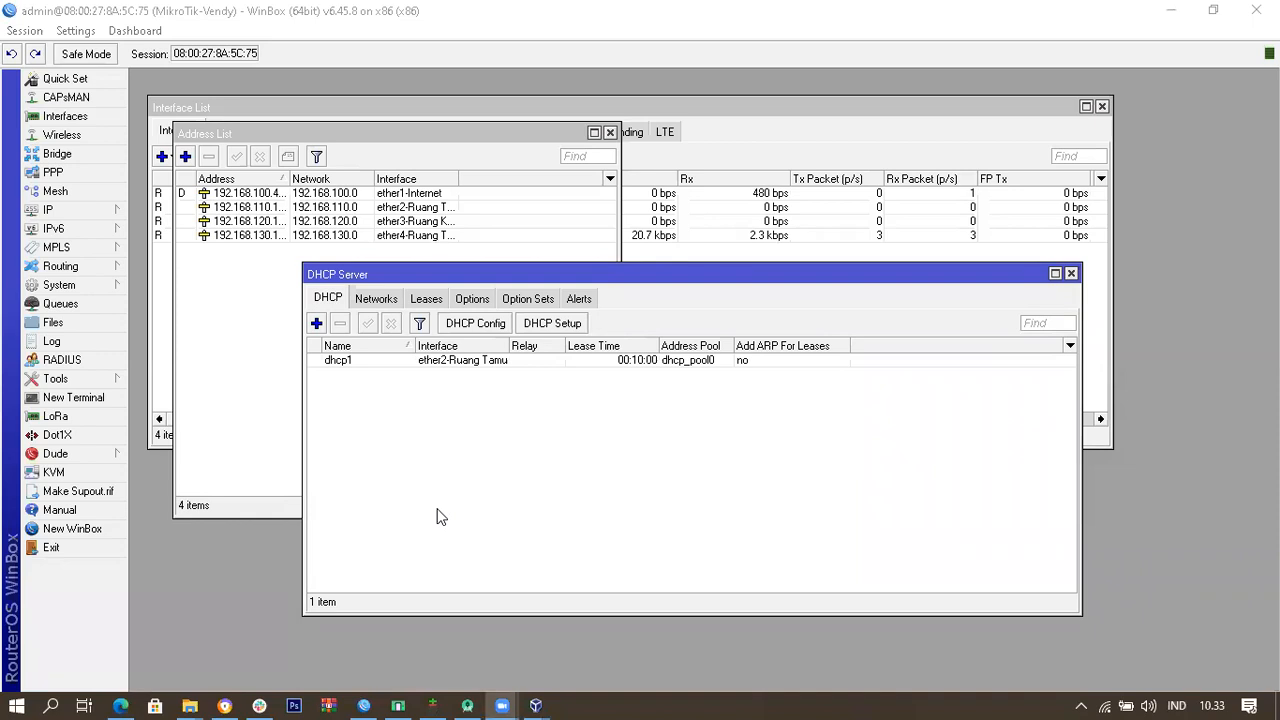
click(902, 279)
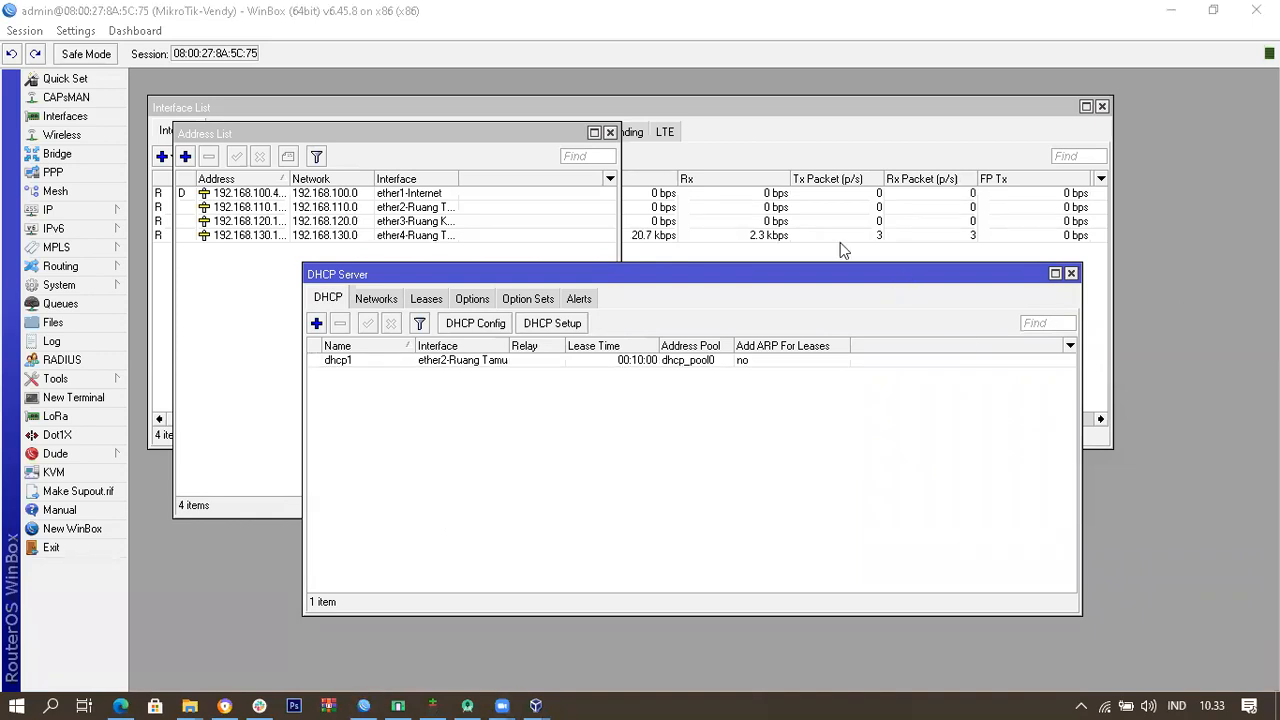
click(939, 283)
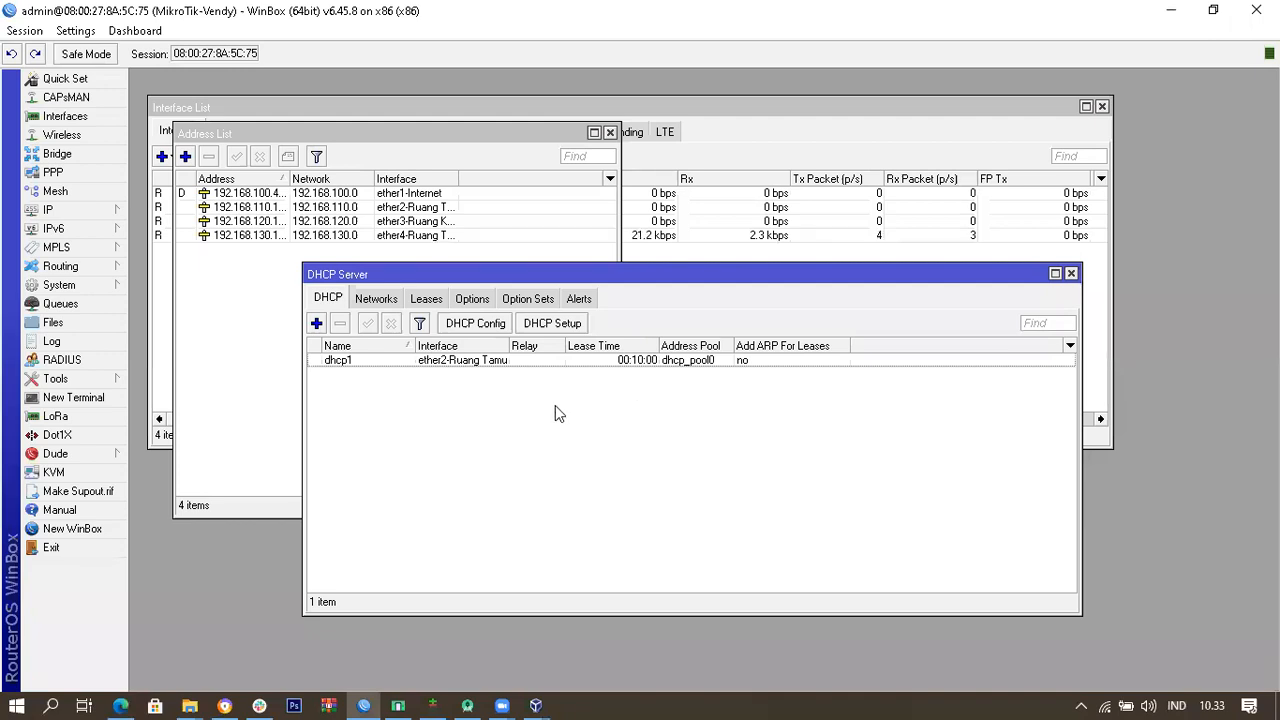
click(566, 326)
Step: Set up dhcp2 on ether3-Ruang Keluarga: 192.168.120.0/24, gateway 192.168.120.1, DNS 192.168.100.1, 10-minute leases
click(798, 379)
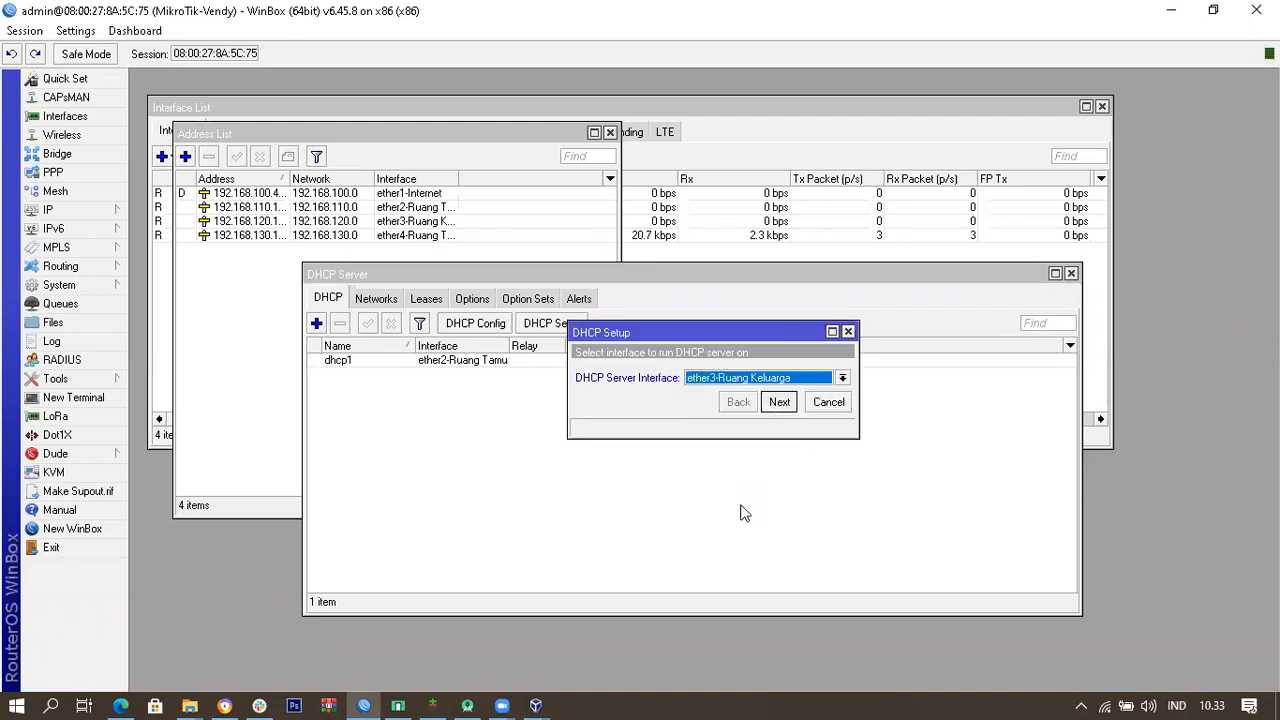
click(779, 402)
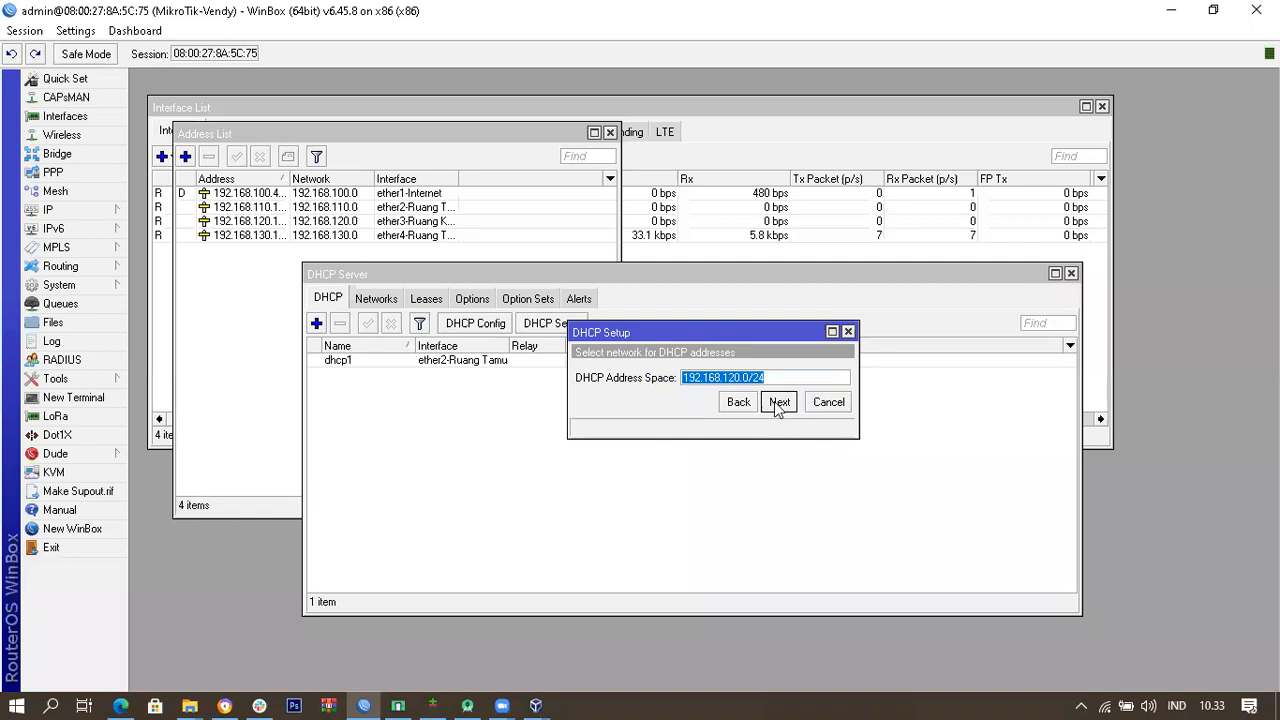
click(778, 404)
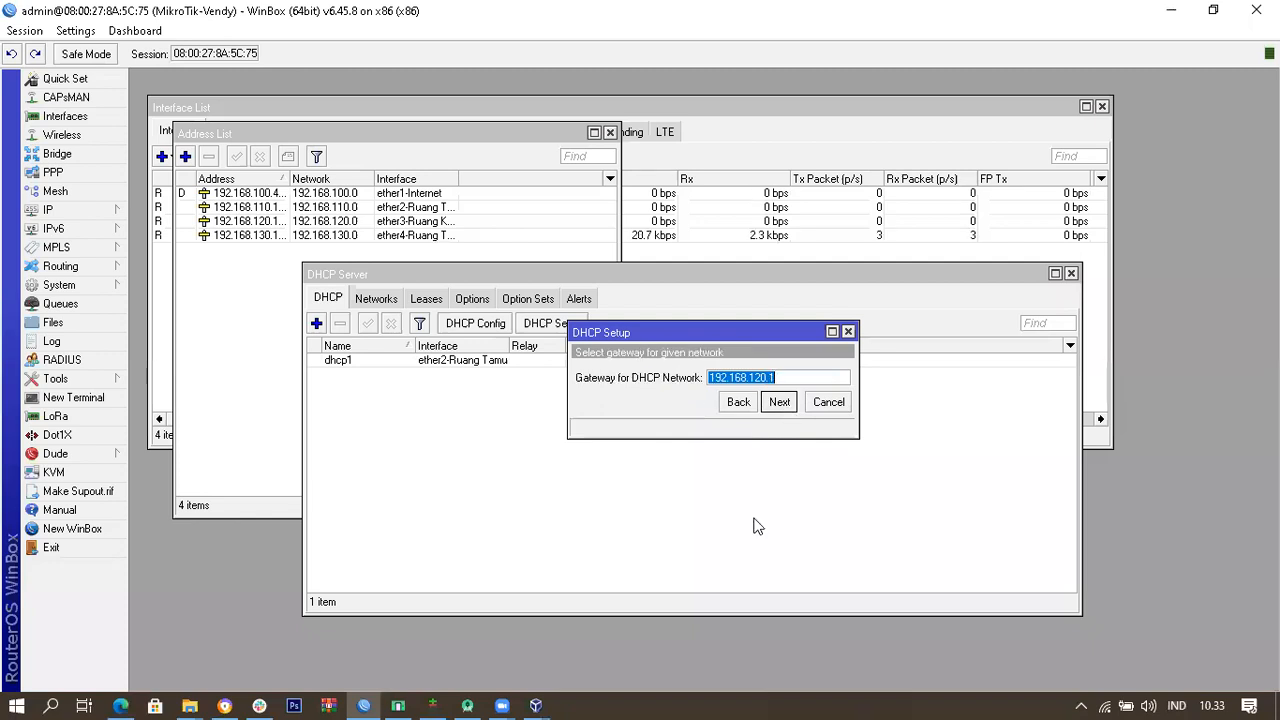
click(781, 402)
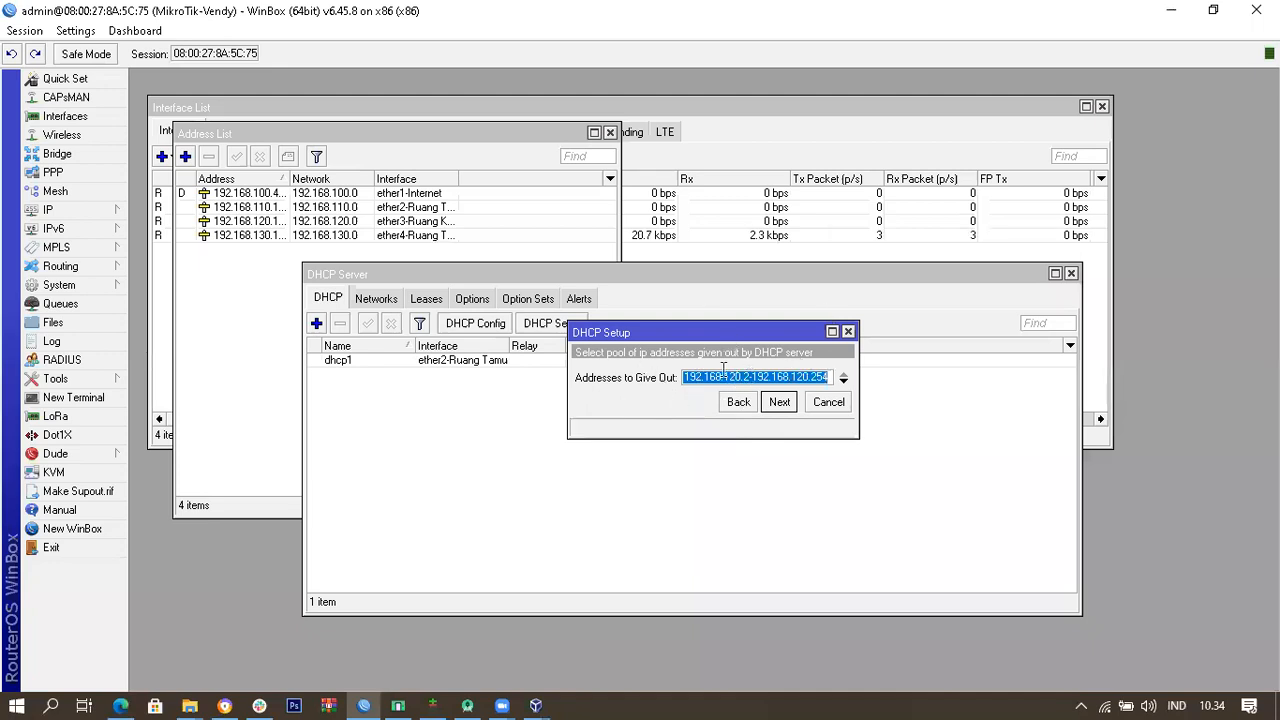
click(785, 401)
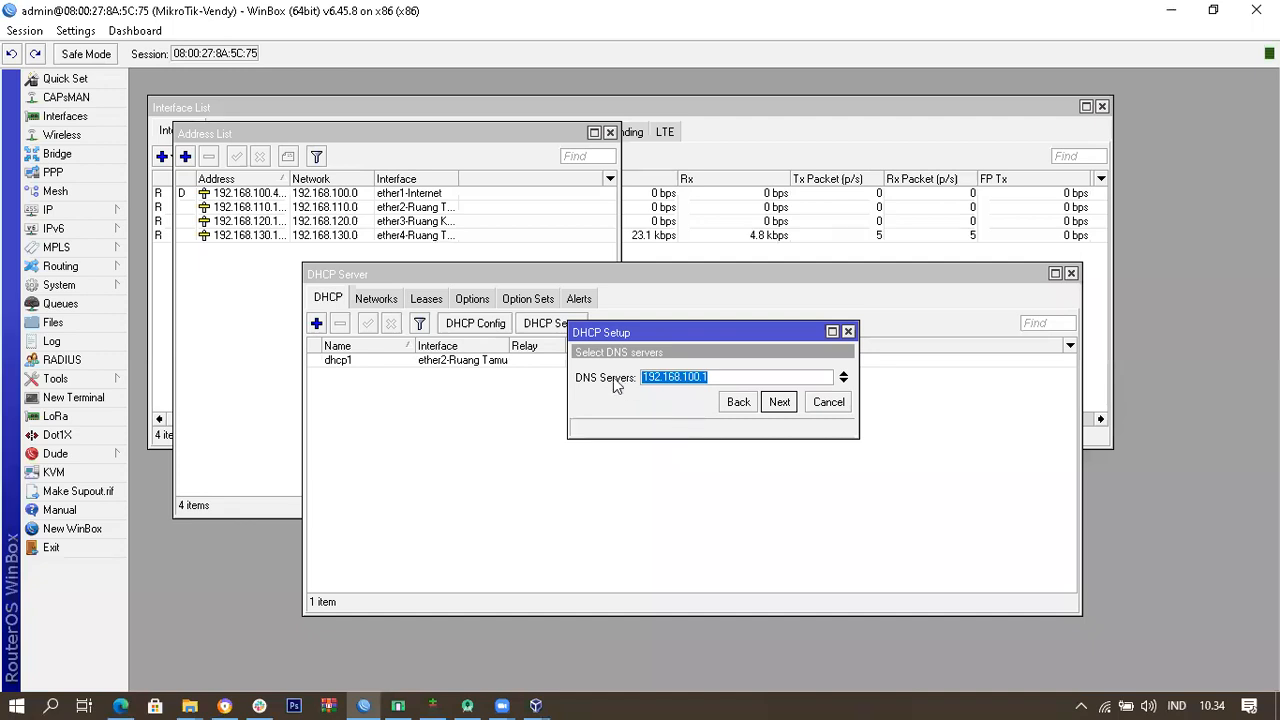
click(781, 404)
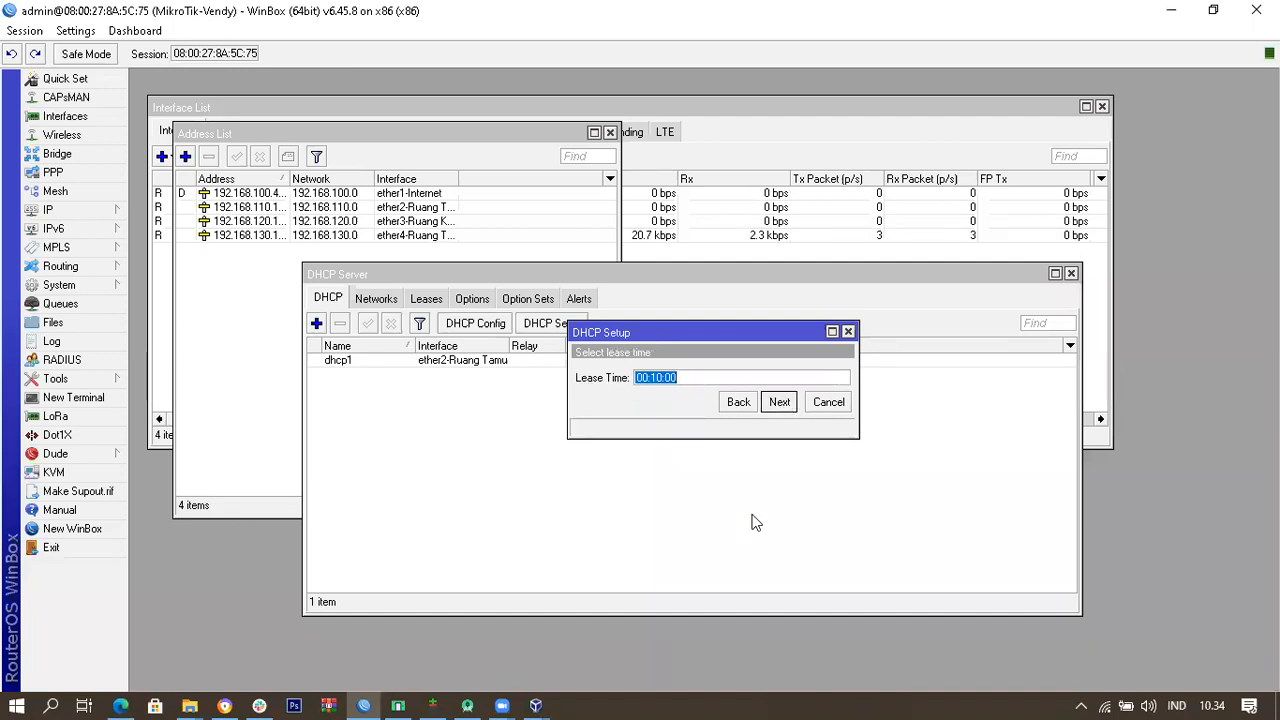
click(778, 401)
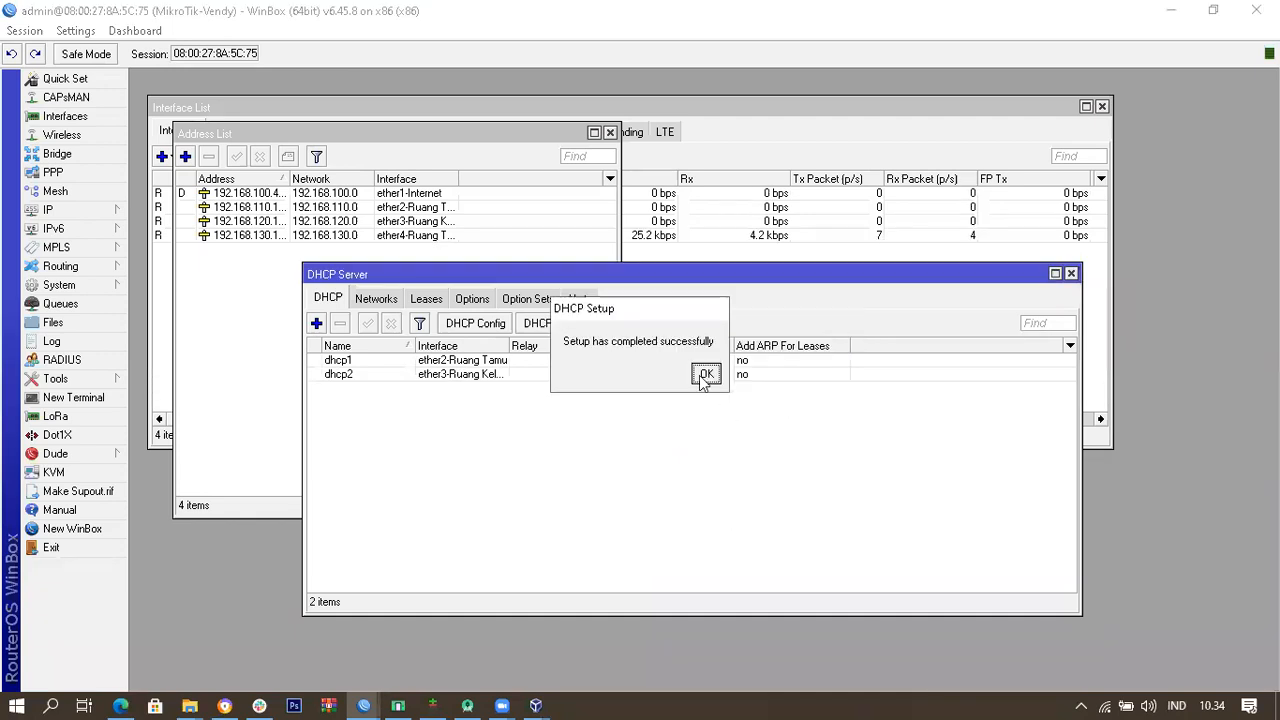
click(706, 373)
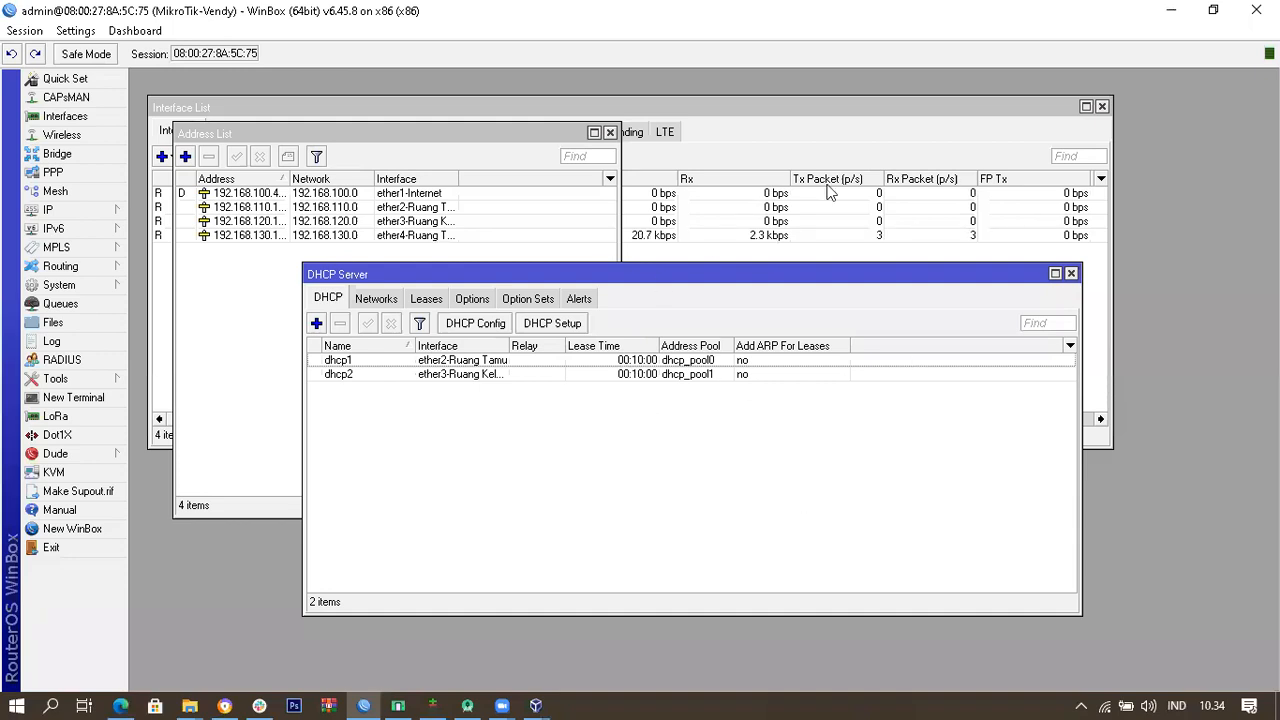
drag(527, 139, 613, 190)
Step: Close the DHCP Server and Address List windows and shift the Interface List window
click(985, 283)
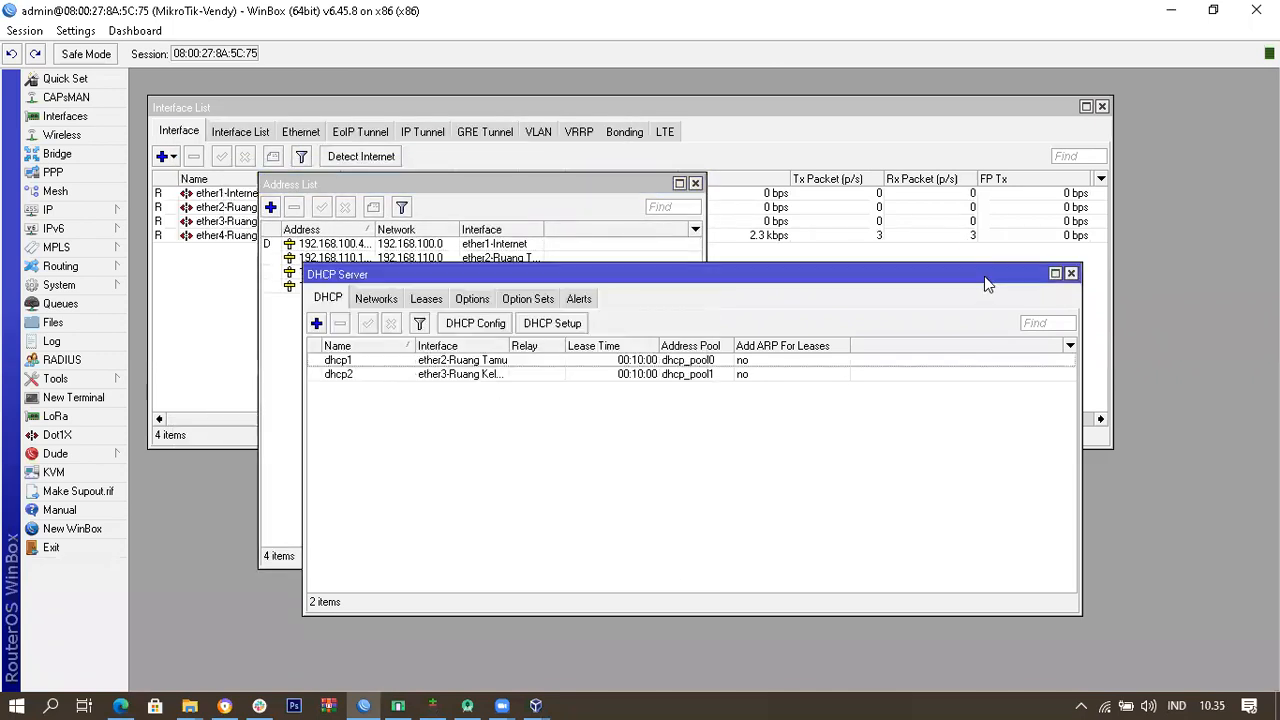
click(1071, 273)
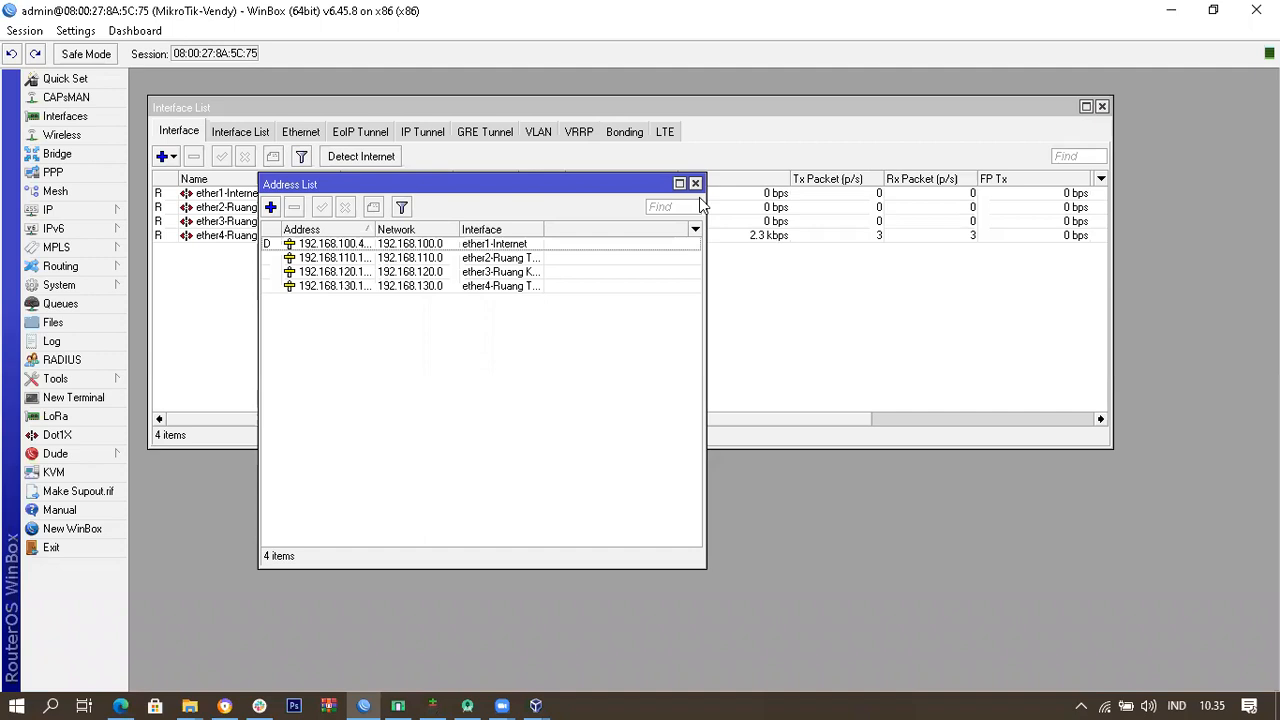
click(695, 183)
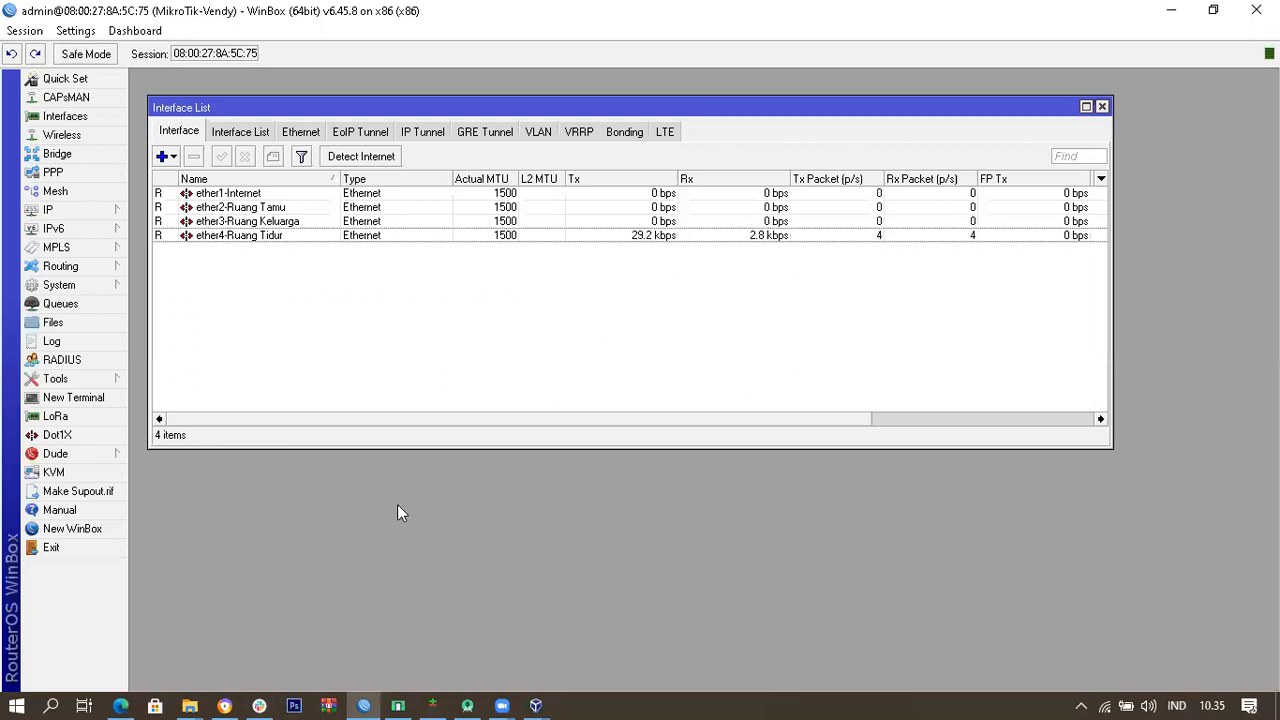
drag(398, 115, 473, 132)
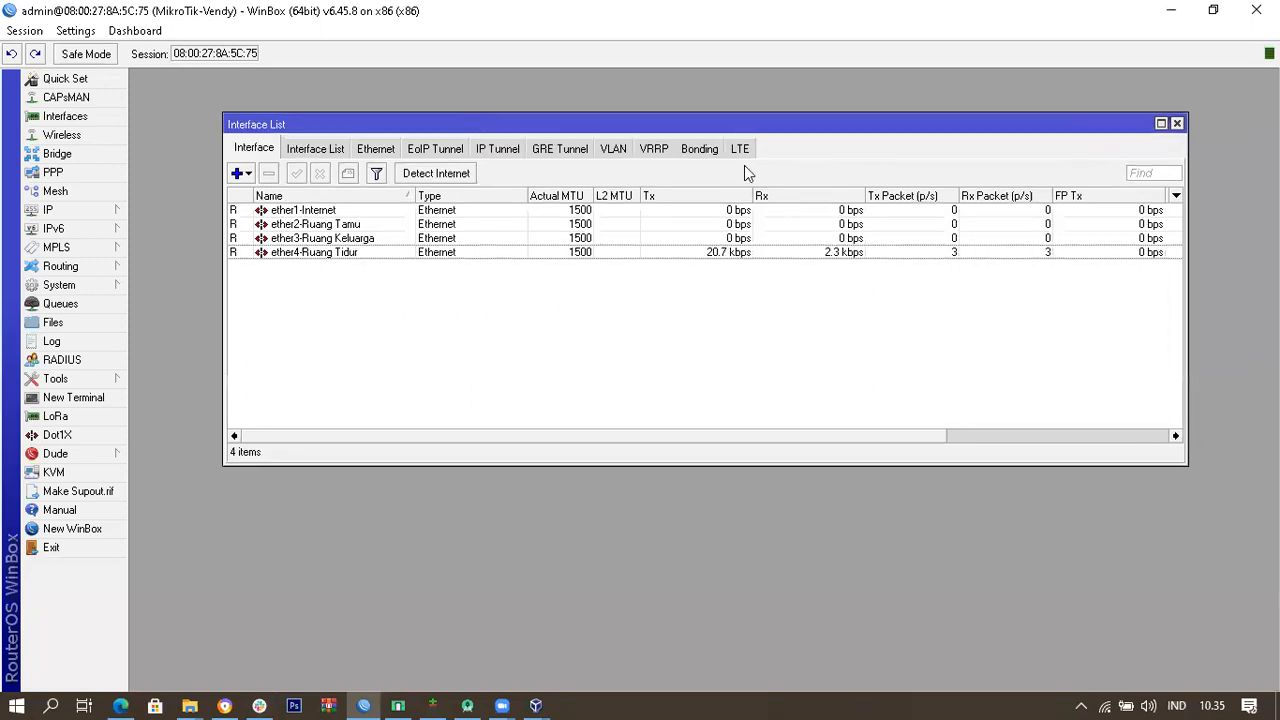
Step: Close the Interface List and dismiss the System menu without choosing anything
click(1178, 124)
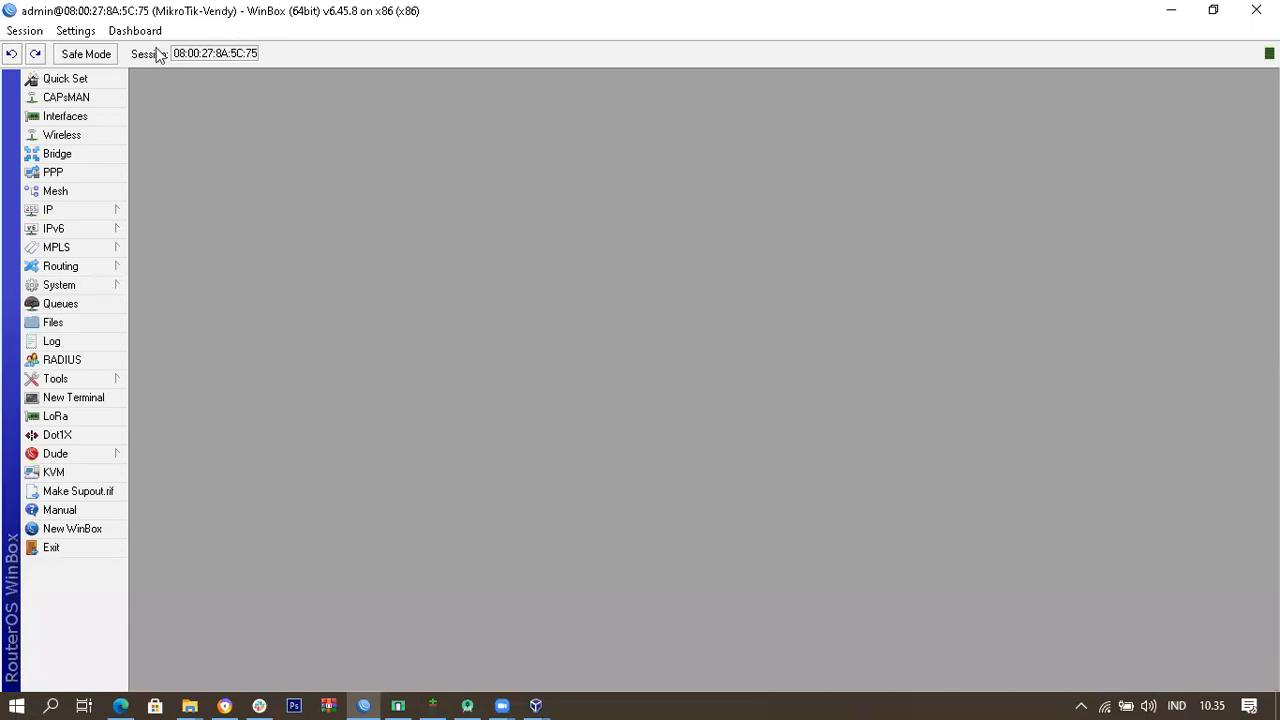
click(94, 288)
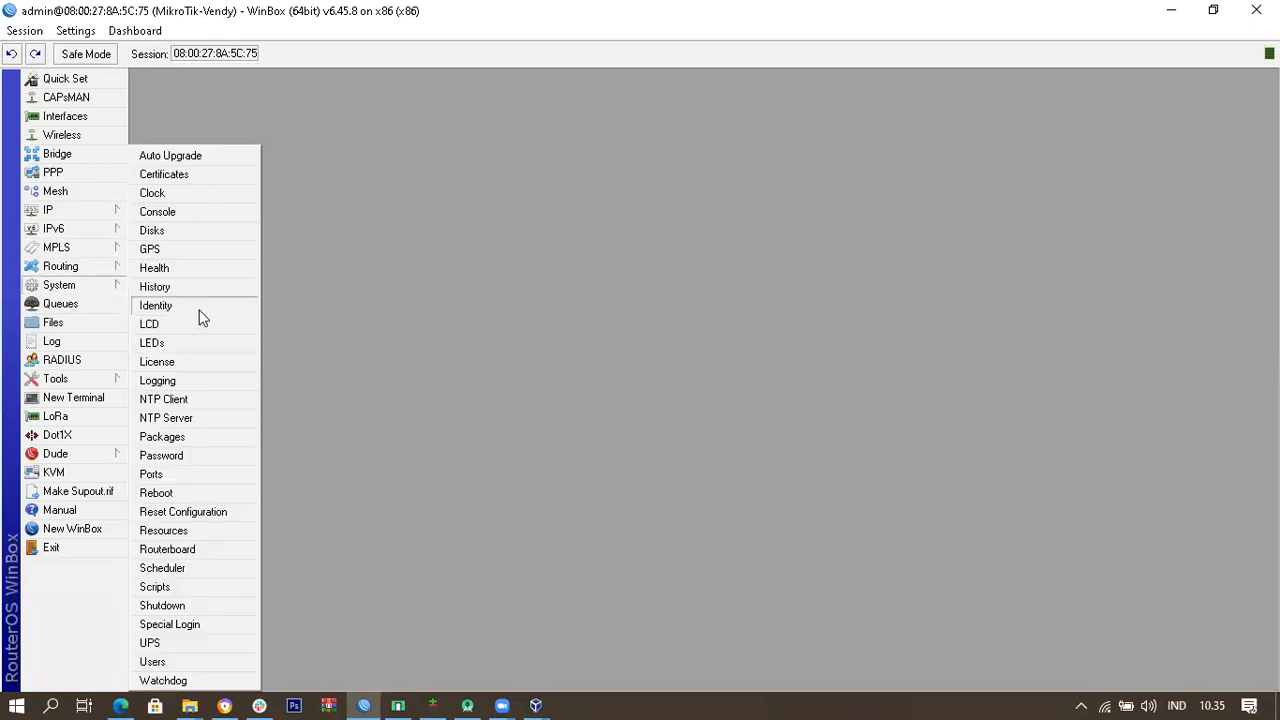
click(672, 295)
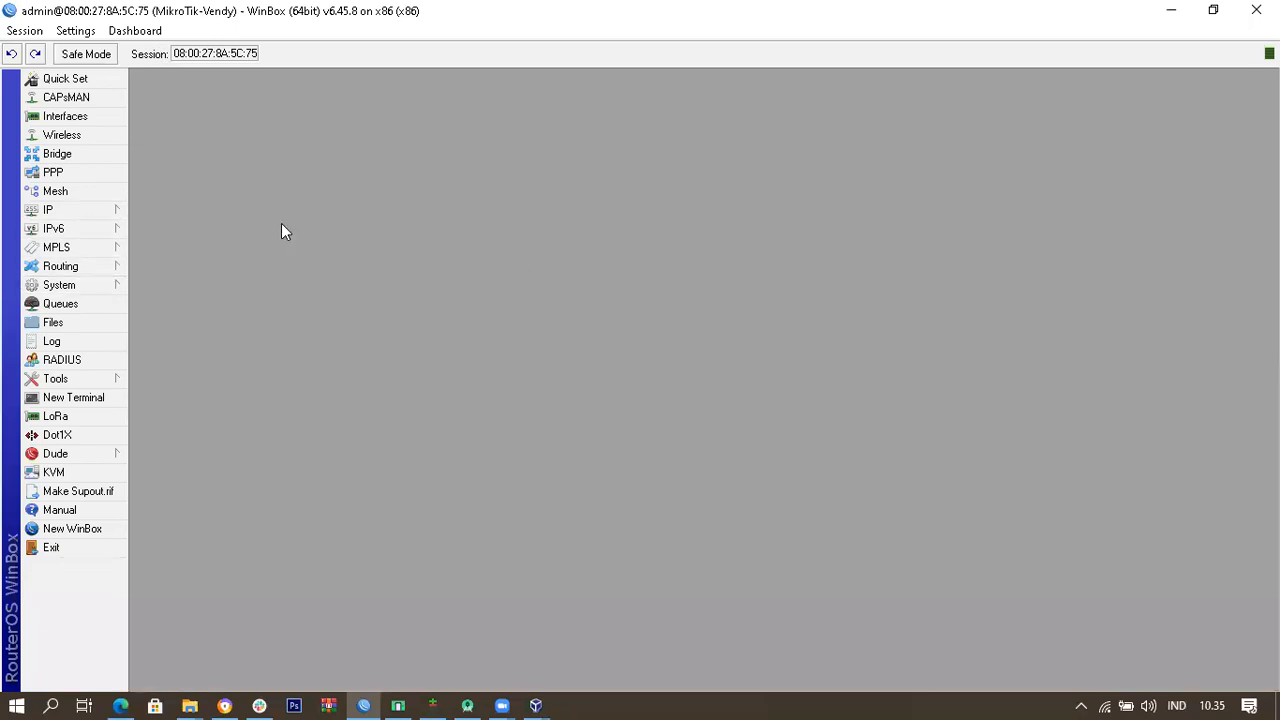
Step: Recheck ether1-Internet and ether3-Ruang Keluarga in the Interface List, then bring up the IP menu
click(66, 117)
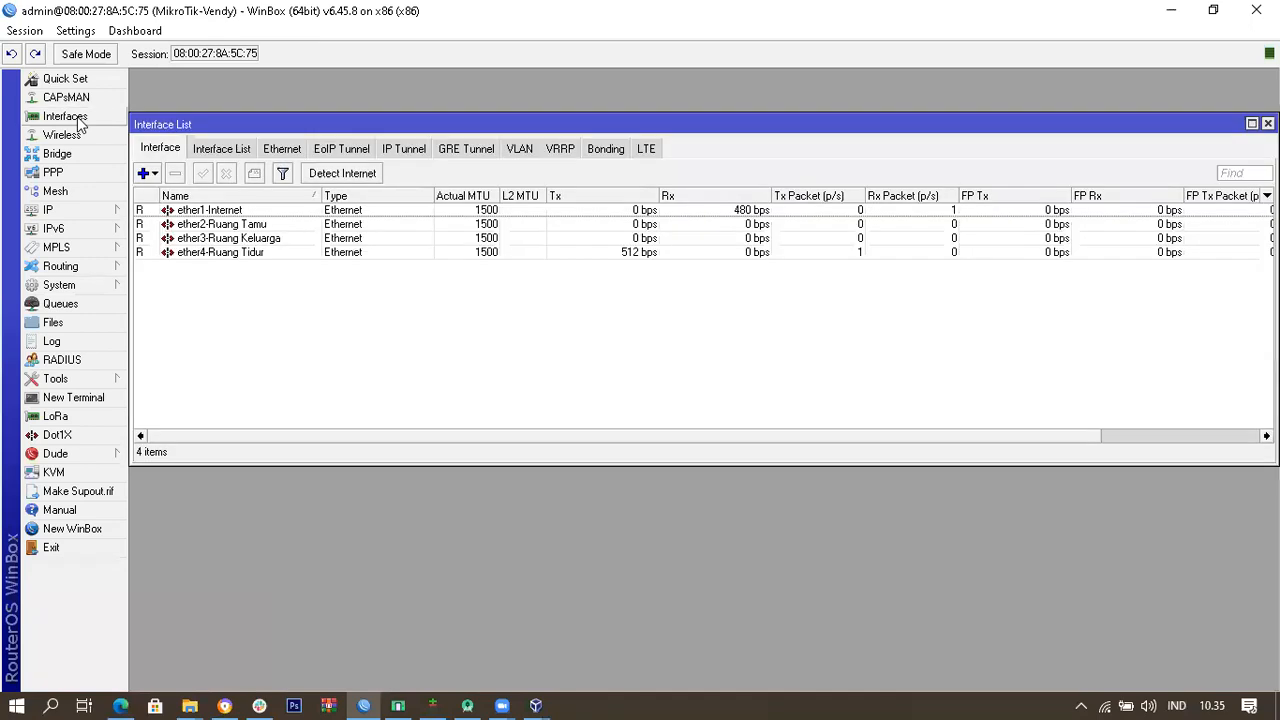
click(221, 210)
click(227, 241)
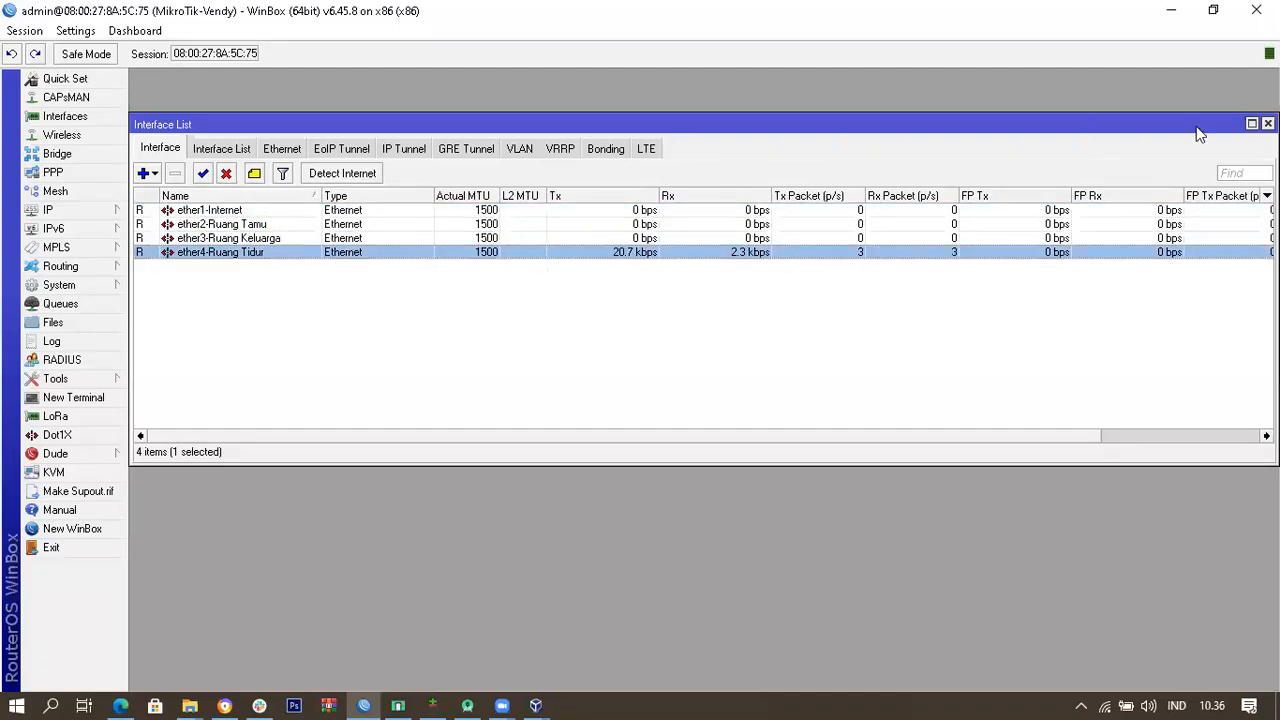
click(1268, 123)
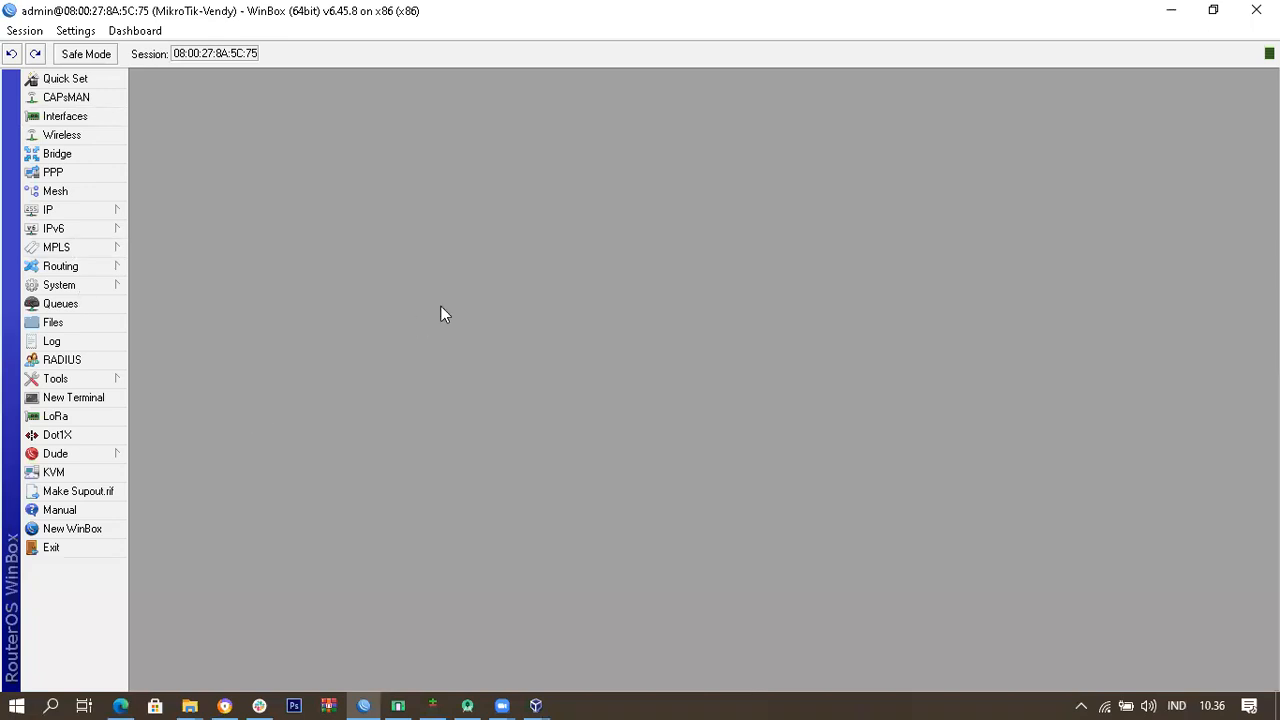
click(100, 210)
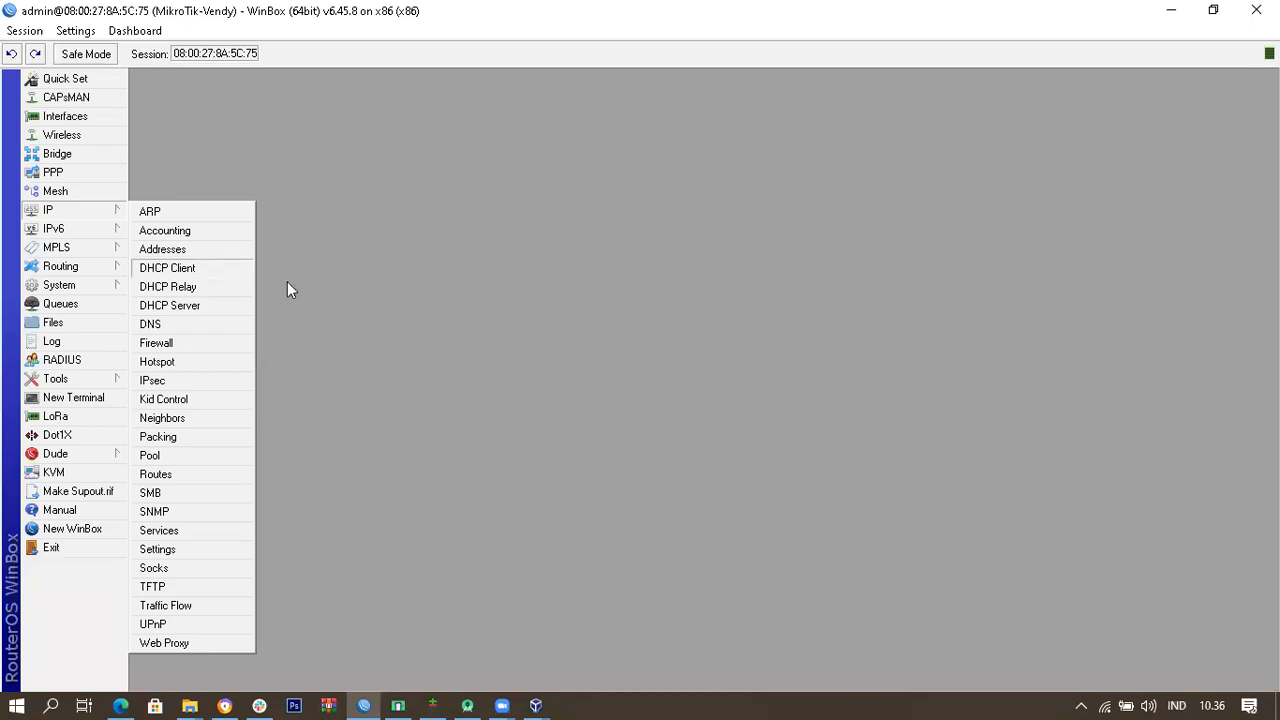
Step: Check the DHCP client is bound and the dynamic ether1 address plus 192.168.110.1, .120.1, .130.1 exist
click(217, 272)
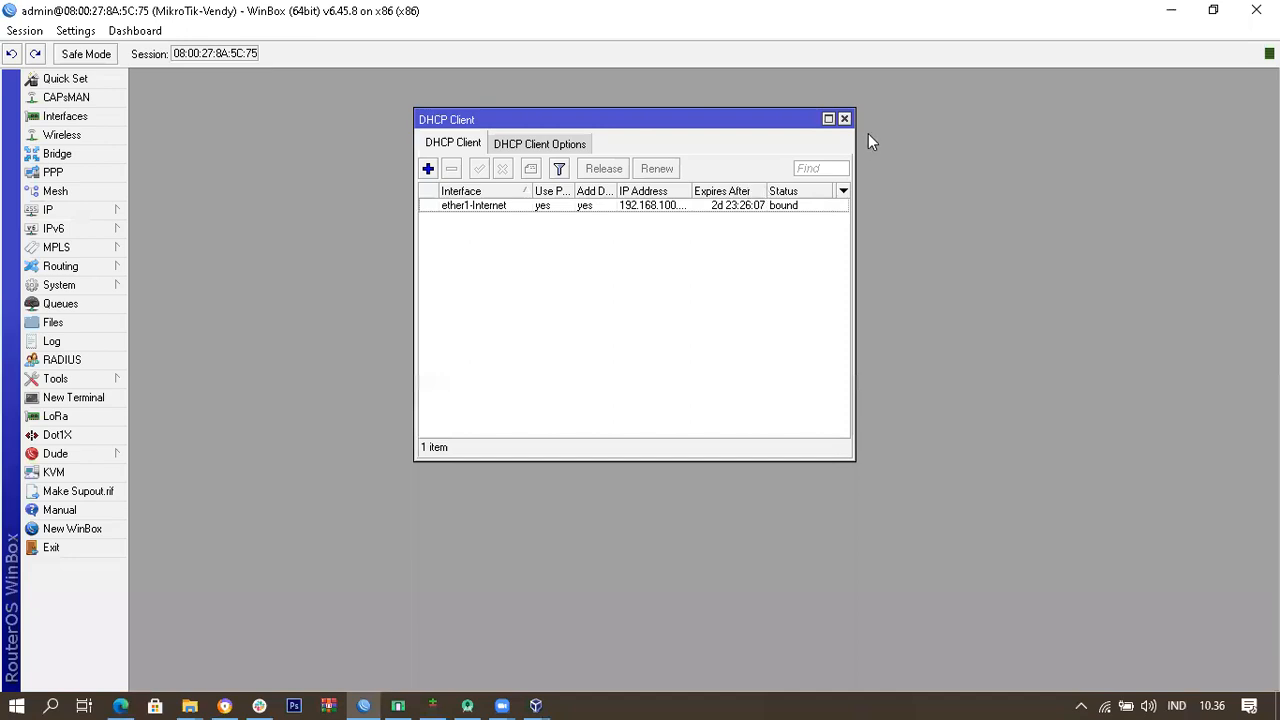
click(844, 119)
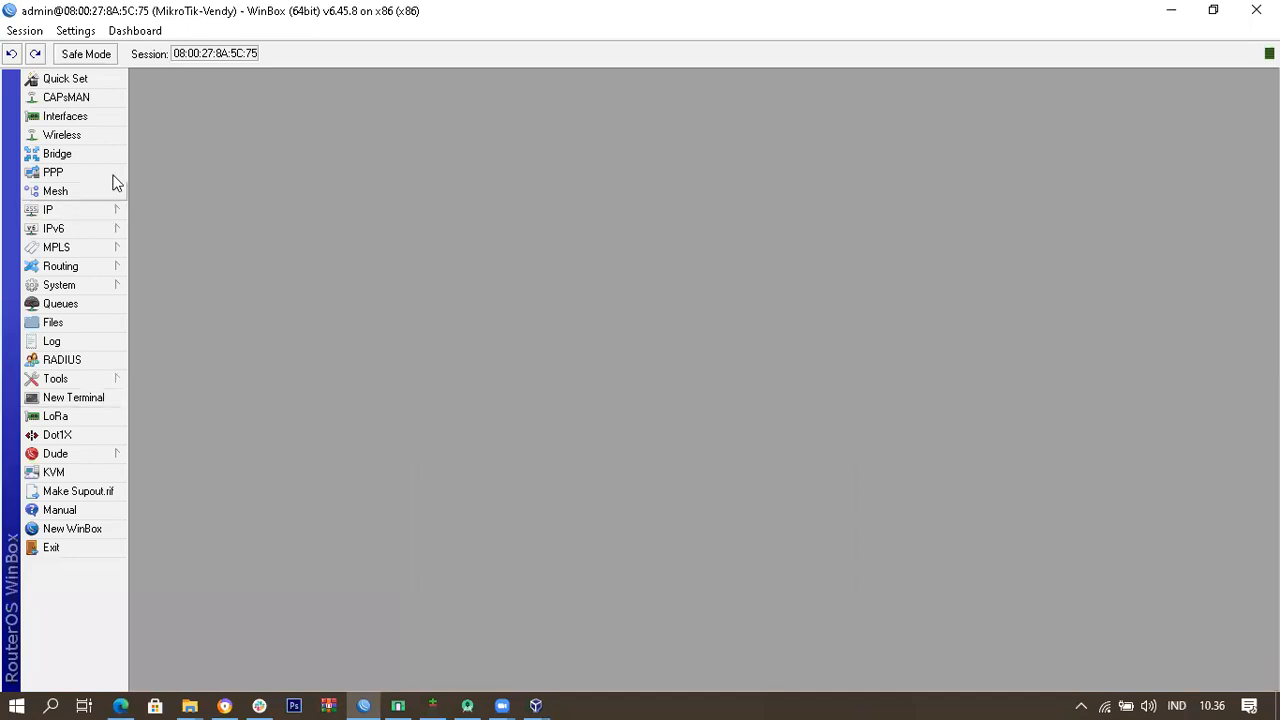
click(101, 209)
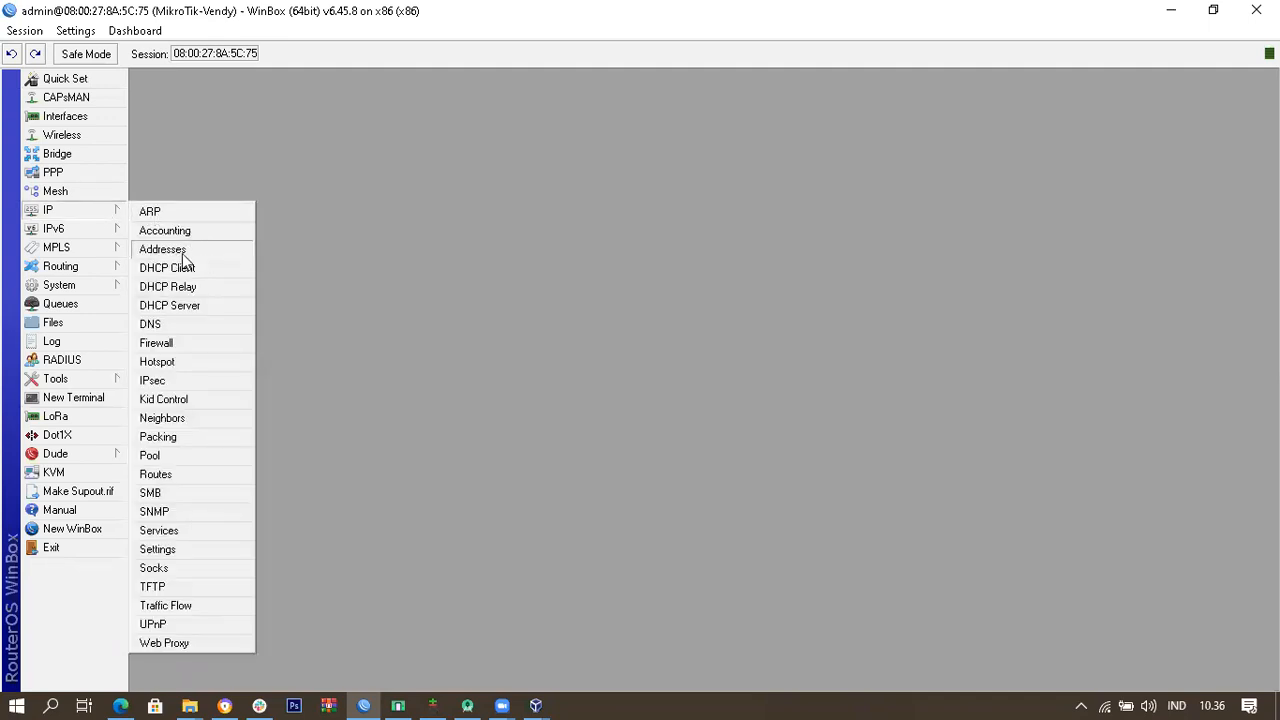
click(162, 249)
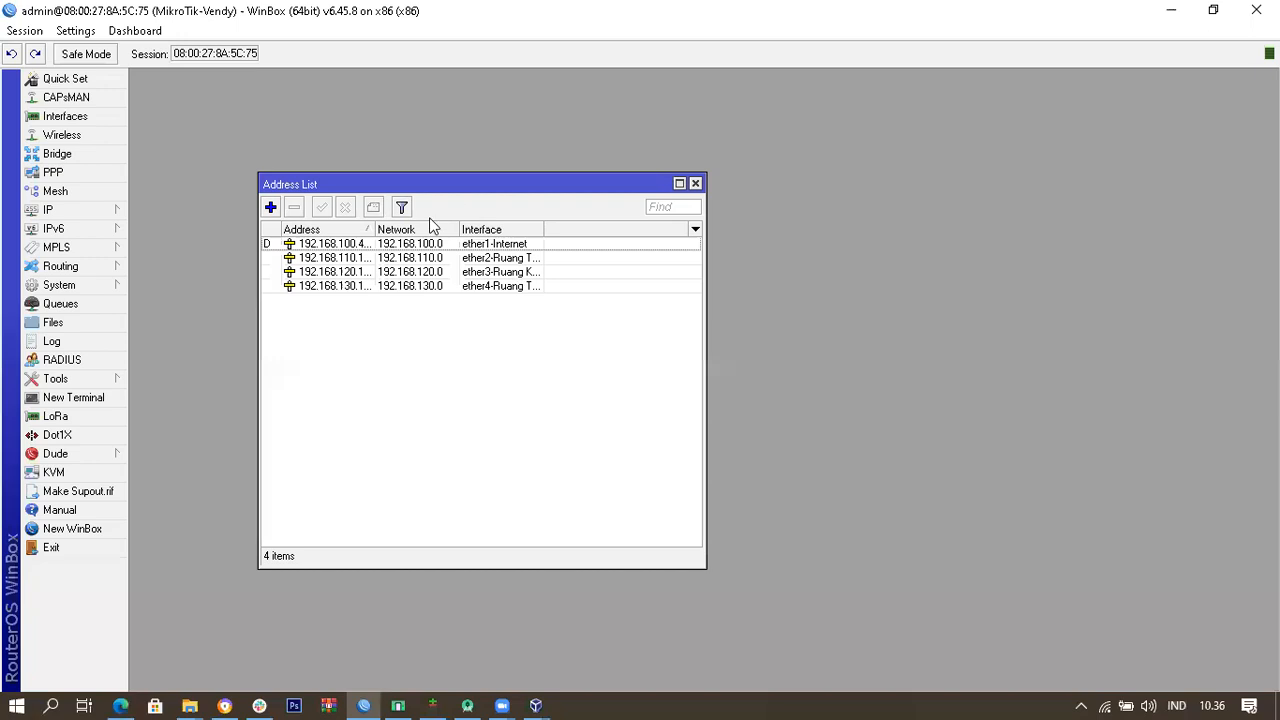
drag(708, 263, 999, 263)
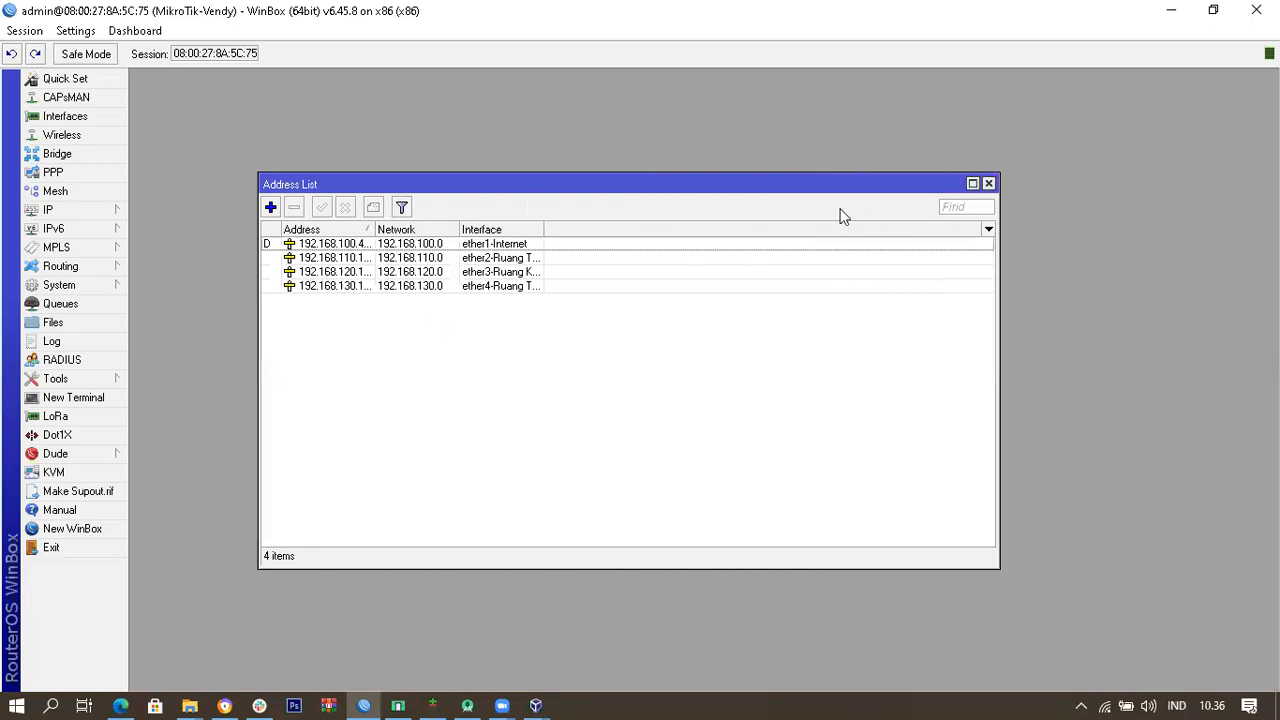
click(988, 184)
click(117, 216)
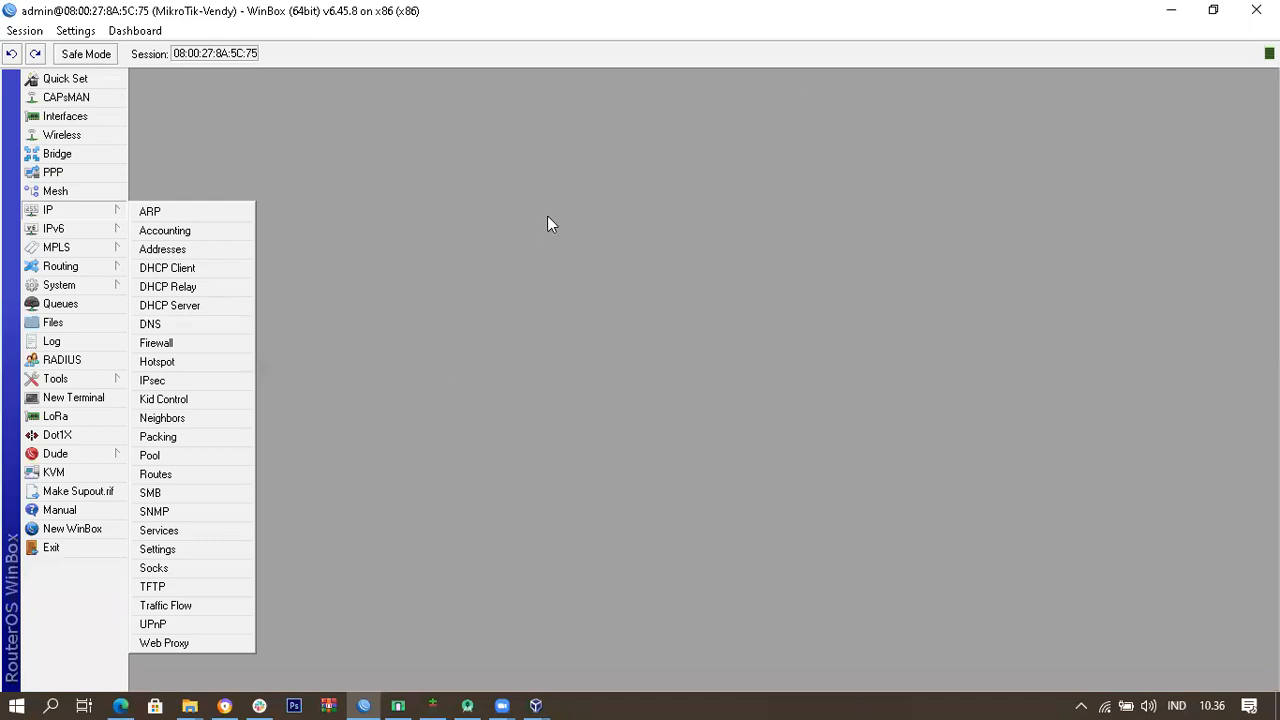
click(551, 285)
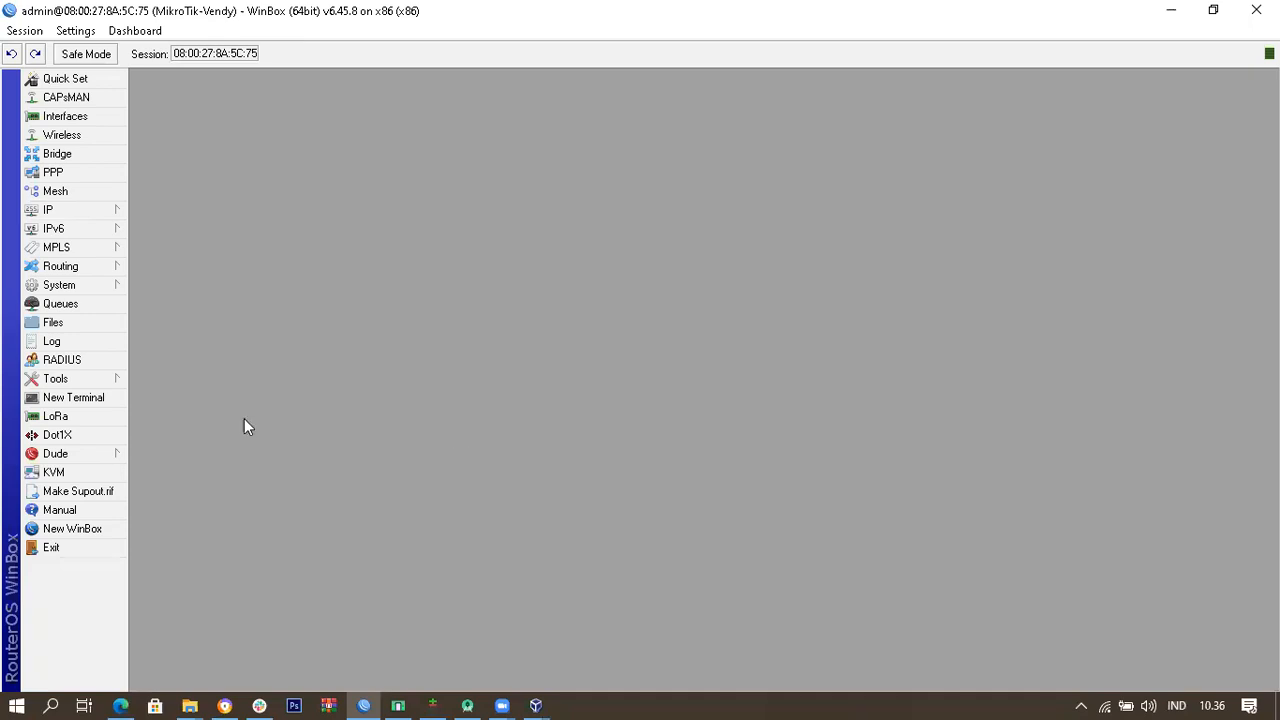
Step: In a new router terminal, run ping 8.8.8.8, confirm replies arrive, then close it
click(80, 401)
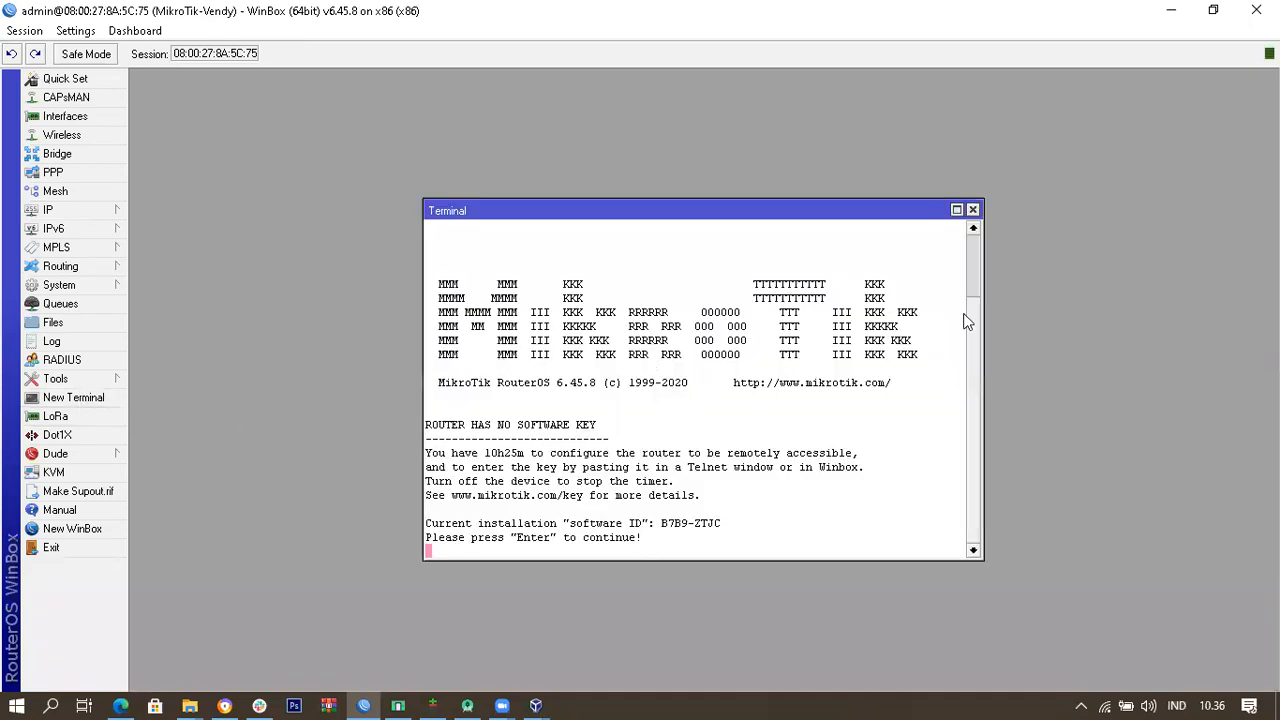
key(Return)
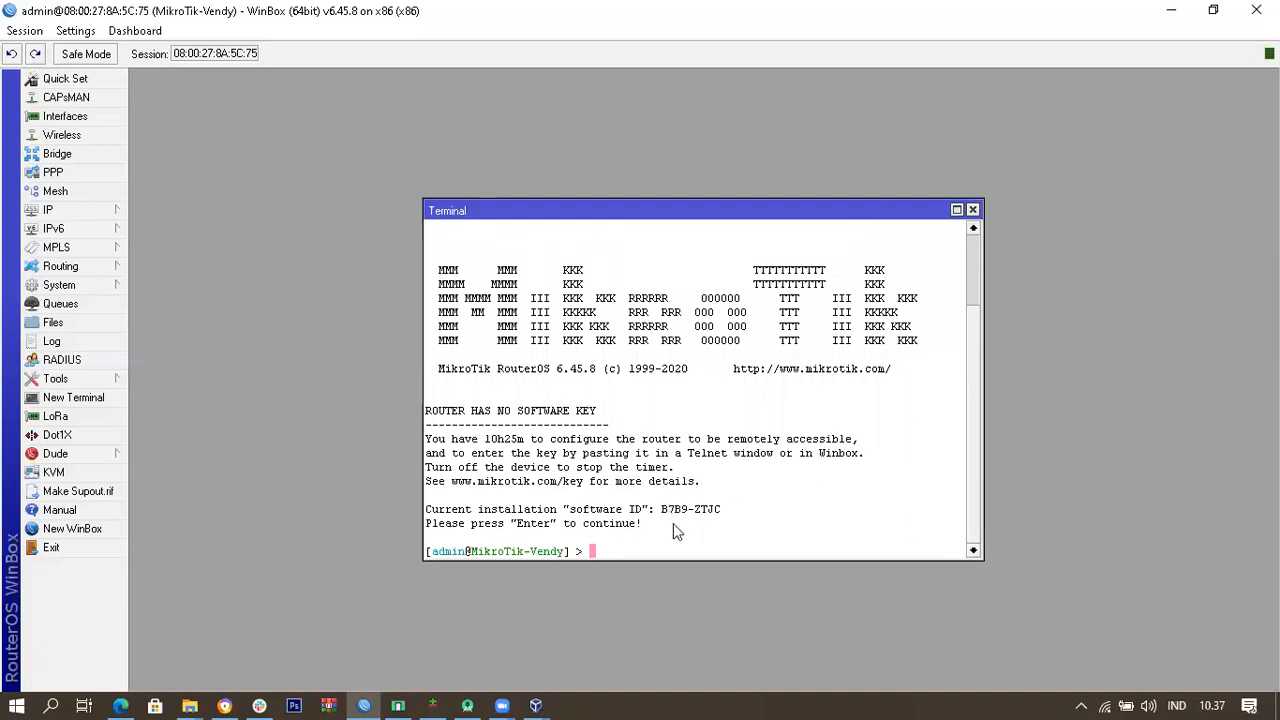
text(ping 8.8)
text(.8.8)
key(Return)
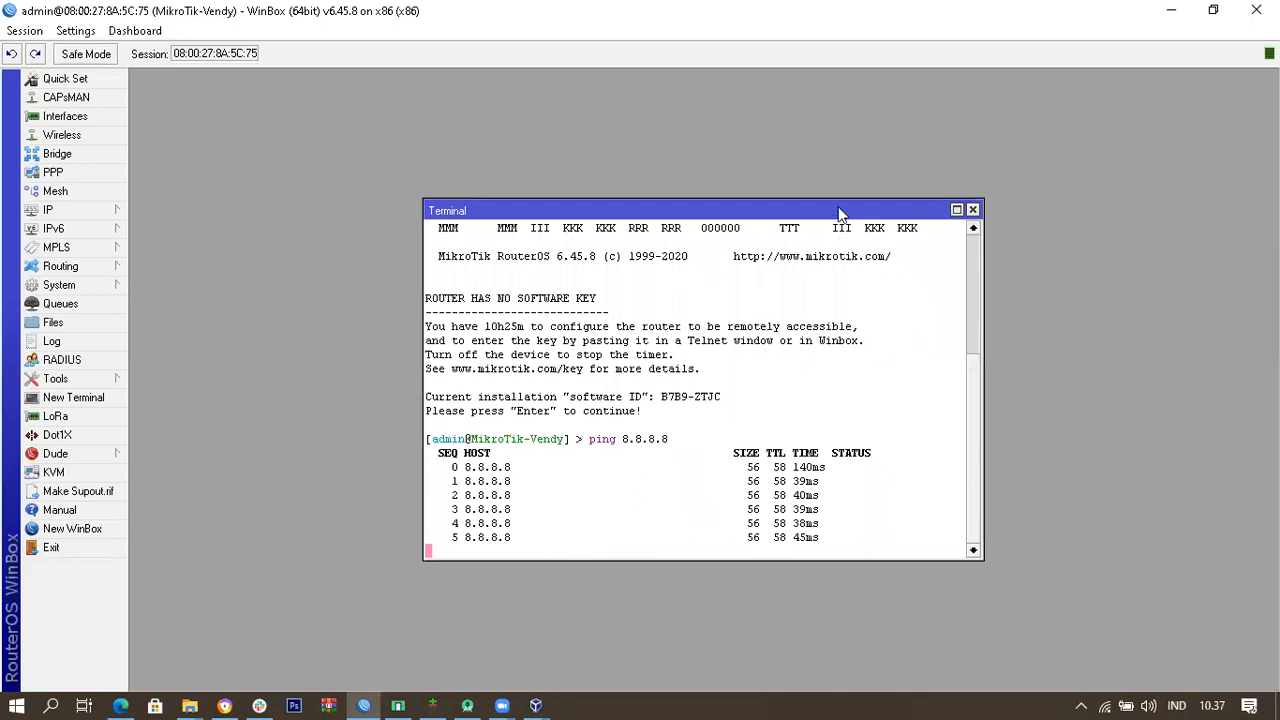
click(973, 210)
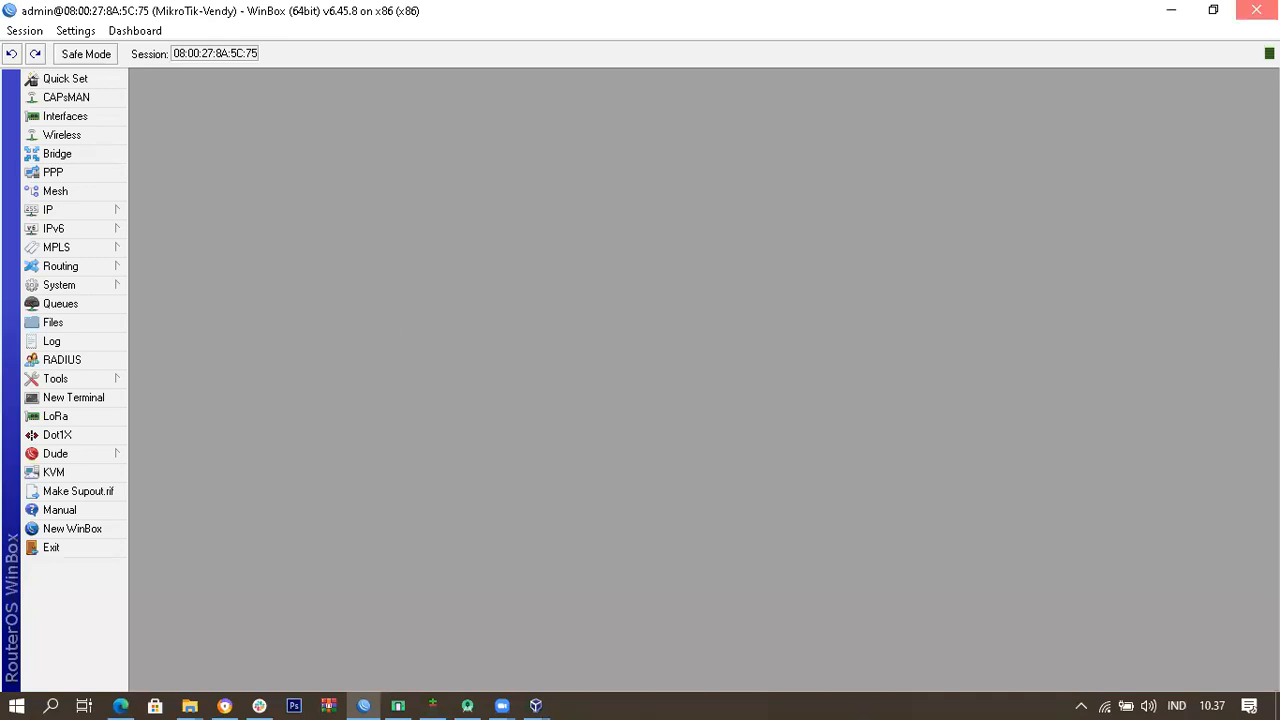
Step: Launch a new copy of WinBox from winbox64.exe in the cilsy folder
key(alt+Tab)
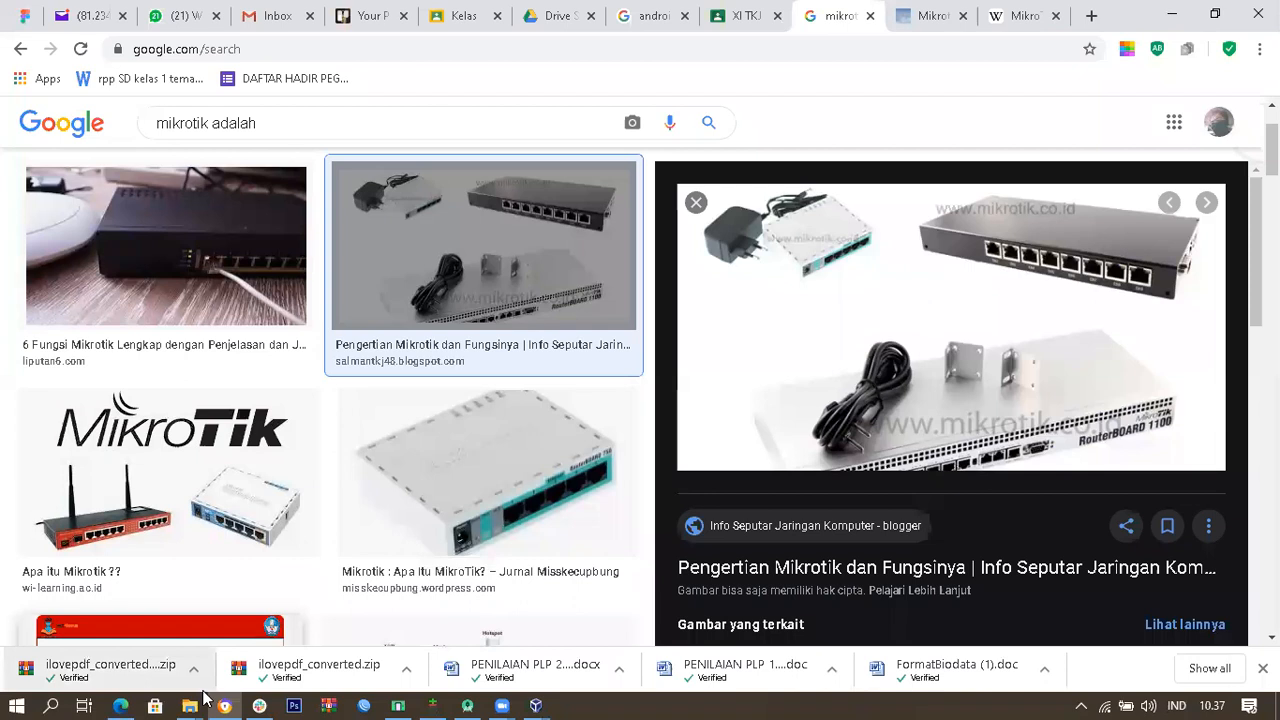
click(189, 705)
click(274, 634)
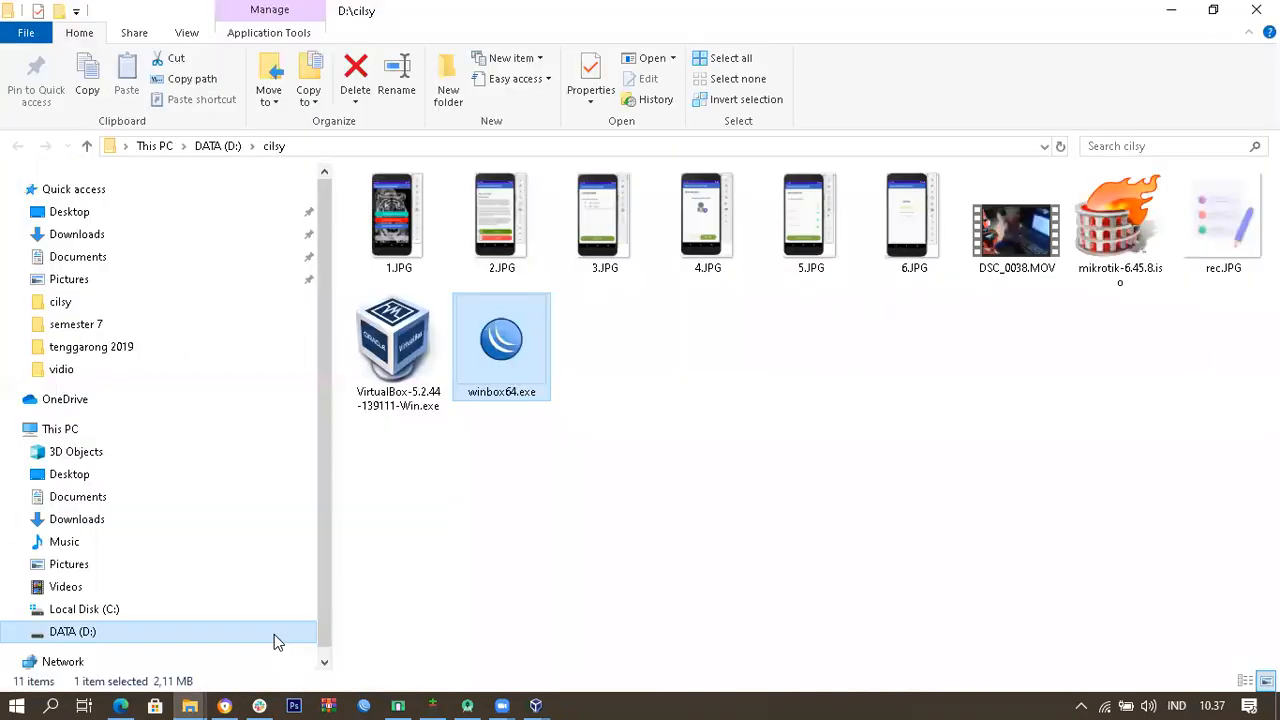
double_click(512, 343)
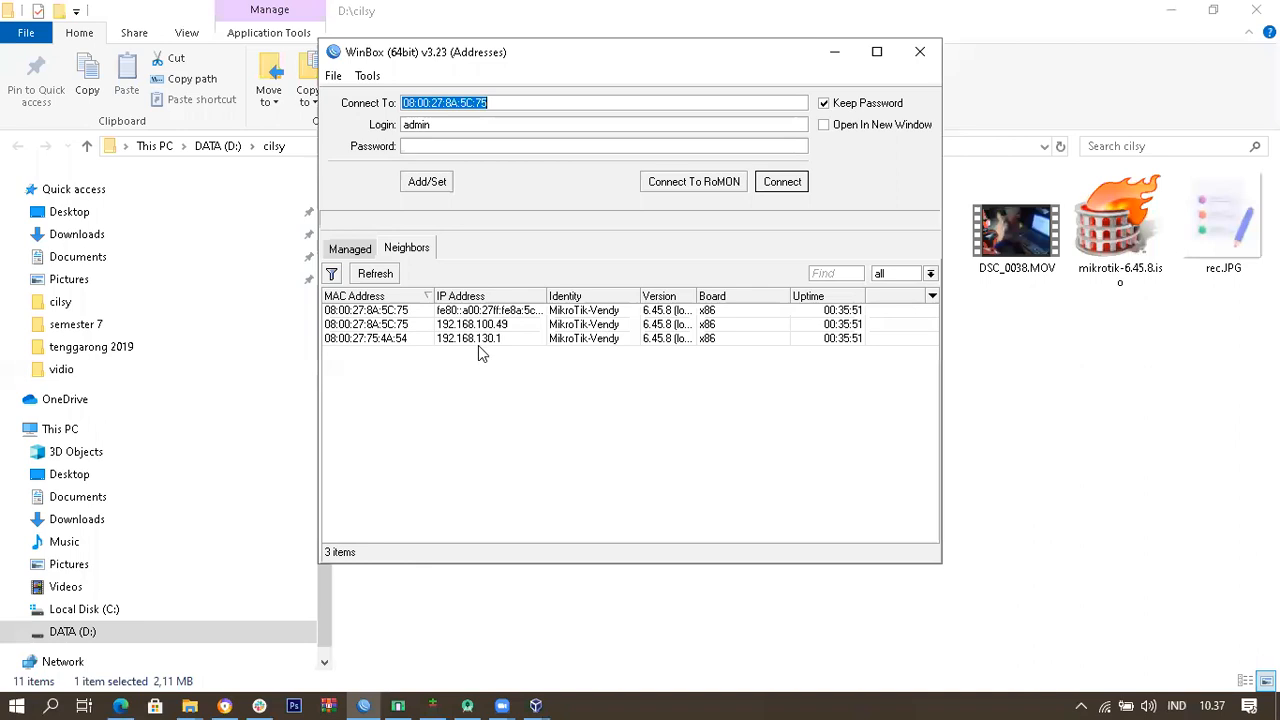
Step: Set 192.168.130.1 from the Neighbors list as the address to connect to
click(482, 344)
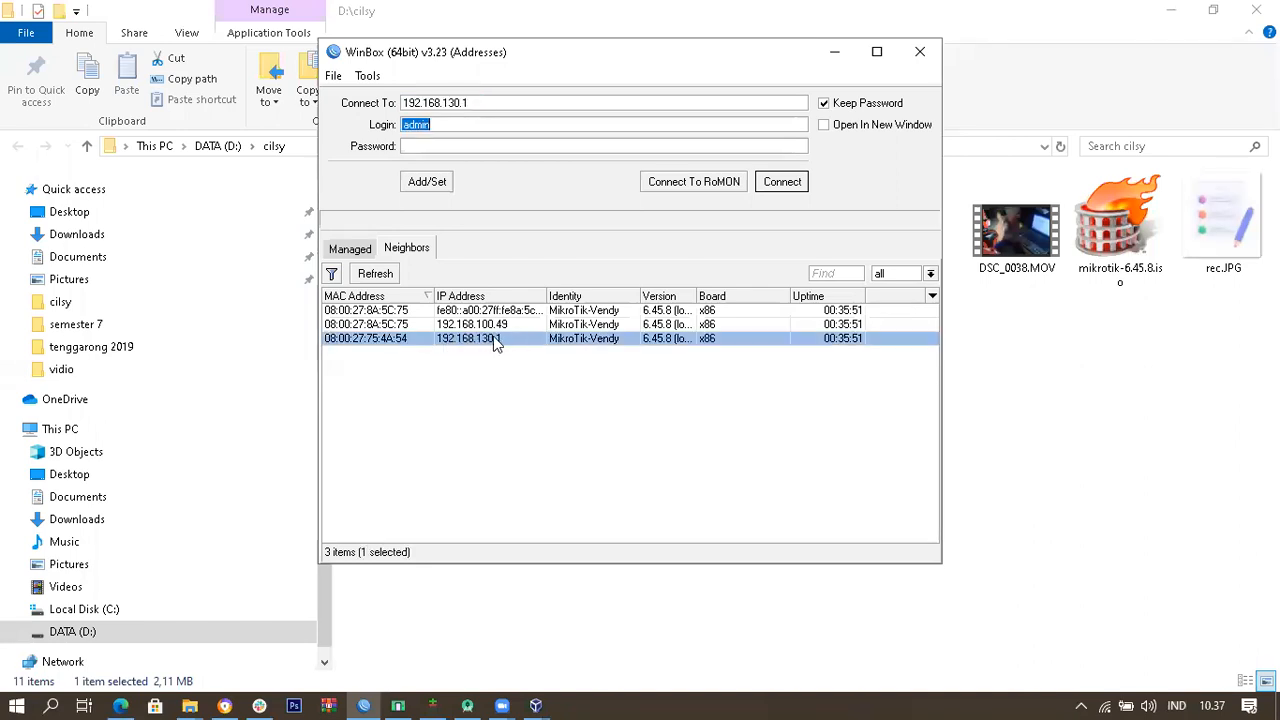
click(494, 325)
click(496, 335)
click(498, 327)
click(495, 347)
click(500, 325)
click(505, 339)
click(533, 450)
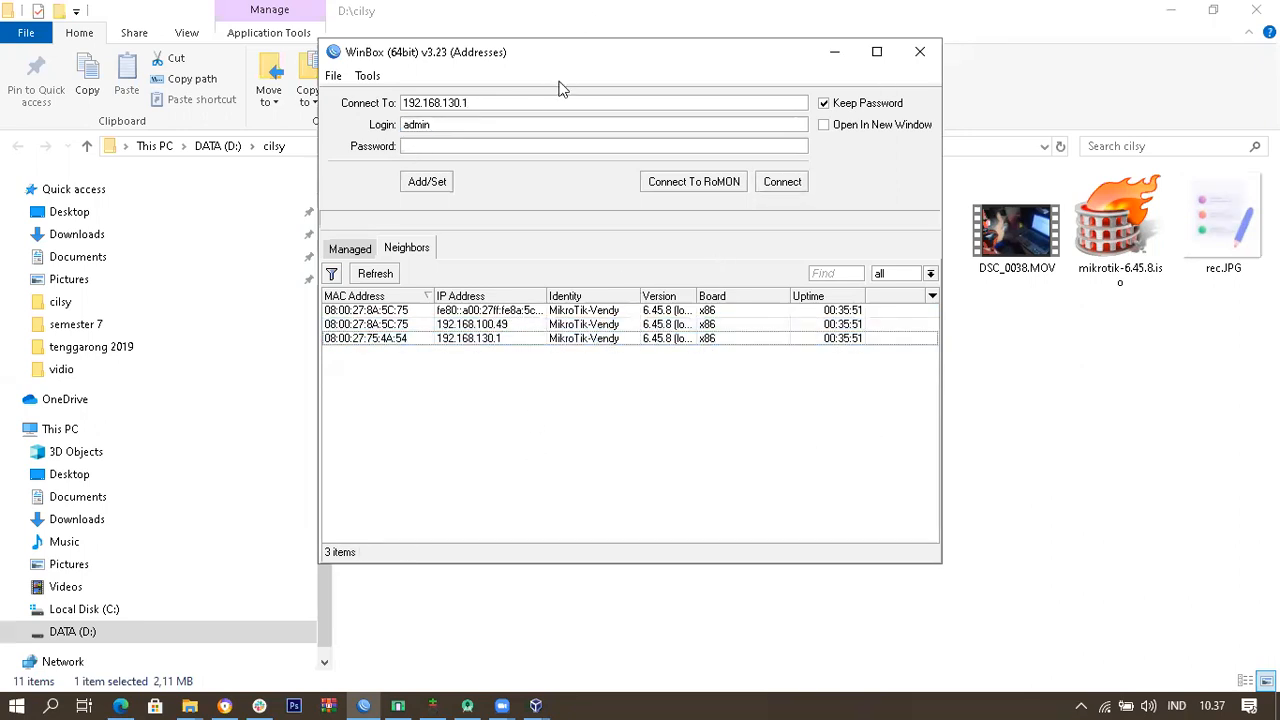
drag(726, 60, 854, 64)
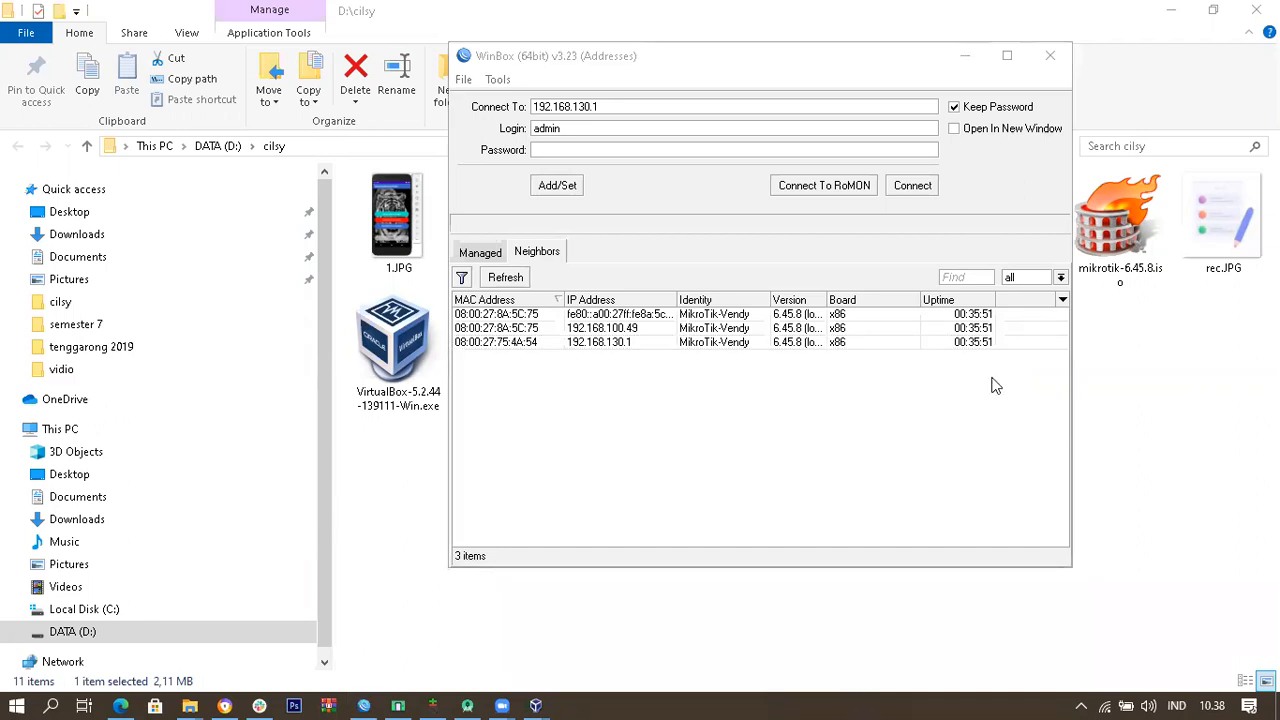
click(1010, 177)
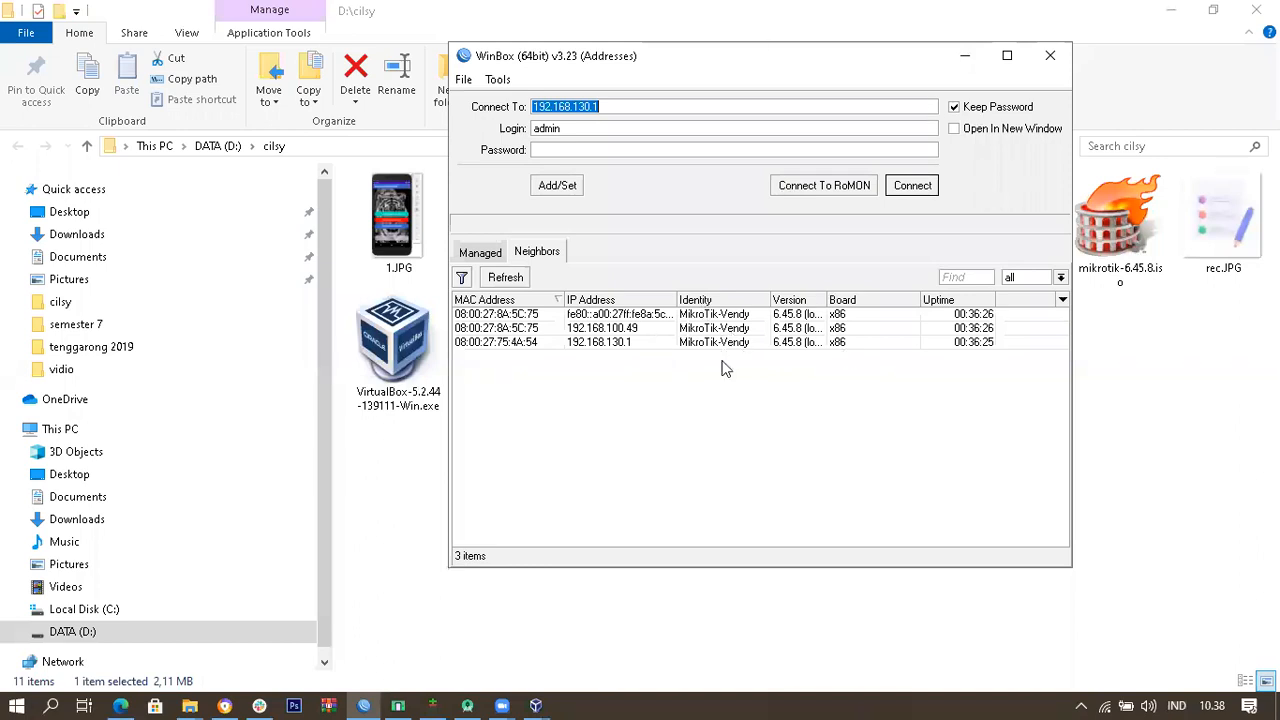
click(480, 252)
click(537, 251)
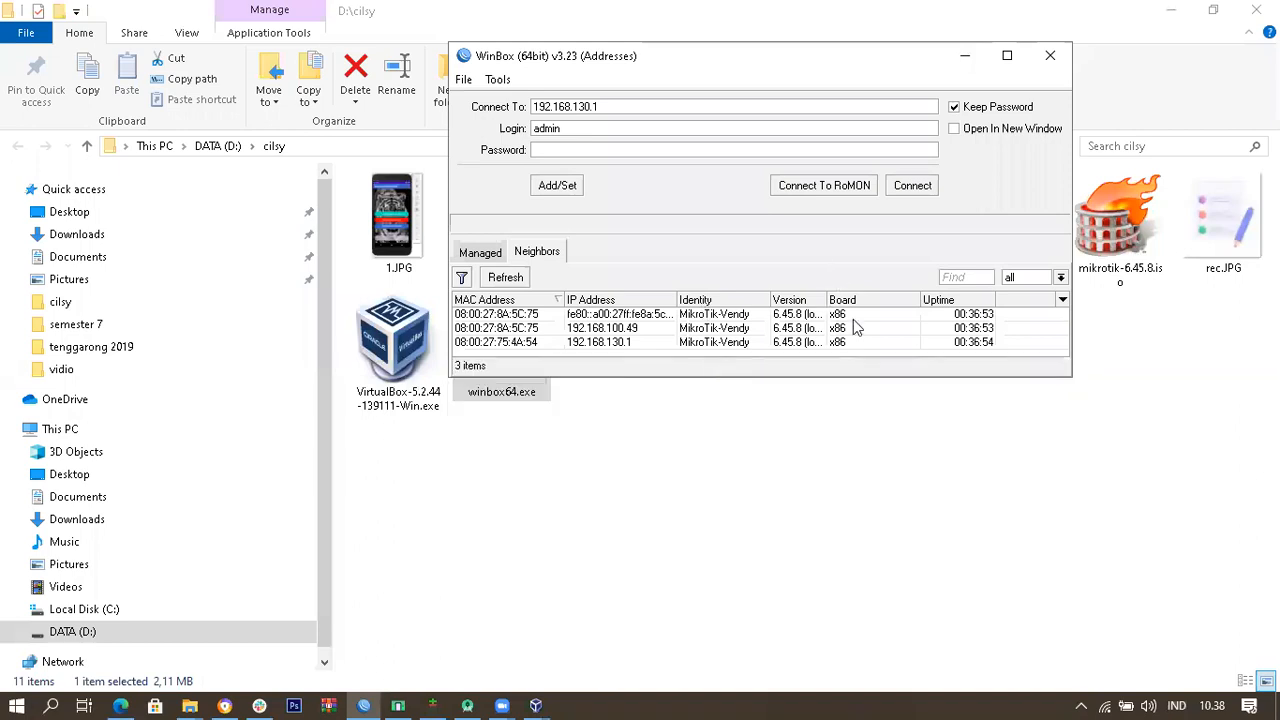
drag(873, 378, 873, 418)
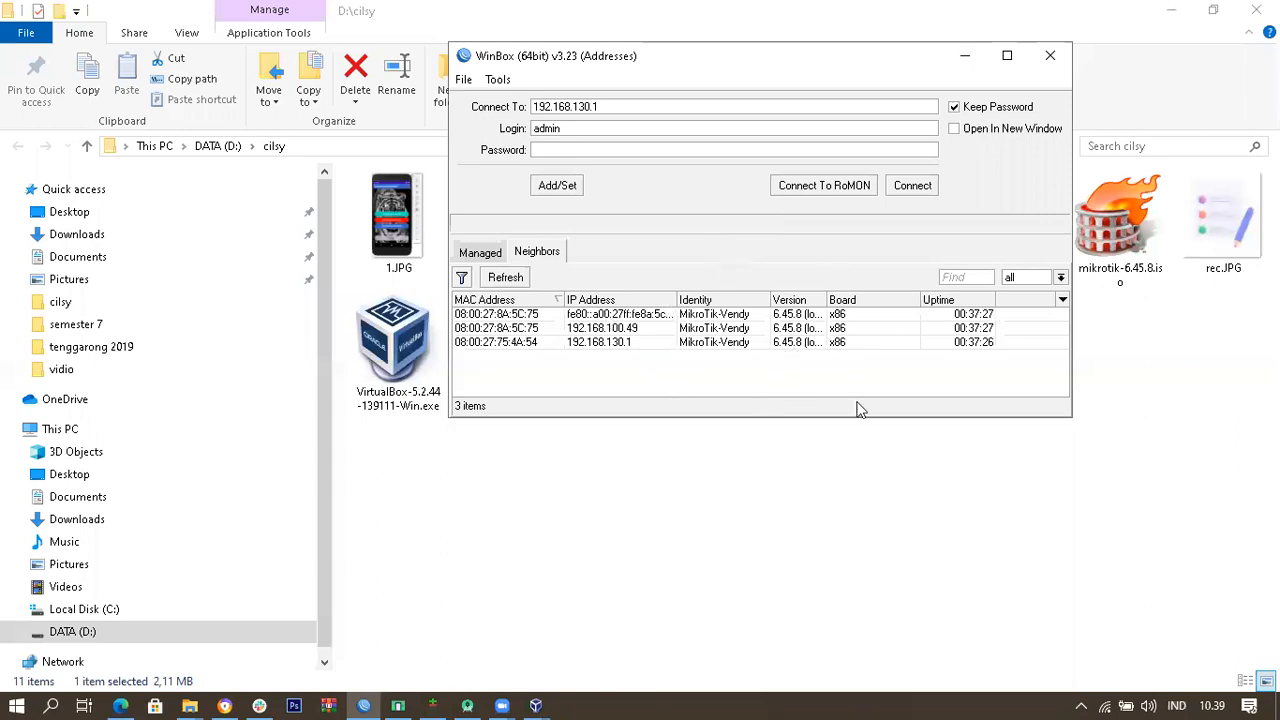
drag(800, 70, 707, 177)
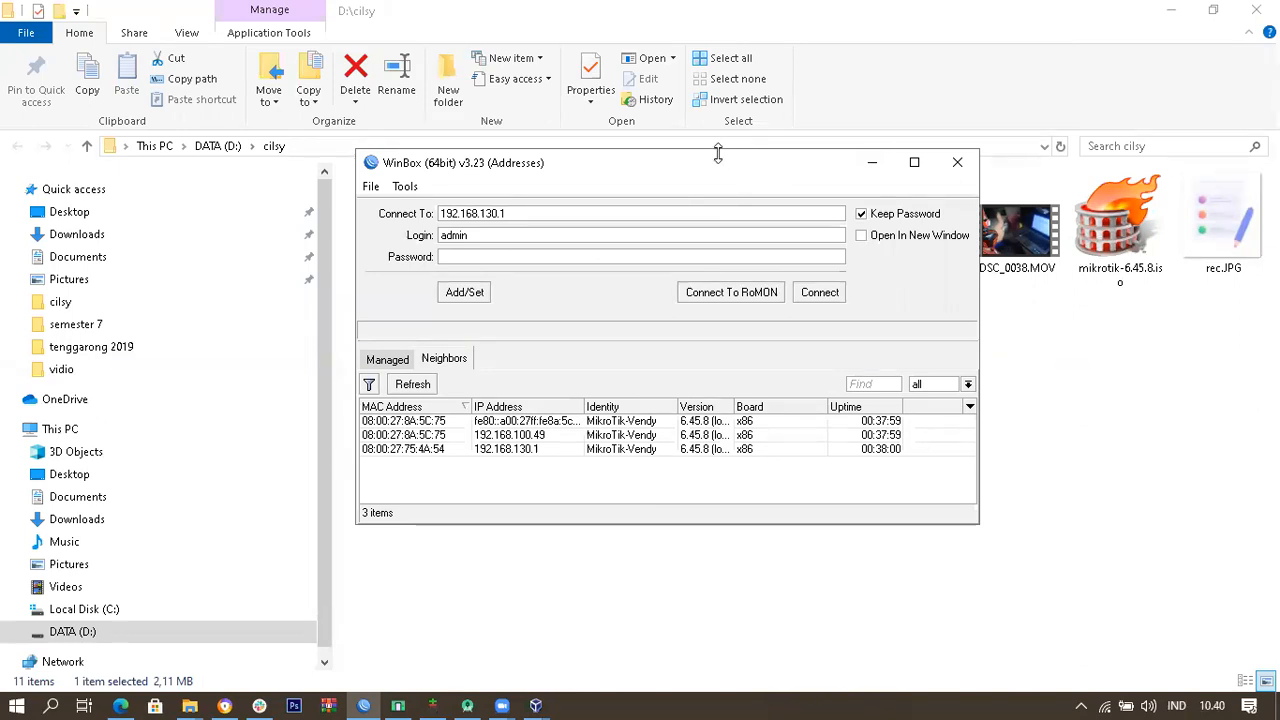
Step: Shorten the WinBox login window slightly and switch to the Zoom meeting windows
drag(718, 152, 717, 166)
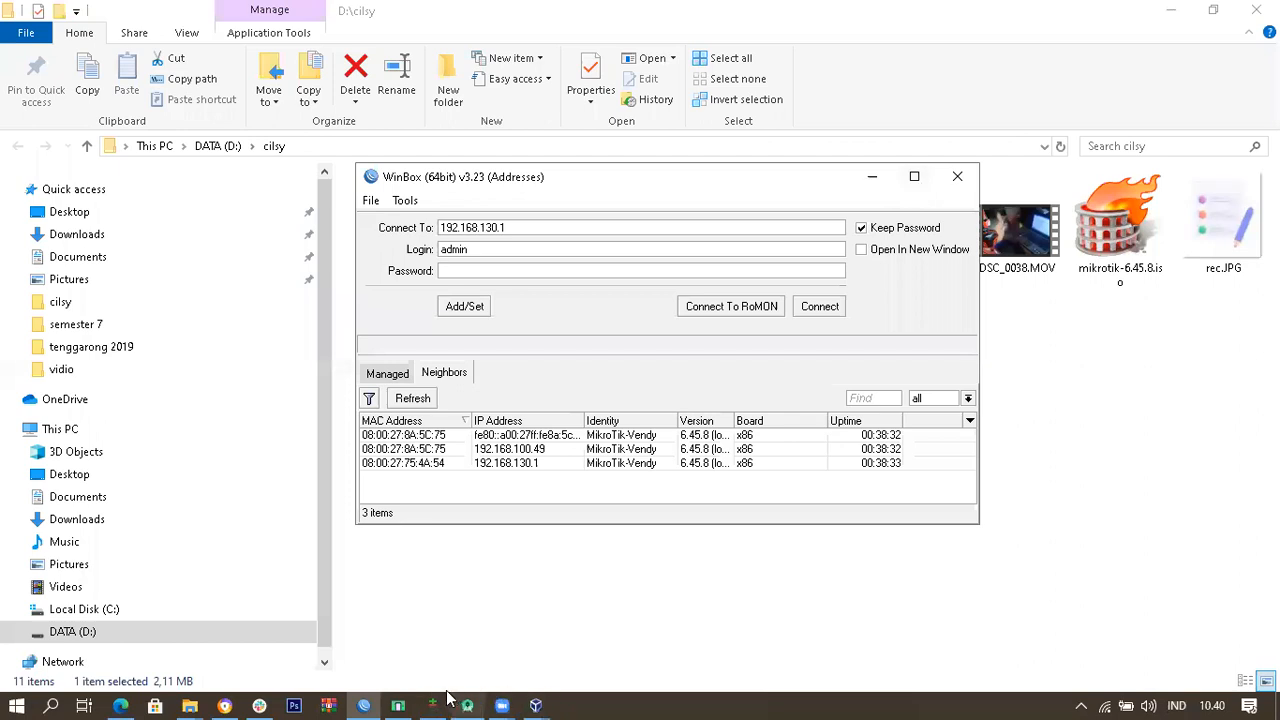
click(503, 703)
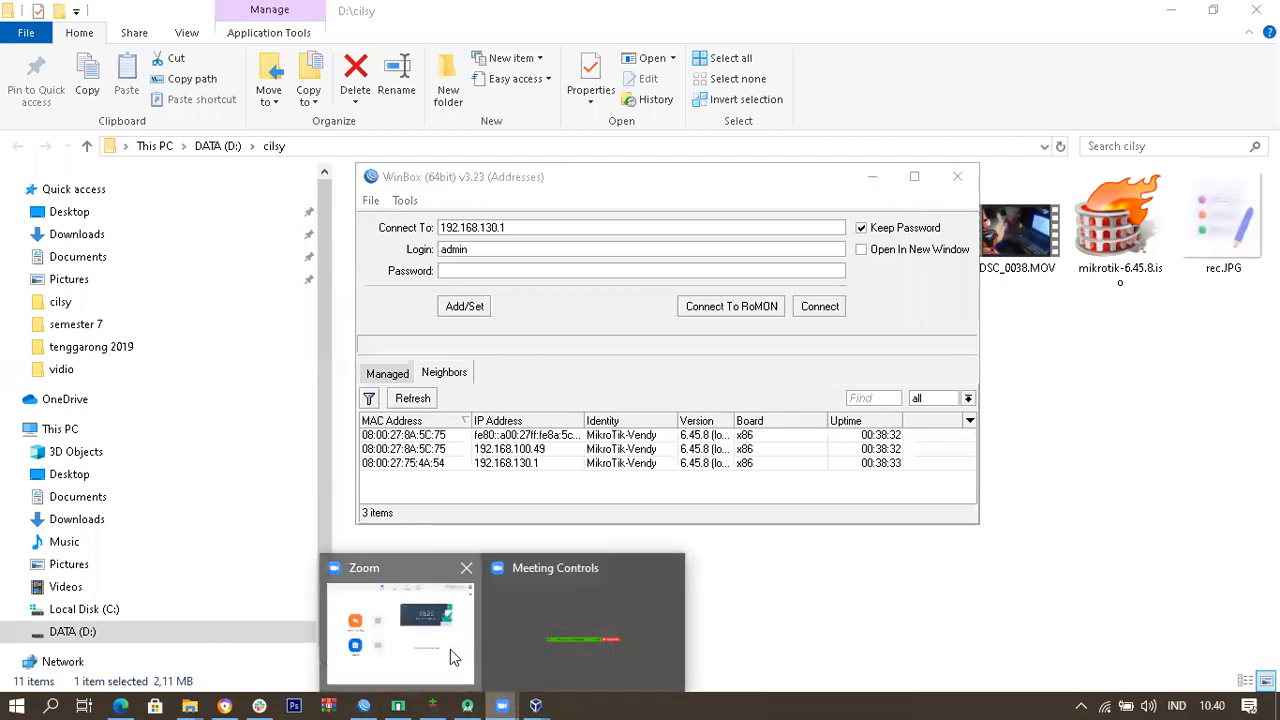